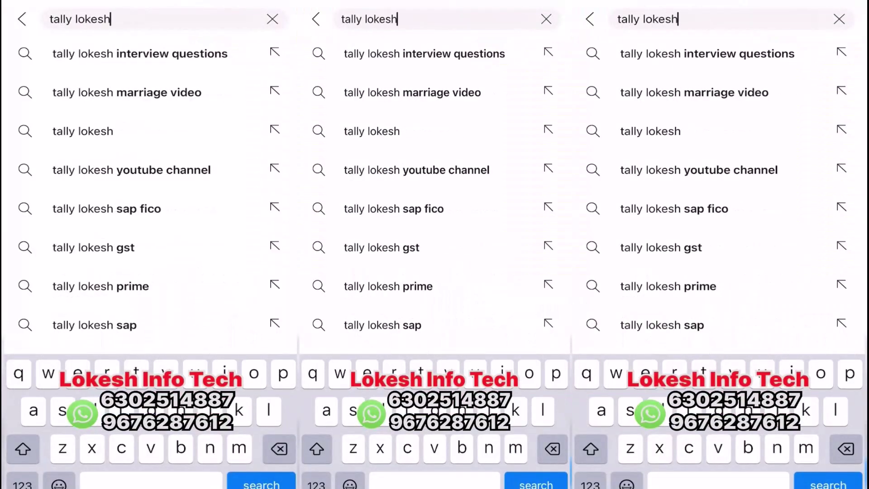
Search YouTube for "tally lokesh" and browse the latest videos on the TALLY LOKESH channel.
{"action": "key", "text": "Return"}
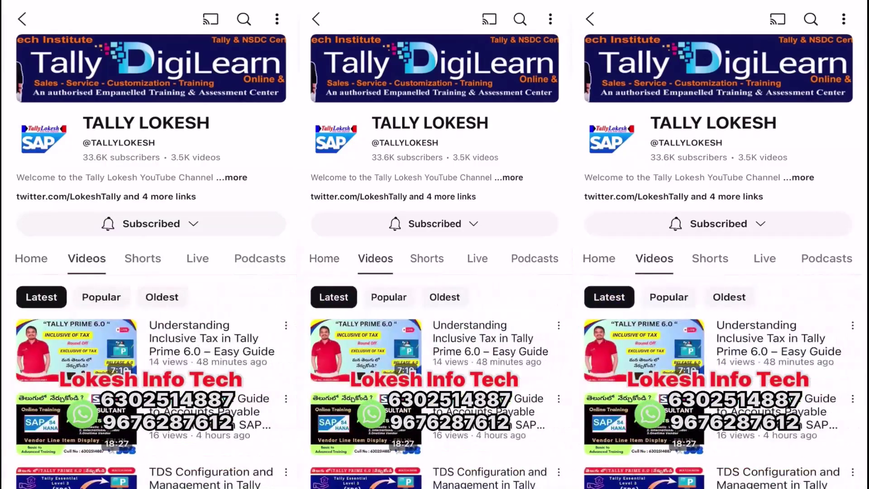
{"action": "scroll", "coordinate": [435, 317], "scroll_direction": "down", "scroll_amount": 10}
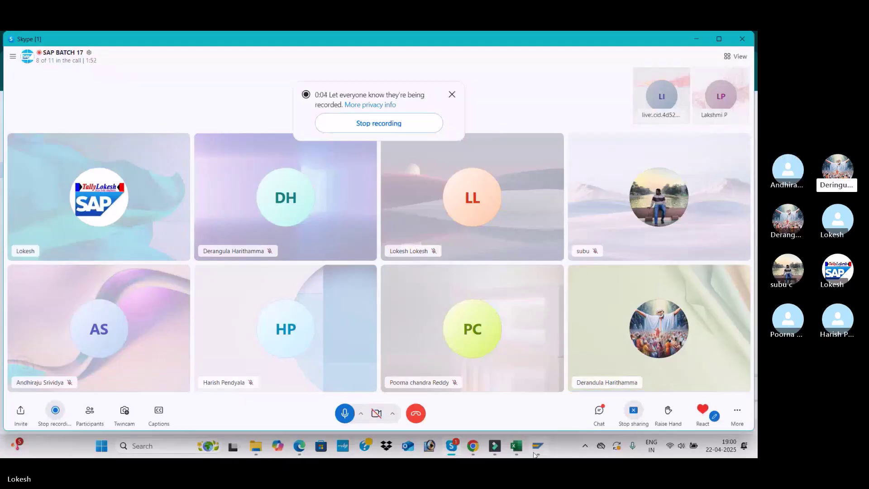
Switch to Chrome, view the TALLY LOKESH YouTube channel, and browse the homepage photo slides on lokeshinfotech.com.
{"action": "mouse_move", "coordinate": [473, 446]}
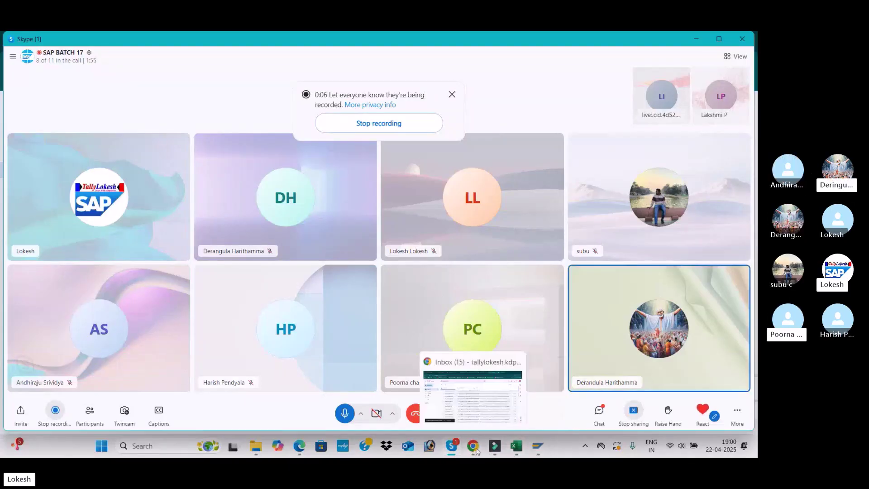
{"action": "left_click", "coordinate": [469, 422]}
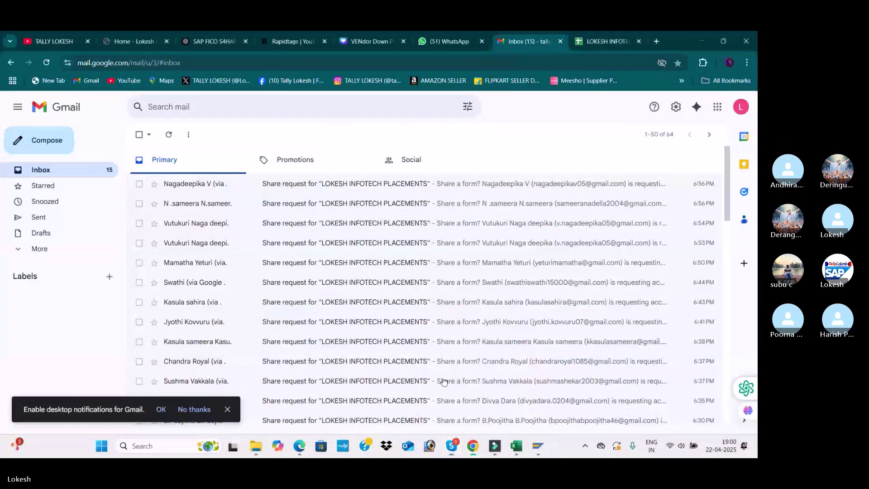
{"action": "left_click", "coordinate": [70, 37]}
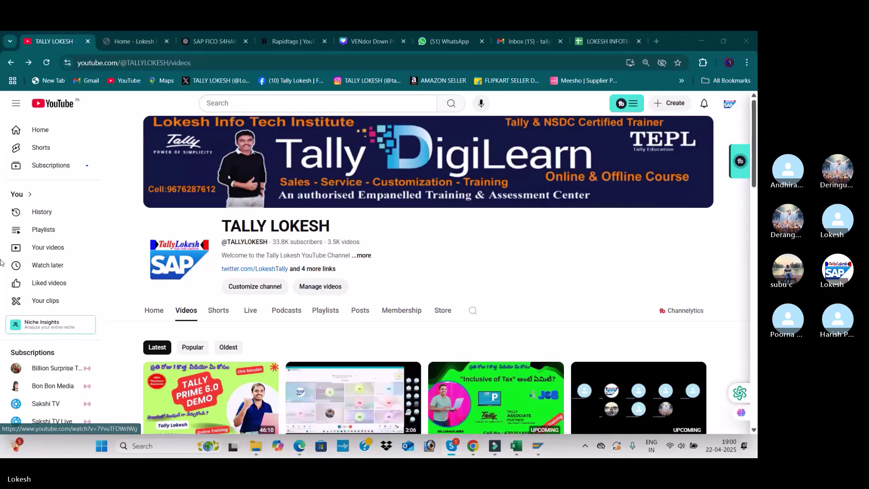
{"action": "left_click", "coordinate": [138, 42]}
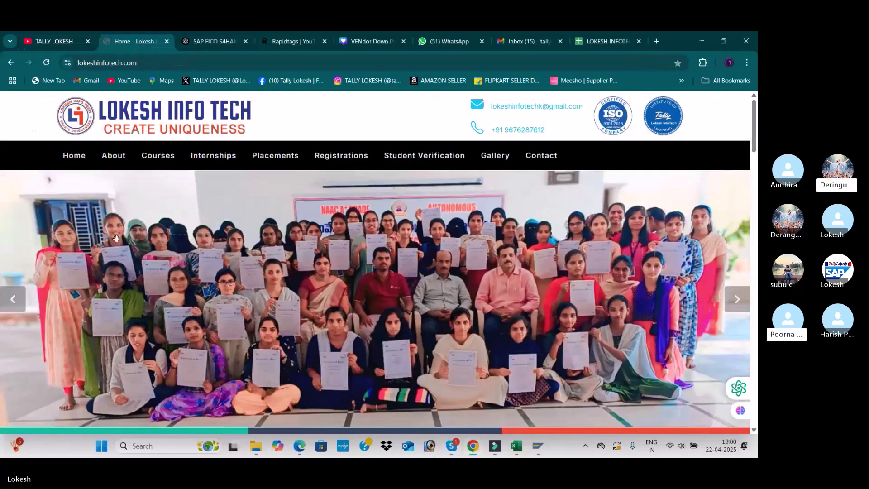
{"action": "left_click", "coordinate": [736, 300]}
{"action": "left_click", "coordinate": [737, 300]}
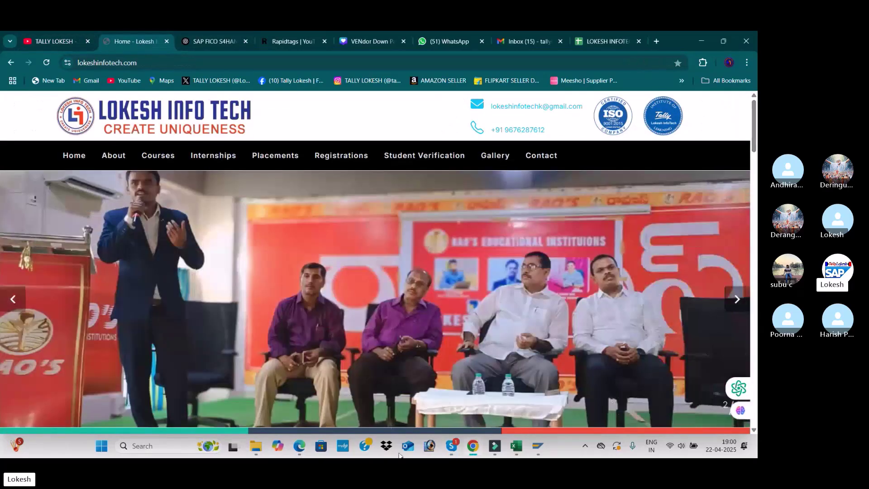
{"action": "left_click", "coordinate": [745, 300]}
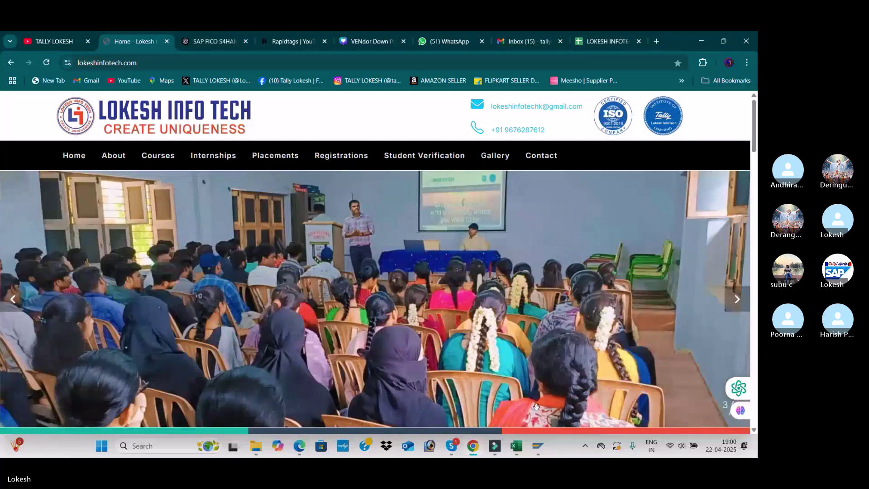
Switch to the SAP CONTENT CONFIGURATION workbook in Excel and review the global settings from Fiscal Year Variant through Assign Company Code to Field Status Variants.
{"action": "mouse_move", "coordinate": [524, 453]}
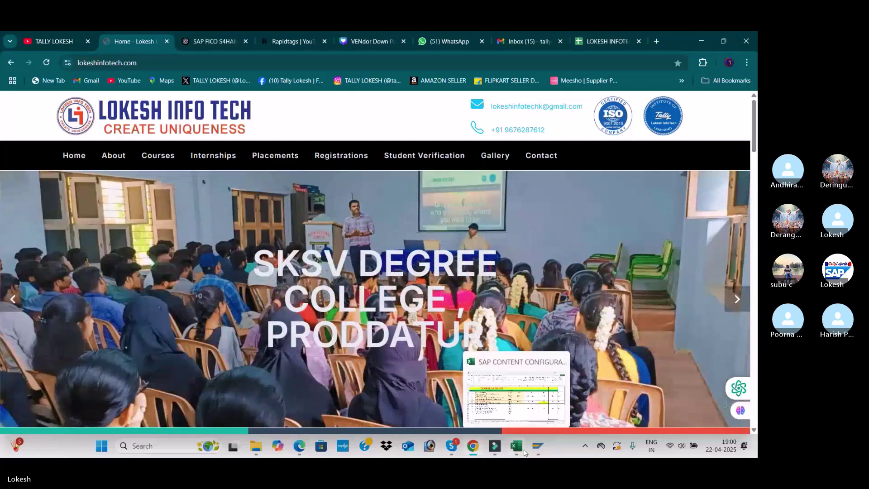
{"action": "left_click", "coordinate": [524, 408]}
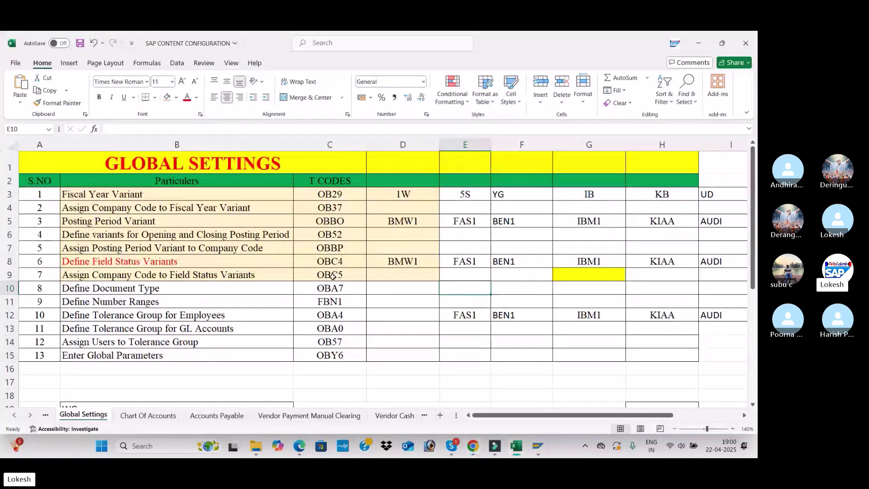
{"action": "left_click", "coordinate": [205, 193]}
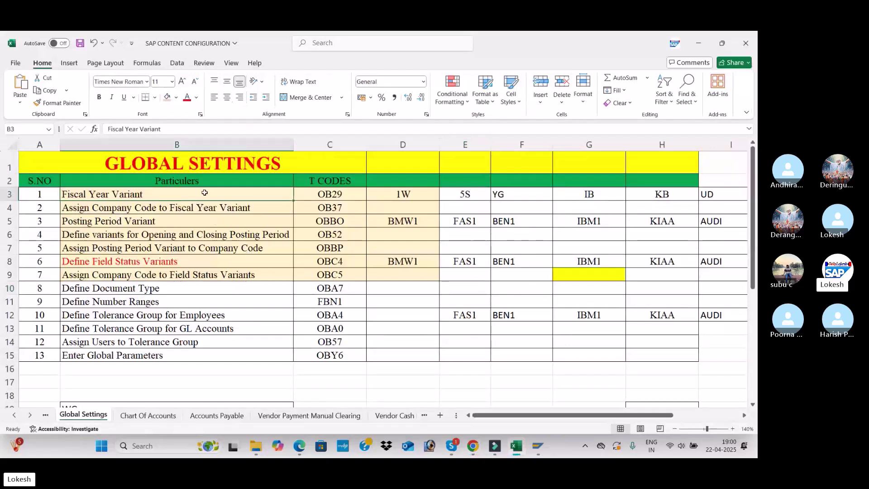
{"action": "left_click", "coordinate": [252, 209]}
{"action": "left_click", "coordinate": [249, 229]}
{"action": "left_click", "coordinate": [250, 223]}
{"action": "left_click", "coordinate": [270, 234]}
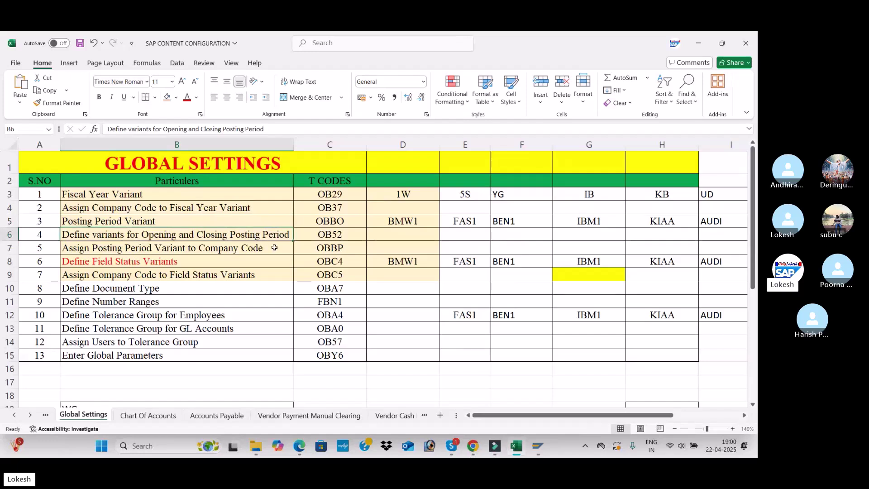
{"action": "left_click", "coordinate": [278, 248]}
{"action": "left_click", "coordinate": [248, 265]}
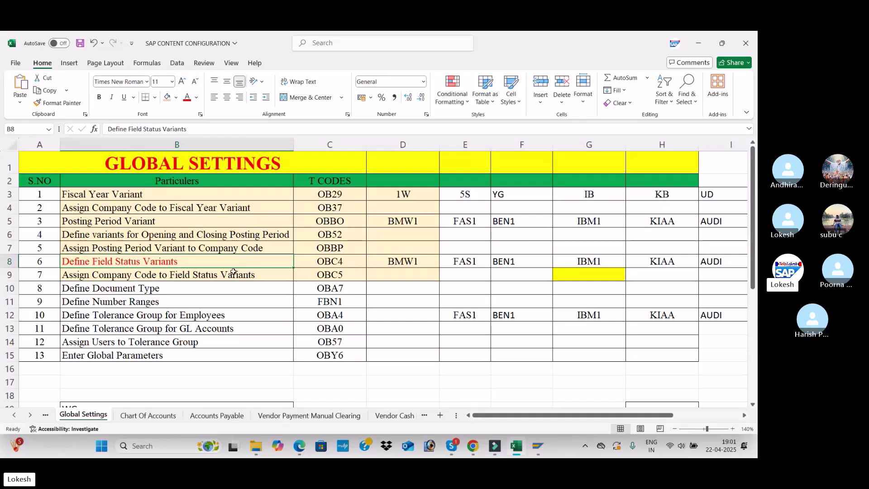
{"action": "left_click", "coordinate": [234, 272]}
{"action": "left_click_drag", "start_coordinate": [270, 273], "coordinate": [384, 270]}
{"action": "left_click_drag", "start_coordinate": [240, 197], "coordinate": [413, 274]}
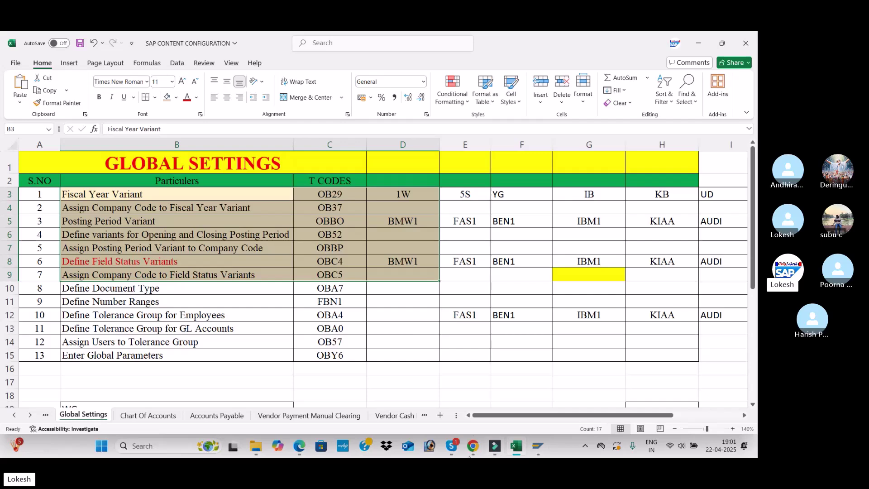
Switch to the Skype call and mute the unmuted participant.
{"action": "mouse_move", "coordinate": [451, 446]}
{"action": "left_click", "coordinate": [443, 404]}
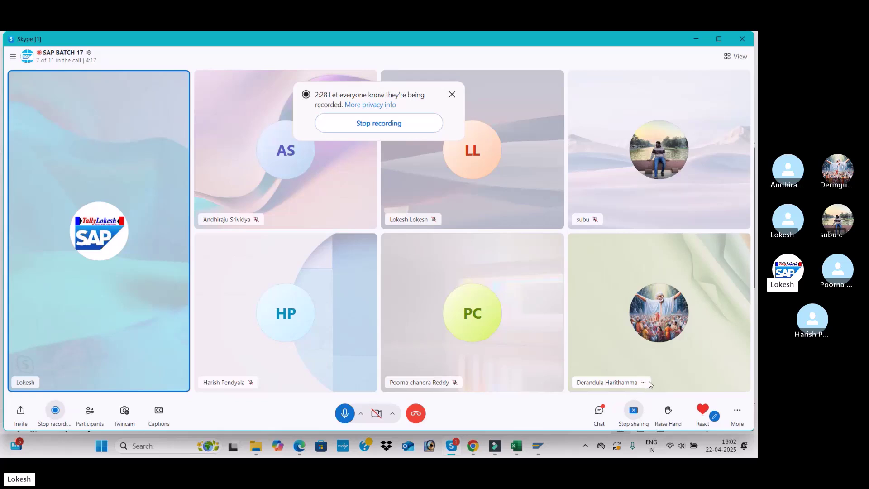
{"action": "left_click", "coordinate": [644, 383]}
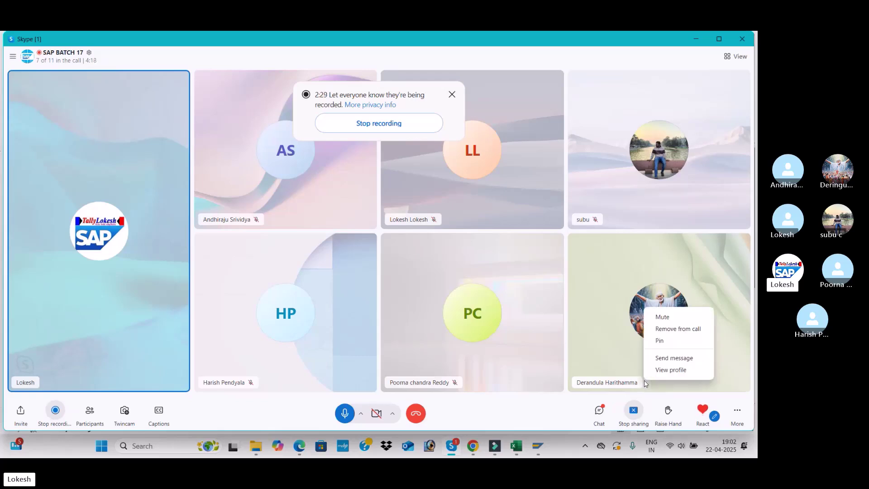
{"action": "left_click", "coordinate": [662, 317]}
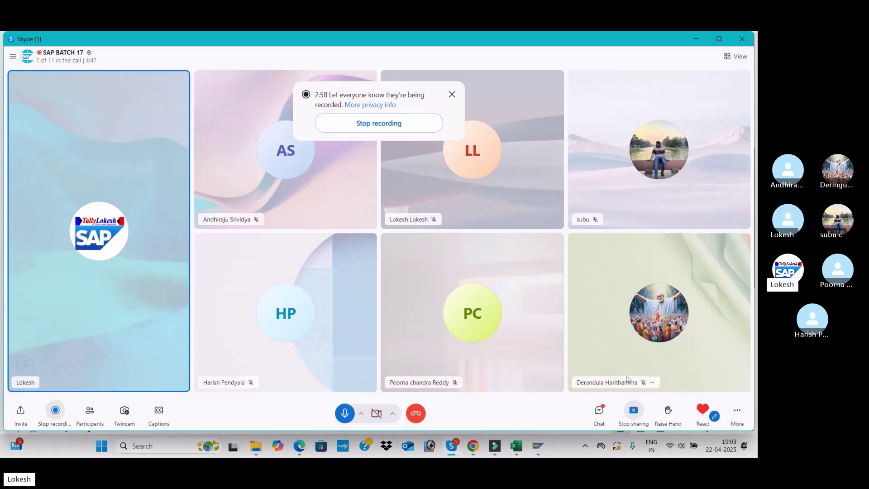
Switch to Chrome and look through the uploaded and upcoming videos on the TALLY LOKESH channel.
{"action": "left_click", "coordinate": [477, 449]}
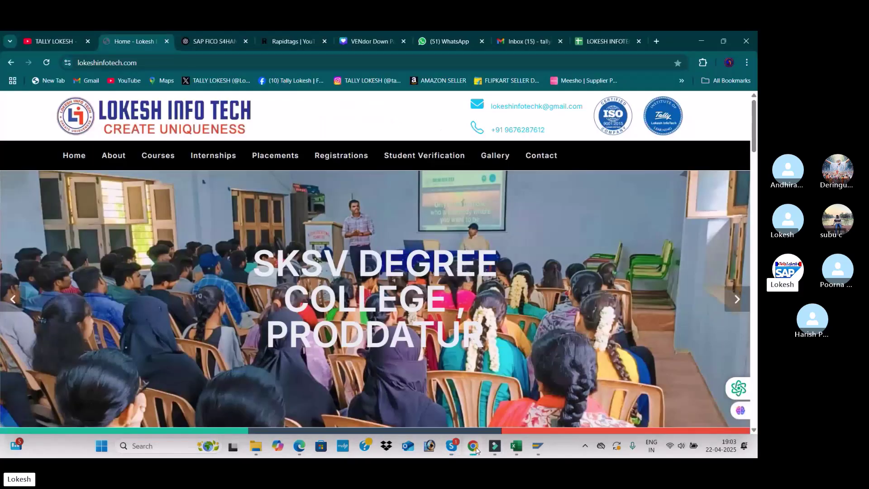
{"action": "left_click", "coordinate": [54, 42]}
{"action": "scroll", "coordinate": [483, 283], "scroll_direction": "down", "scroll_amount": 4}
{"action": "scroll", "coordinate": [485, 285], "scroll_direction": "down", "scroll_amount": 3}
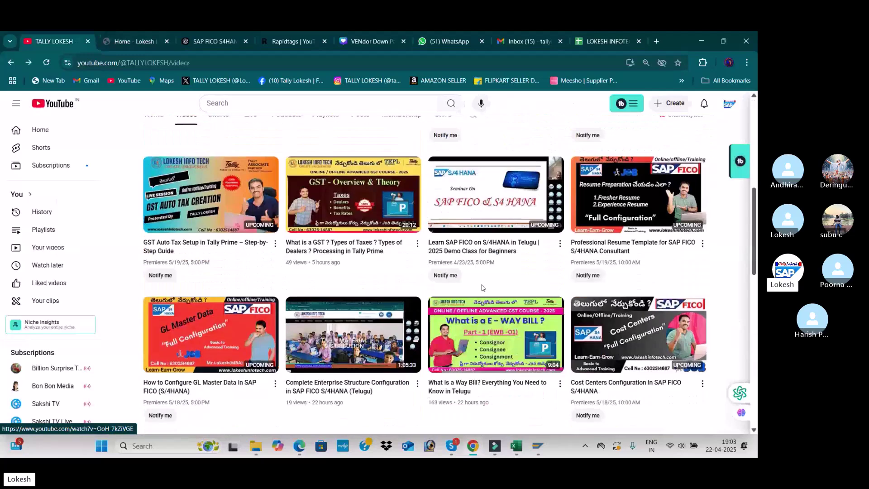
Switch to SAP Logon, open the SAP system, and log on with the user ID and account password.
{"action": "mouse_move", "coordinate": [542, 450]}
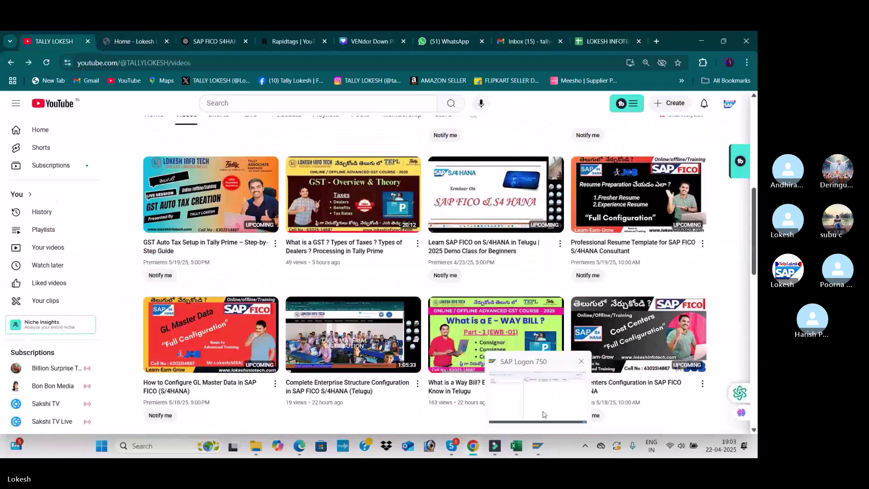
{"action": "left_click", "coordinate": [545, 414]}
{"action": "double_click", "coordinate": [397, 107]}
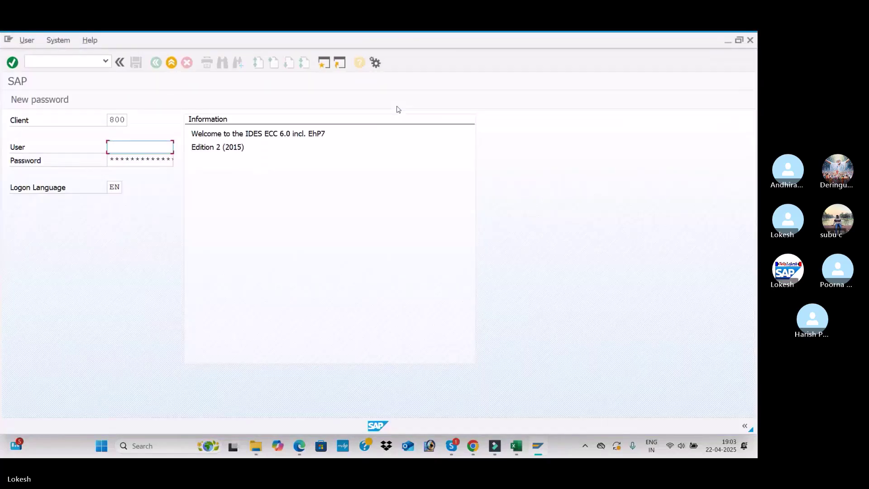
{"action": "type", "text": "FIUSER42"}
{"action": "key", "text": "Tab"}
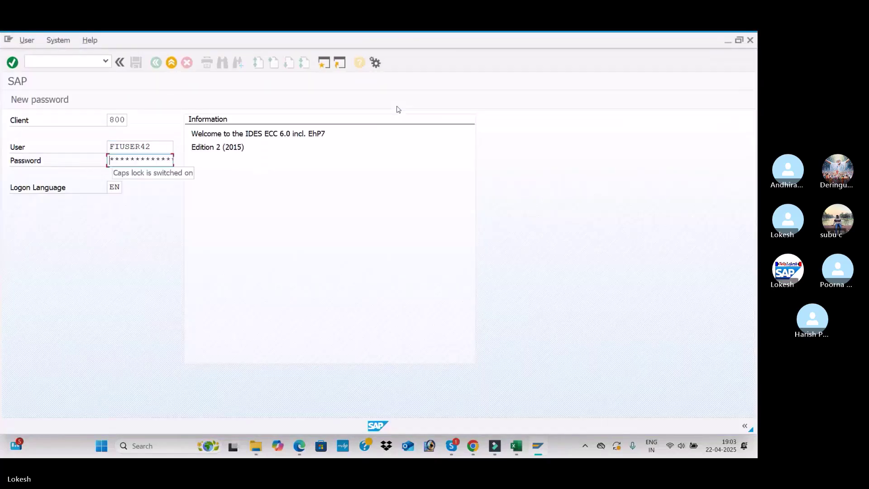
{"action": "type", "text": "*"}
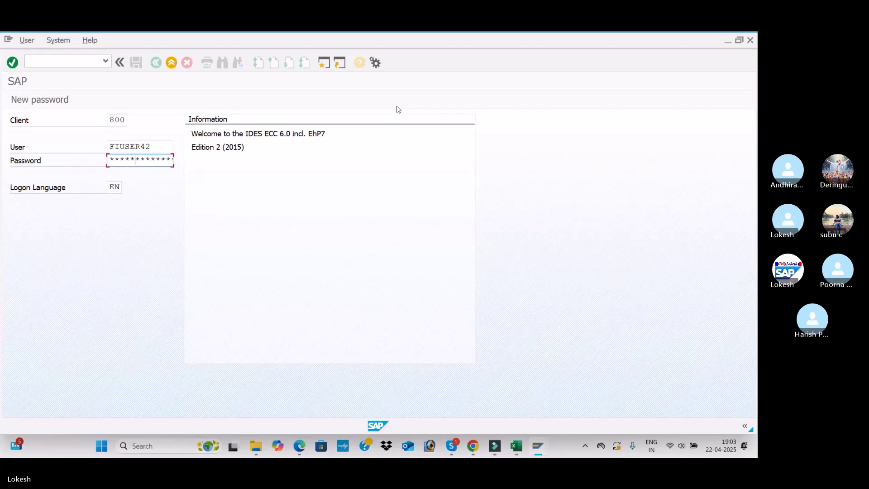
{"action": "key", "text": "Return"}
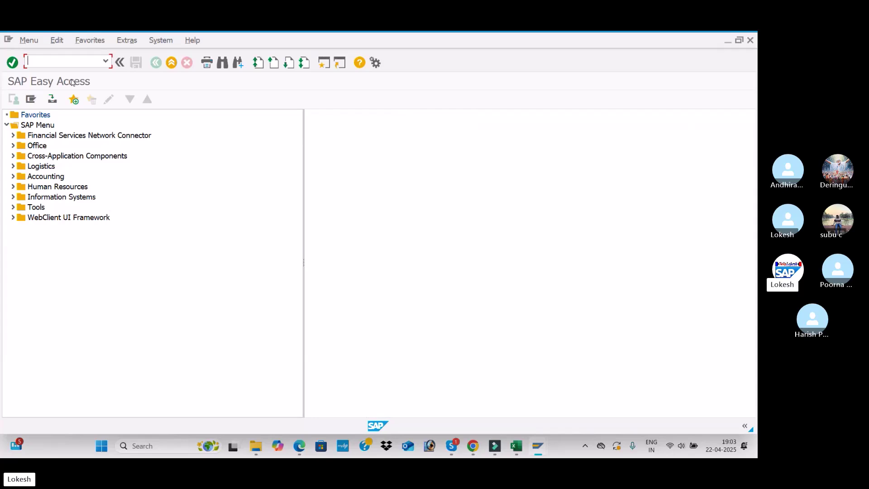
Look up the Define Document Type transaction code in the Excel workbook and open transaction OBA7 in SAP.
{"action": "key", "text": "alt+Tab"}
{"action": "key", "text": "alt+Tab"}
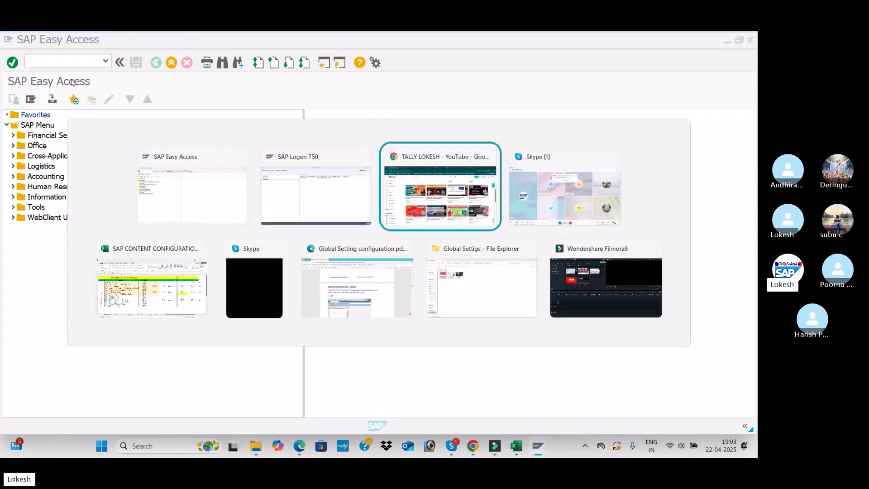
{"action": "key", "text": "alt+Tab"}
{"action": "key", "text": "alt+Tab"}
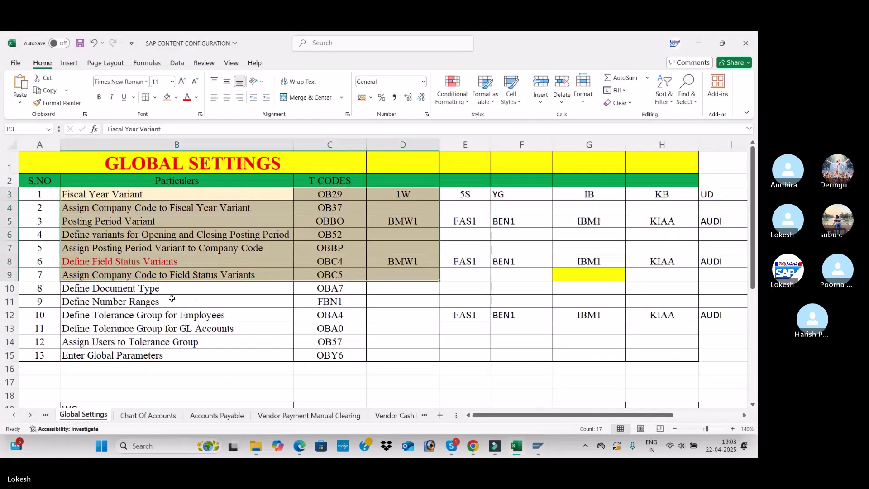
{"action": "left_click", "coordinate": [172, 298]}
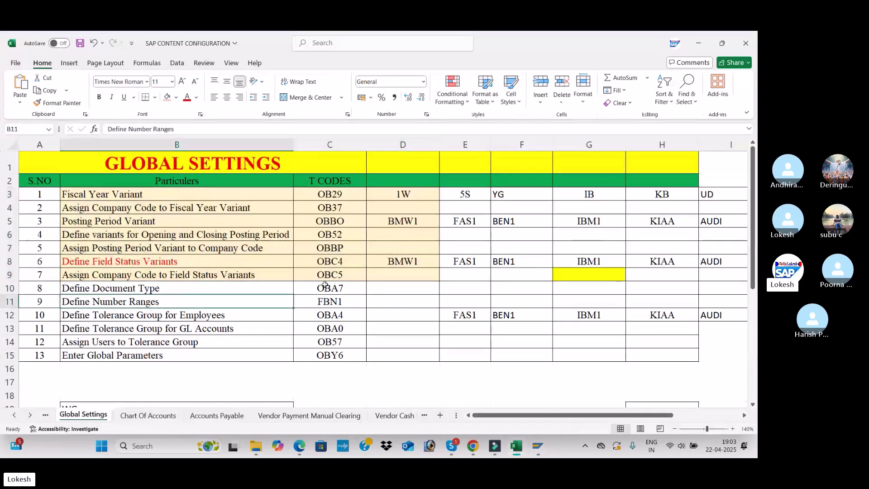
{"action": "left_click", "coordinate": [338, 284]}
{"action": "key", "text": "alt+Tab"}
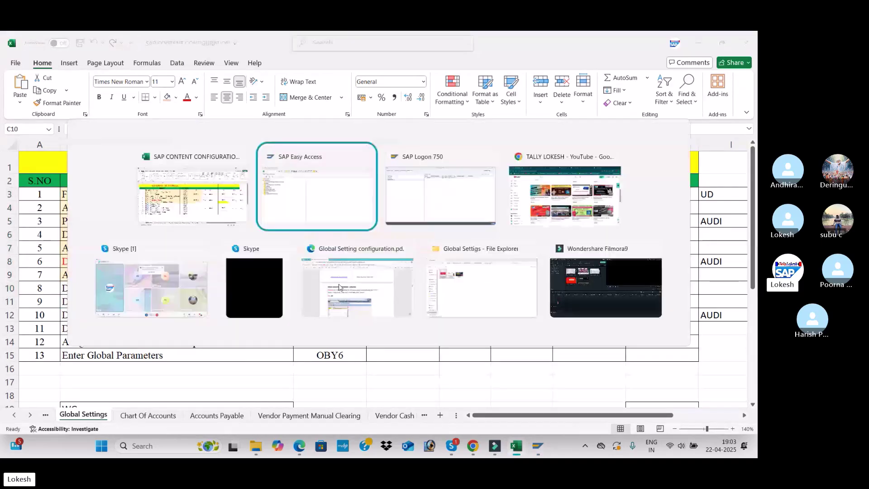
{"action": "type", "text": "OBA7"}
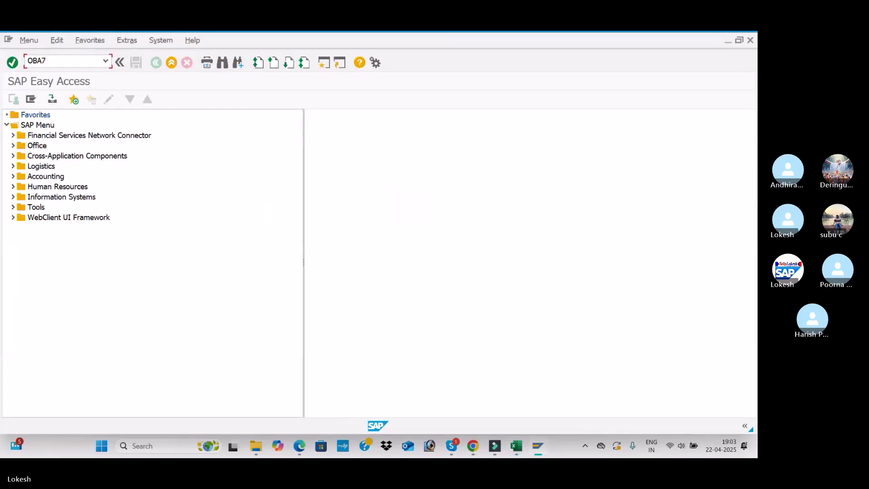
{"action": "key", "text": "Return"}
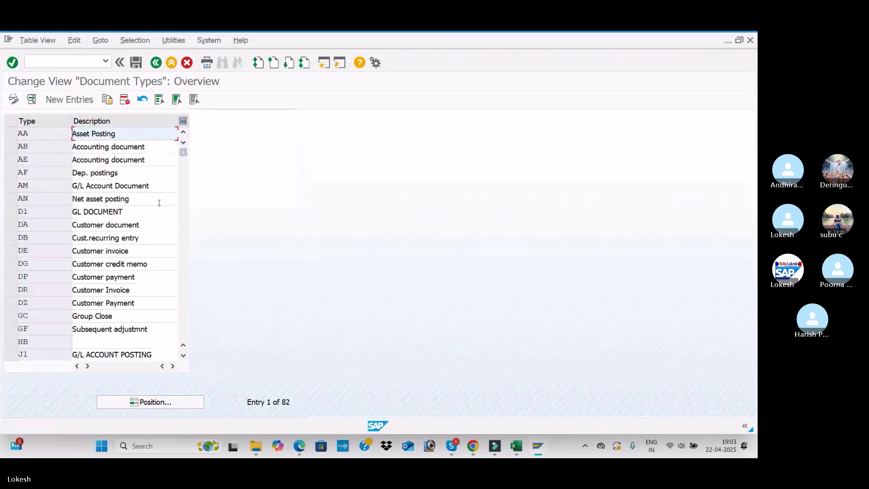
Switch to Global Setting configuration.pdf in Edge and find section 8, Define Document types.
{"action": "left_click", "coordinate": [300, 447]}
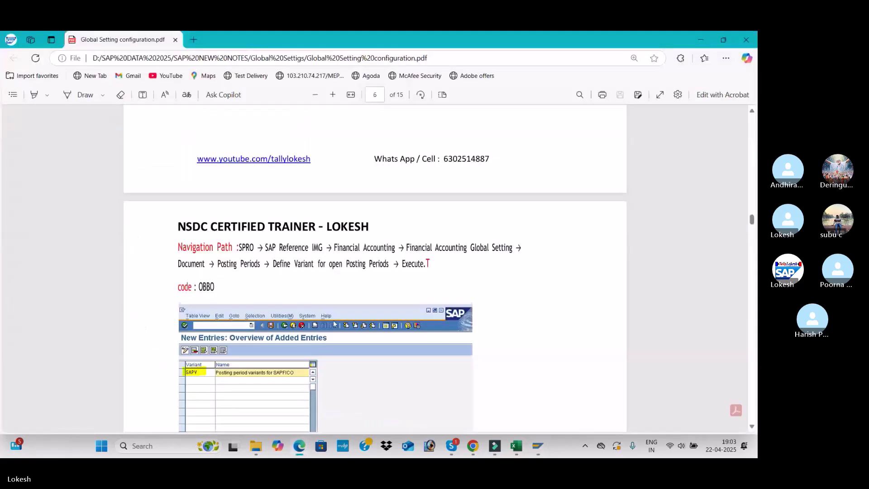
{"action": "scroll", "coordinate": [342, 312], "scroll_direction": "down", "scroll_amount": 12}
{"action": "scroll", "coordinate": [342, 315], "scroll_direction": "down", "scroll_amount": 15}
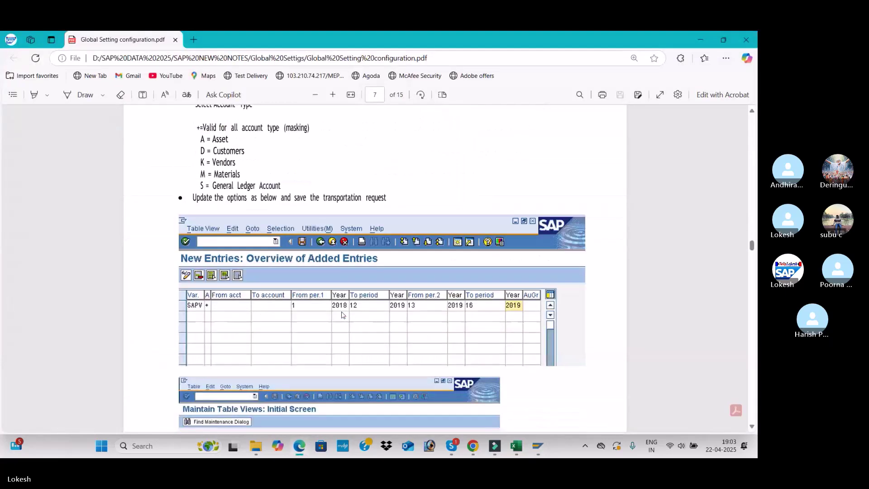
{"action": "scroll", "coordinate": [341, 314], "scroll_direction": "down", "scroll_amount": 15}
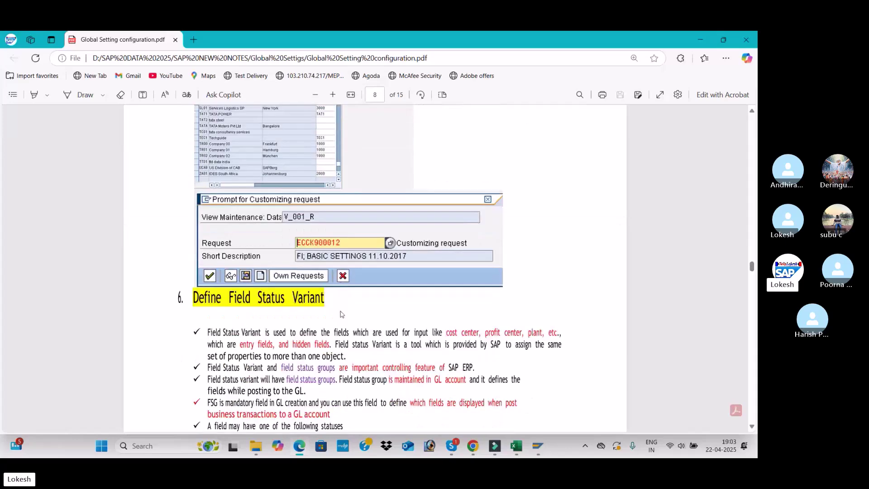
{"action": "scroll", "coordinate": [342, 314], "scroll_direction": "down", "scroll_amount": 5}
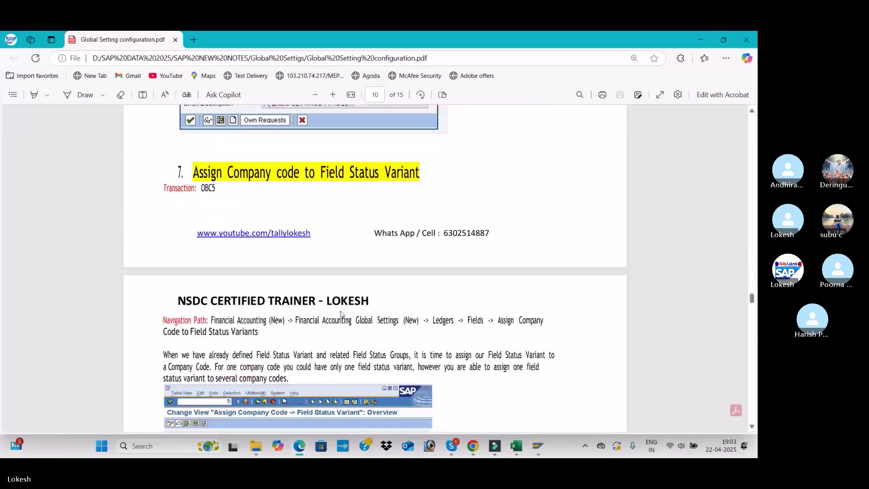
{"action": "scroll", "coordinate": [342, 313], "scroll_direction": "down", "scroll_amount": 15}
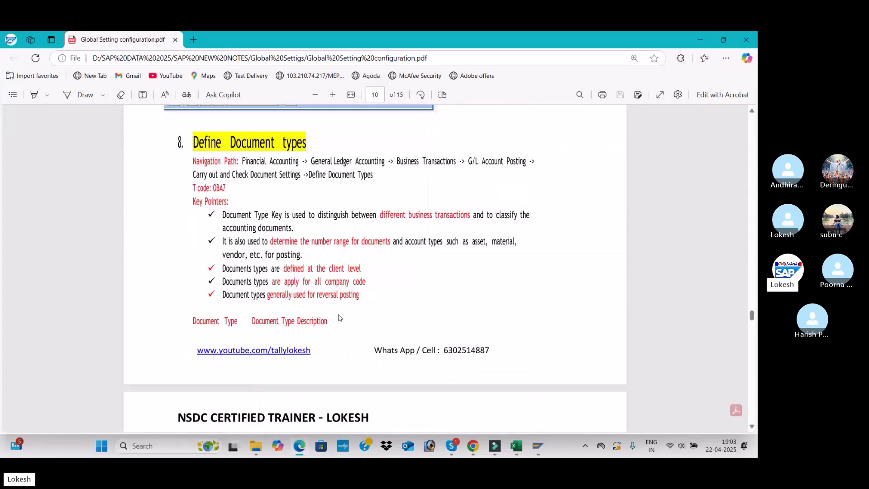
Read the document type list in the PDF, then switch to SAP and examine KR Vendor Invoice's number range and reverse document type.
{"action": "scroll", "coordinate": [340, 318], "scroll_direction": "down", "scroll_amount": 5}
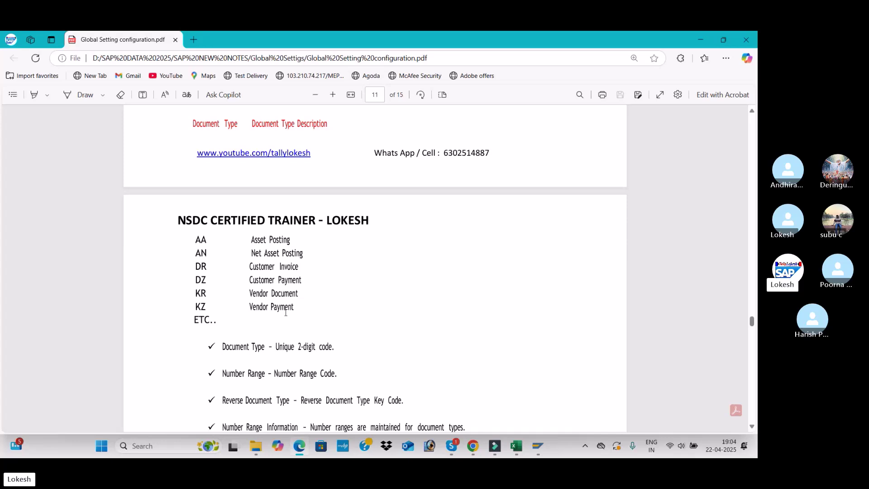
{"action": "key", "text": "alt+Tab"}
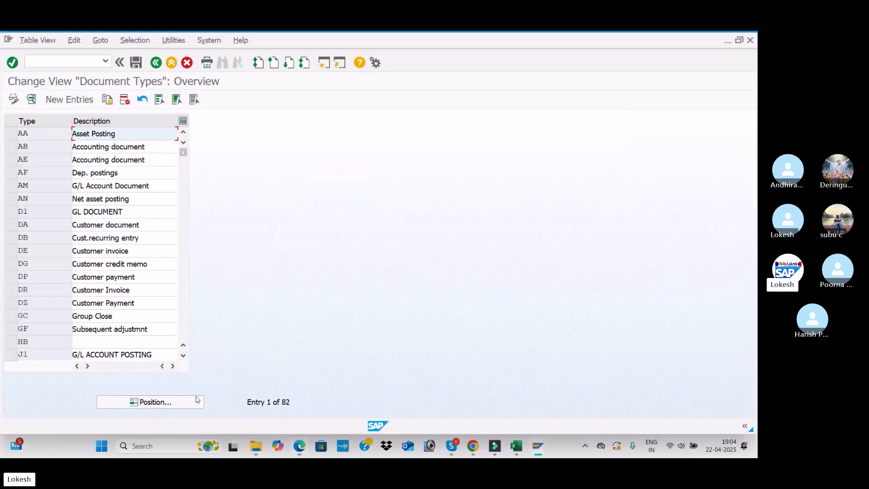
{"action": "left_click", "coordinate": [170, 402]}
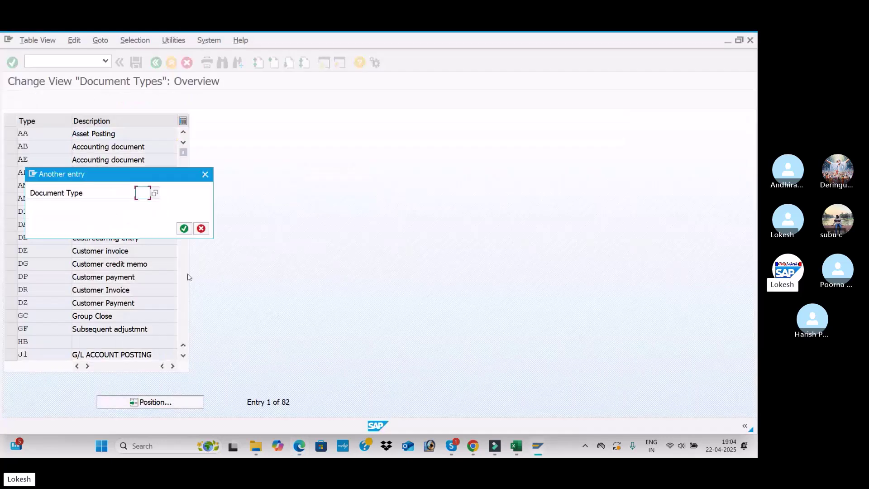
{"action": "type", "text": "KR"}
{"action": "key", "text": "Return"}
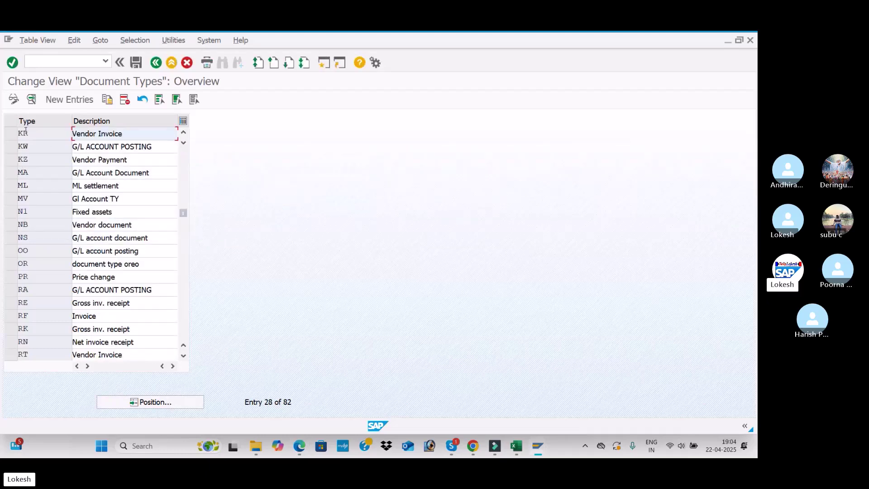
{"action": "double_click", "coordinate": [139, 132]}
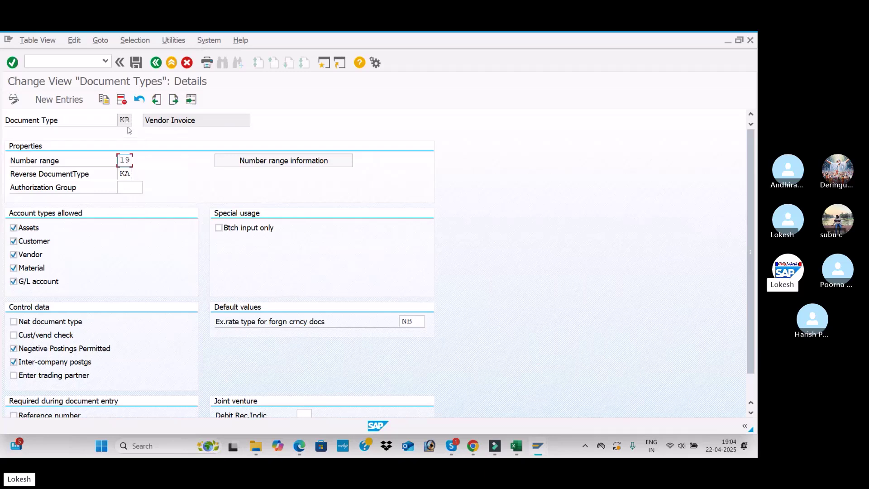
{"action": "left_click", "coordinate": [125, 175]}
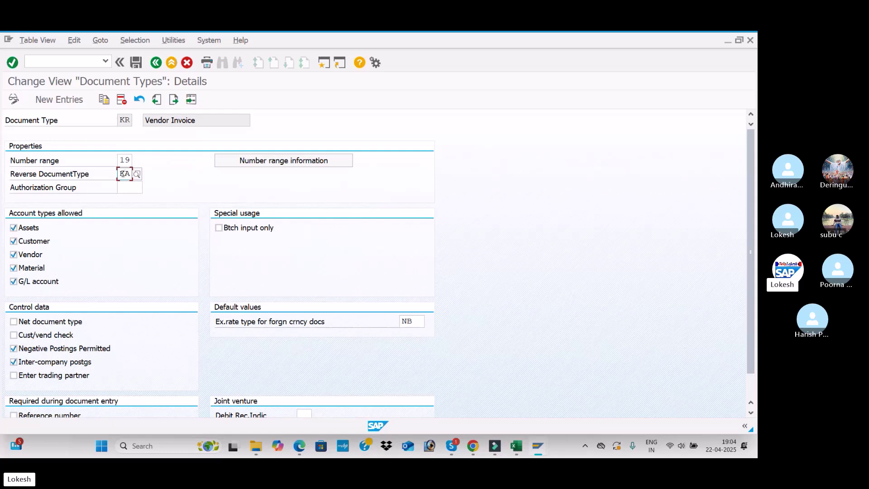
{"action": "left_click", "coordinate": [127, 160]}
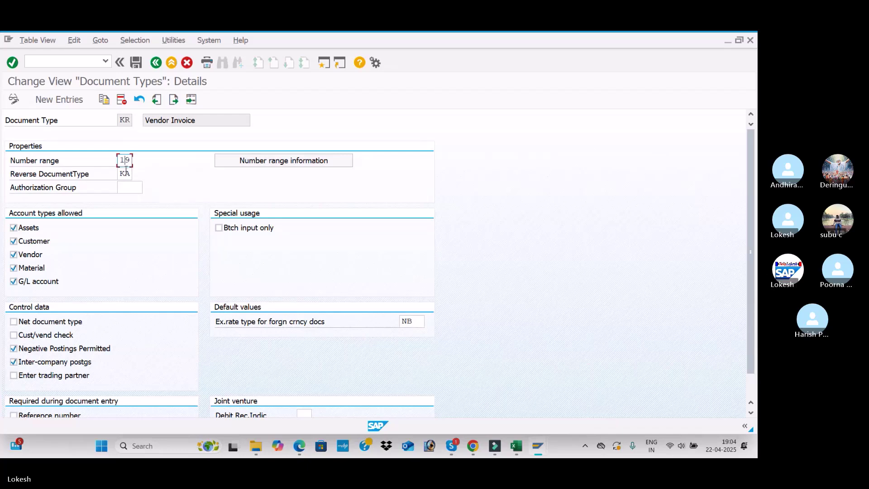
{"action": "left_click", "coordinate": [126, 174]}
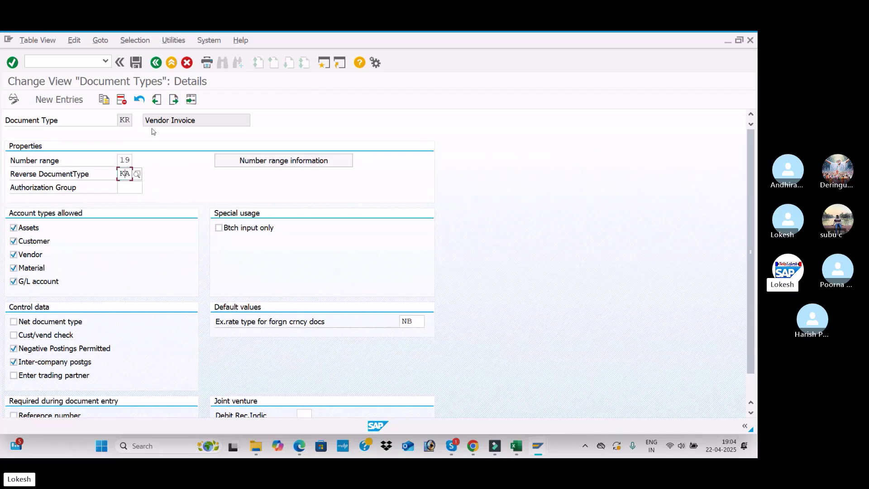
{"action": "left_click", "coordinate": [156, 63]}
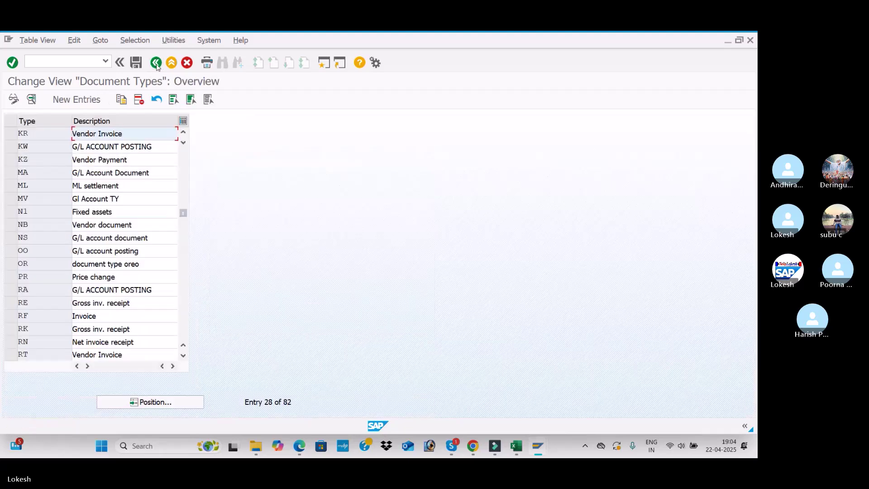
Locate document type DR, Customer Invoice, and examine its number range and reverse document type before returning to the overview.
{"action": "left_click", "coordinate": [163, 403]}
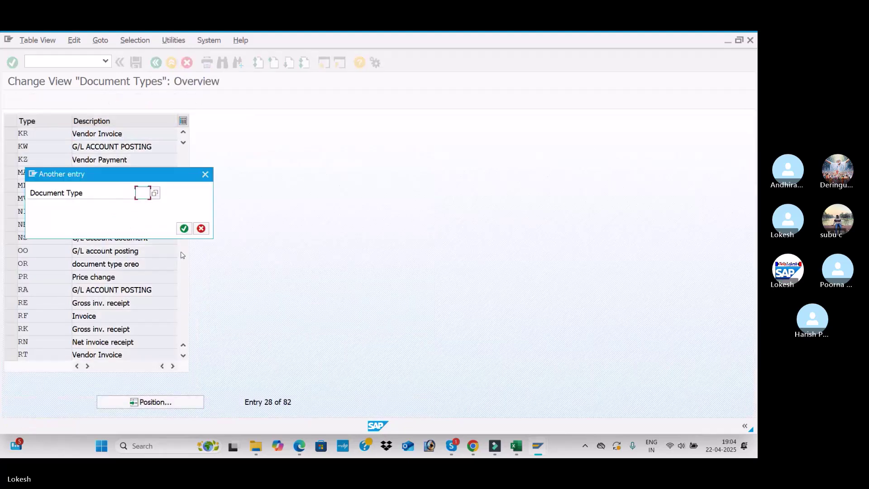
{"action": "type", "text": "KR"}
{"action": "key", "text": "Return"}
{"action": "scroll", "coordinate": [183, 255], "scroll_direction": "up", "scroll_amount": 5}
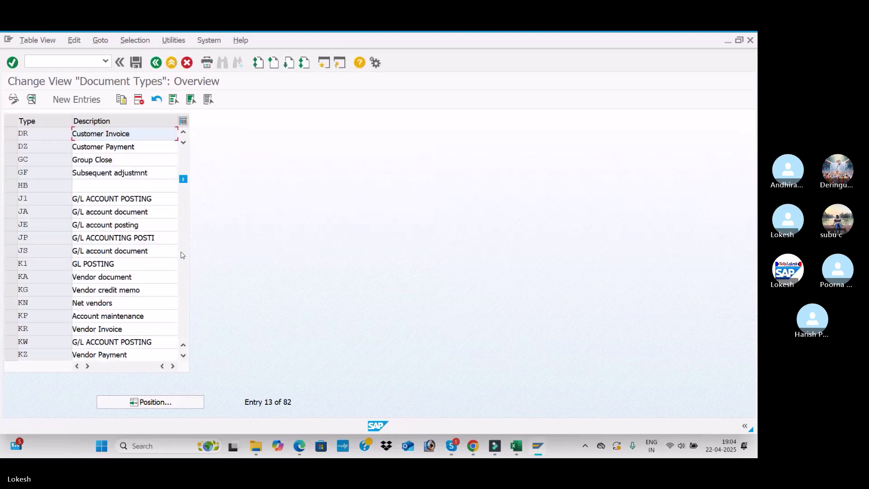
{"action": "double_click", "coordinate": [148, 132]}
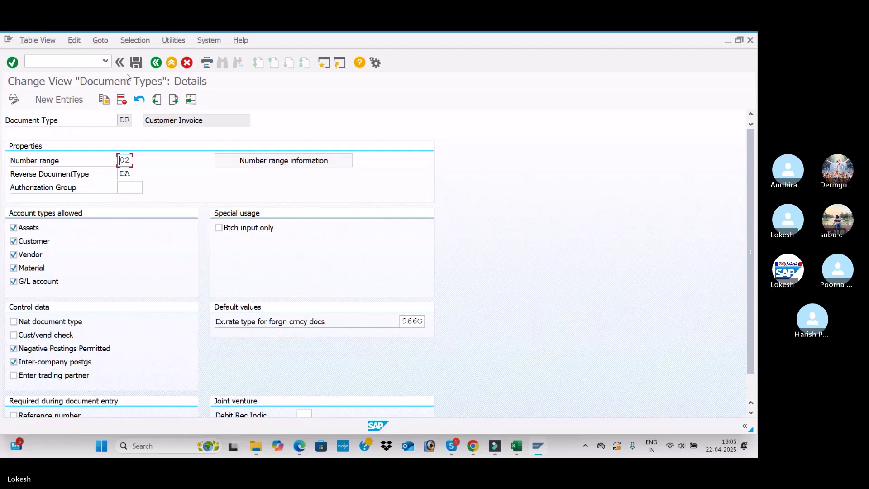
{"action": "left_click", "coordinate": [157, 63]}
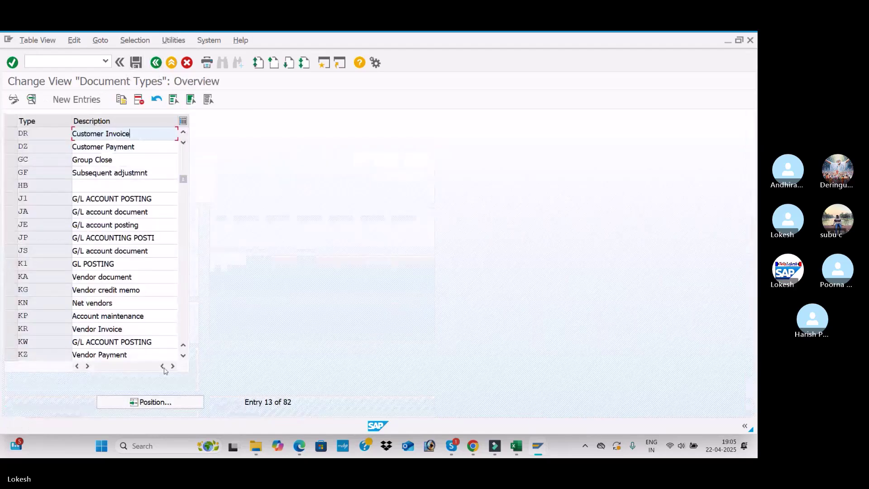
Locate document type SA, G/L Account Document, and examine its details before returning to the overview.
{"action": "left_click", "coordinate": [165, 408]}
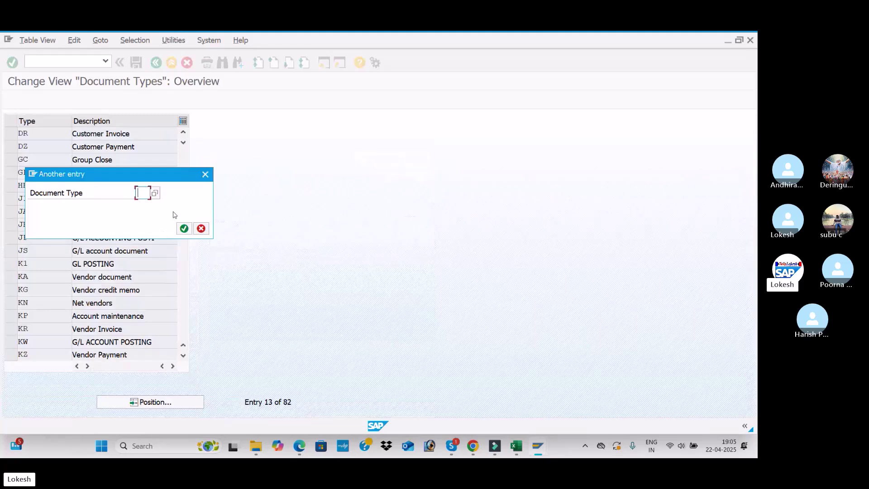
{"action": "type", "text": "SA"}
{"action": "key", "text": "Return"}
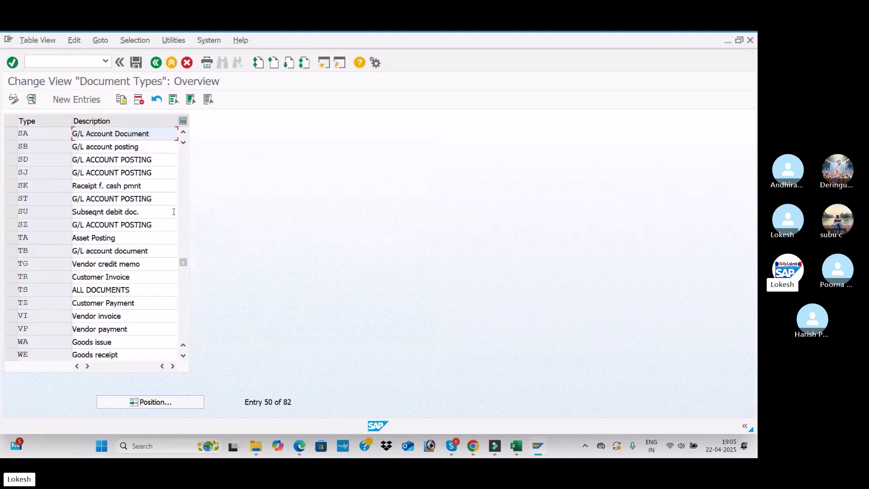
{"action": "double_click", "coordinate": [169, 133]}
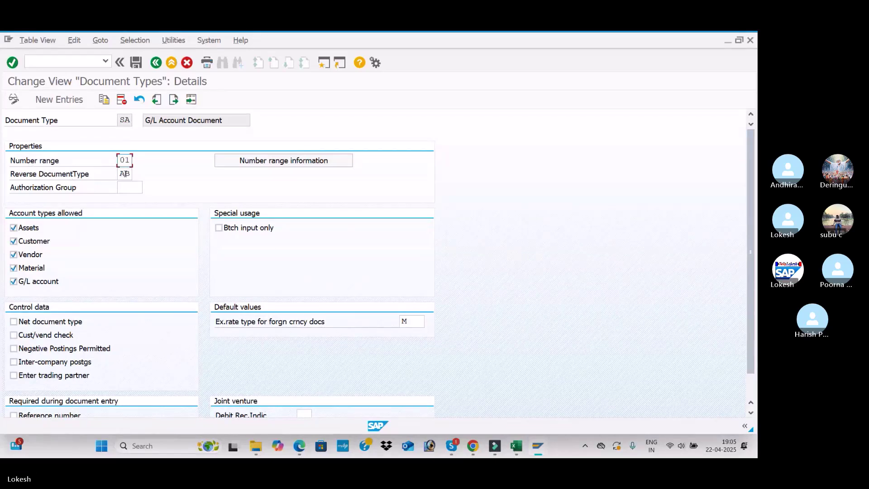
{"action": "left_click", "coordinate": [156, 62]}
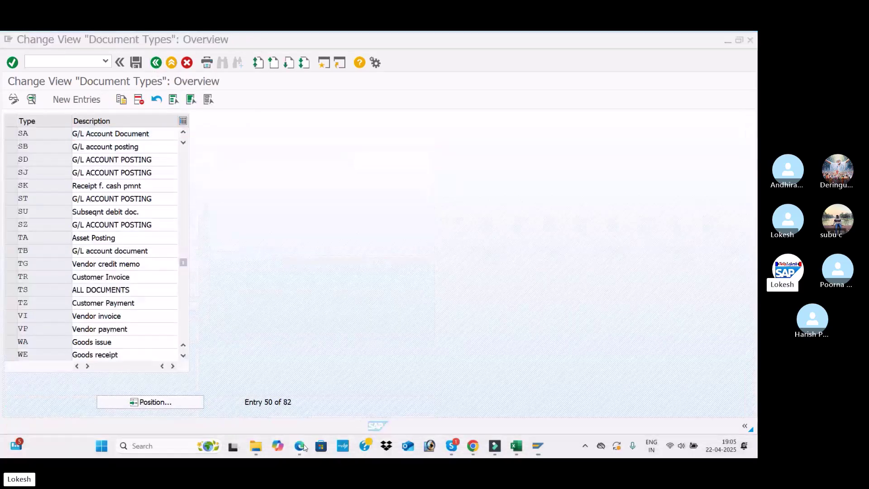
Switch to Global Setting configuration.pdf in Edge and copy the vendor payment document type code KZ.
{"action": "left_click", "coordinate": [300, 446]}
{"action": "double_click", "coordinate": [201, 307]}
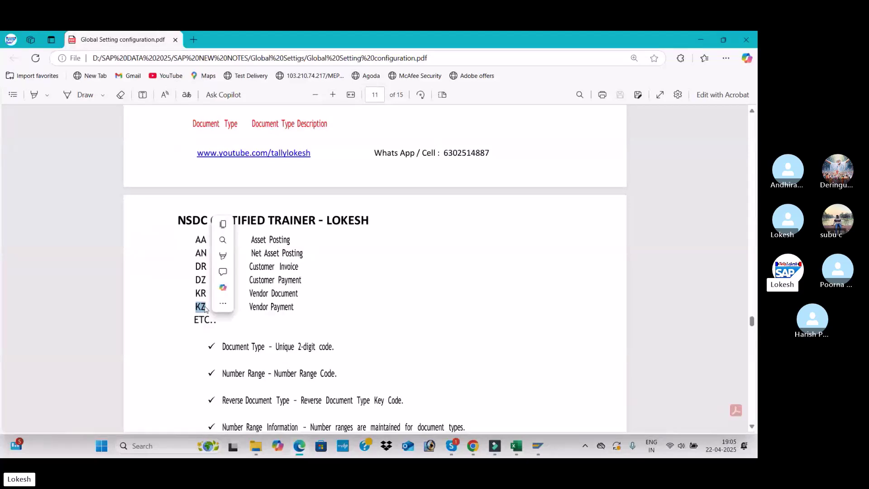
{"action": "left_click_drag", "start_coordinate": [196, 280], "coordinate": [207, 281]}
{"action": "key", "text": "ctrl+c"}
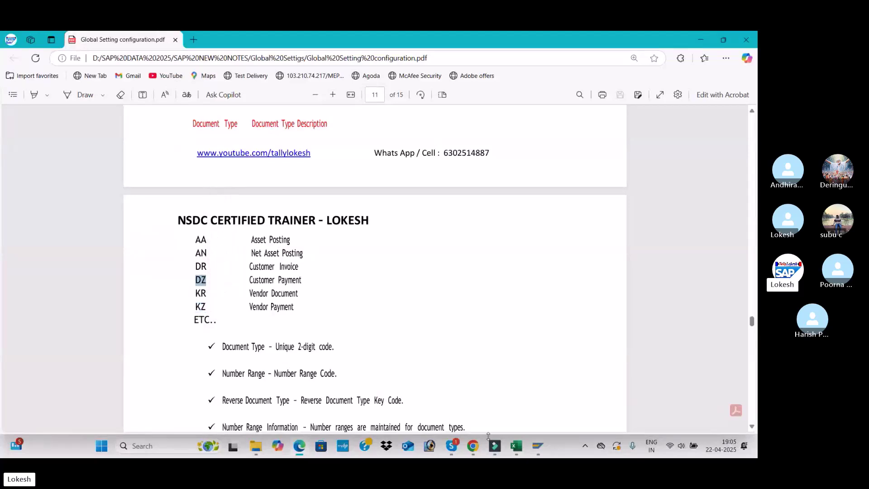
Switch back to SAP, locate document type KZ, Vendor Payment, and examine its details before returning to the overview.
{"action": "mouse_move", "coordinate": [480, 454]}
{"action": "mouse_move", "coordinate": [538, 451]}
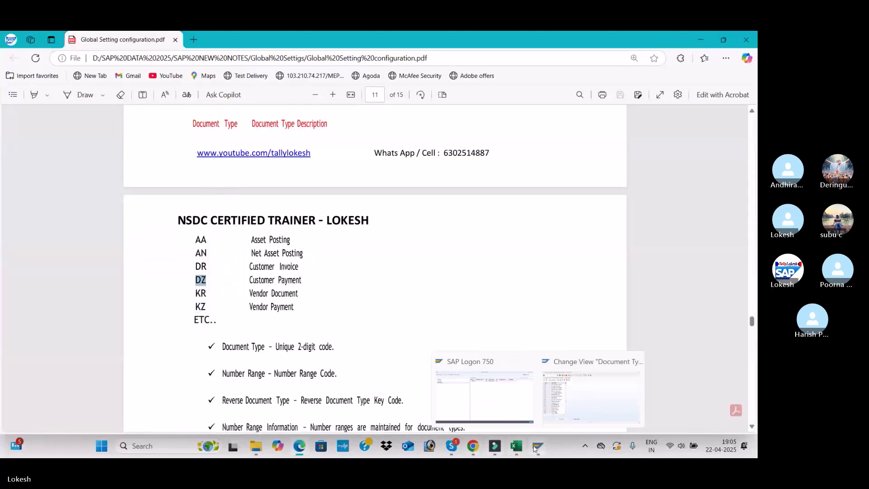
{"action": "left_click", "coordinate": [554, 394]}
{"action": "left_click", "coordinate": [182, 402]}
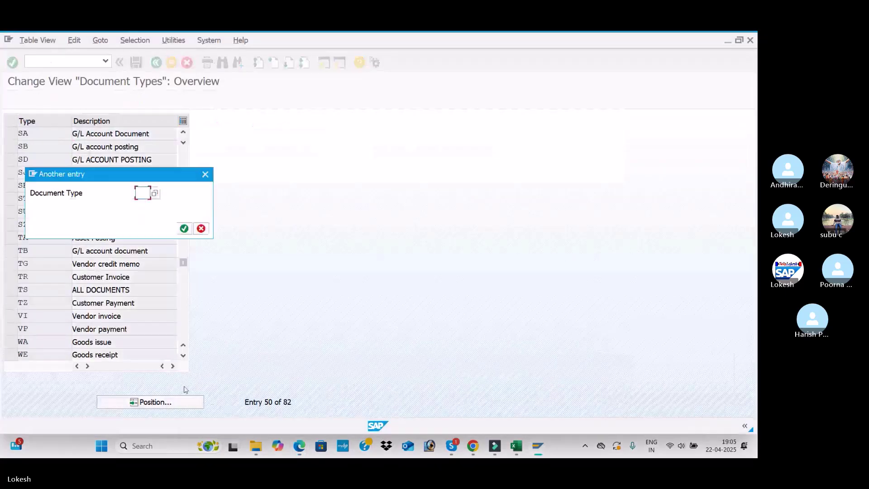
{"action": "key", "text": "ctrl+v"}
{"action": "key", "text": "Return"}
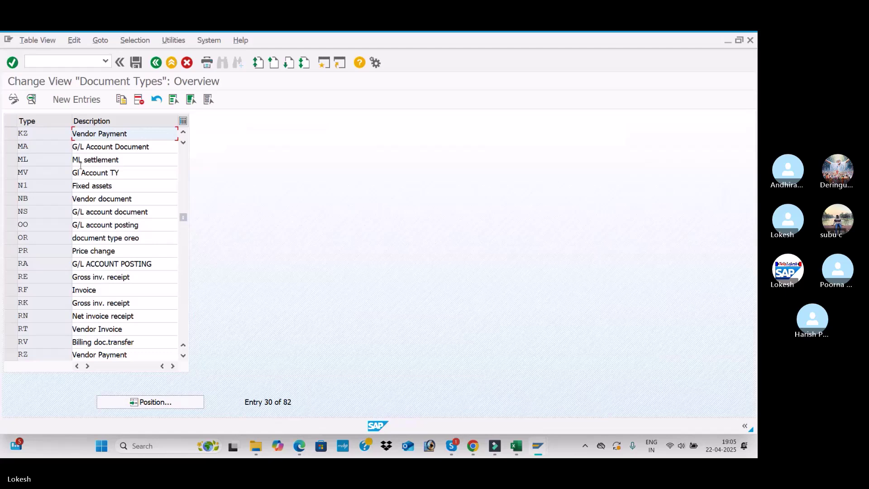
{"action": "left_click", "coordinate": [143, 137]}
{"action": "double_click", "coordinate": [148, 133]}
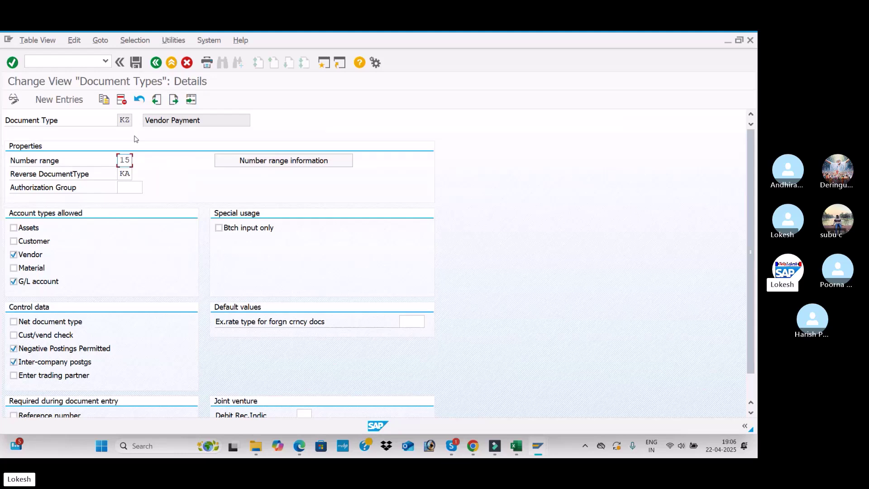
{"action": "left_click", "coordinate": [156, 62]}
Locate document type DZ, Customer Payment, and examine its number range and reverse document type before returning to the overview.
{"action": "left_click", "coordinate": [157, 401]}
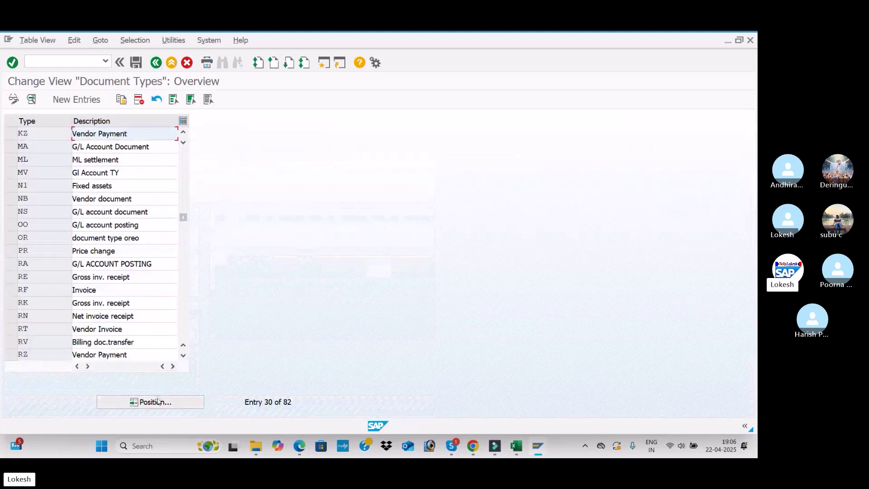
{"action": "type", "text": "DZ"}
{"action": "key", "text": "Return"}
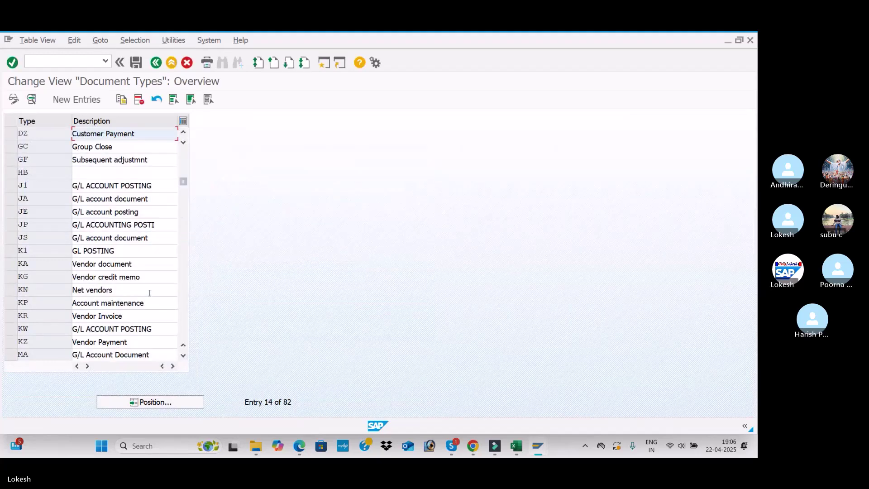
{"action": "double_click", "coordinate": [158, 134]}
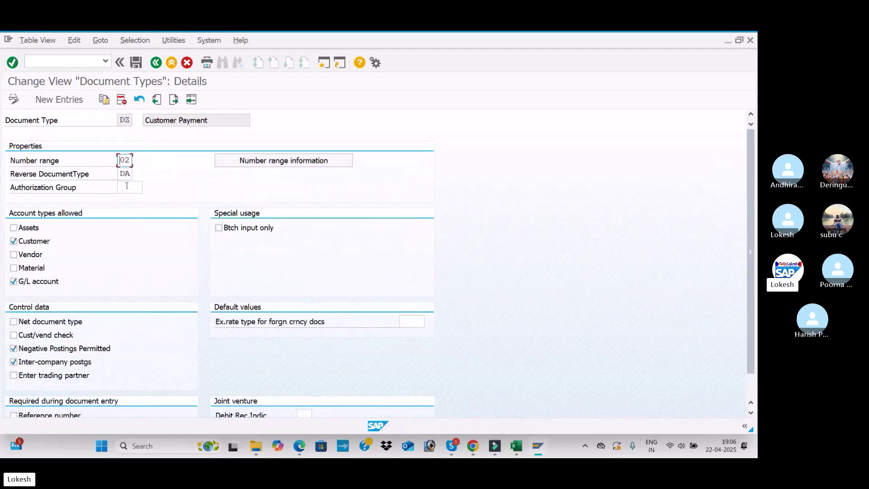
{"action": "left_click", "coordinate": [157, 64]}
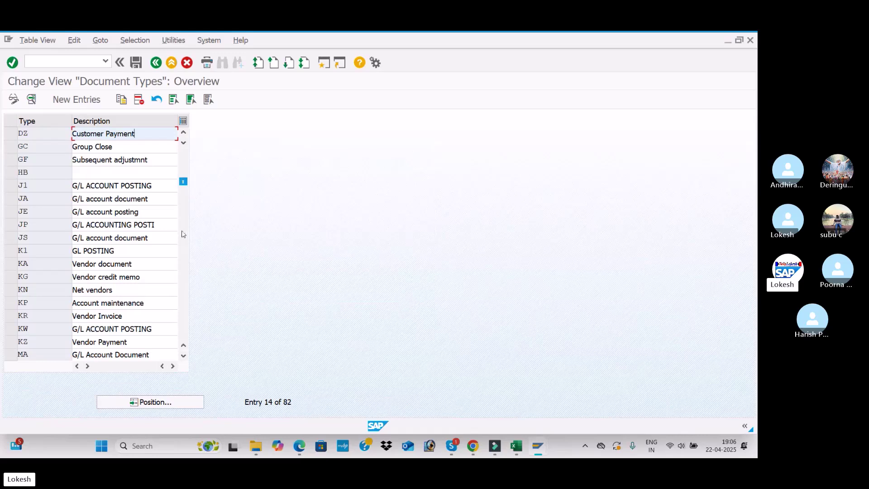
Switch to the Excel workbook and look up the transaction codes for Define Document Type and Define Number Ranges.
{"action": "left_click", "coordinate": [516, 447]}
{"action": "left_click", "coordinate": [340, 301]}
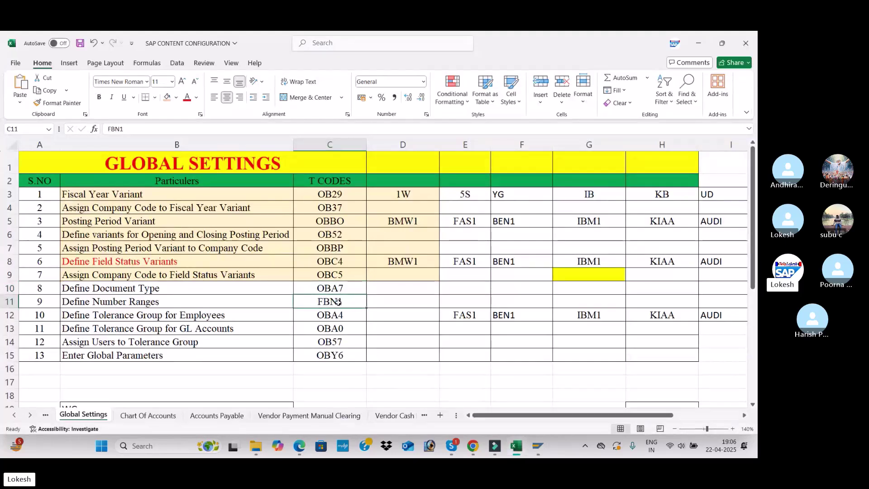
{"action": "left_click", "coordinate": [337, 289]}
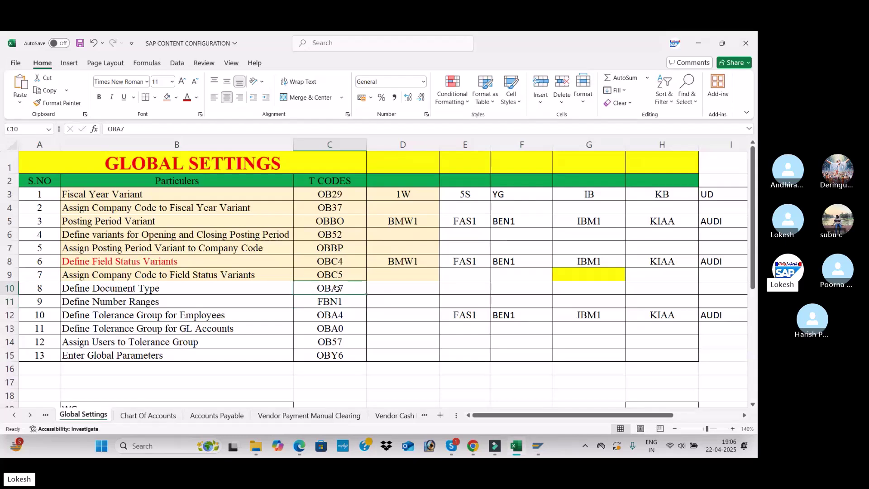
{"action": "left_click", "coordinate": [339, 304]}
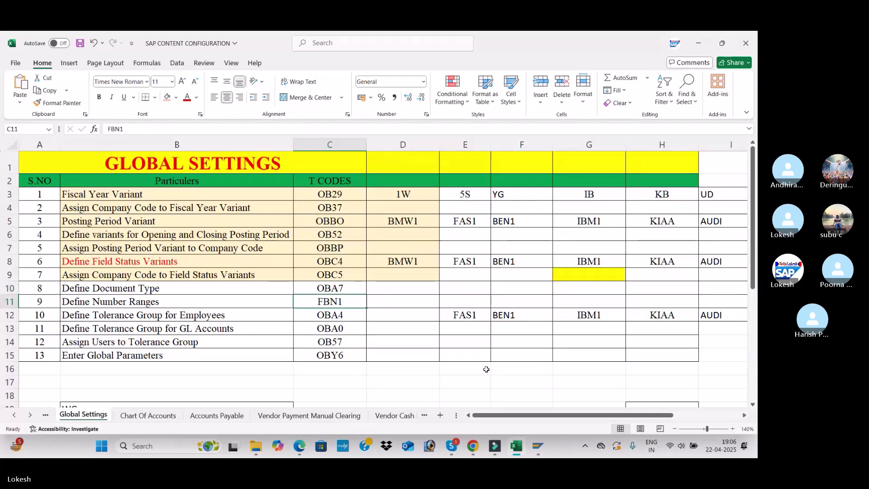
Switch back to SAP, find document type DR, and open its details to check the assigned number range.
{"action": "mouse_move", "coordinate": [539, 447]}
{"action": "left_click", "coordinate": [585, 398]}
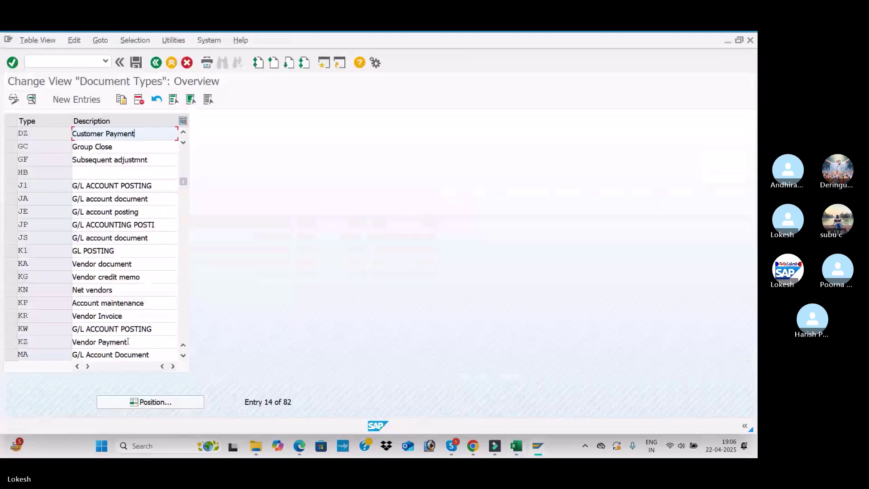
{"action": "left_click", "coordinate": [179, 406]}
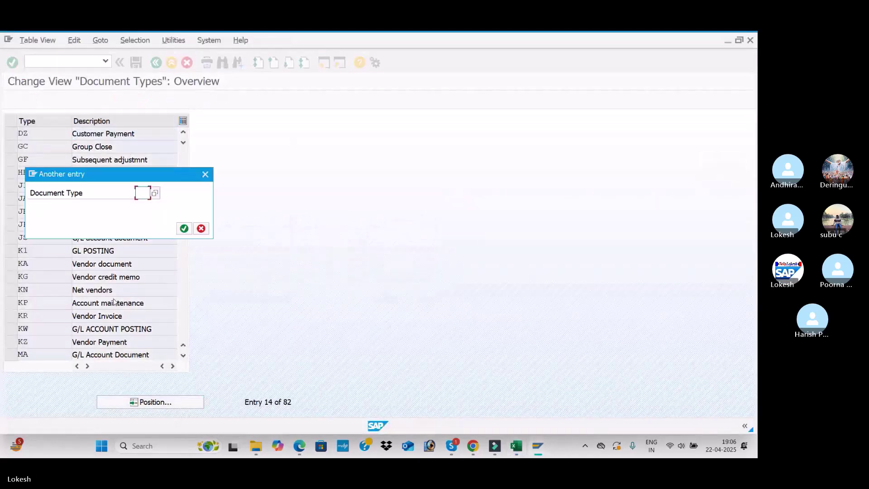
{"action": "type", "text": "DR"}
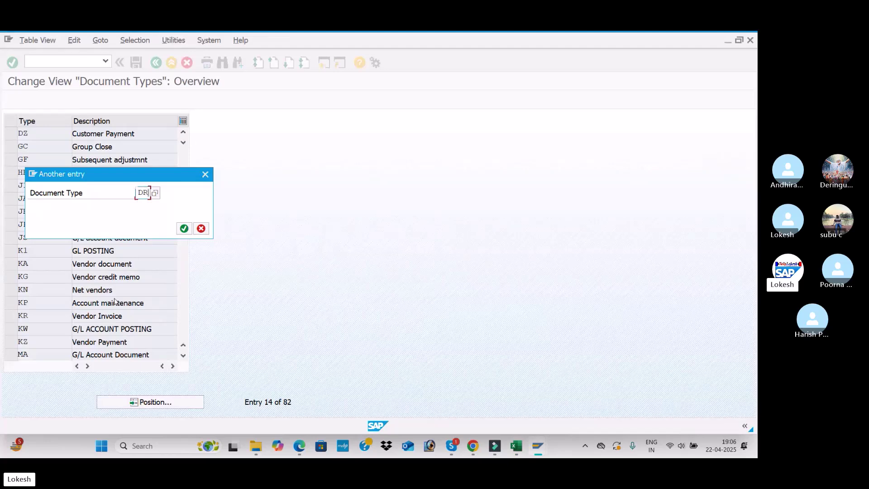
{"action": "key", "text": "Return"}
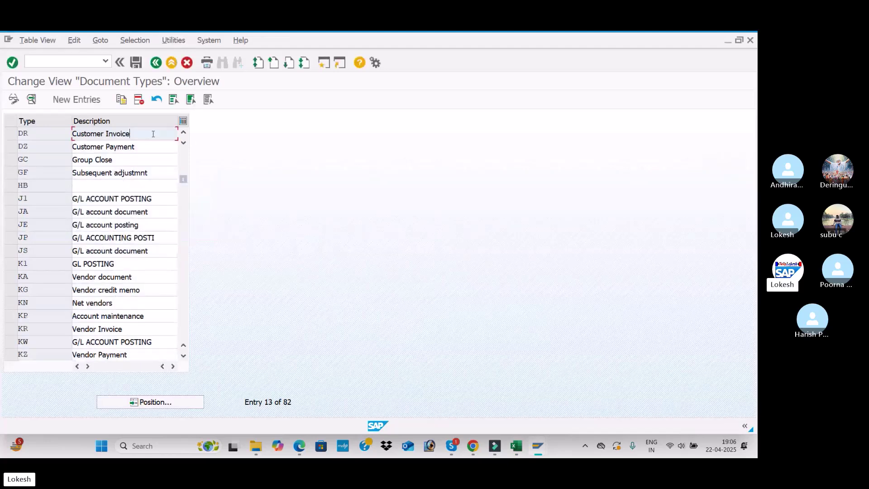
{"action": "key", "text": "F2"}
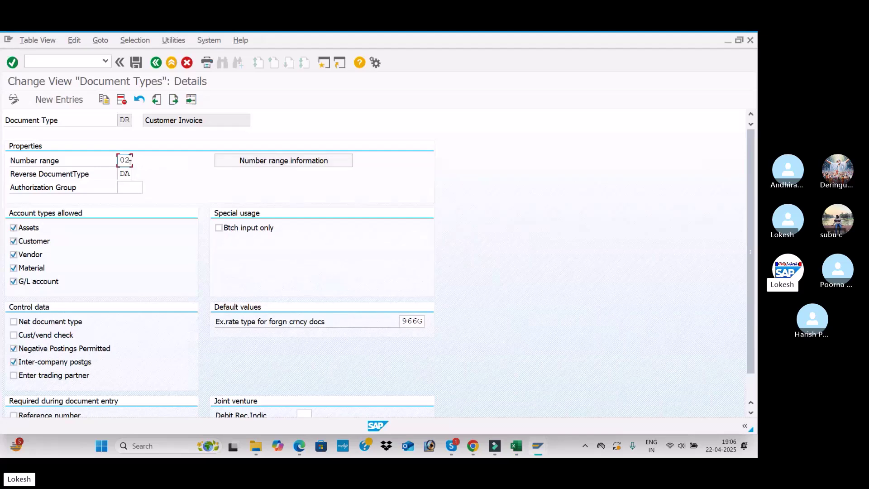
Examine the number range intervals of company code BEN1 from document type DR, then return to the DR details.
{"action": "left_click", "coordinate": [293, 162]}
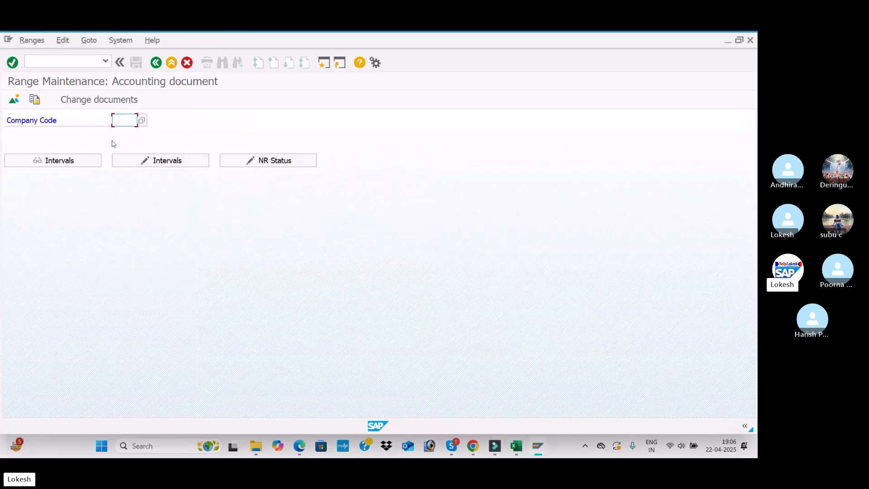
{"action": "type", "text": "BEN1"}
{"action": "key", "text": "Tab"}
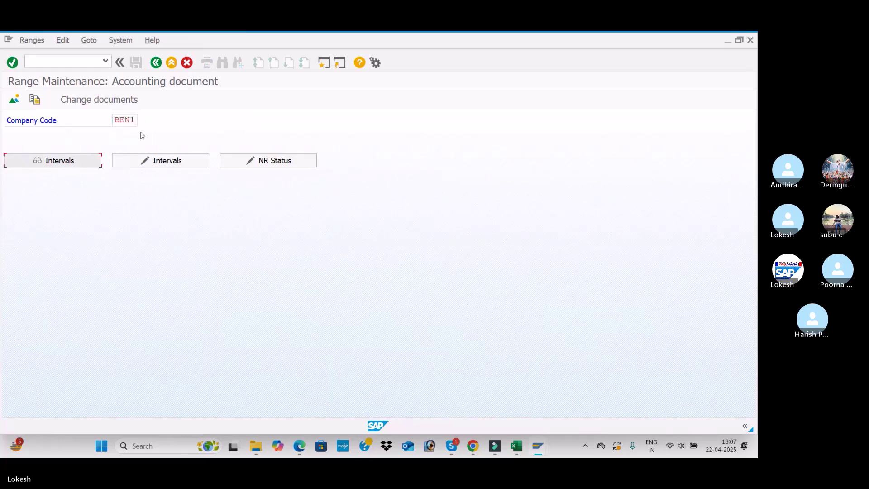
{"action": "left_click", "coordinate": [180, 167]}
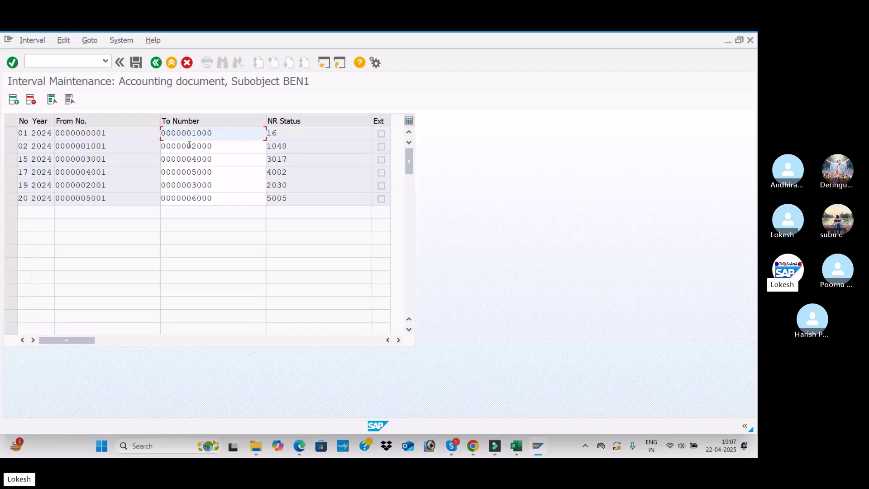
{"action": "key", "text": "alt+Tab"}
{"action": "key", "text": "alt+Tab"}
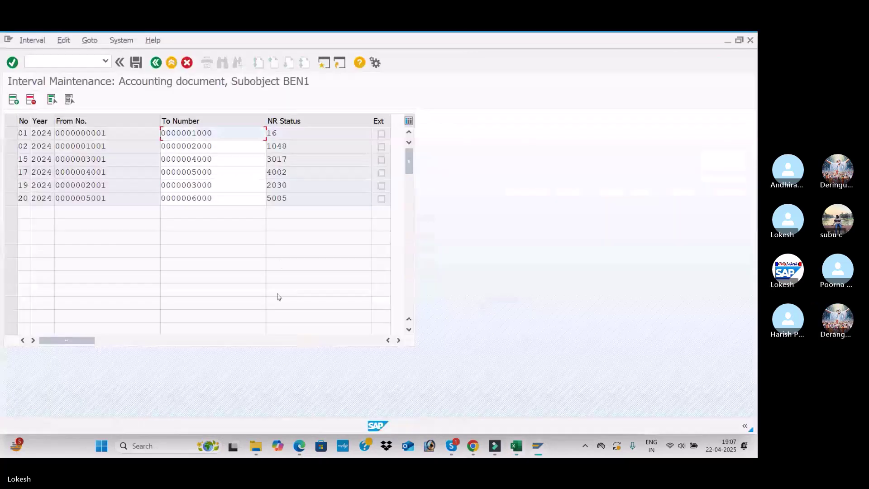
{"action": "left_click", "coordinate": [156, 62]}
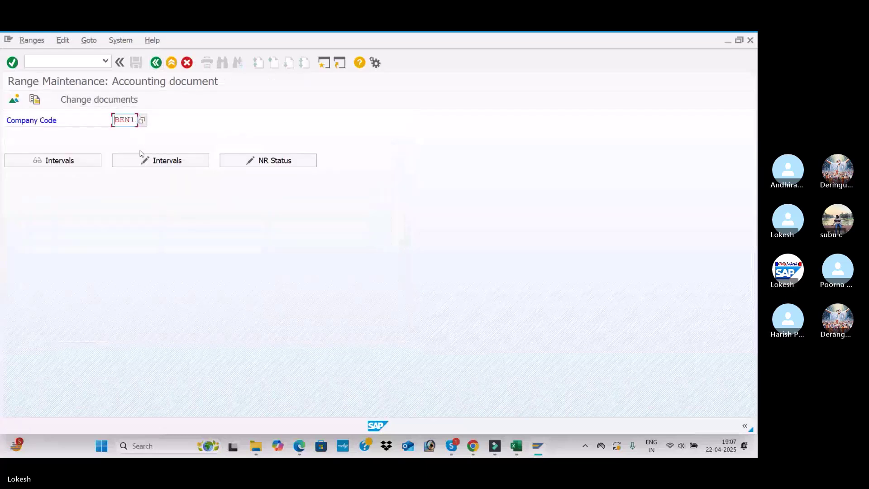
{"action": "left_click", "coordinate": [155, 64]}
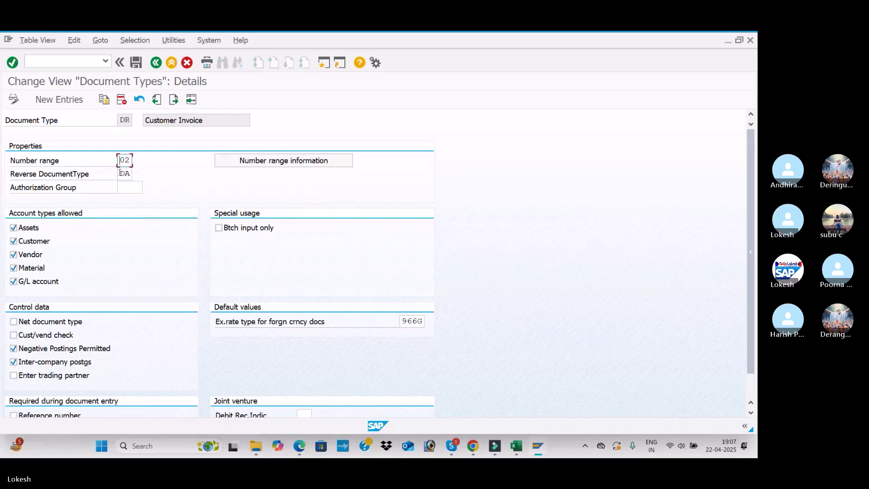
Open the number range intervals of company code BEN1 for editing from the DR document type details.
{"action": "left_click", "coordinate": [268, 160]}
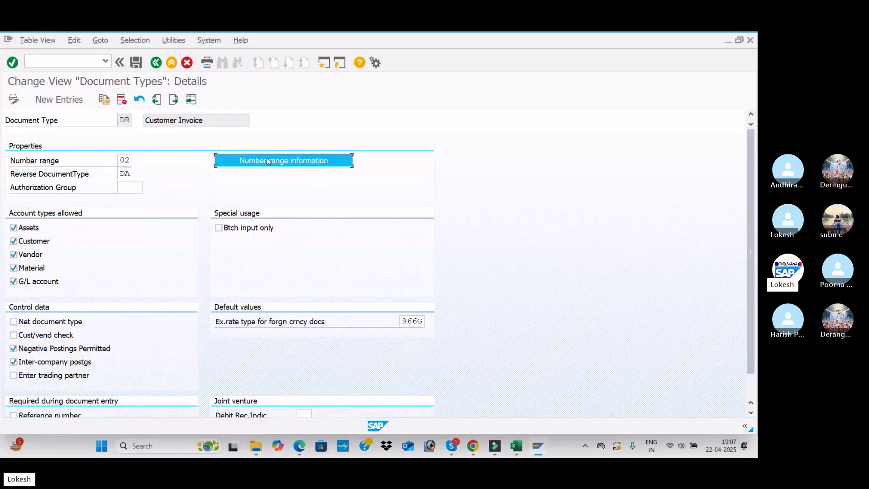
{"action": "key", "text": "space"}
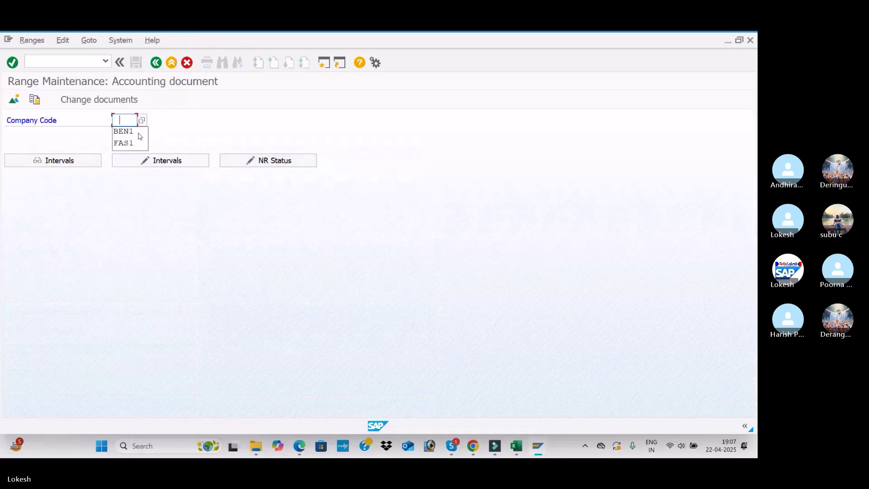
{"action": "left_click", "coordinate": [138, 137]}
{"action": "left_click", "coordinate": [172, 166]}
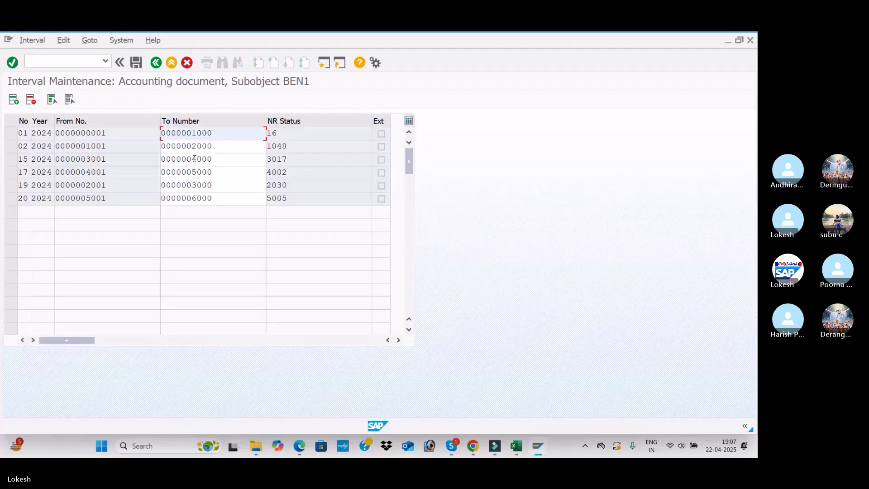
Add number range interval 02 for year 2025, running from 6001 to 7000.
{"action": "left_click", "coordinate": [14, 100]}
{"action": "type", "text": "02"}
{"action": "key", "text": "Tab"}
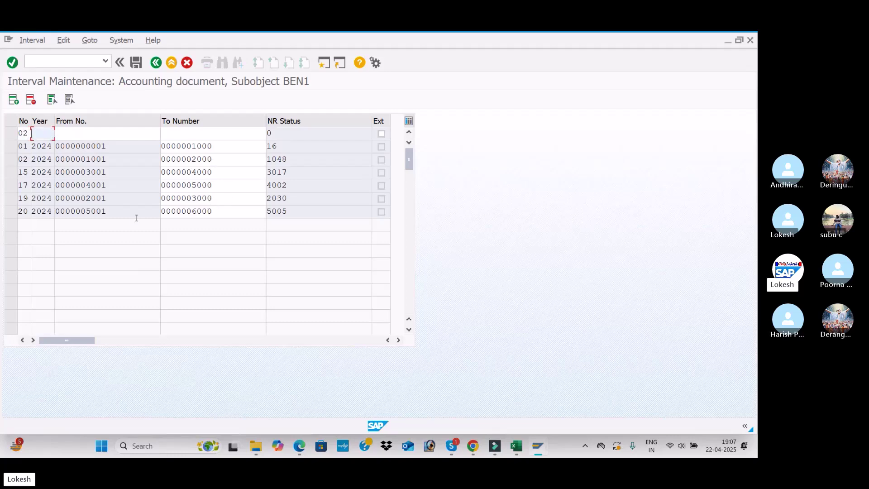
{"action": "type", "text": "2025"}
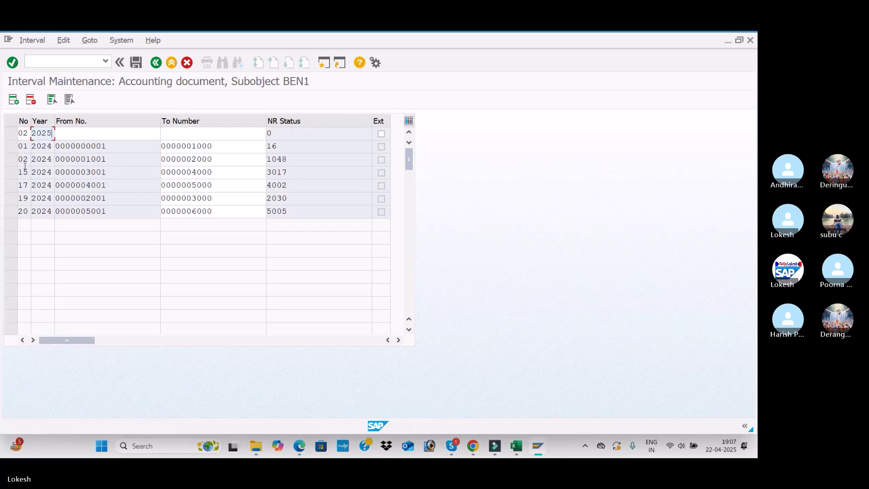
{"action": "key", "text": "Tab"}
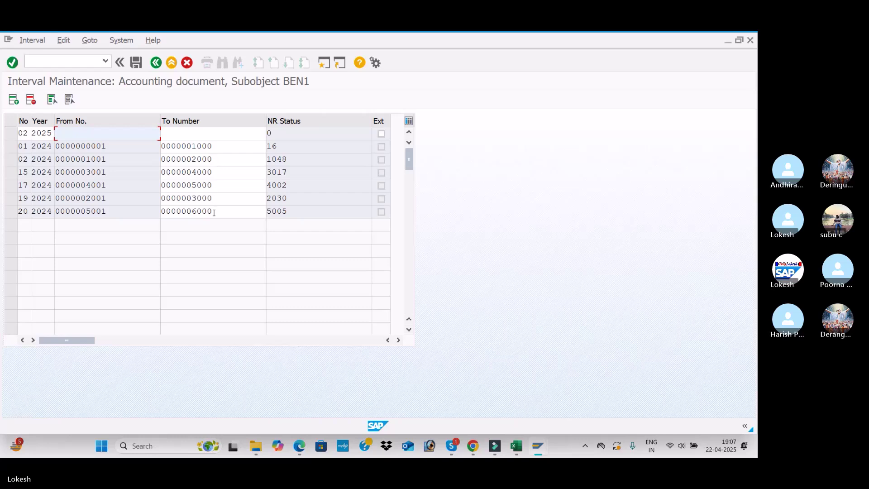
{"action": "type", "text": "6001"}
{"action": "key", "text": "Tab"}
{"action": "type", "text": "7000"}
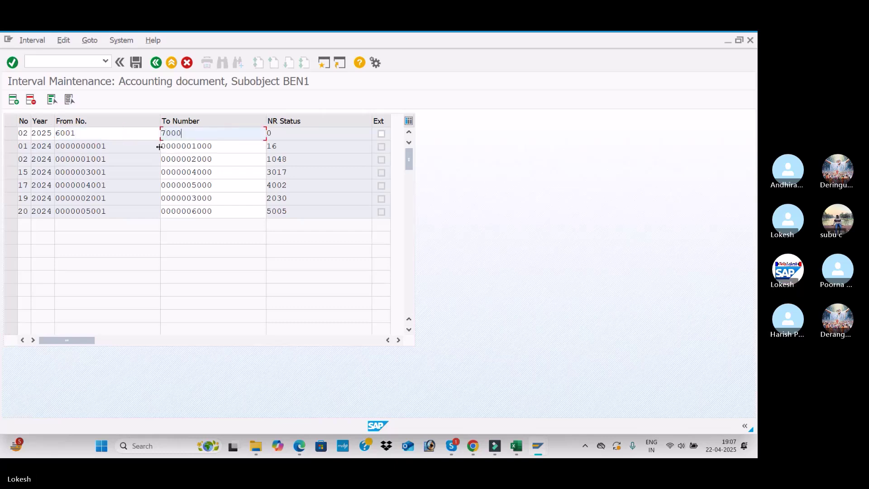
{"action": "key", "text": "Return"}
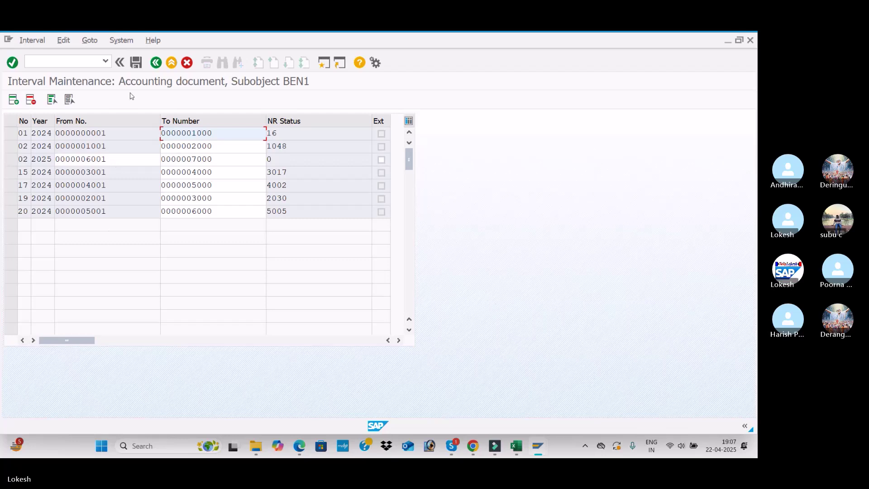
Save the new 02 interval, accept the transport notice, and return to the document types overview.
{"action": "left_click", "coordinate": [136, 62]}
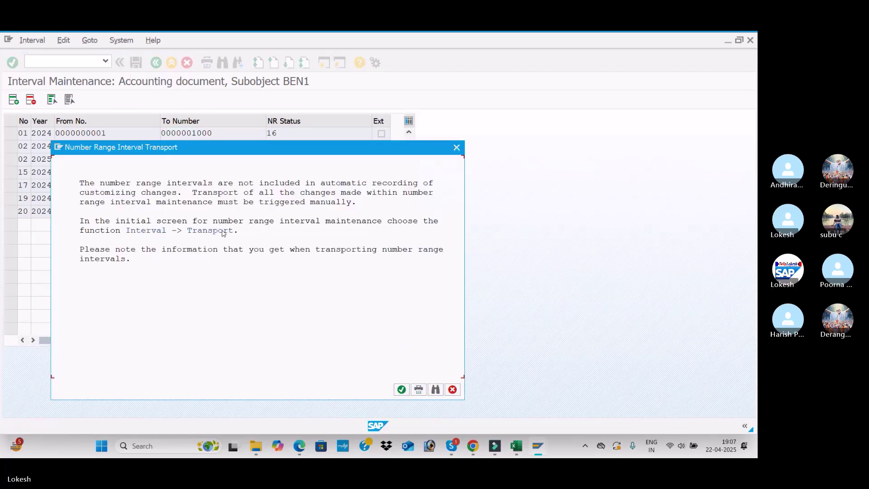
{"action": "left_click", "coordinate": [402, 389]}
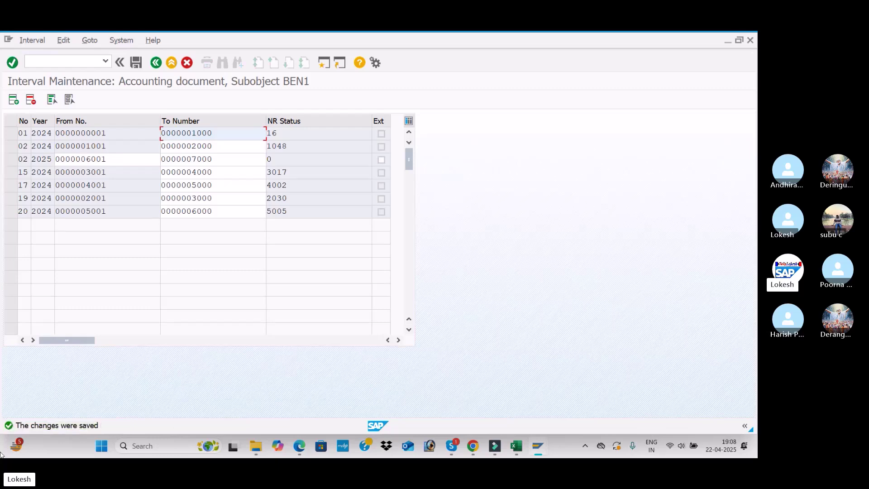
{"action": "left_click", "coordinate": [160, 63]}
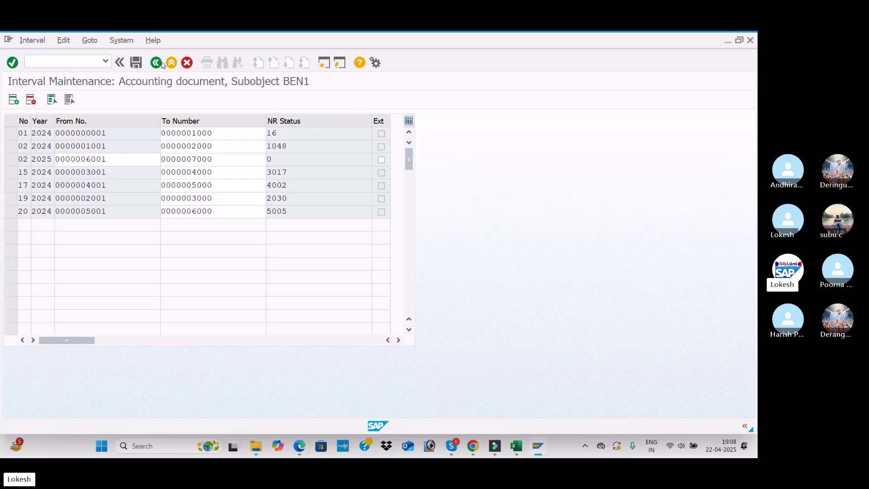
{"action": "left_click", "coordinate": [161, 63]}
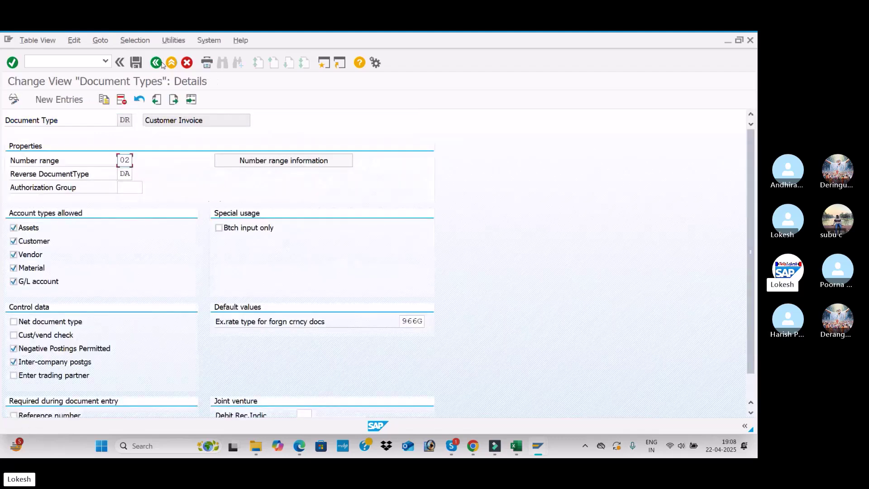
{"action": "left_click", "coordinate": [162, 63]}
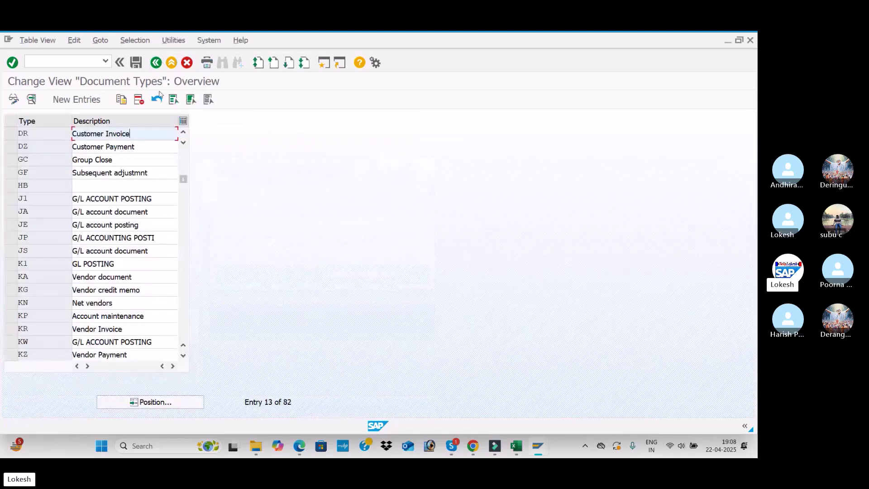
Locate document type KR, Vendor Invoice, and open its number range intervals for company code BEN1 for editing.
{"action": "left_click", "coordinate": [149, 408]}
{"action": "type", "text": "KR"}
{"action": "key", "text": "Return"}
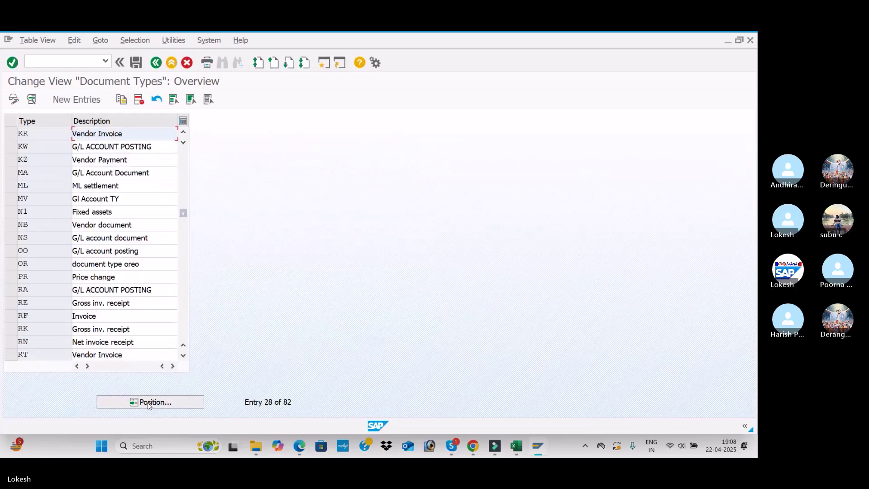
{"action": "double_click", "coordinate": [147, 136]}
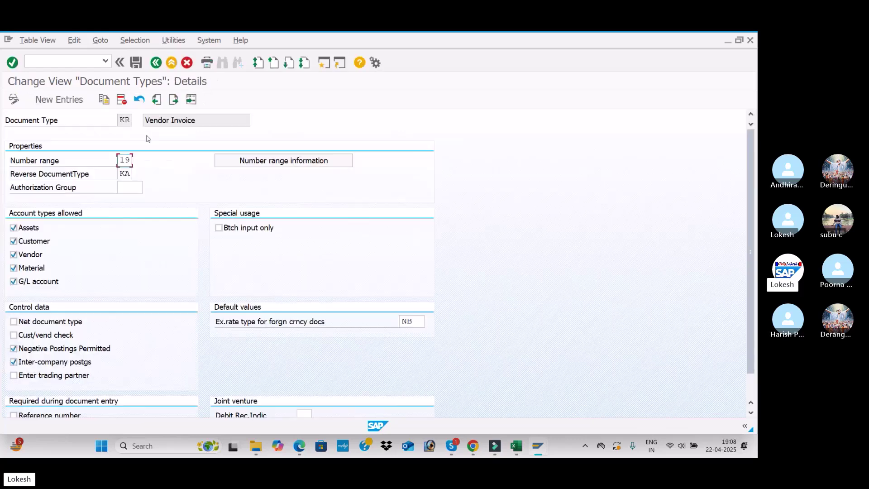
{"action": "left_click", "coordinate": [216, 163]}
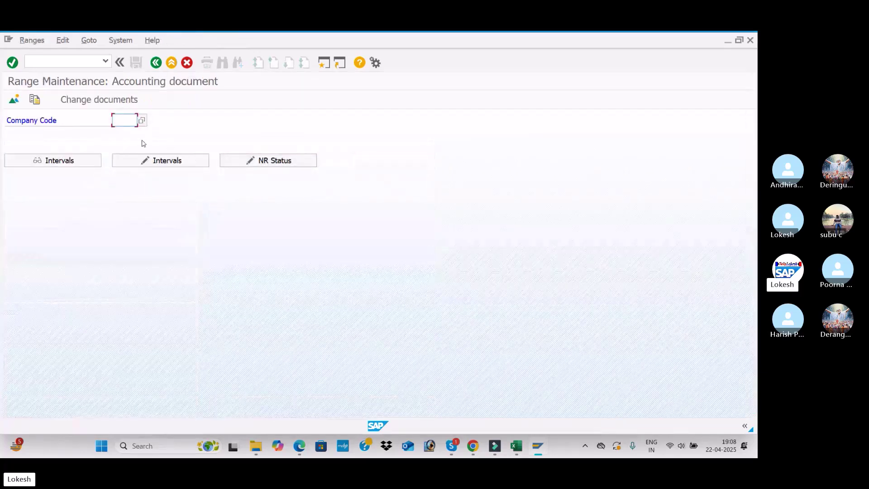
{"action": "left_click", "coordinate": [125, 120]}
{"action": "left_click", "coordinate": [122, 131]}
{"action": "left_click", "coordinate": [147, 166]}
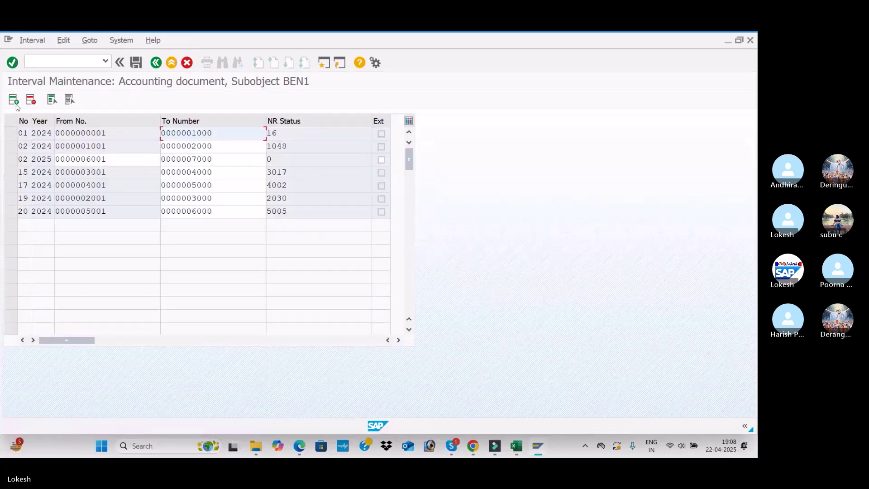
Add number range interval 19 for year 2025, running from 7001 to 8000.
{"action": "left_click", "coordinate": [14, 100]}
{"action": "type", "text": "19"}
{"action": "key", "text": "Tab"}
{"action": "type", "text": "2025"}
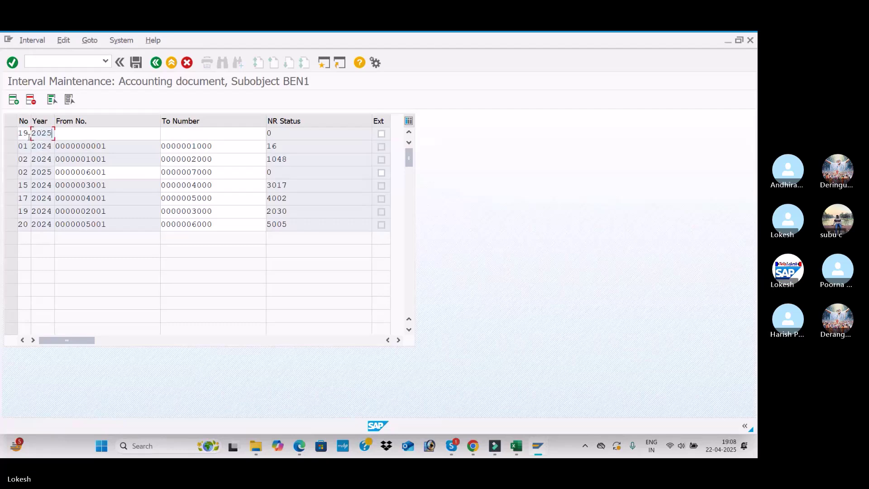
{"action": "key", "text": "Tab"}
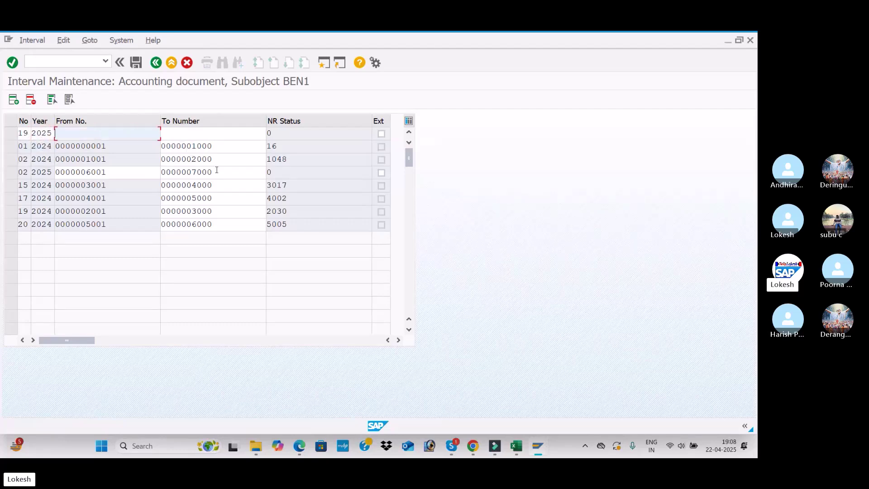
{"action": "left_click", "coordinate": [217, 172]}
{"action": "left_click", "coordinate": [122, 132]}
{"action": "type", "text": "7001"}
{"action": "key", "text": "Tab"}
{"action": "type", "text": "8000"}
{"action": "key", "text": "Return"}
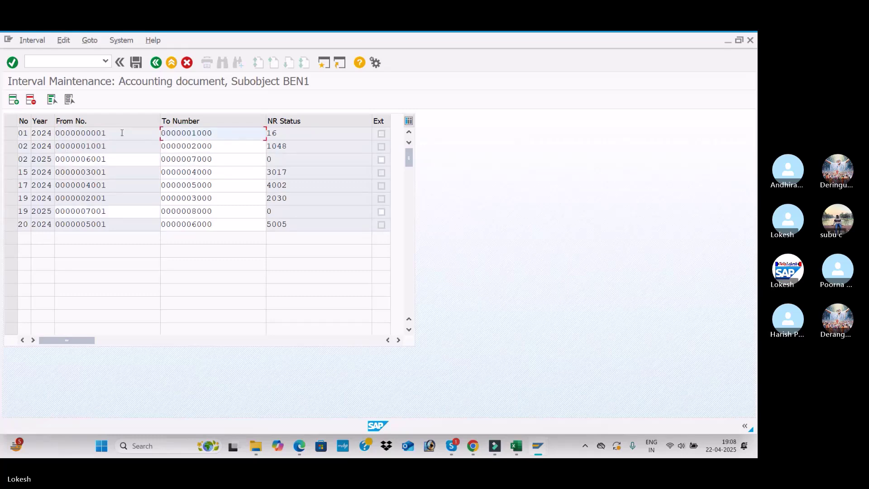
Save the new 19 interval, accept the transport notice, and go back to the document types overview.
{"action": "left_click", "coordinate": [137, 62]}
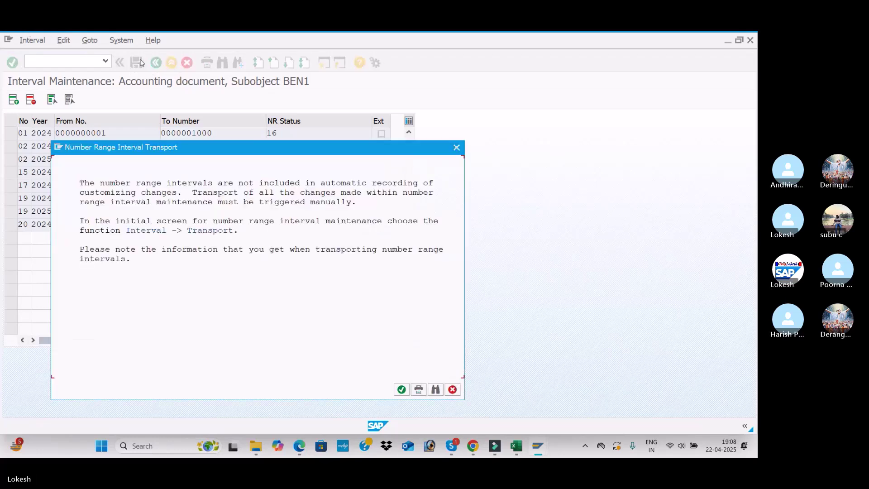
{"action": "left_click", "coordinate": [401, 389]}
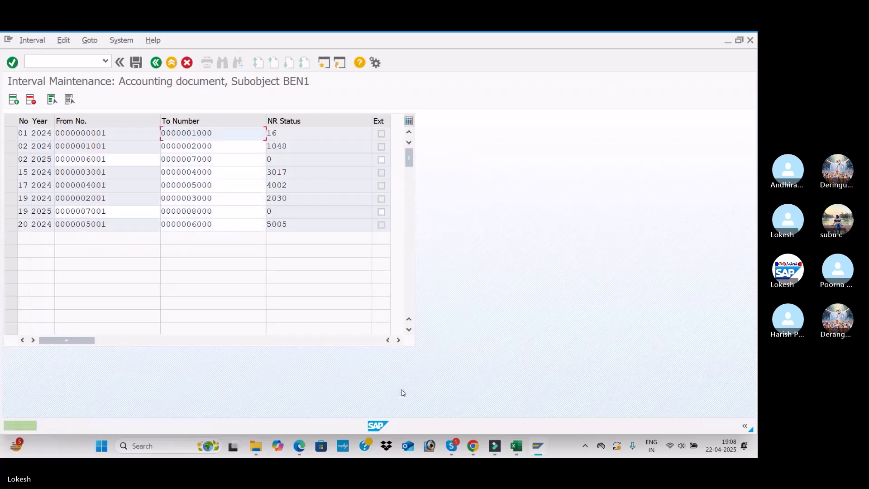
{"action": "left_click", "coordinate": [156, 62]}
{"action": "left_click", "coordinate": [155, 62]}
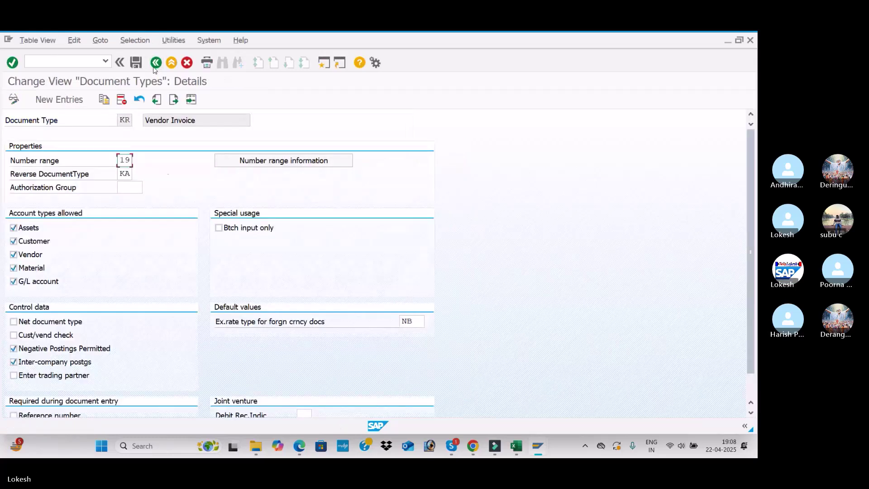
{"action": "left_click", "coordinate": [155, 62]}
Locate document type SA, G/L Account Document, and open its number range intervals for company code BEN1 for editing.
{"action": "left_click", "coordinate": [163, 402]}
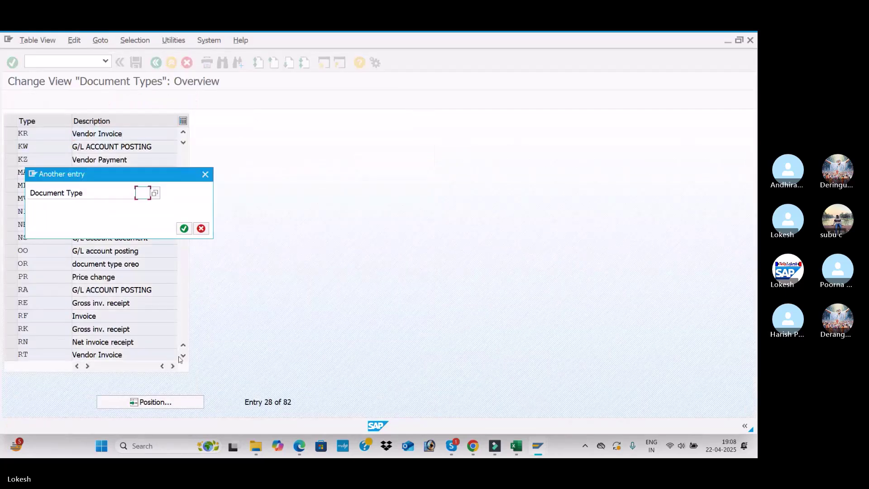
{"action": "type", "text": "SA"}
{"action": "key", "text": "Return"}
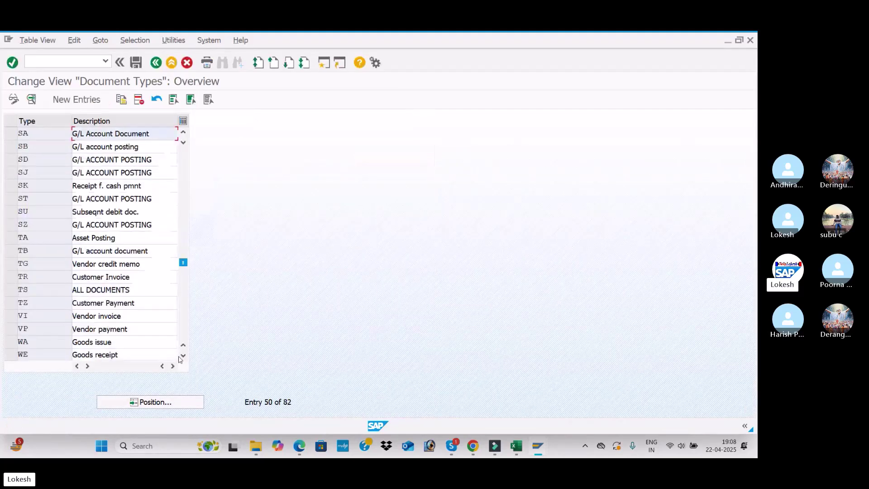
{"action": "double_click", "coordinate": [142, 134]}
{"action": "left_click", "coordinate": [259, 160]}
{"action": "key", "text": "space"}
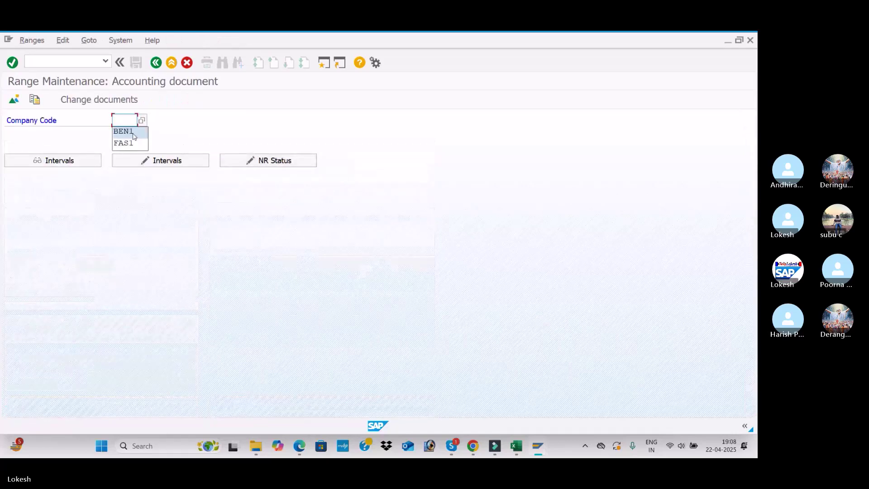
{"action": "left_click", "coordinate": [134, 134]}
{"action": "left_click", "coordinate": [150, 164]}
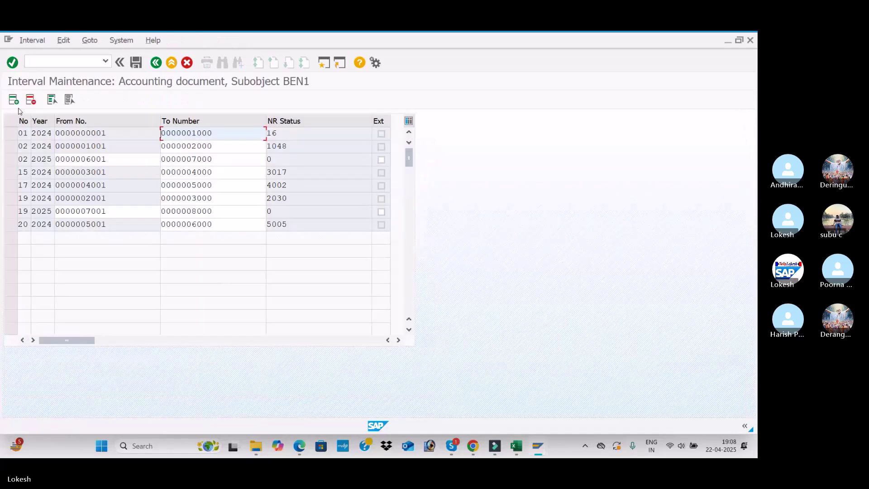
Add number range interval 01 for year 2025, running from 8001 to 9000.
{"action": "left_click", "coordinate": [17, 105]}
{"action": "type", "text": "01"}
{"action": "key", "text": "Tab"}
{"action": "type", "text": "2025"}
{"action": "key", "text": "Tab"}
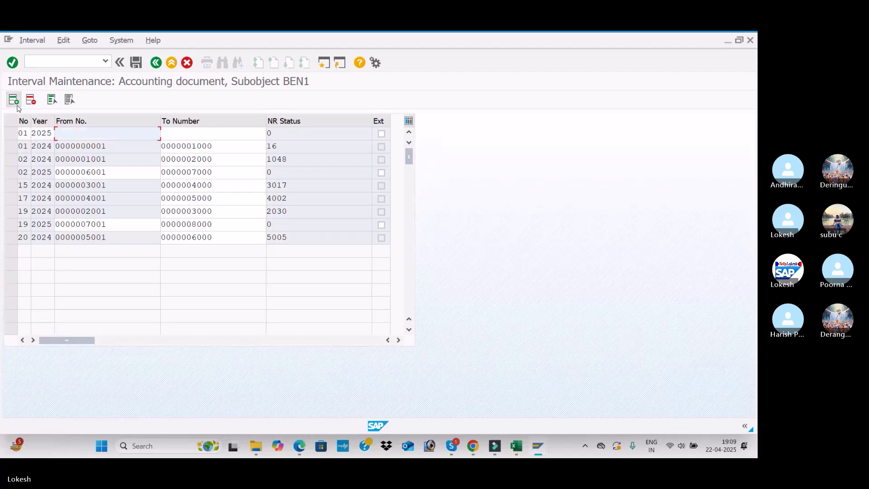
{"action": "type", "text": "8001"}
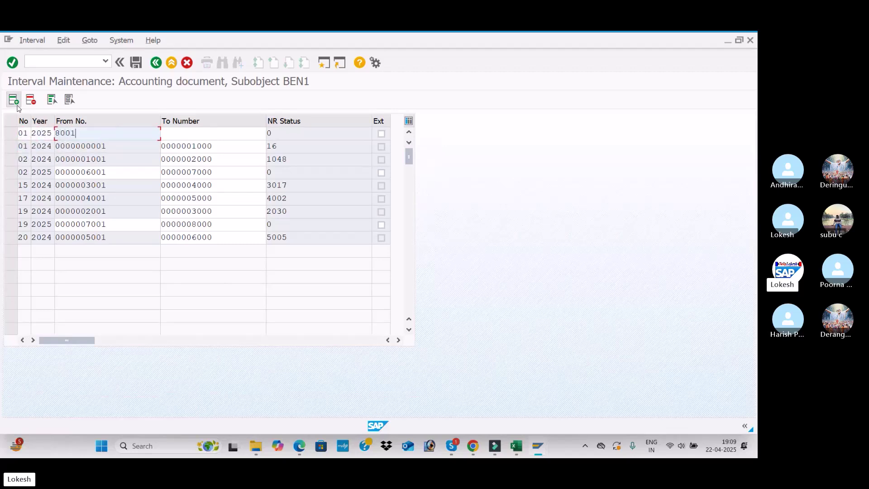
{"action": "key", "text": "Tab"}
{"action": "type", "text": "9000"}
{"action": "key", "text": "Return"}
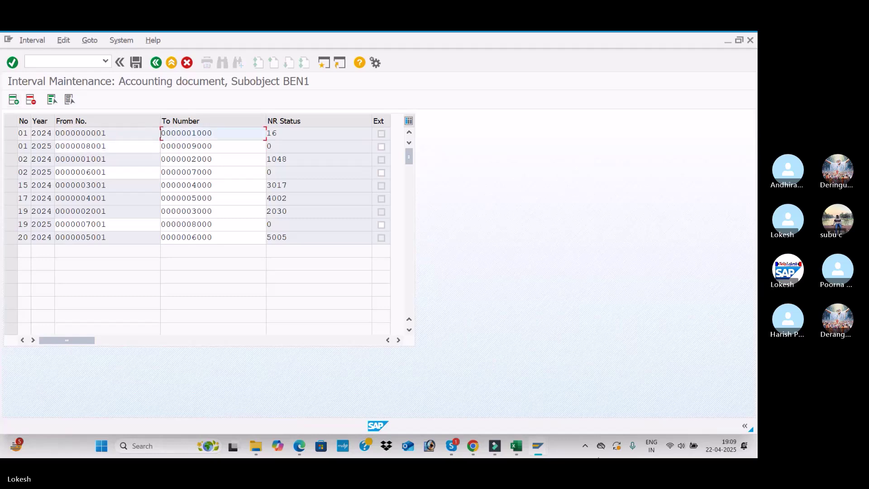
Save the new 01 interval, accept the transport notice, and go back to the document types overview.
{"action": "left_click", "coordinate": [135, 64]}
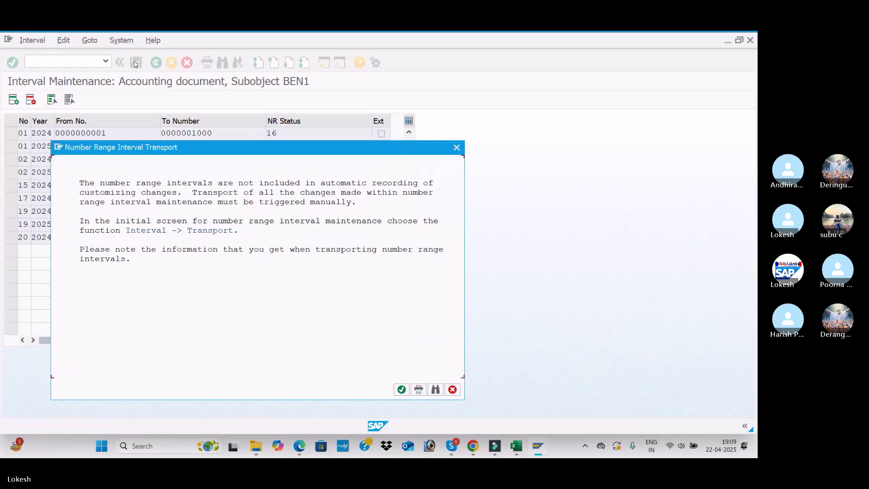
{"action": "left_click", "coordinate": [402, 391]}
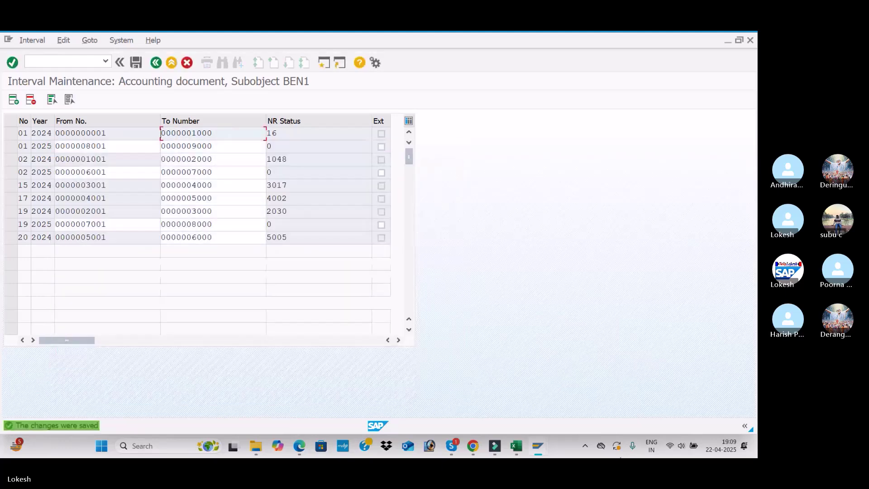
{"action": "left_click", "coordinate": [159, 66]}
{"action": "left_click", "coordinate": [156, 63]}
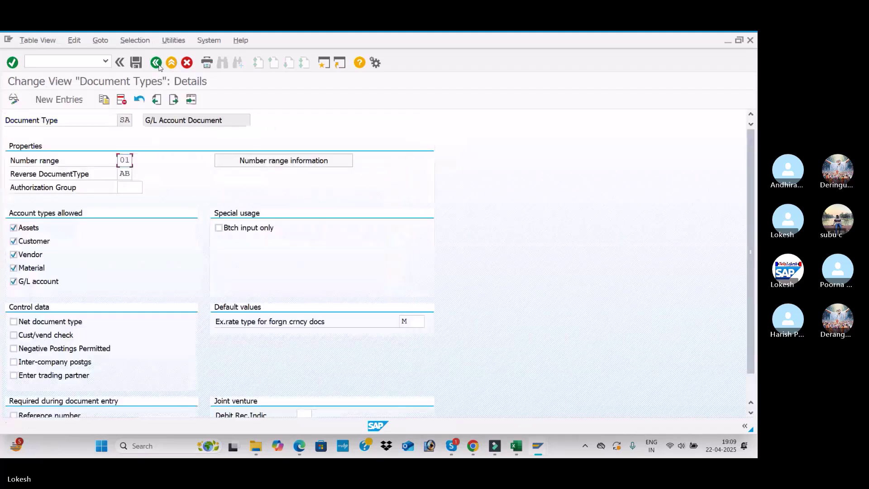
{"action": "left_click", "coordinate": [156, 63]}
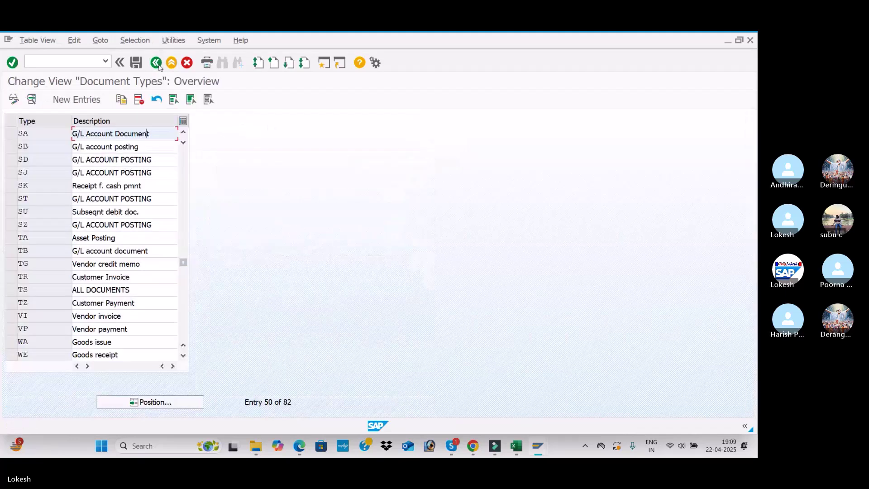
Check document types DR and KR in the Global Setting configuration PDF notes, and return to the SAP document types overview.
{"action": "key", "text": "alt+Tab"}
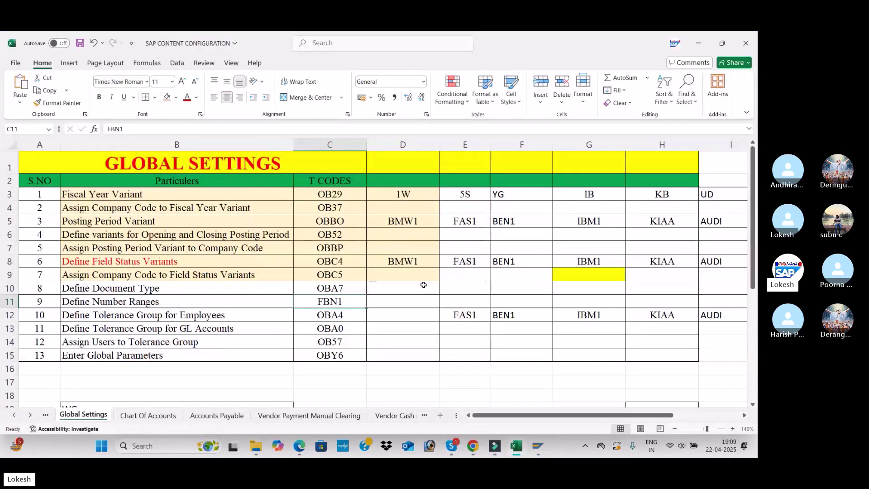
{"action": "key", "text": "alt+Tab"}
{"action": "key", "text": "Tab"}
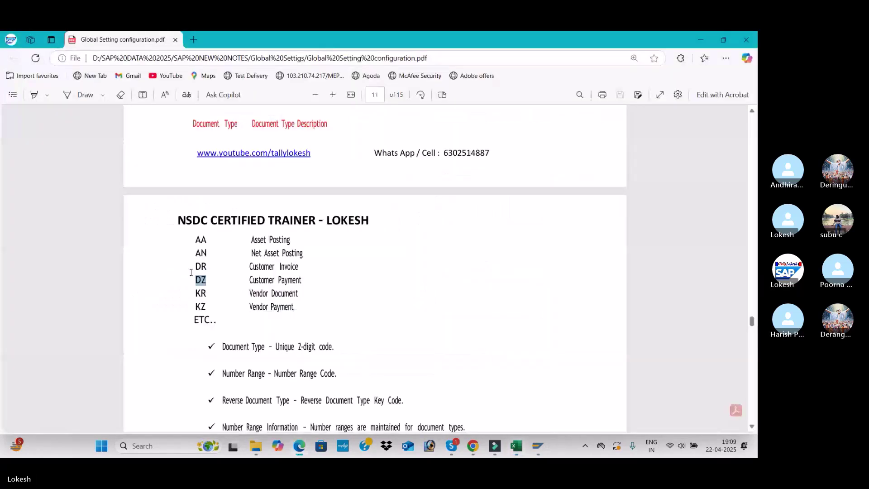
{"action": "double_click", "coordinate": [200, 266]}
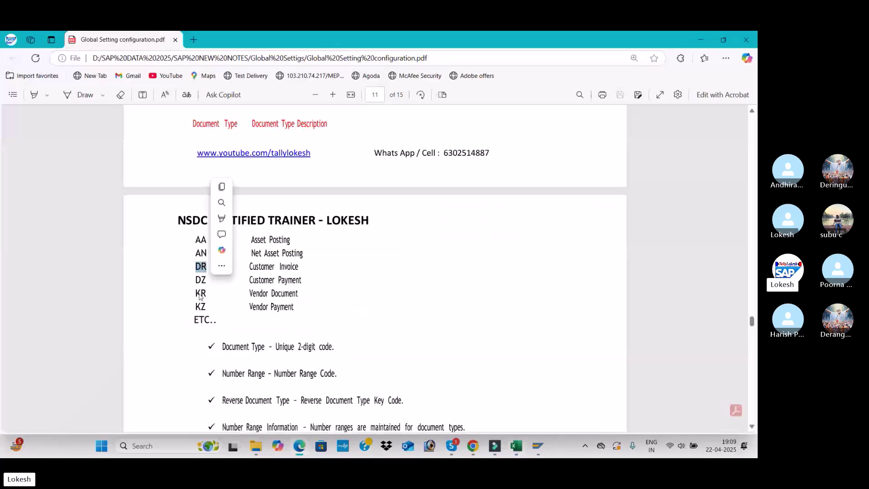
{"action": "double_click", "coordinate": [201, 294]}
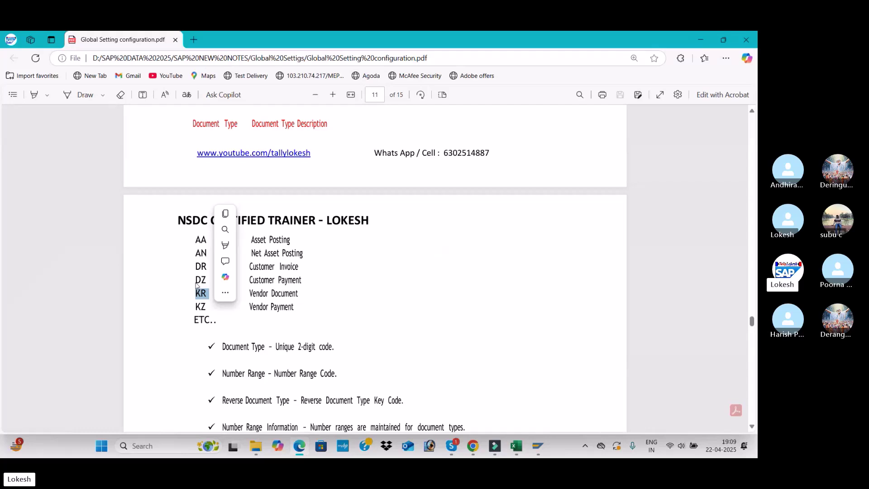
{"action": "key", "text": "alt+Tab"}
{"action": "key", "text": "alt+Tab"}
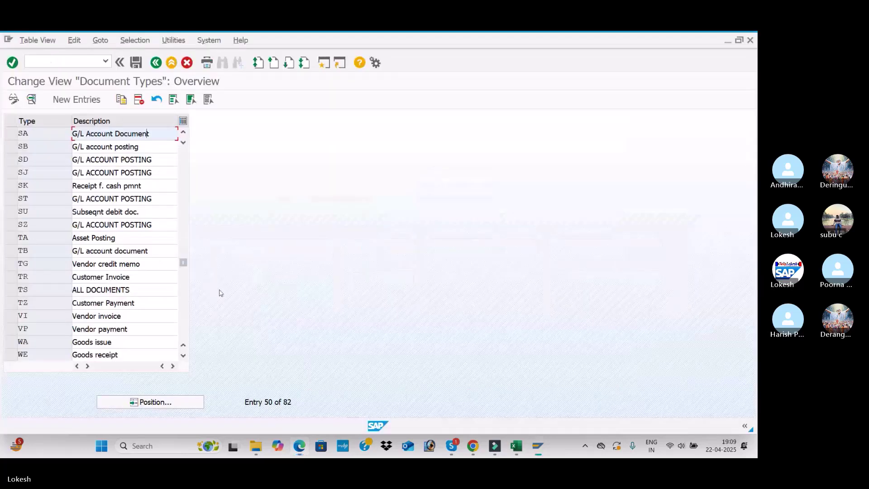
Locate document type DZ, Customer Payment, and open its number range intervals for company code BEN1 for editing.
{"action": "left_click", "coordinate": [169, 401]}
{"action": "type", "text": "DZ"}
{"action": "key", "text": "Return"}
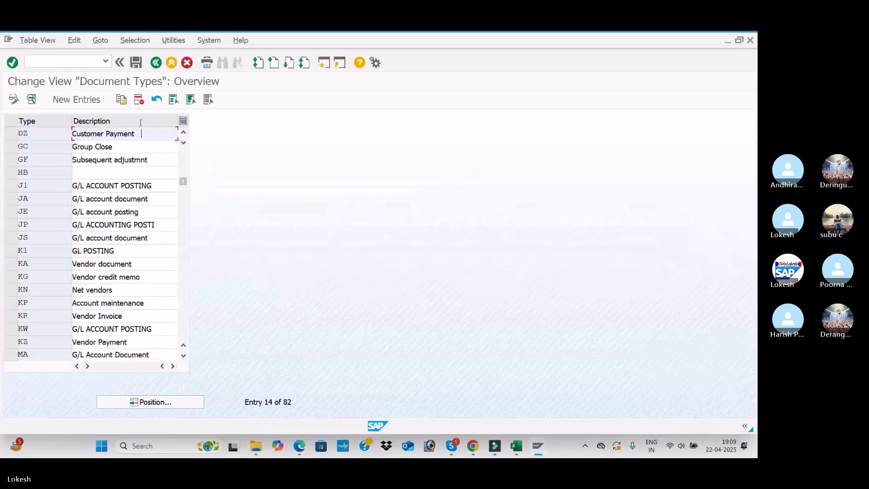
{"action": "double_click", "coordinate": [147, 135]}
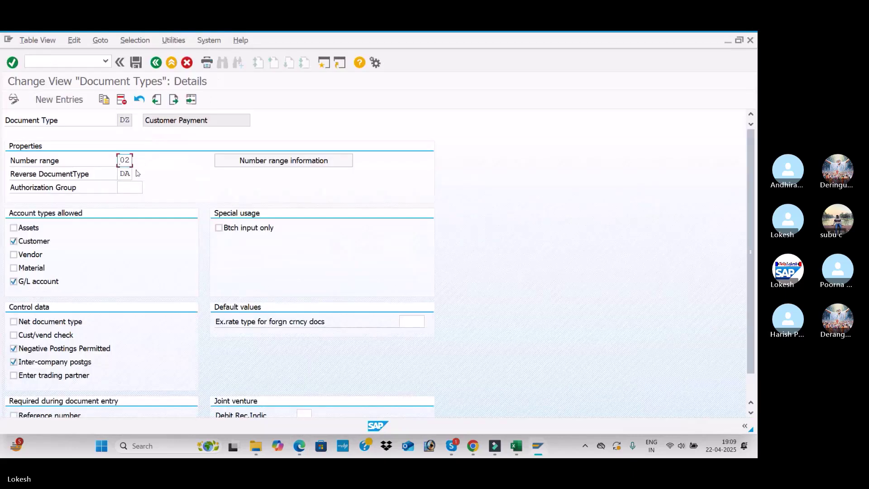
{"action": "left_click", "coordinate": [247, 164]}
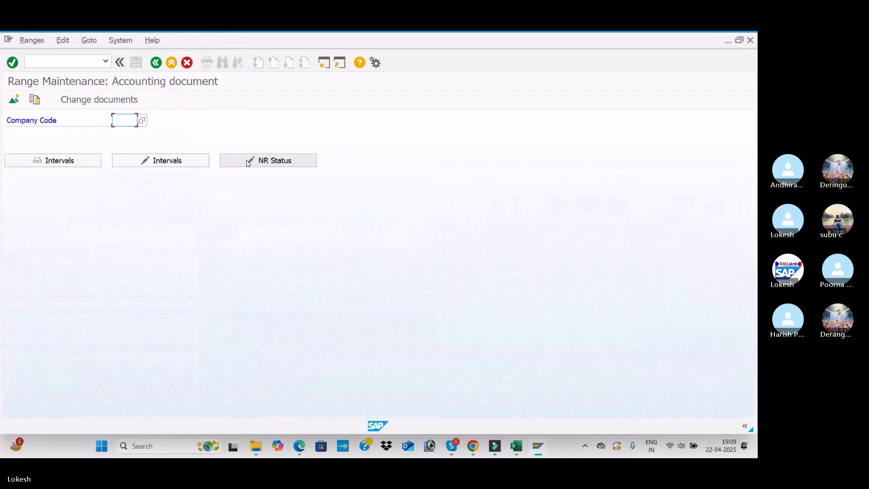
{"action": "left_click", "coordinate": [134, 130]}
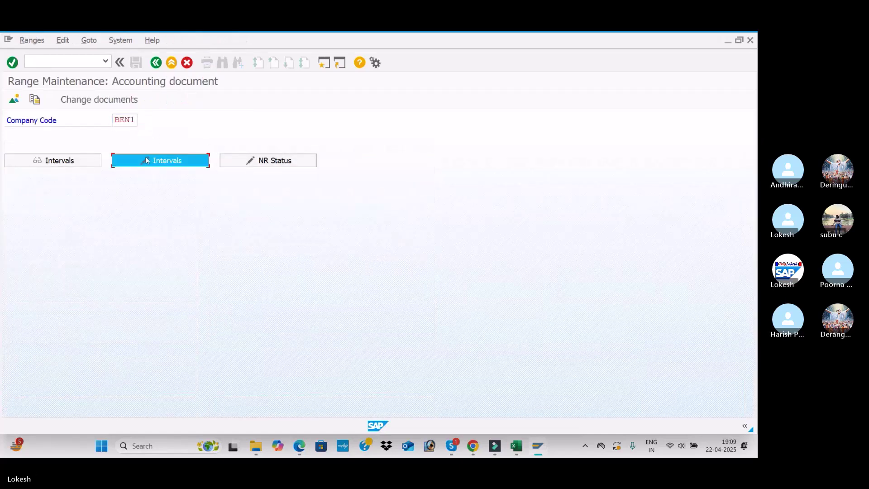
{"action": "left_click", "coordinate": [146, 156]}
Try to add another number range interval 02 for year 2025, running from 9001 to 10000.
{"action": "left_click", "coordinate": [13, 100]}
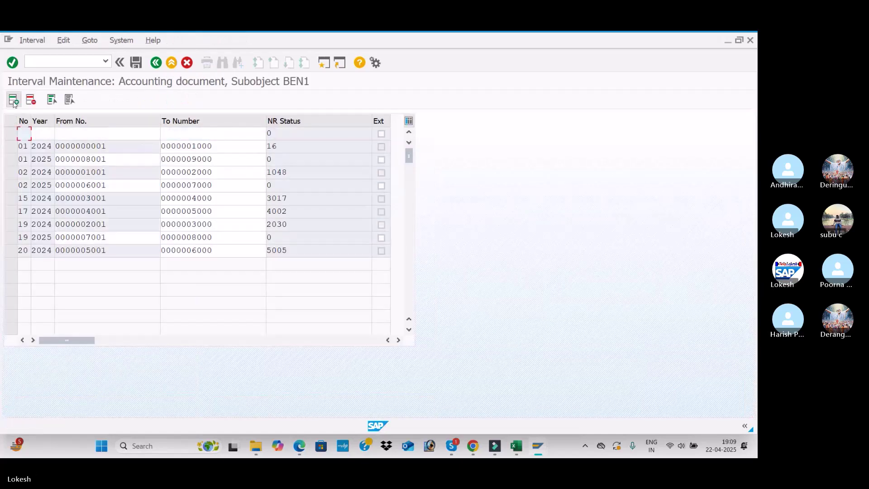
{"action": "type", "text": "02"}
{"action": "key", "text": "Tab"}
{"action": "type", "text": "2025"}
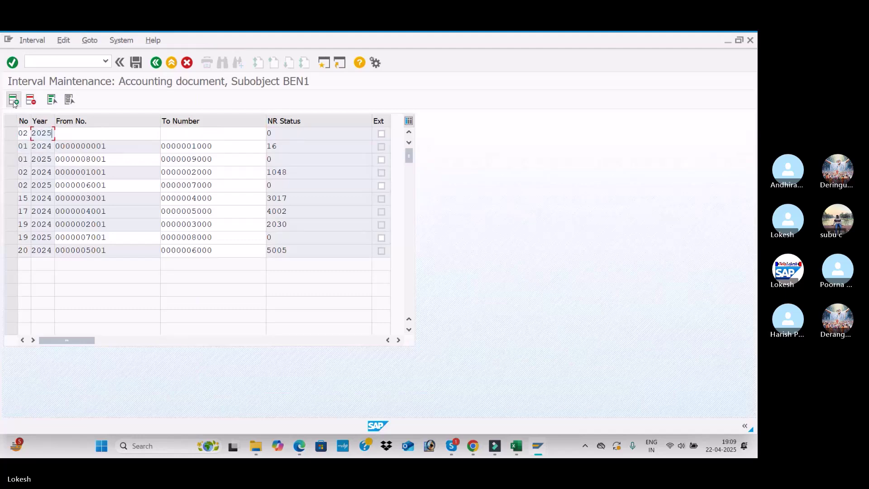
{"action": "key", "text": "Tab"}
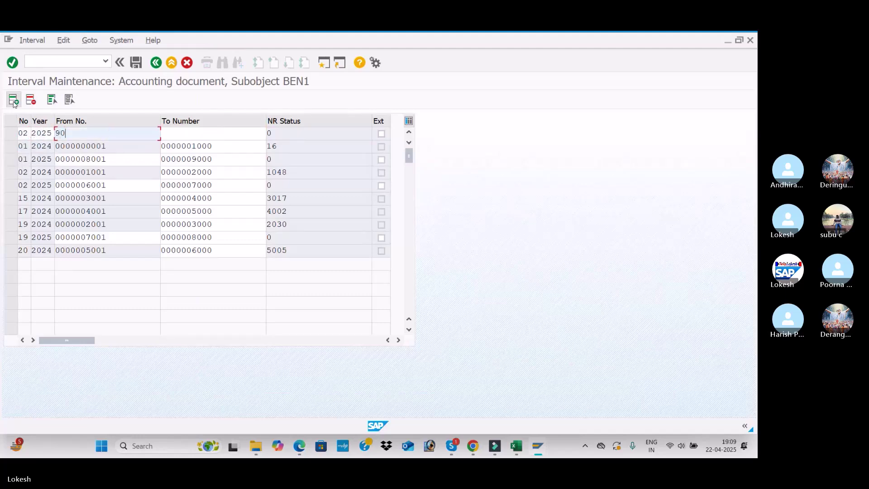
{"action": "key", "text": "Tab"}
{"action": "type", "text": "1000"}
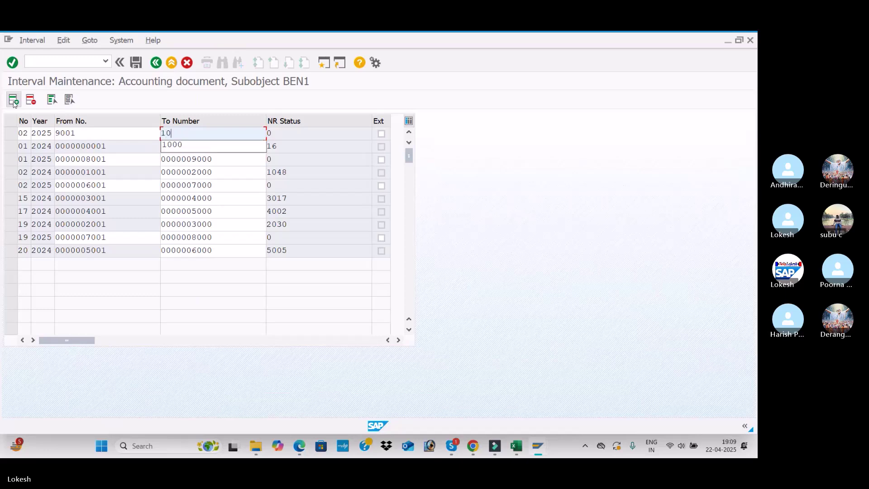
{"action": "key", "text": "Return"}
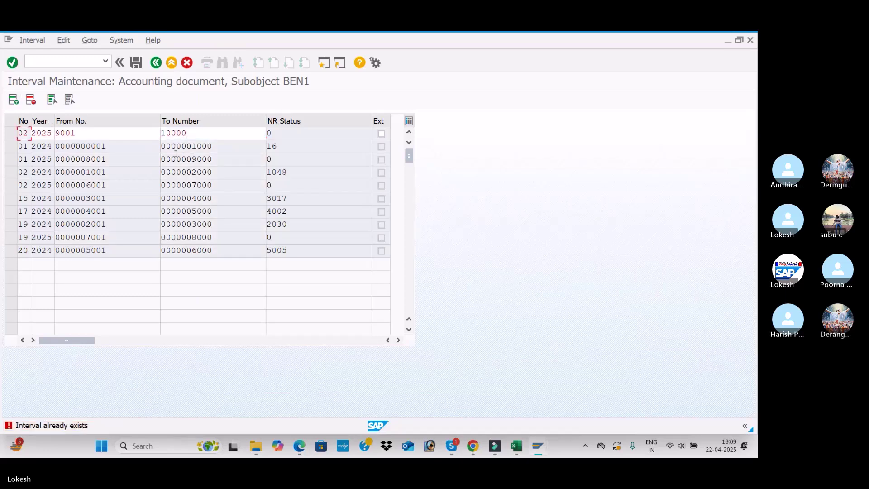
Change the new 02 interval's To Number to 9500 and try to confirm the entry again.
{"action": "left_click", "coordinate": [192, 134]}
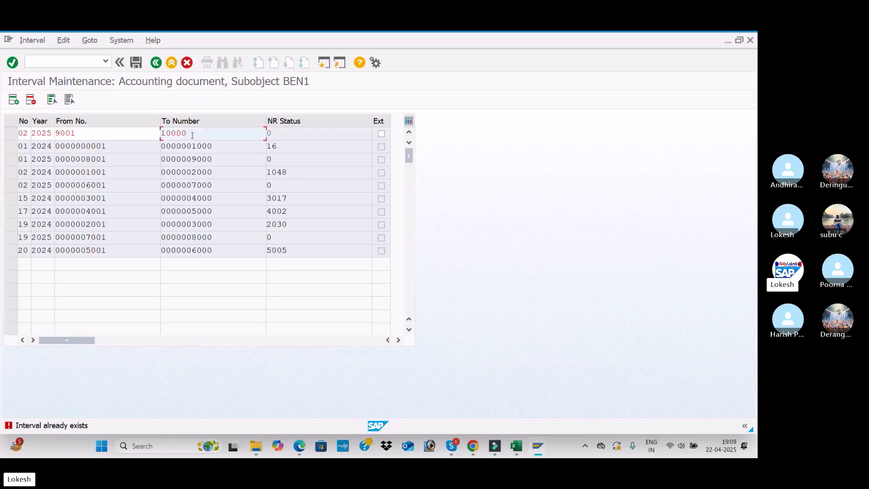
{"action": "key", "text": "BackSpace"}
{"action": "key", "text": "BackSpace"}
{"action": "key", "text": "BackSpace"}
{"action": "key", "text": "BackSpace"}
{"action": "key", "text": "BackSpace"}
{"action": "type", "text": "9"}
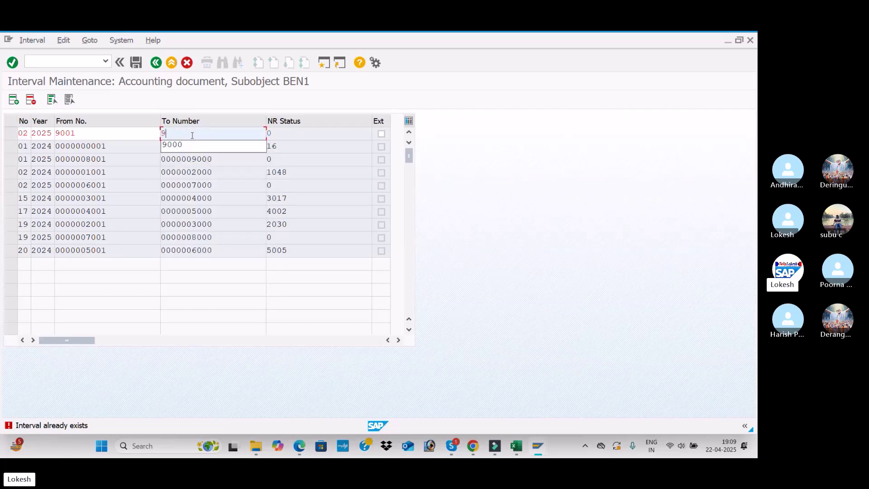
{"action": "type", "text": "500"}
{"action": "key", "text": "Return"}
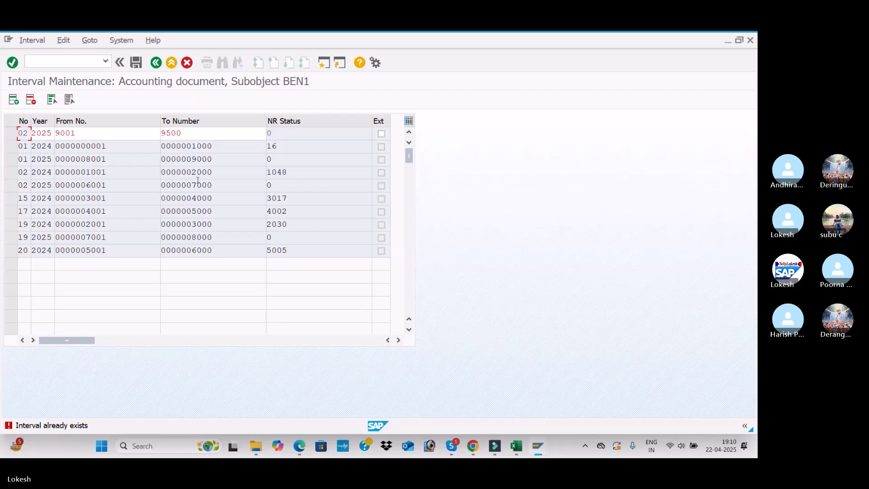
Discard the unsaved 02 interval for 2025 and go back to the document types overview.
{"action": "left_click", "coordinate": [155, 62]}
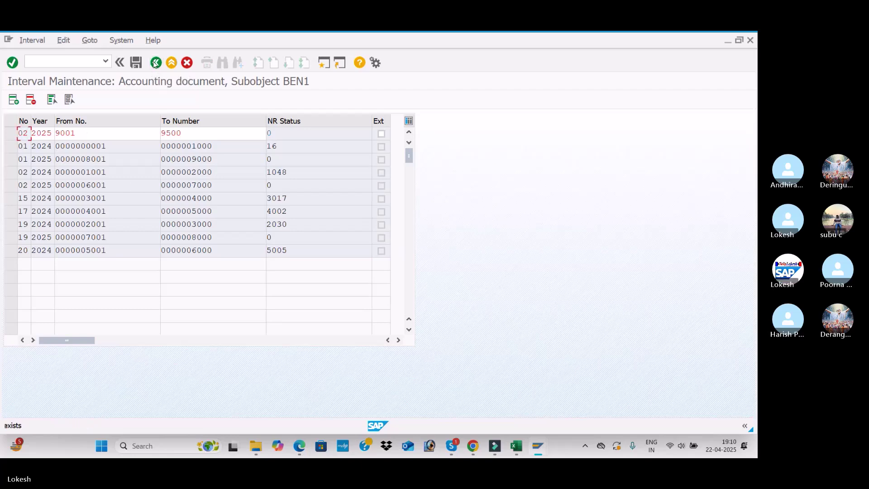
{"action": "left_click", "coordinate": [171, 63]}
{"action": "left_click", "coordinate": [211, 287]}
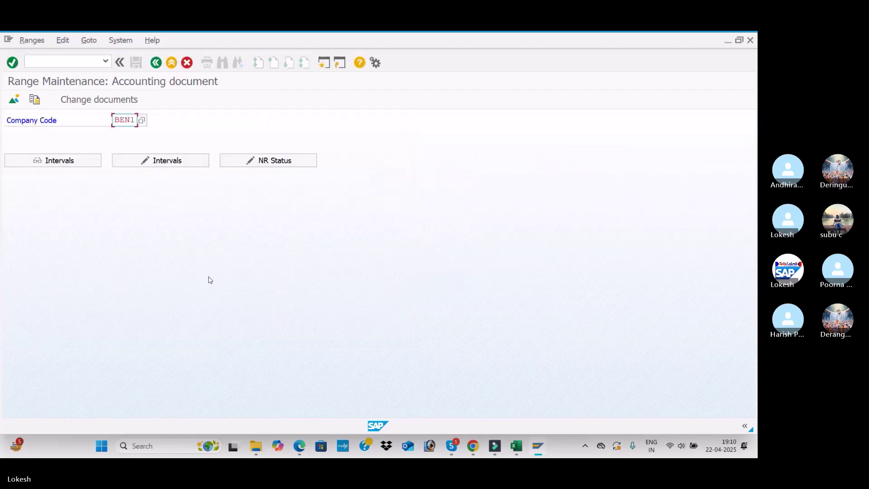
{"action": "left_click", "coordinate": [157, 62]}
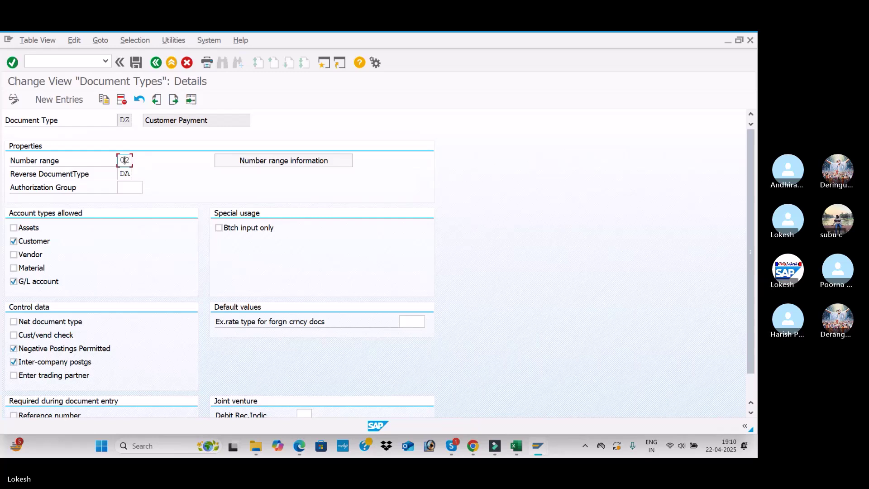
{"action": "left_click", "coordinate": [157, 62]}
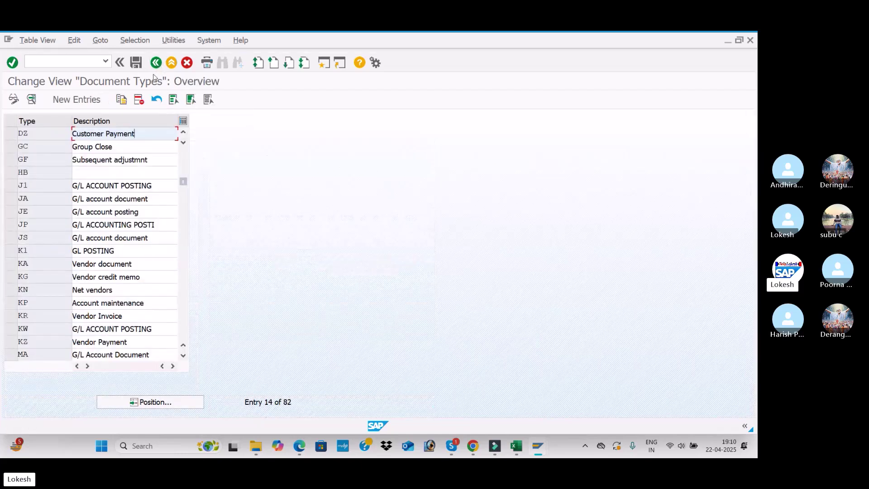
Locate document type KZ, Vendor Payment, and open its number range intervals for company code BEN1 for editing.
{"action": "left_click", "coordinate": [181, 402]}
{"action": "type", "text": "KZ"}
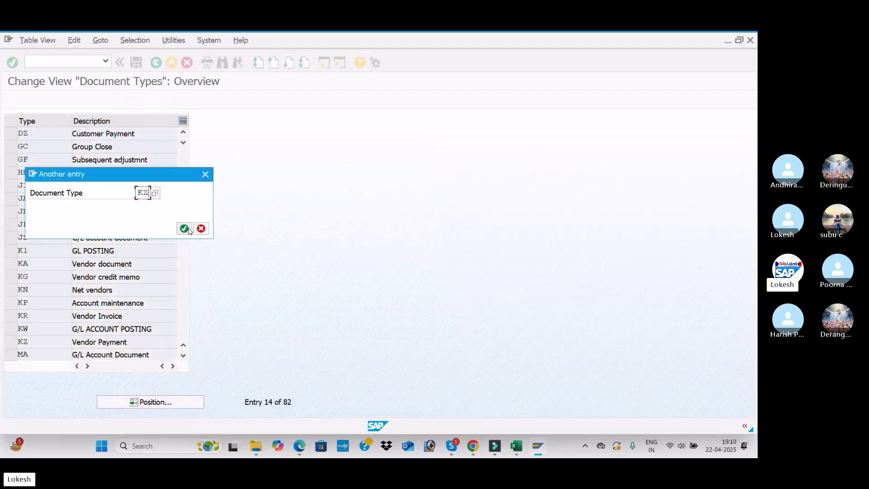
{"action": "left_click", "coordinate": [187, 229]}
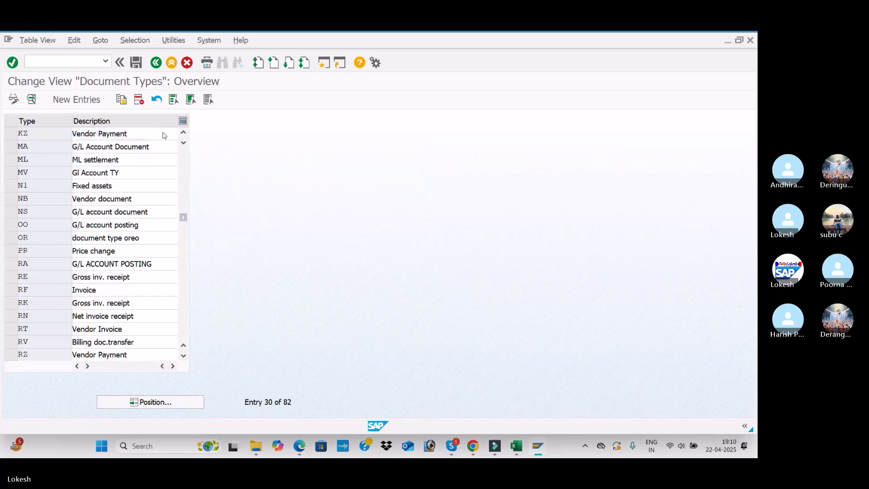
{"action": "double_click", "coordinate": [164, 135]}
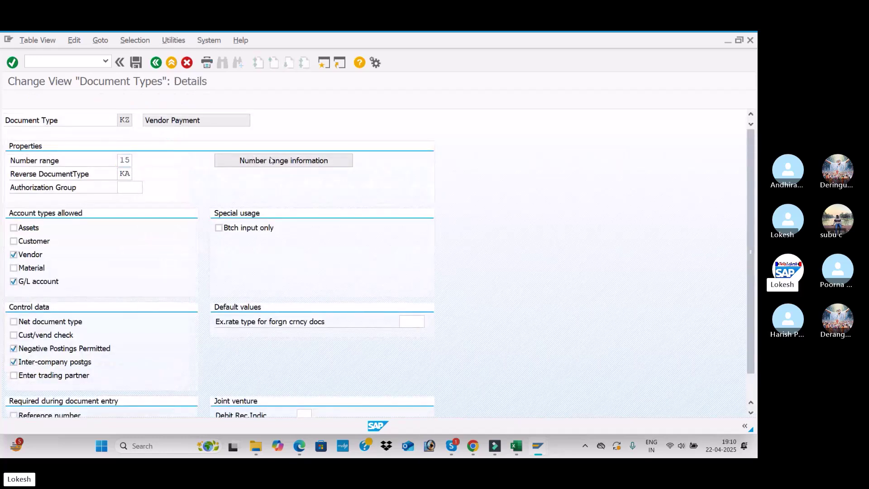
{"action": "left_click", "coordinate": [271, 159]}
{"action": "left_click", "coordinate": [133, 131]}
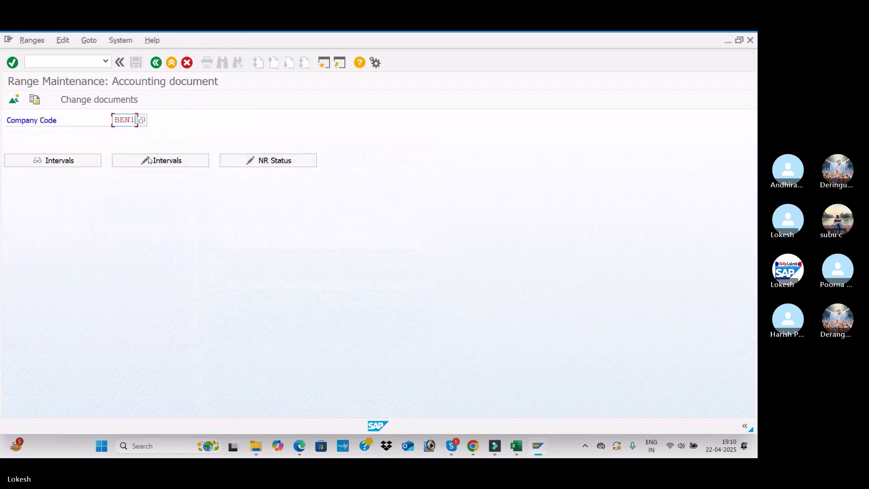
{"action": "left_click", "coordinate": [149, 160]}
Add number range interval 15 for year 2025, running from 9001 to 9500, and save the intervals.
{"action": "left_click", "coordinate": [14, 100]}
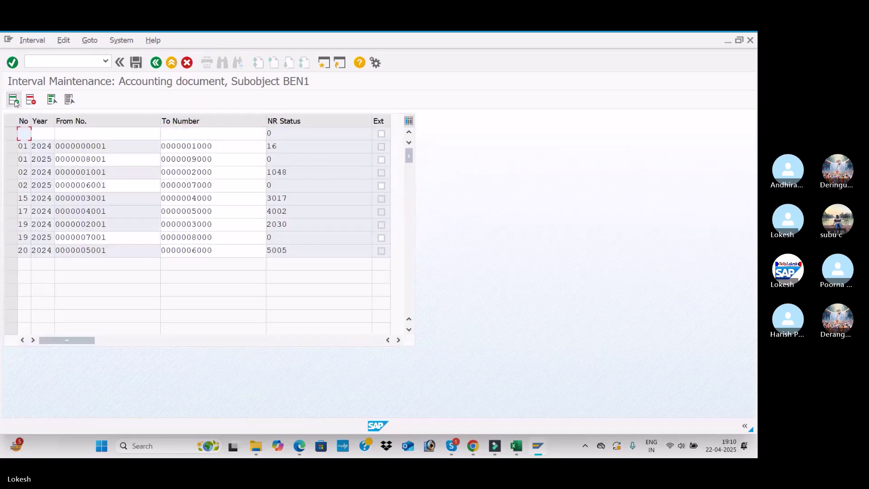
{"action": "type", "text": "15 2025 "}
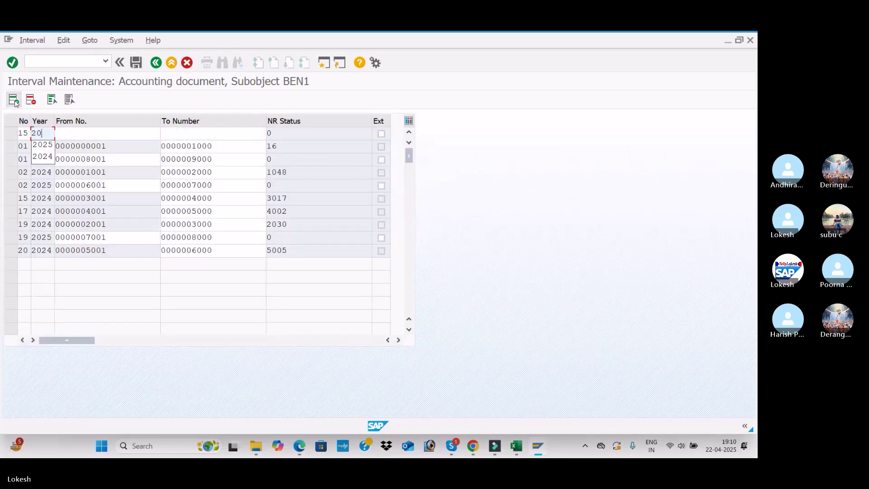
{"action": "type", "text": "90"}
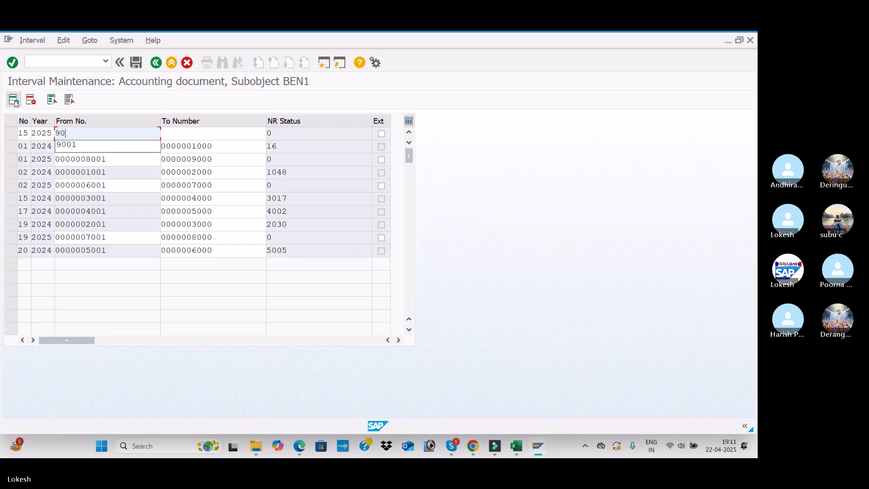
{"action": "type", "text": "01"}
{"action": "key", "text": "Tab"}
{"action": "type", "text": "9500"}
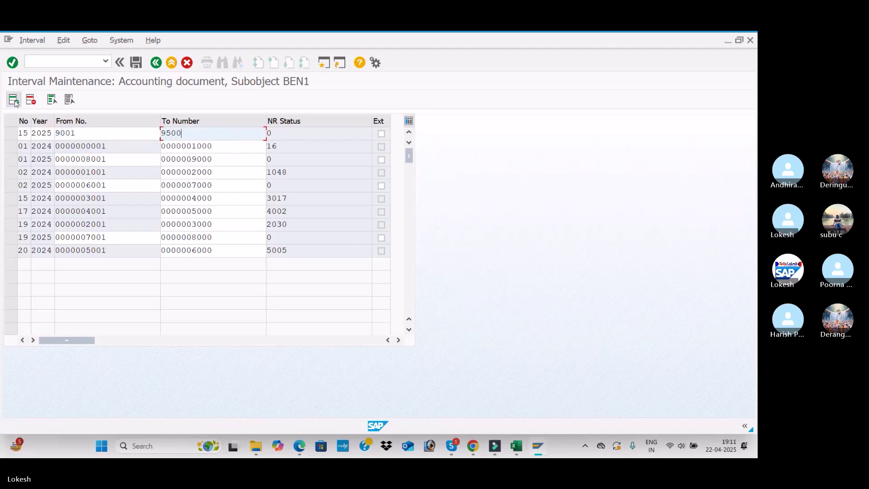
{"action": "key", "text": "Return"}
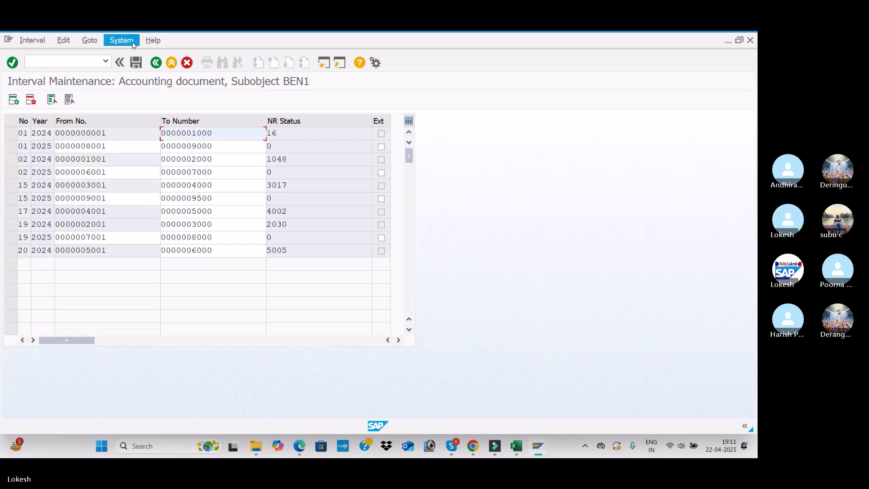
{"action": "left_click", "coordinate": [137, 63]}
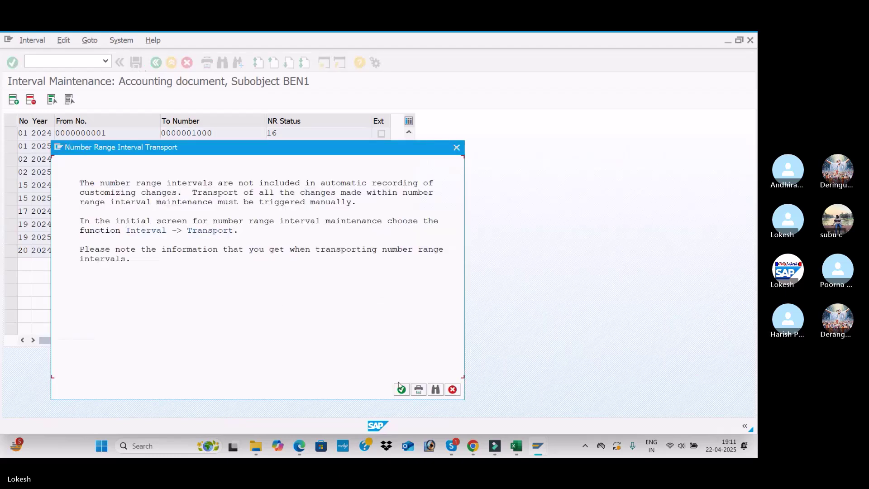
{"action": "left_click", "coordinate": [402, 389]}
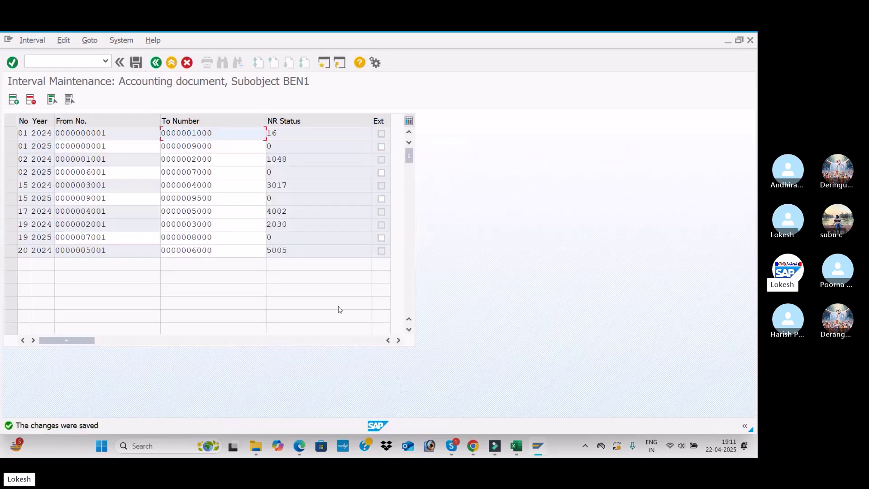
Switch to the Excel Global Settings sheet and review the transaction codes for document types, number ranges and employee tolerance groups.
{"action": "key", "text": "alt+Tab"}
{"action": "key", "text": "alt+Tab"}
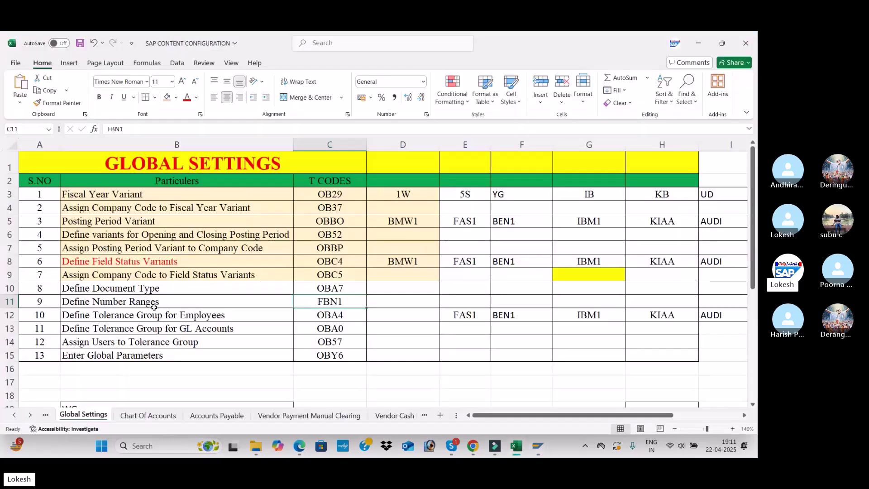
{"action": "left_click", "coordinate": [148, 288]}
{"action": "left_click_drag", "start_coordinate": [352, 286], "coordinate": [345, 310]}
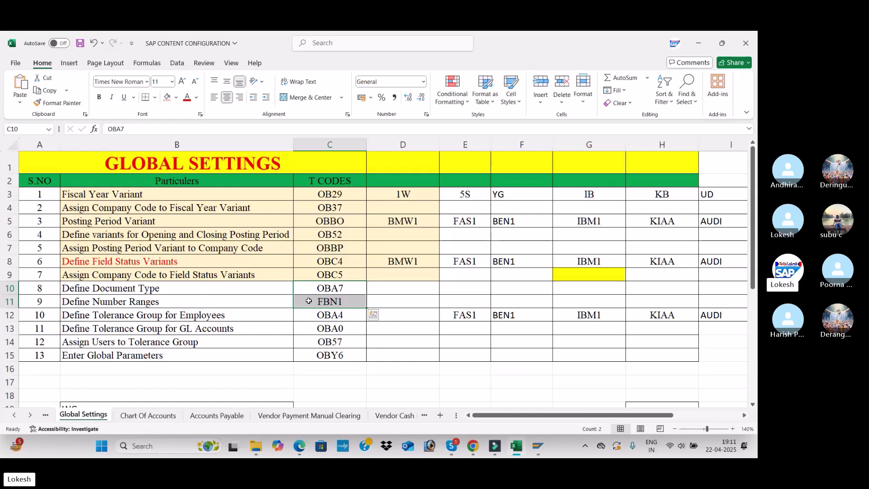
{"action": "left_click", "coordinate": [309, 302]}
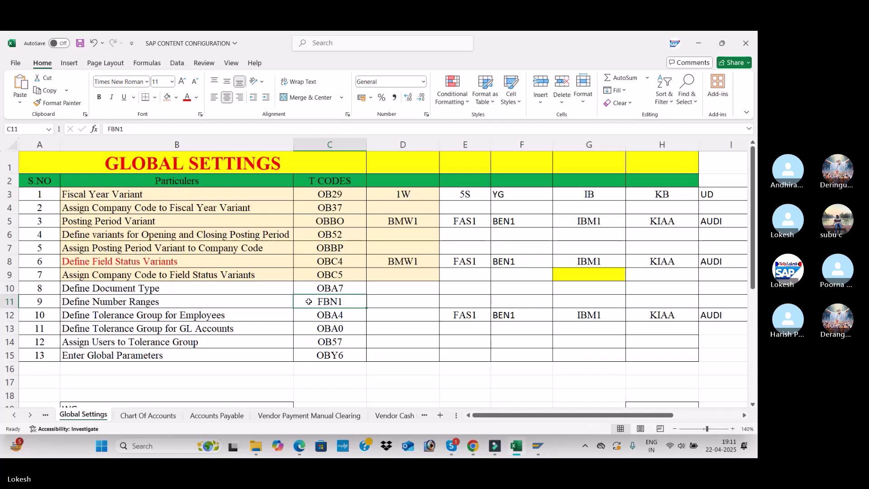
{"action": "left_click", "coordinate": [265, 317]}
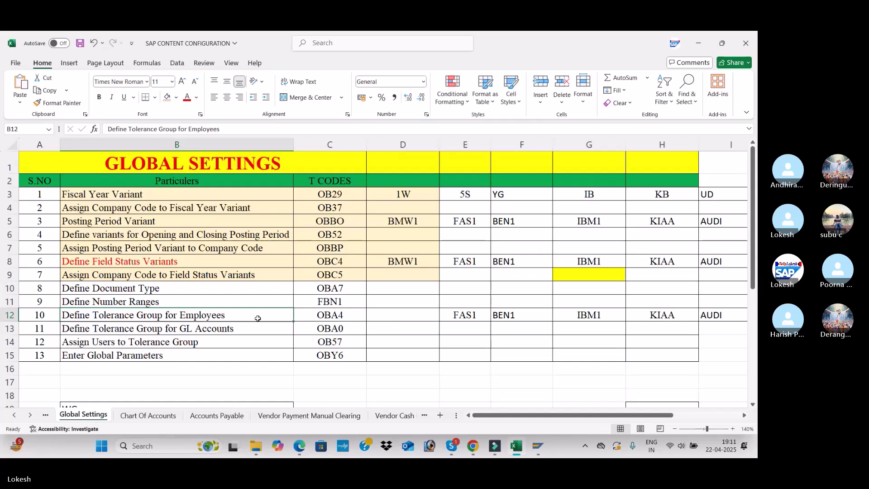
{"action": "left_click", "coordinate": [342, 315]}
{"action": "left_click", "coordinate": [341, 301]}
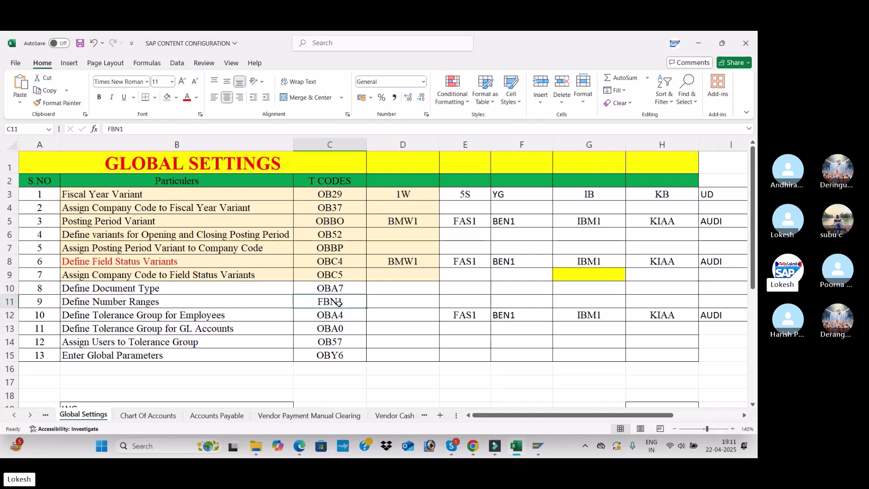
{"action": "left_click", "coordinate": [335, 288]}
{"action": "left_click", "coordinate": [330, 302]}
Switch back to SAP, run transaction FBN1 and open the number range intervals of company code BEN1 for editing.
{"action": "key", "text": "alt+Tab"}
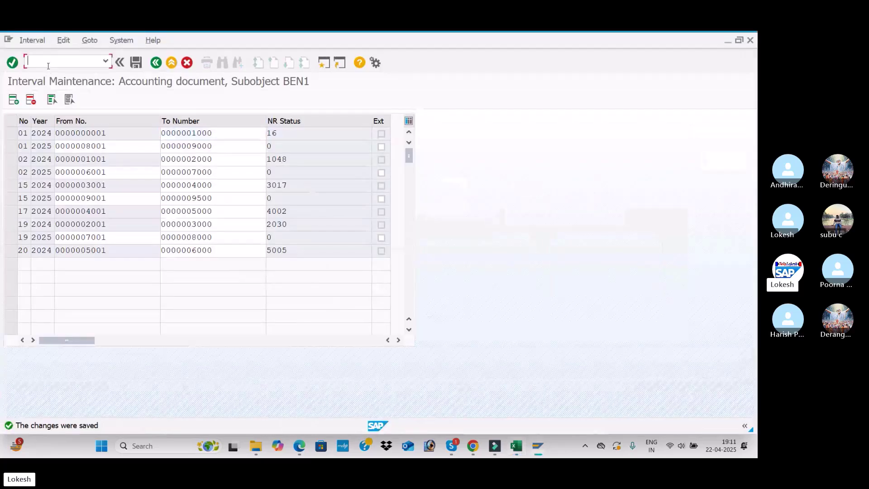
{"action": "type", "text": "FBN1"}
{"action": "key", "text": "Return"}
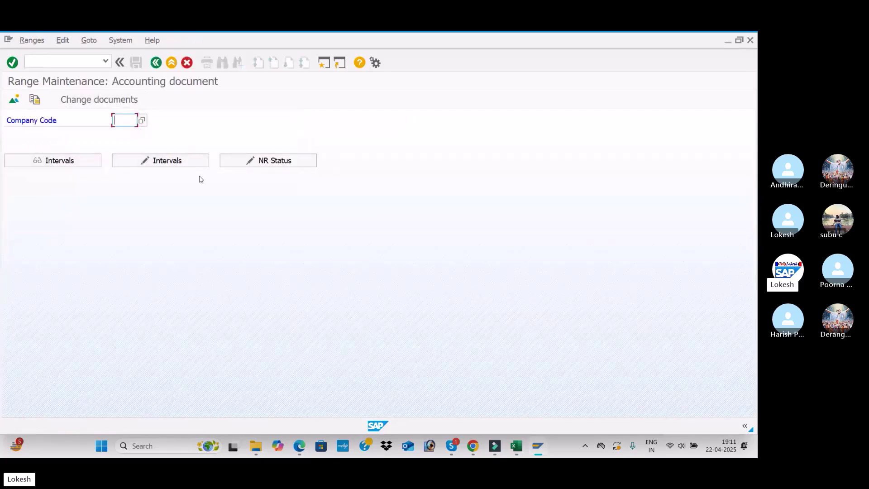
{"action": "key", "text": "space"}
{"action": "left_click", "coordinate": [133, 131]}
{"action": "left_click", "coordinate": [144, 160]}
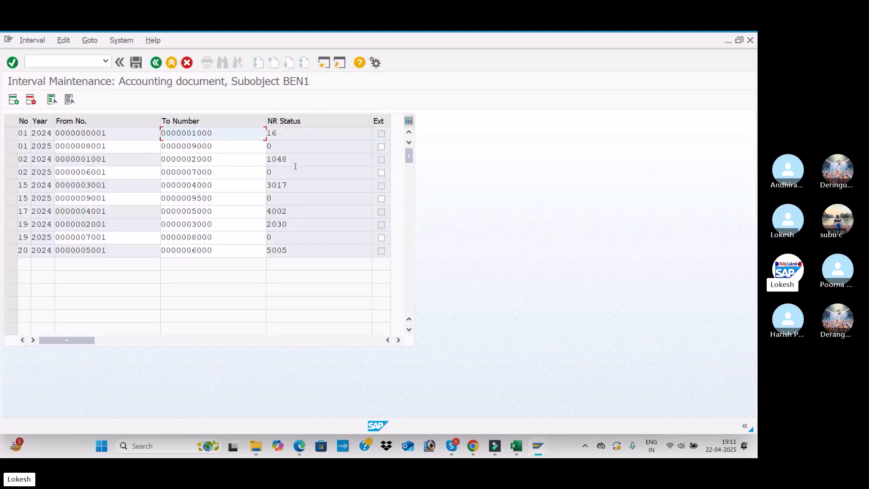
Check the tolerance group transaction code in the Excel sheet and open the FI Tolerance Groups For Users overview with OBA4.
{"action": "left_click", "coordinate": [79, 64]}
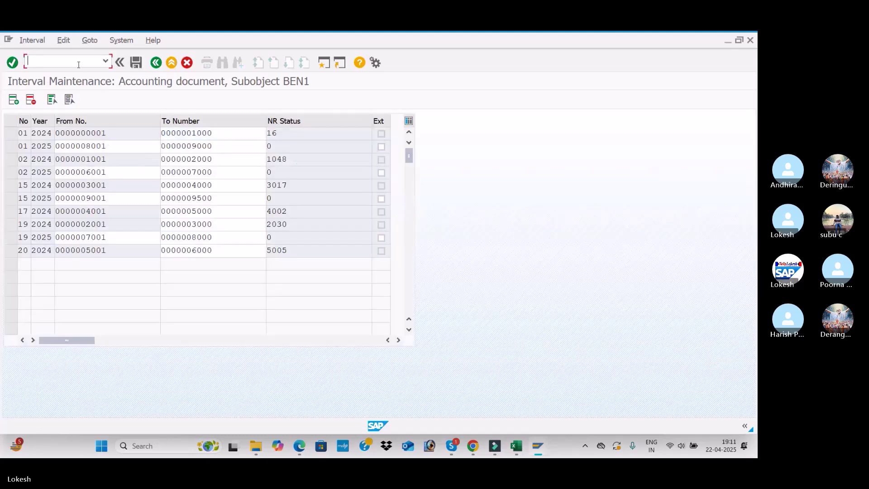
{"action": "type", "text": "/N"}
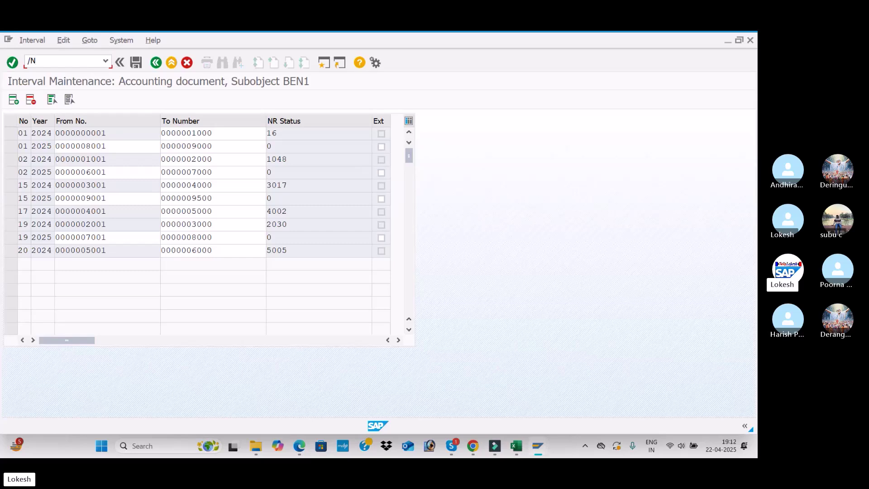
{"action": "key", "text": "alt+Tab"}
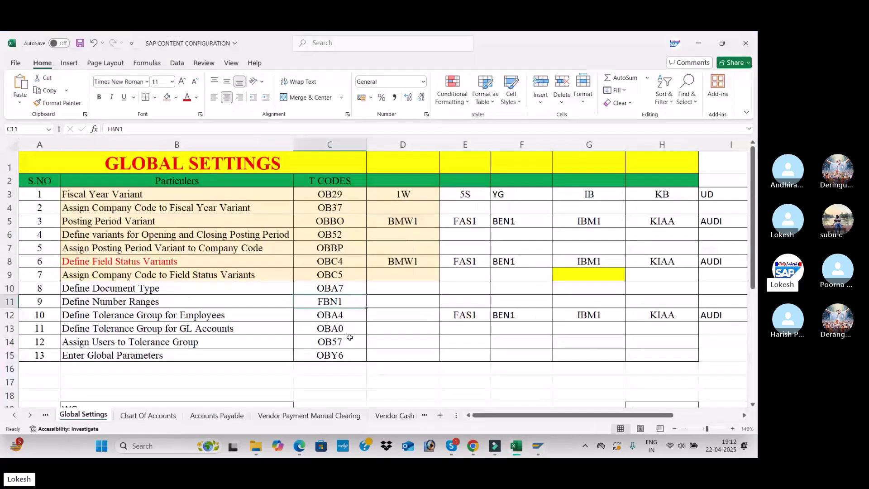
{"action": "key", "text": "alt+Tab"}
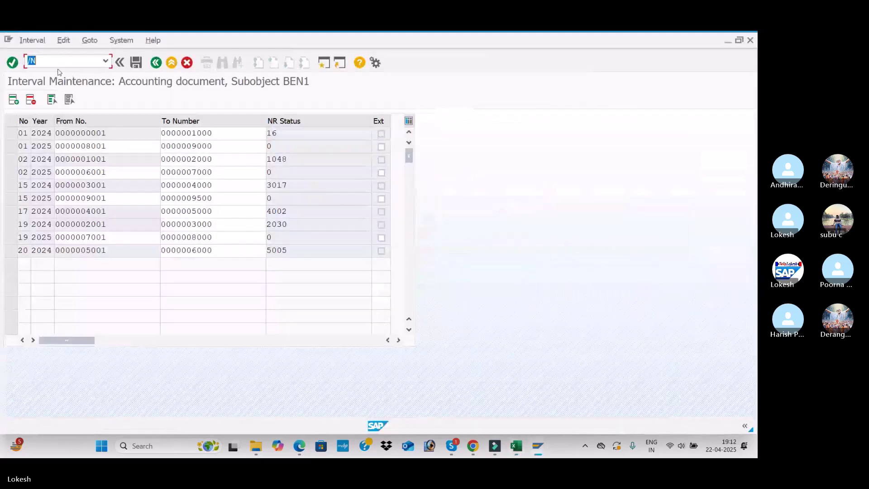
{"action": "left_click", "coordinate": [57, 64]}
{"action": "type", "text": "OB52"}
{"action": "key", "text": "Return"}
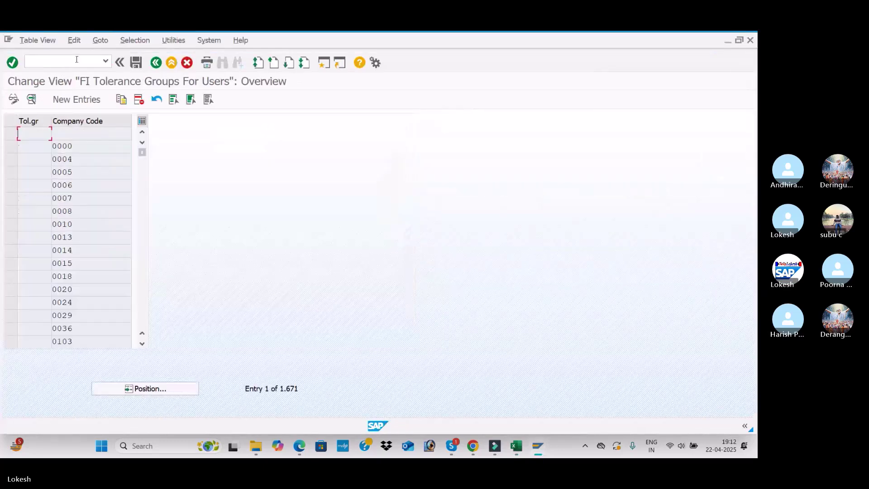
Start a new tolerance group entry with group BEN1 and company code BEN1.
{"action": "left_click", "coordinate": [93, 102]}
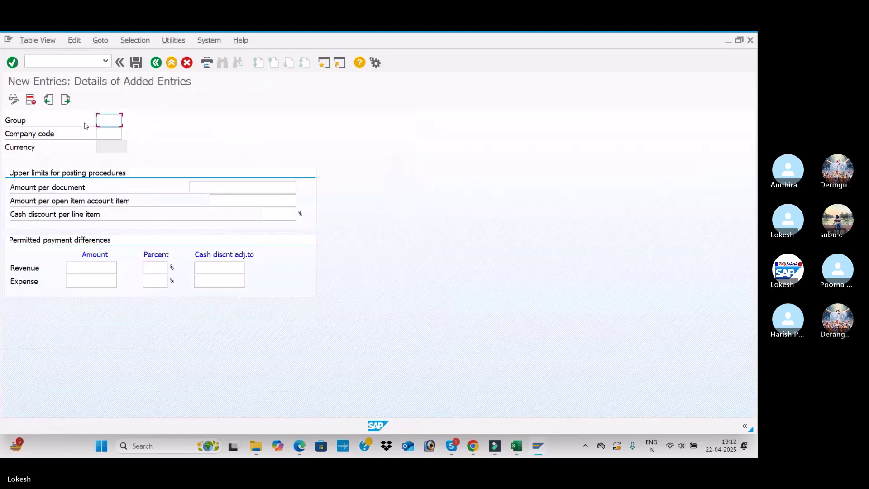
{"action": "type", "text": "BEN1"}
{"action": "key", "text": "Tab"}
{"action": "type", "text": "BEN1"}
{"action": "key", "text": "Tab"}
Set the posting limits to 999999999 per document, 9999999 per open item account item and 5% cash discount per line item.
{"action": "type", "text": "9"}
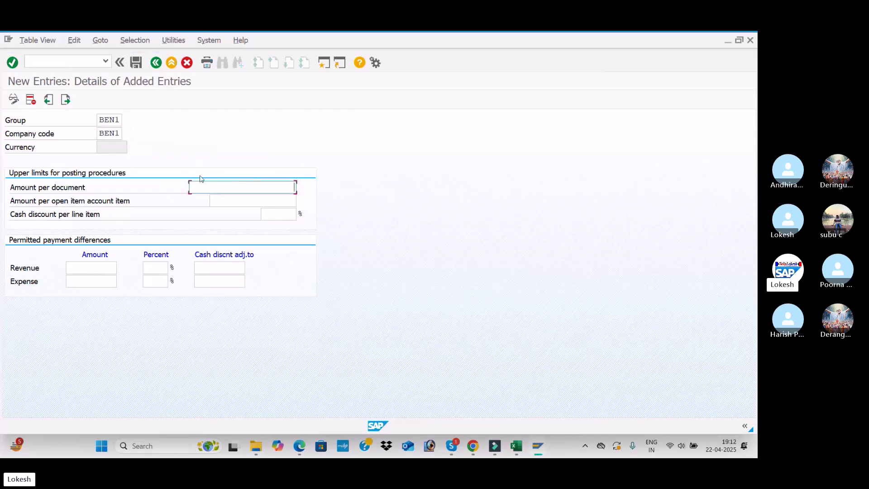
{"action": "left_click", "coordinate": [255, 199]}
{"action": "key", "text": "Tab"}
{"action": "type", "text": "9"}
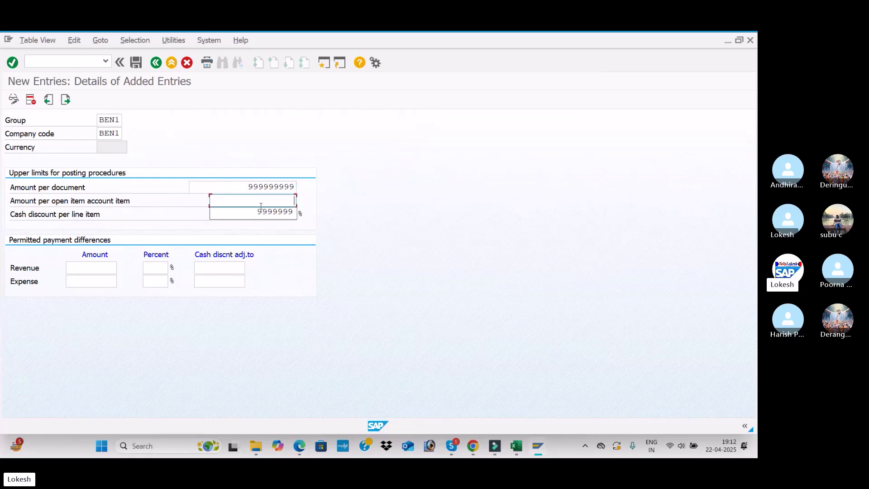
{"action": "left_click", "coordinate": [264, 211]}
{"action": "left_click", "coordinate": [265, 214]}
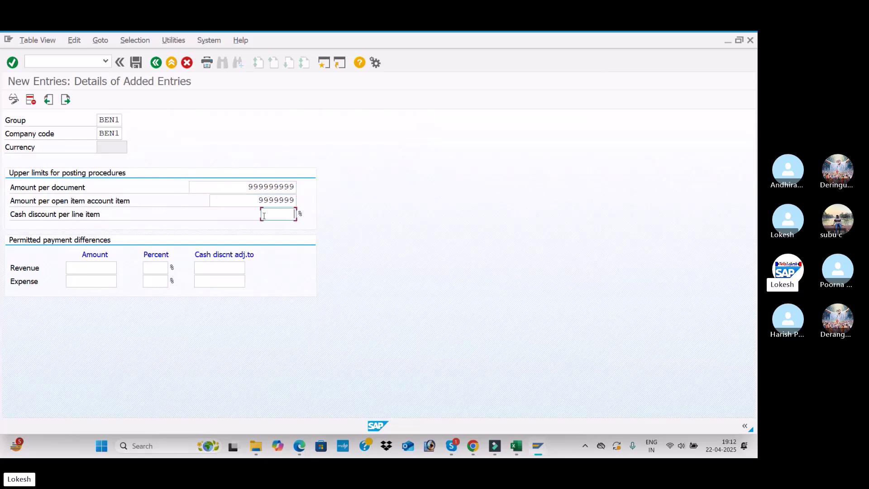
{"action": "key", "text": "space"}
{"action": "left_click", "coordinate": [280, 224]}
Examine the employee tolerance group example in the Global Setting configuration PDF and return to the SAP entry.
{"action": "left_click", "coordinate": [294, 450]}
{"action": "scroll", "coordinate": [269, 308], "scroll_direction": "down", "scroll_amount": 15}
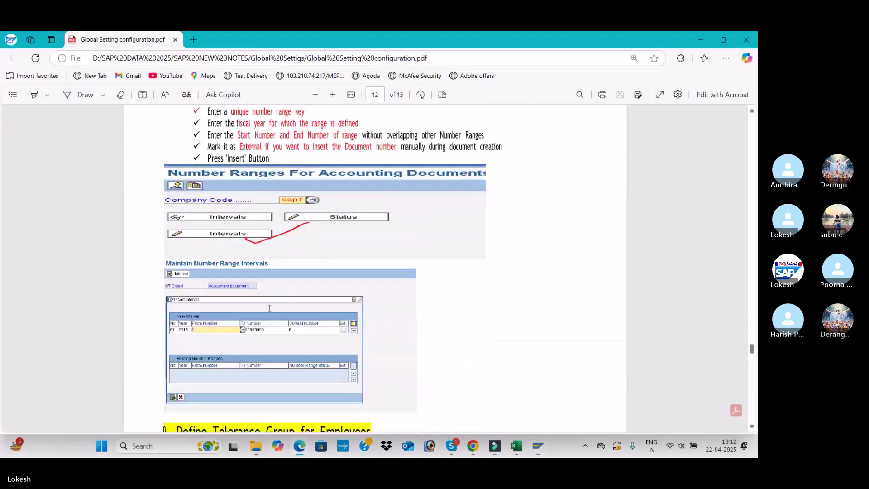
{"action": "scroll", "coordinate": [269, 308], "scroll_direction": "down", "scroll_amount": 8}
{"action": "scroll", "coordinate": [270, 308], "scroll_direction": "up", "scroll_amount": 2}
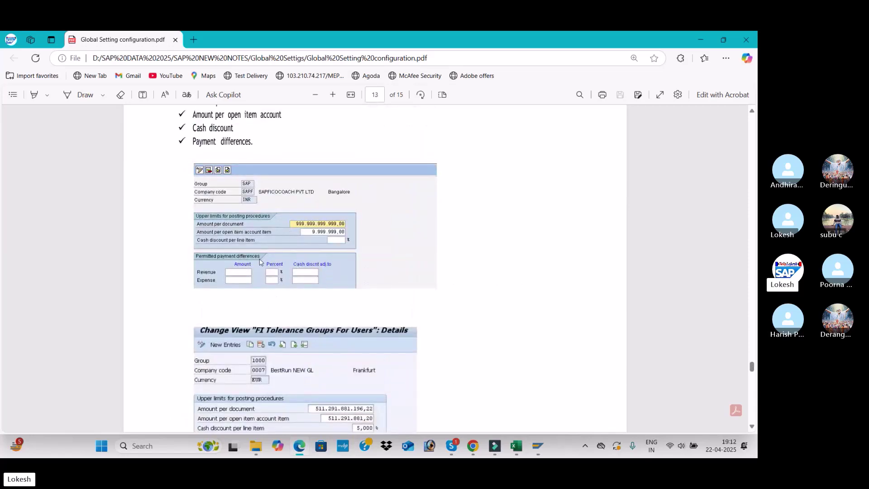
{"action": "key", "text": "alt+Tab"}
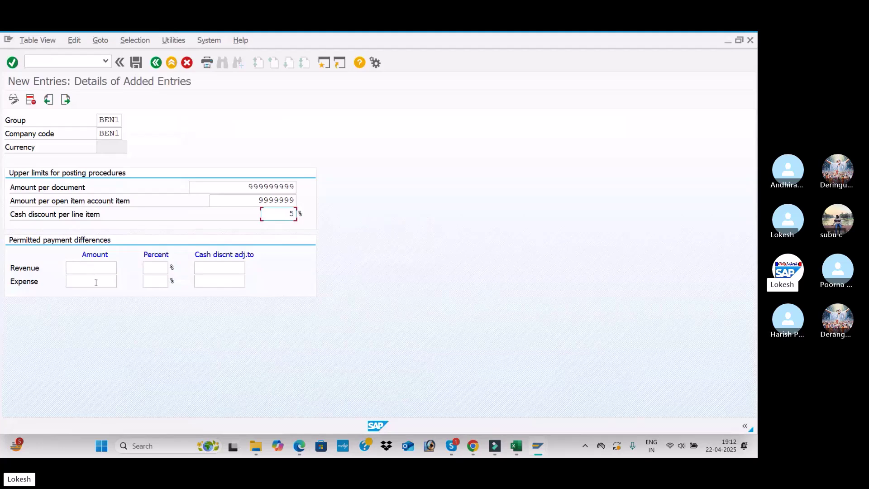
Try to confirm the tolerance group entry BEN1, and discard it to go back to the overview.
{"action": "key", "text": "Return"}
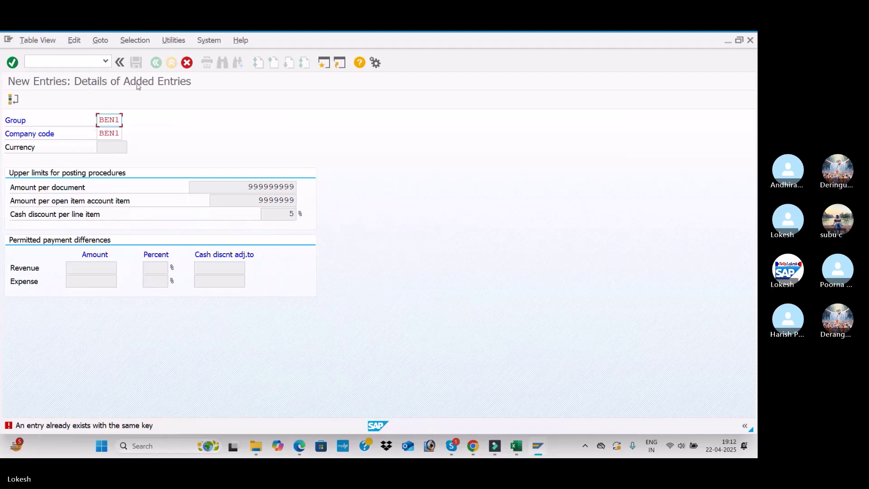
{"action": "left_click", "coordinate": [187, 62]}
{"action": "left_click", "coordinate": [190, 246]}
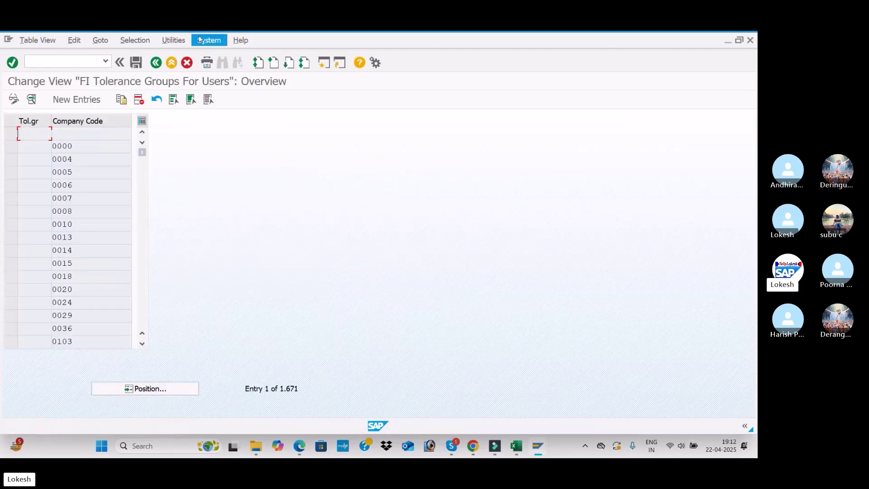
Create another new tolerance group entry with group BEN2 and company code BEN1.
{"action": "left_click", "coordinate": [86, 100]}
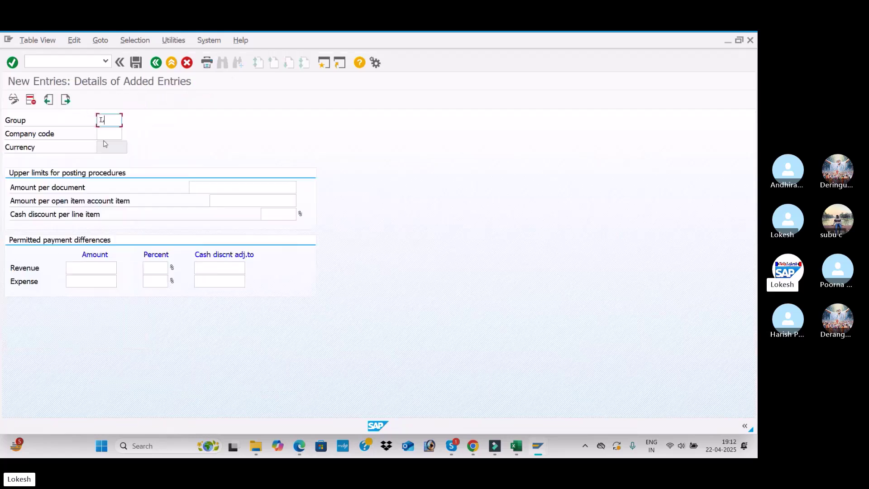
{"action": "type", "text": "BE"}
{"action": "key", "text": "Tab"}
{"action": "left_click", "coordinate": [107, 145]}
Give group BEN2 limits of 999999999 per document, 9999999 per open item account item and 5% cash discount, and confirm the values.
{"action": "left_click", "coordinate": [253, 187]}
{"action": "left_click", "coordinate": [253, 199]}
{"action": "left_click", "coordinate": [261, 201]}
{"action": "left_click", "coordinate": [267, 214]}
{"action": "left_click", "coordinate": [267, 214]}
{"action": "left_click", "coordinate": [278, 227]}
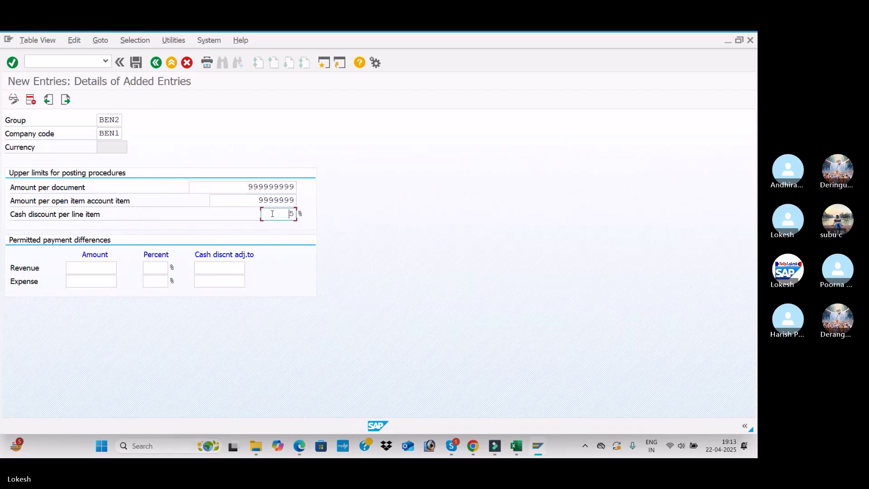
{"action": "key", "text": "Return"}
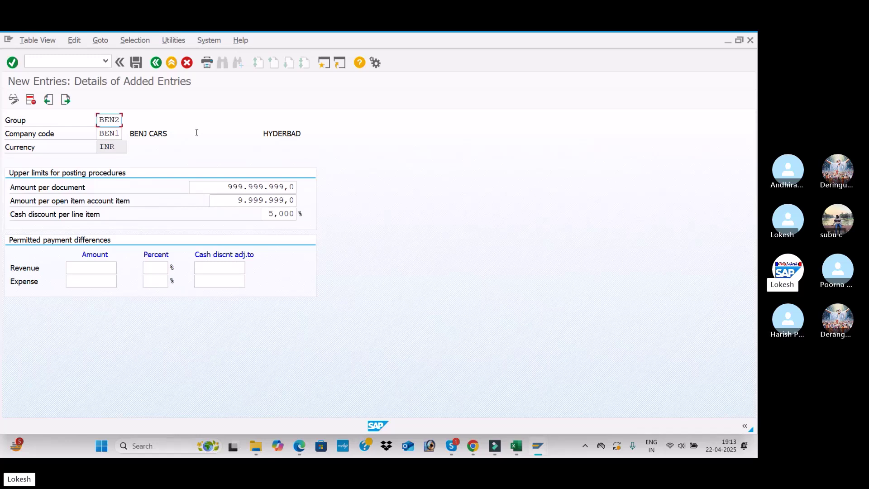
Switch to the Skype call window of the class.
{"action": "key", "text": "alt+Tab"}
{"action": "key", "text": "alt+Tab"}
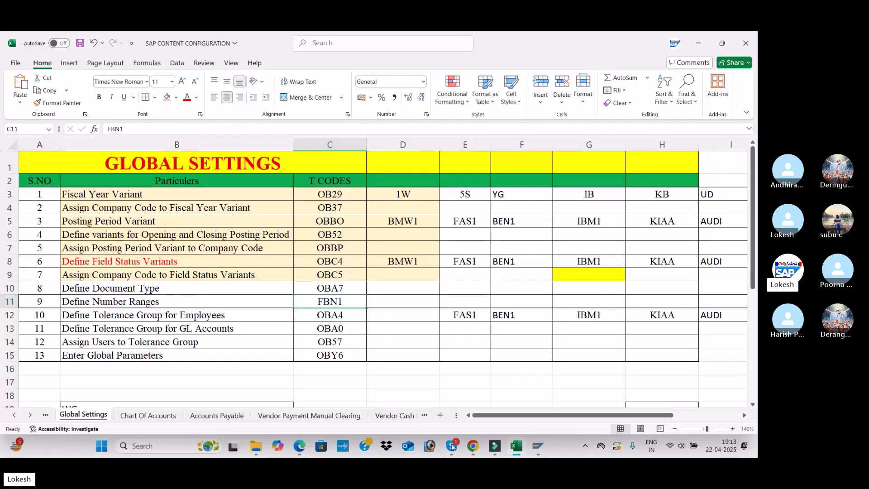
{"action": "mouse_move", "coordinate": [453, 447]}
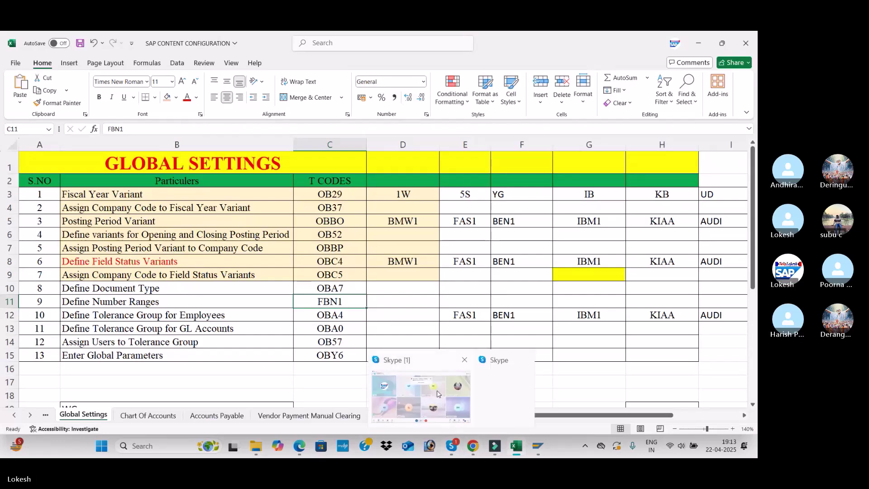
{"action": "left_click", "coordinate": [438, 394]}
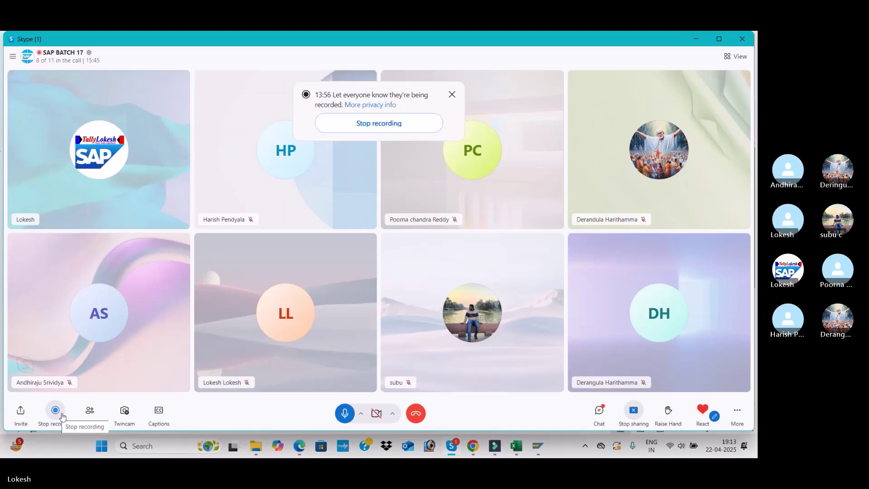
Switch back to SAP and exit the tolerance group maintenance, saving the BEN2 entry under customizing request MAHK913303.
{"action": "left_click", "coordinate": [696, 40]}
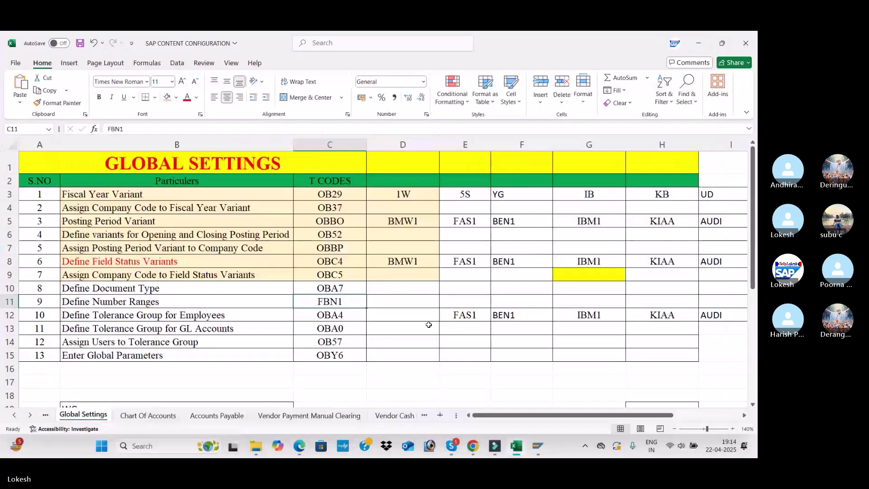
{"action": "left_click", "coordinate": [409, 289]}
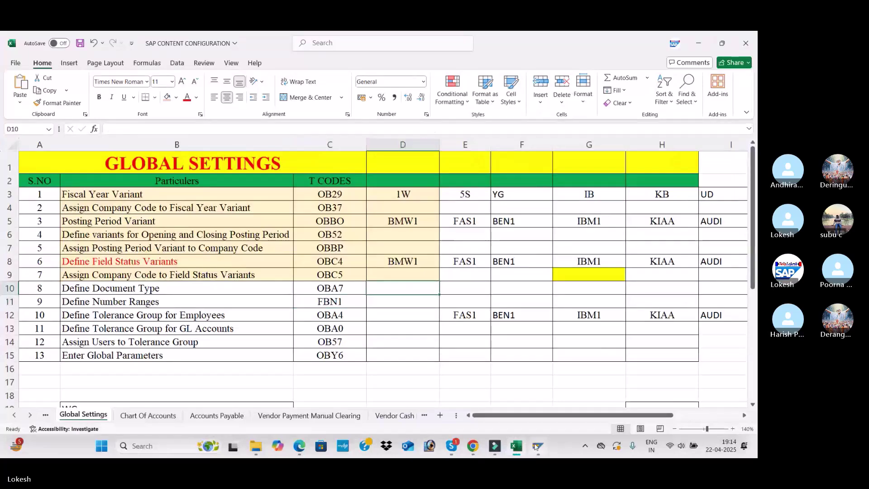
{"action": "mouse_move", "coordinate": [537, 447]}
{"action": "left_click", "coordinate": [558, 398]}
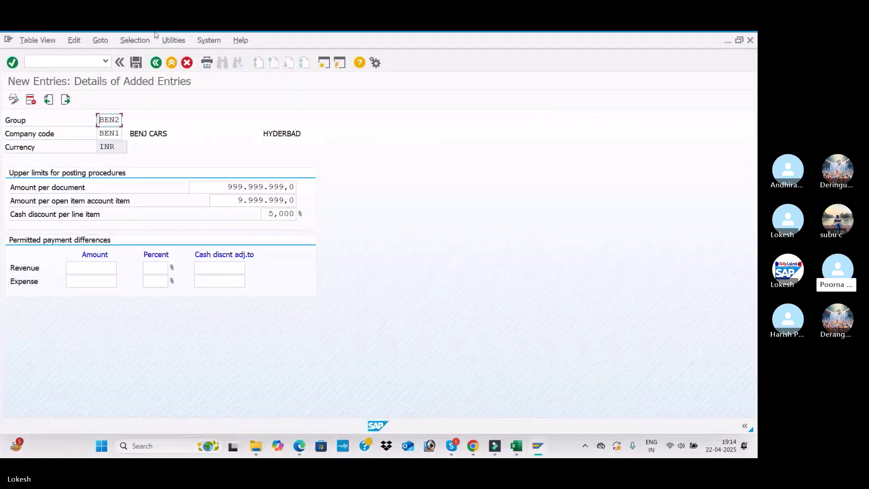
{"action": "left_click", "coordinate": [156, 64]}
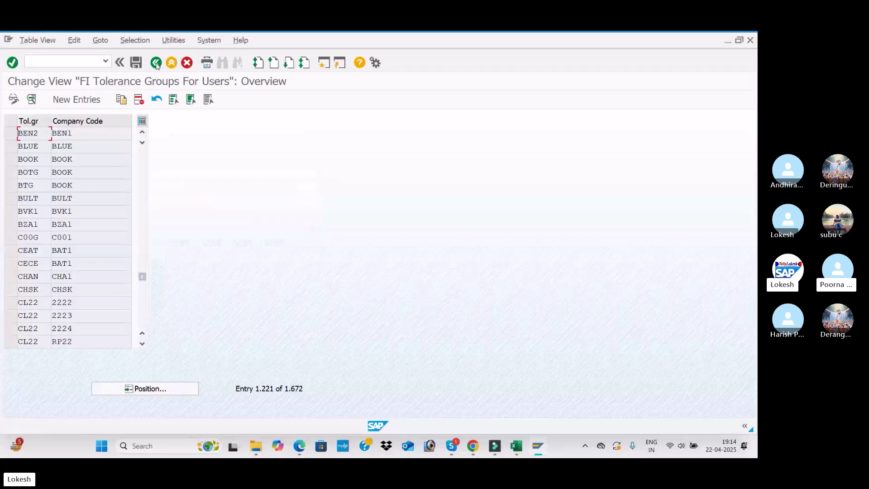
{"action": "left_click", "coordinate": [157, 63]}
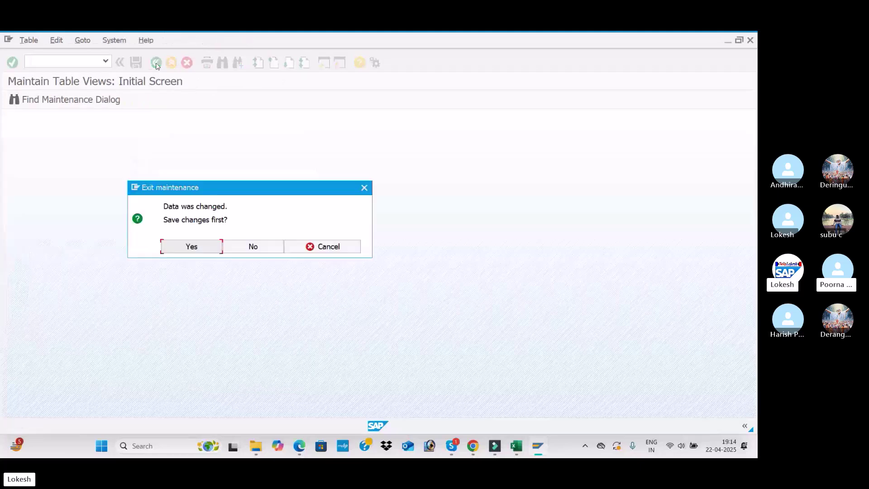
{"action": "left_click", "coordinate": [202, 249]}
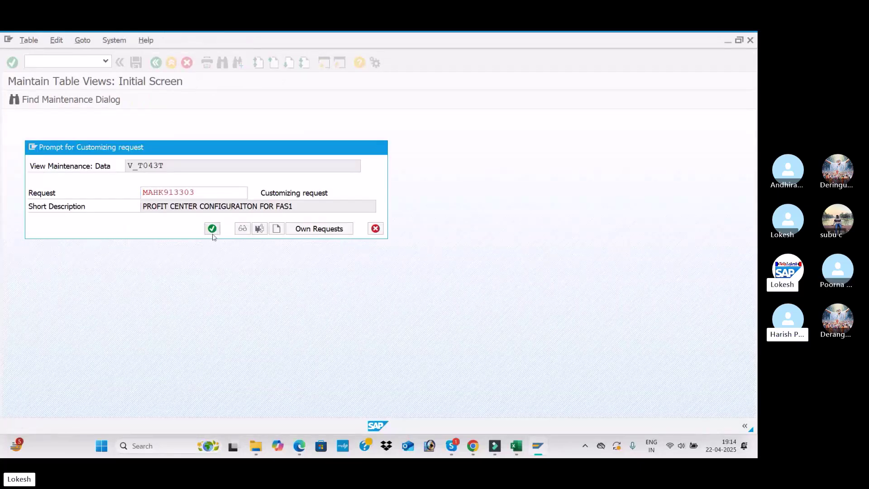
{"action": "left_click", "coordinate": [212, 229]}
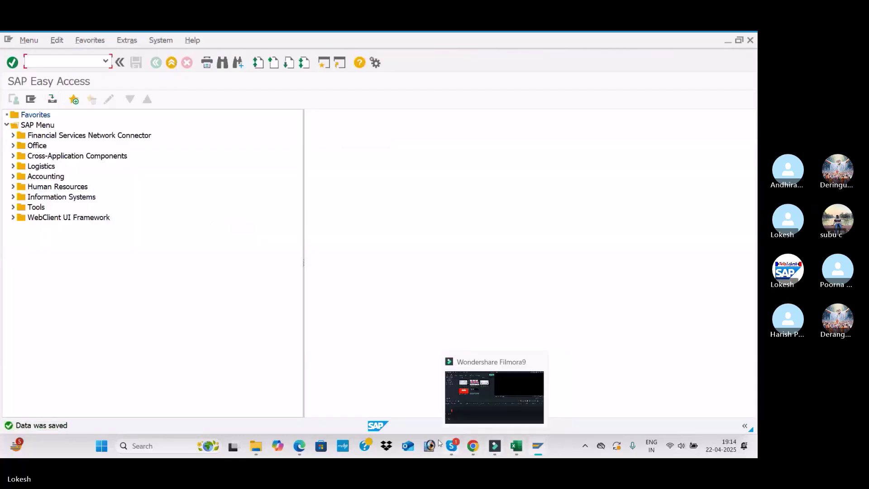
Switch to the Skype call window and stop the call recording.
{"action": "mouse_move", "coordinate": [452, 446]}
{"action": "left_click", "coordinate": [422, 384]}
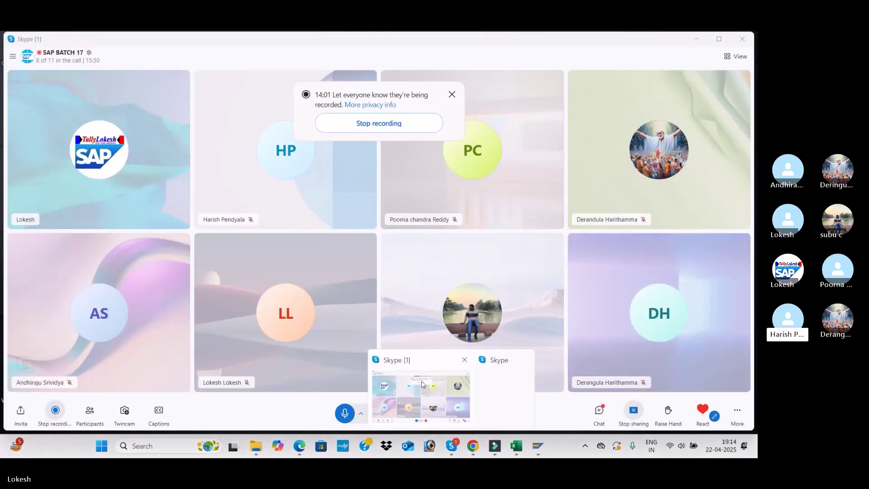
{"action": "left_click", "coordinate": [60, 410]}
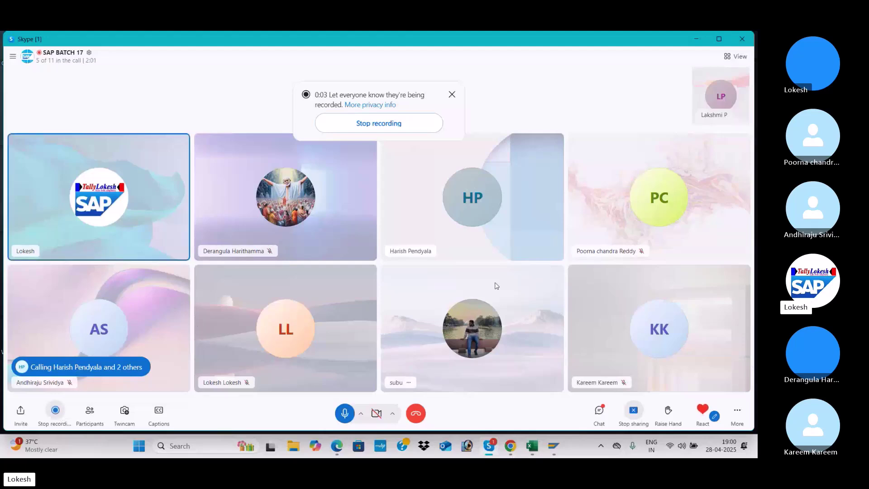
Minimize the Skype call, switch to Chrome and look through the Lokesh Infotech website down to the managing director section.
{"action": "left_click", "coordinate": [699, 39]}
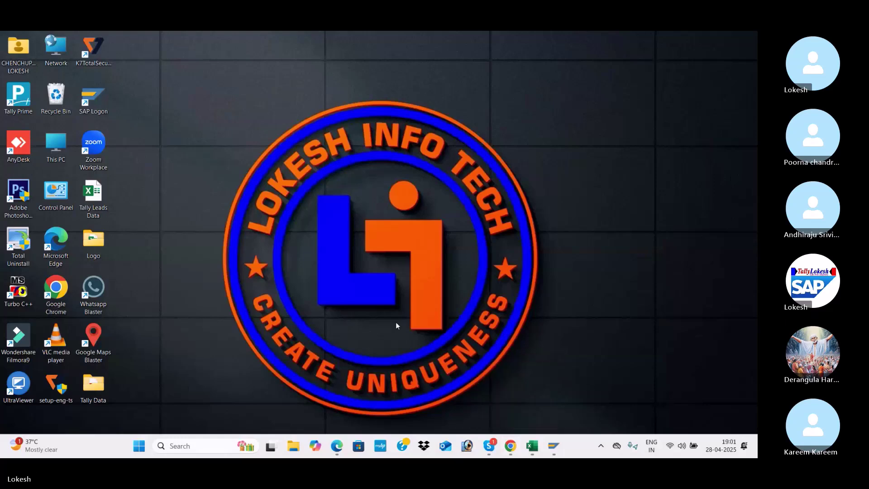
{"action": "left_click", "coordinate": [511, 446]}
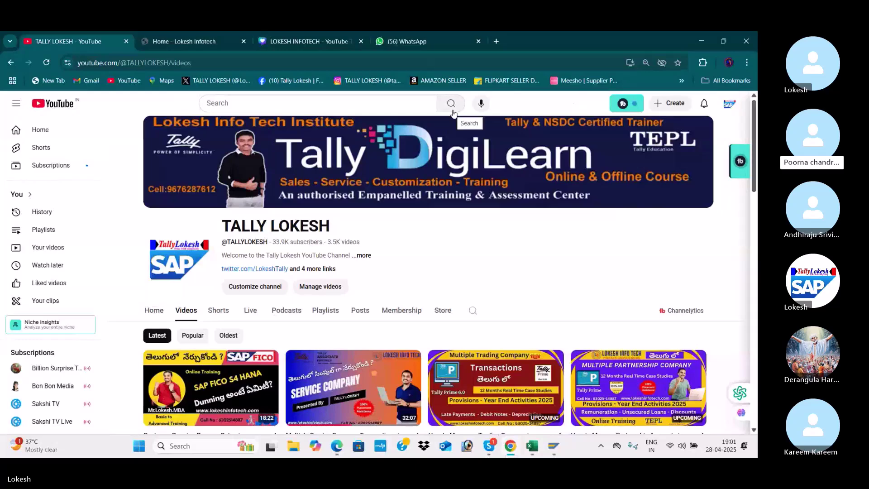
{"action": "left_click", "coordinate": [184, 41]}
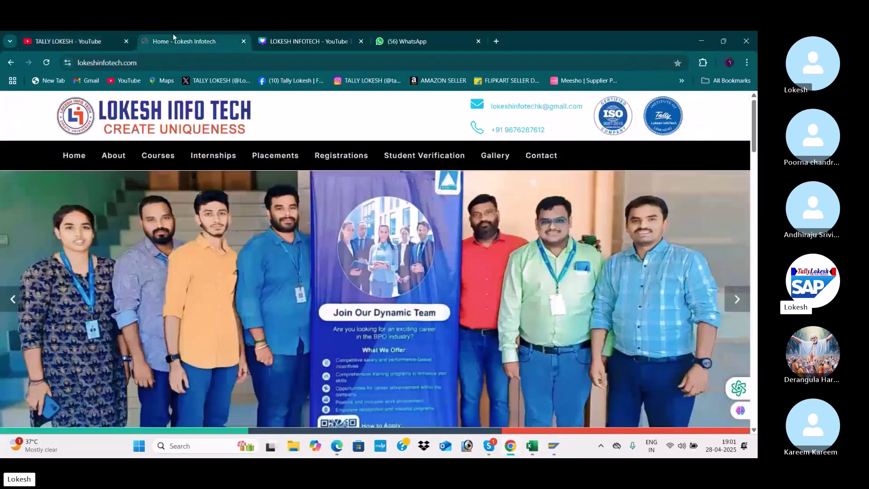
{"action": "scroll", "coordinate": [425, 298], "scroll_direction": "down", "scroll_amount": 2}
{"action": "scroll", "coordinate": [425, 298], "scroll_direction": "down", "scroll_amount": 6}
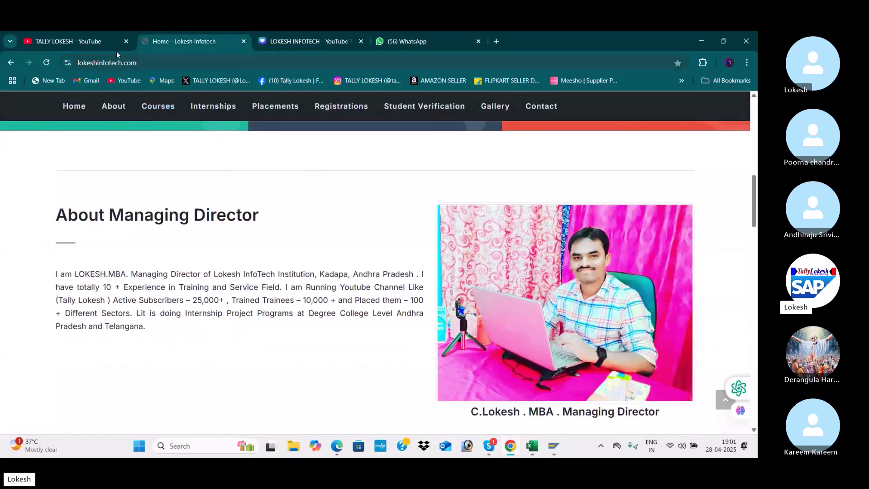
Browse the latest uploads on the institute's YouTube channel and return to the channel header.
{"action": "left_click", "coordinate": [94, 43]}
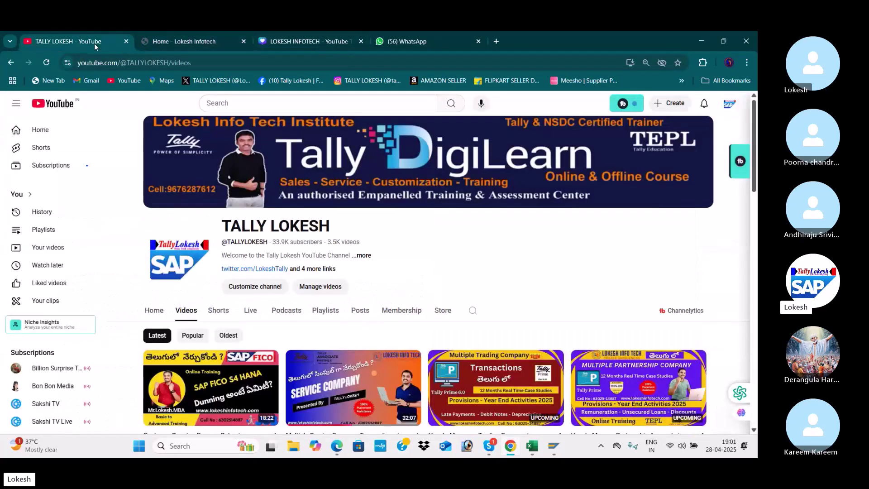
{"action": "scroll", "coordinate": [476, 318], "scroll_direction": "down", "scroll_amount": 6}
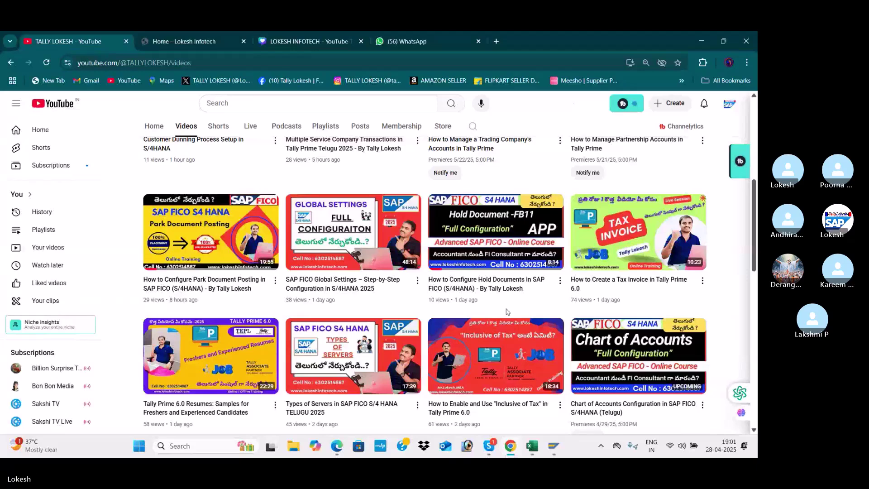
{"action": "scroll", "coordinate": [473, 312], "scroll_direction": "up", "scroll_amount": 6}
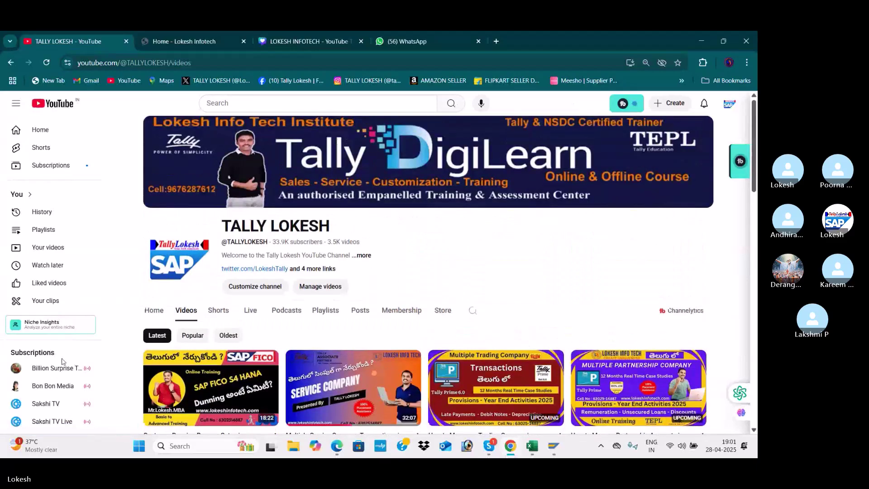
Revisit the institute website's introduction sections and the YouTube channel's video list.
{"action": "left_click", "coordinate": [208, 41]}
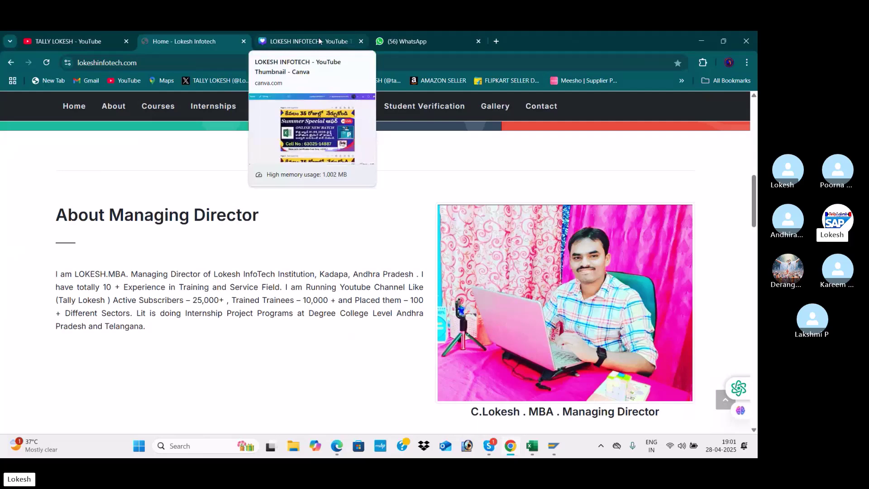
{"action": "scroll", "coordinate": [219, 229], "scroll_direction": "up", "scroll_amount": 5}
{"action": "scroll", "coordinate": [219, 230], "scroll_direction": "up", "scroll_amount": 3}
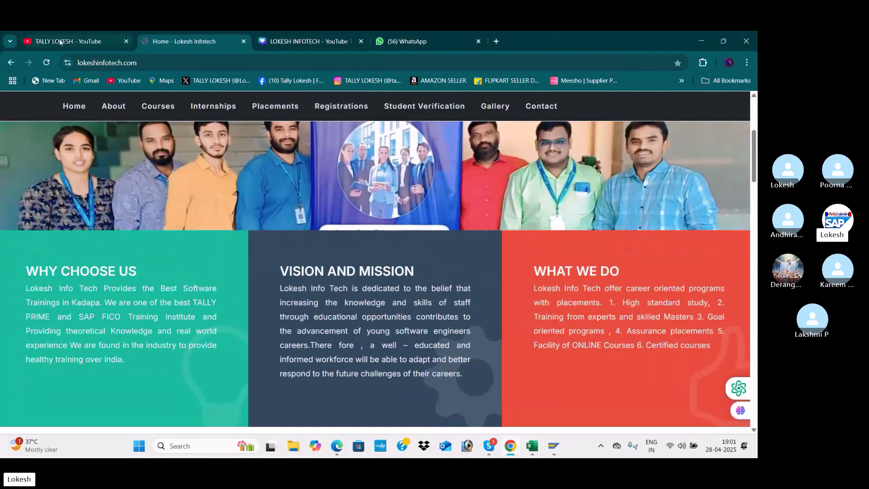
{"action": "left_click", "coordinate": [71, 45]}
{"action": "scroll", "coordinate": [383, 252], "scroll_direction": "down", "scroll_amount": 3}
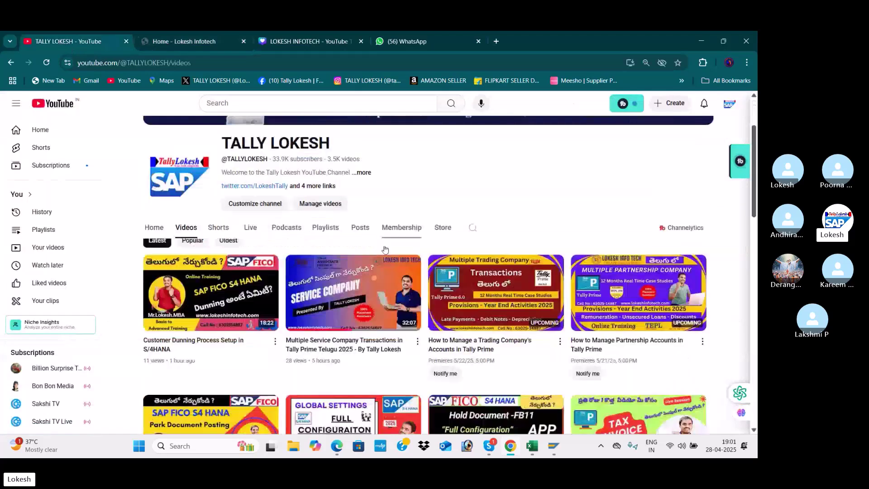
Return to the beginning of the institute's website and page through the photo slideshow in its banner.
{"action": "left_click", "coordinate": [164, 36]}
{"action": "scroll", "coordinate": [66, 256], "scroll_direction": "up", "scroll_amount": 5}
{"action": "left_click", "coordinate": [16, 310]}
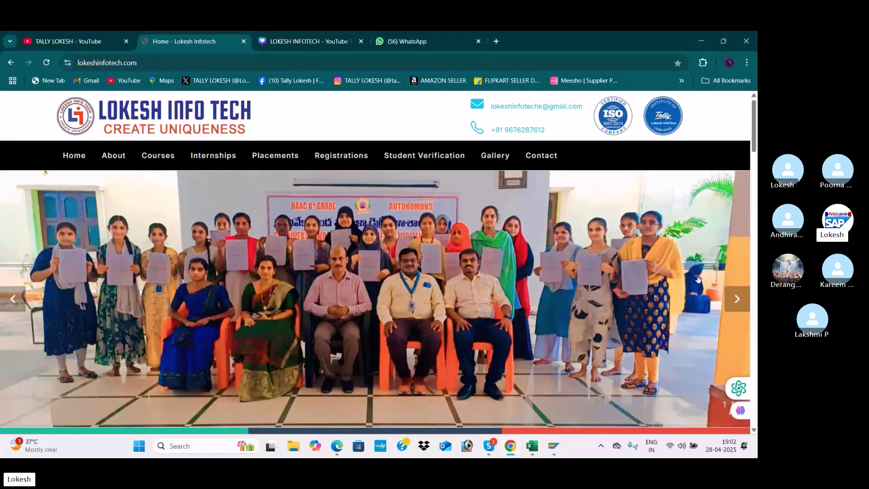
{"action": "left_click", "coordinate": [747, 305]}
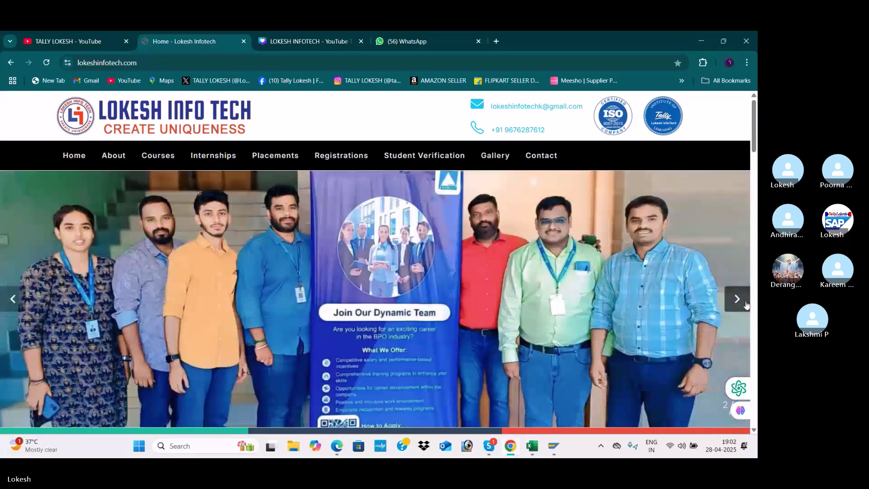
{"action": "left_click", "coordinate": [747, 304]}
{"action": "left_click", "coordinate": [747, 305]}
{"action": "left_click", "coordinate": [746, 304]}
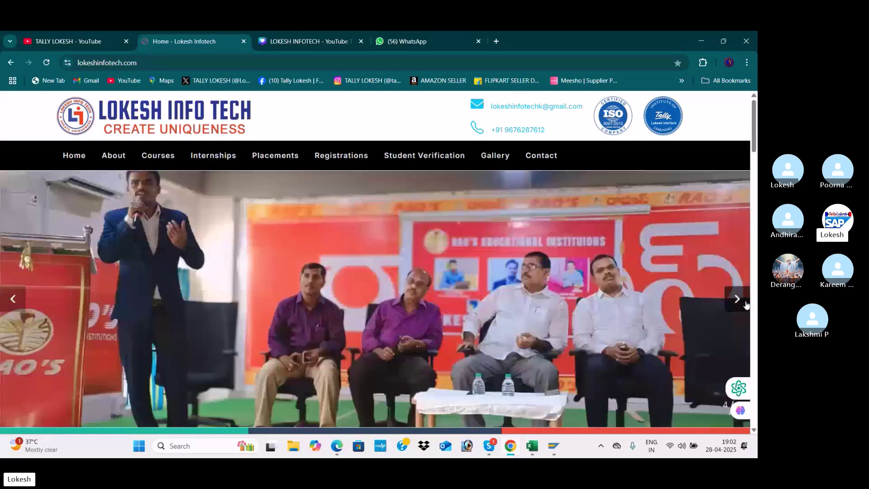
{"action": "left_click", "coordinate": [746, 304]}
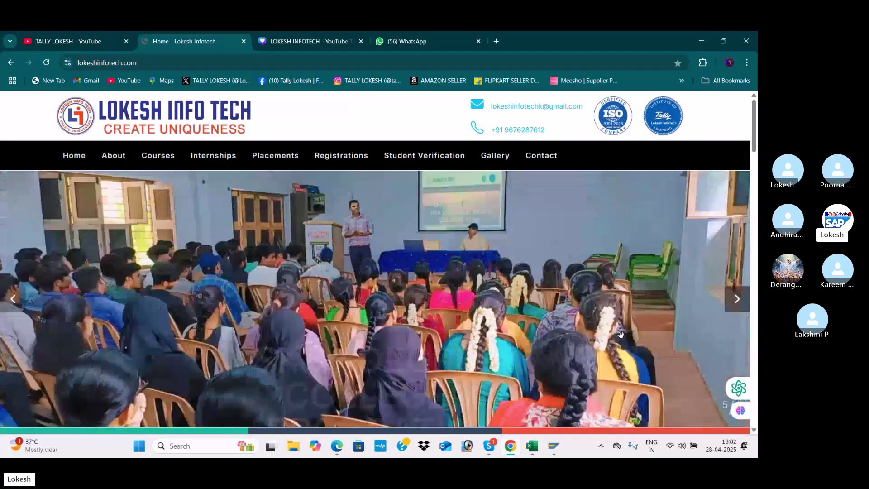
Switch to the Vendor Payment Manual Clearing sheet in Excel and go through the vendor posting, payment and line item display transaction codes.
{"action": "mouse_move", "coordinate": [533, 446]}
{"action": "left_click", "coordinate": [539, 418]}
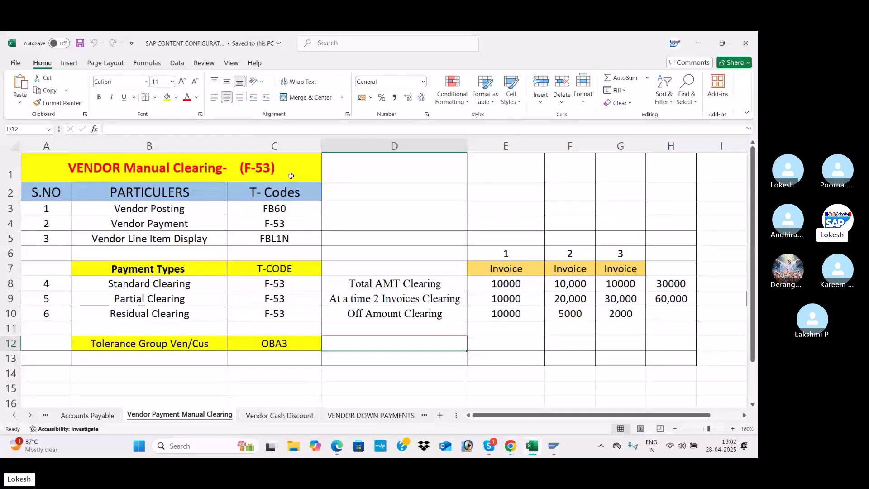
{"action": "left_click", "coordinate": [272, 223]}
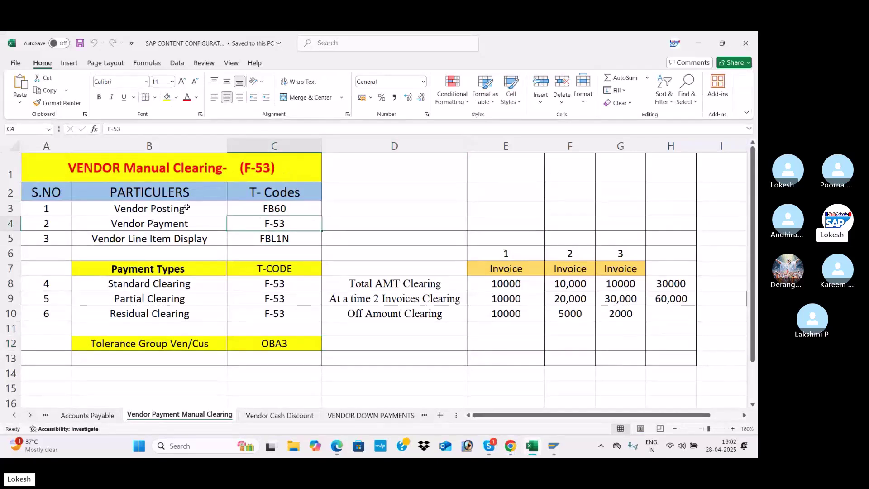
{"action": "left_click", "coordinate": [186, 207]}
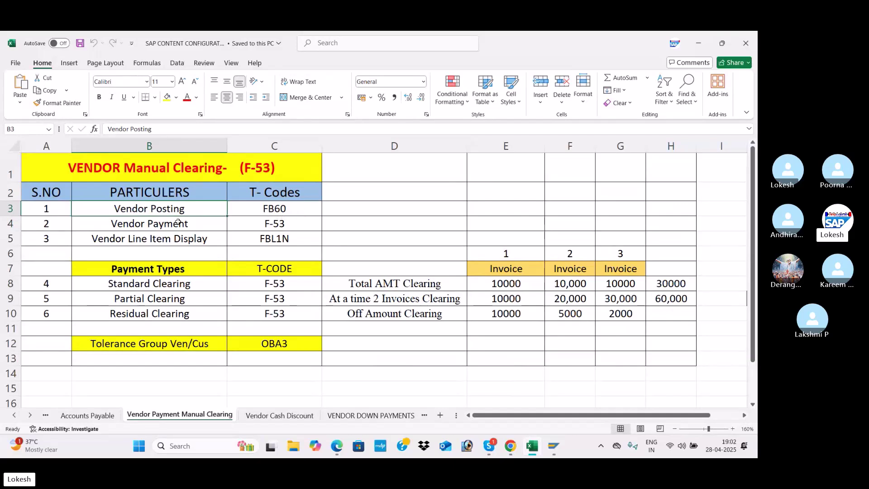
{"action": "left_click", "coordinate": [292, 223]}
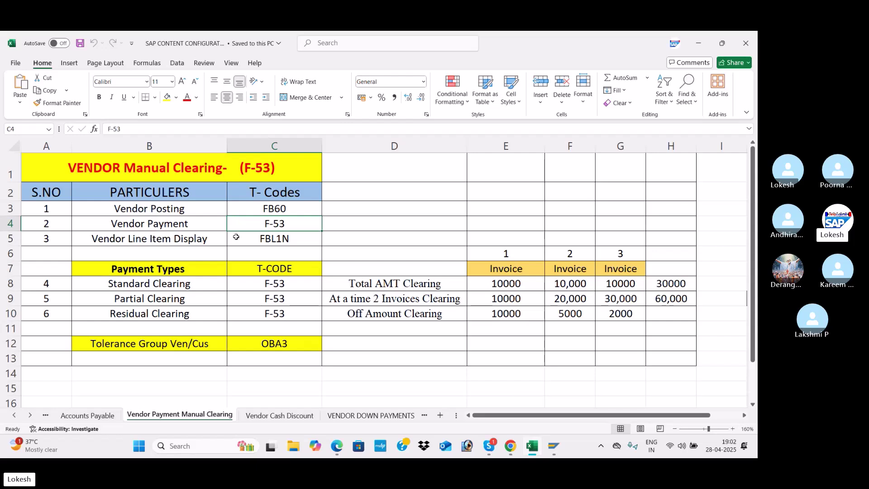
{"action": "left_click", "coordinate": [301, 241]}
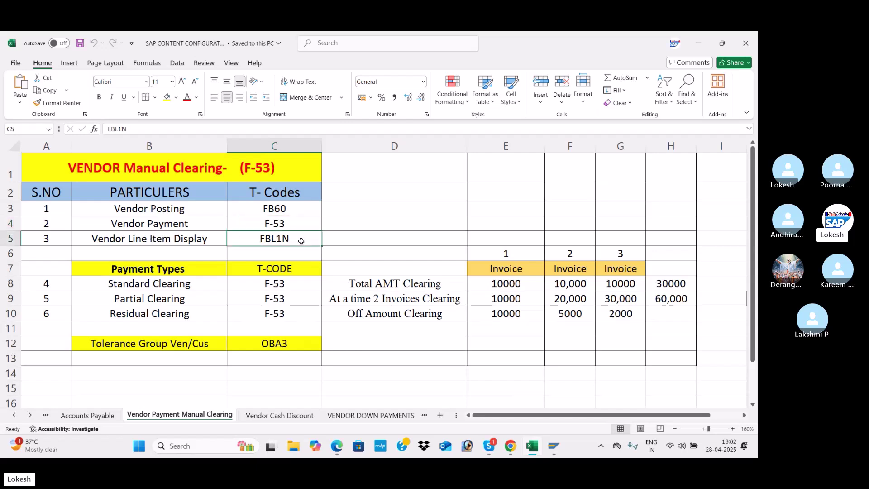
{"action": "left_click", "coordinate": [294, 213]}
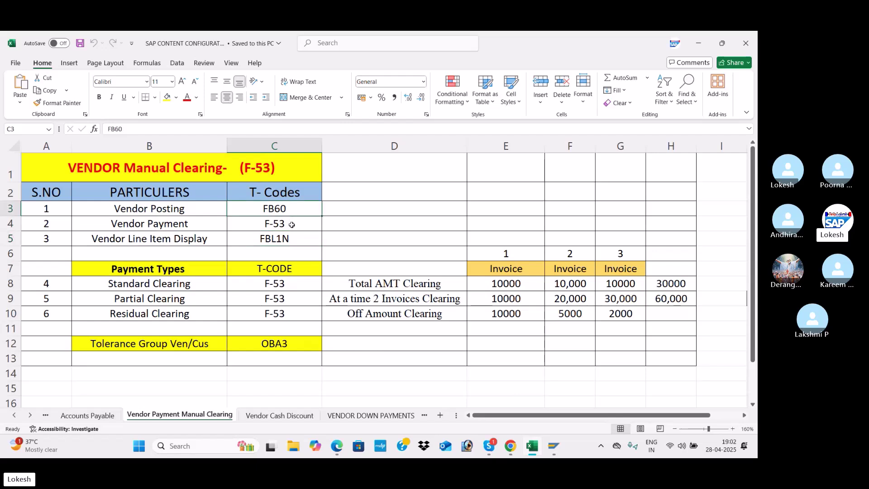
{"action": "left_click", "coordinate": [293, 225]}
{"action": "left_click", "coordinate": [294, 242]}
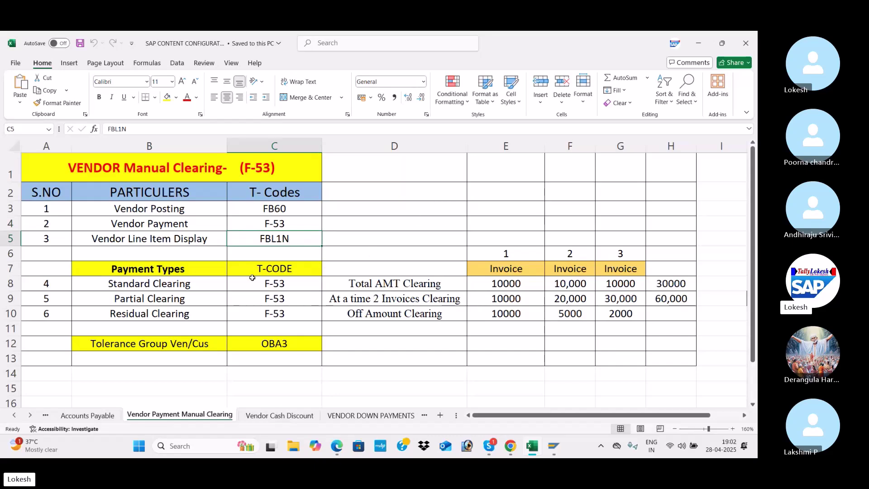
Go through the standard, partial and residual clearing payment types in the sheet.
{"action": "left_click", "coordinate": [191, 287]}
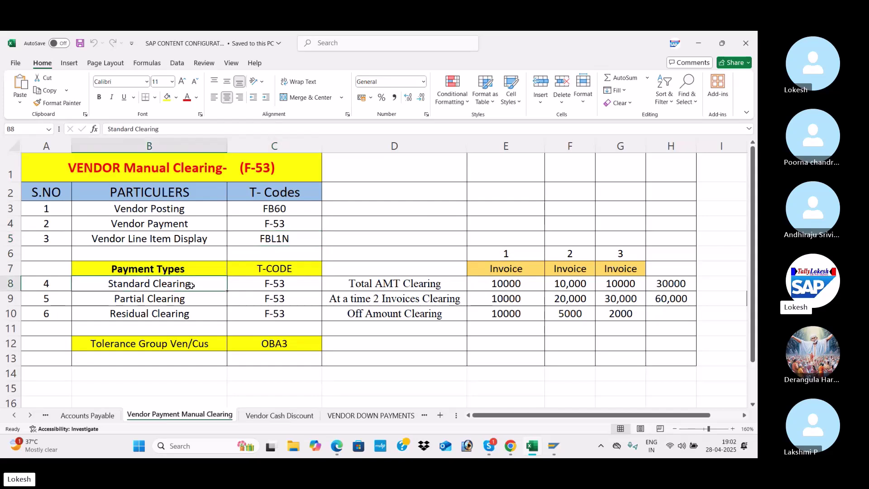
{"action": "left_click", "coordinate": [192, 302]}
{"action": "left_click", "coordinate": [196, 316]}
Examine the Standard Clearing row, from its total amount clearing description through the three invoice amounts to their total.
{"action": "left_click", "coordinate": [212, 286]}
{"action": "left_click", "coordinate": [371, 281]}
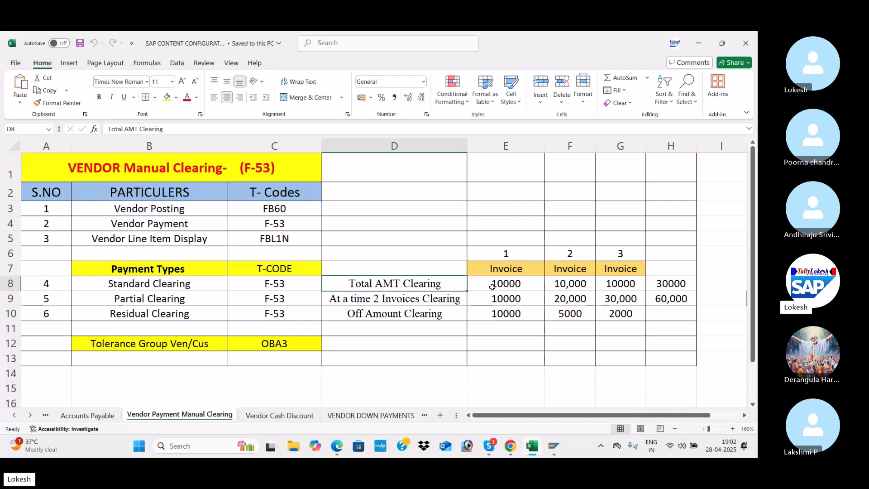
{"action": "left_click", "coordinate": [508, 284]}
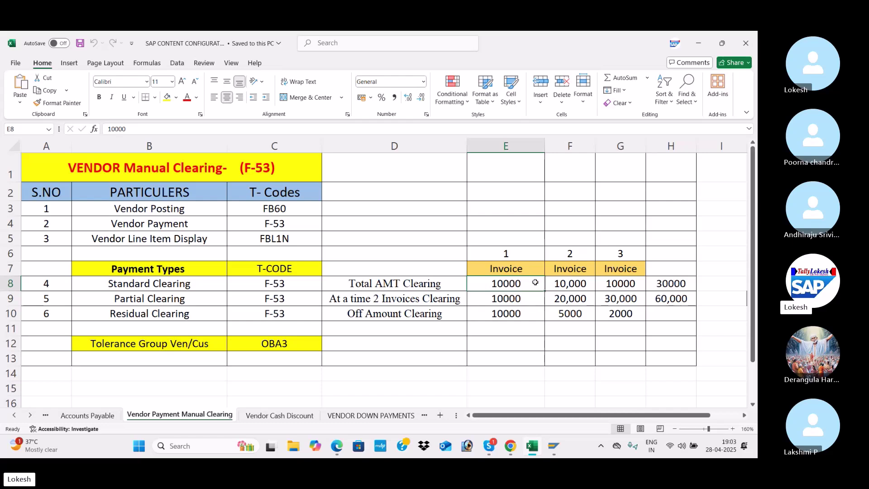
{"action": "left_click", "coordinate": [564, 287]}
{"action": "left_click", "coordinate": [633, 283]}
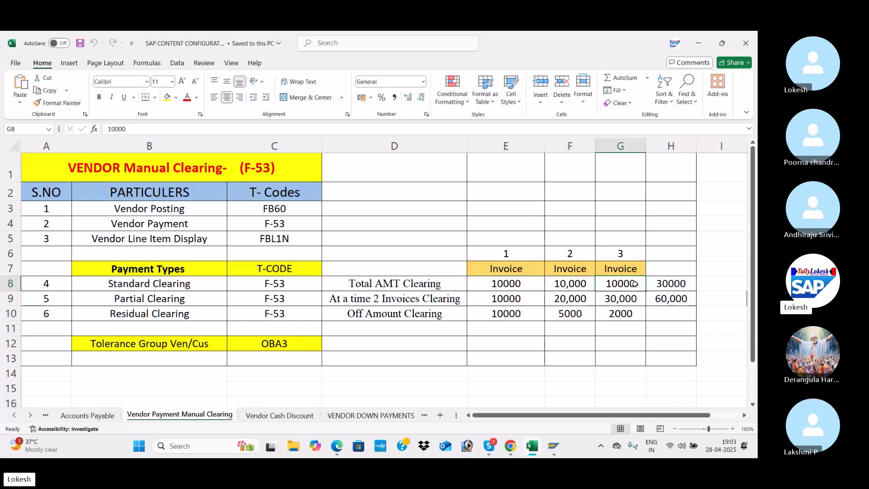
{"action": "left_click", "coordinate": [675, 283]}
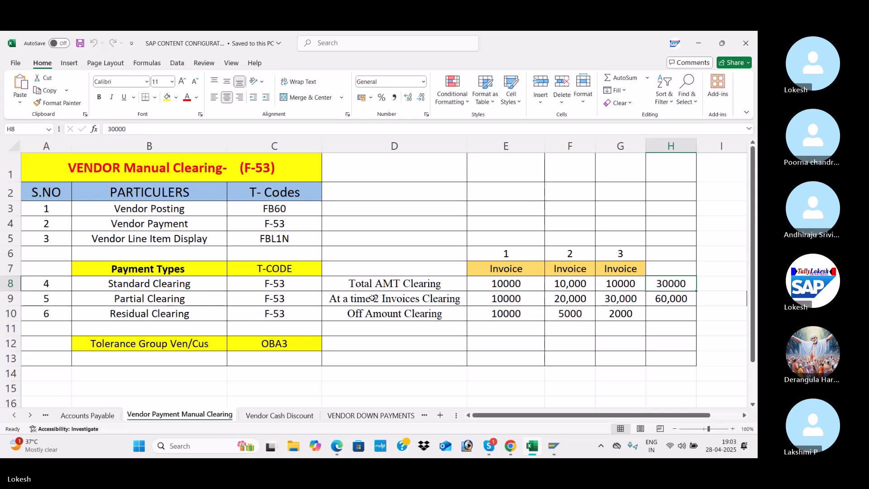
Examine the Partial Clearing row, going through its three invoice amounts and their total.
{"action": "left_click", "coordinate": [511, 295]}
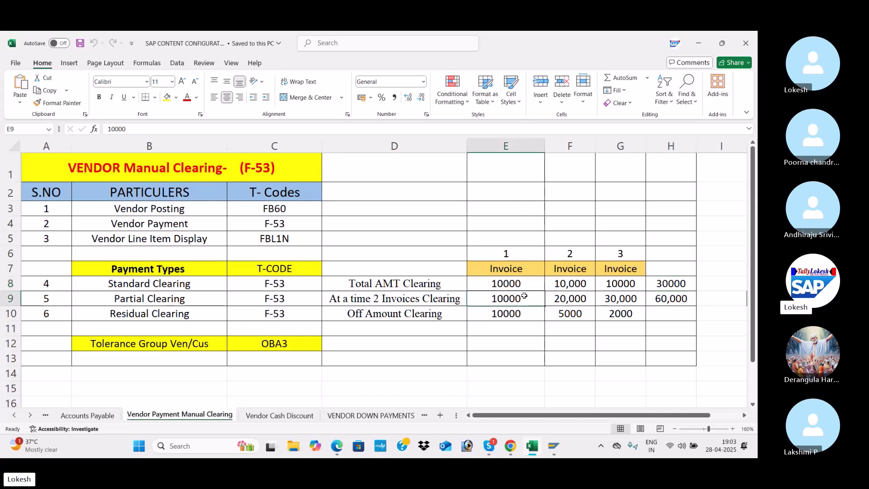
{"action": "left_click", "coordinate": [568, 295]}
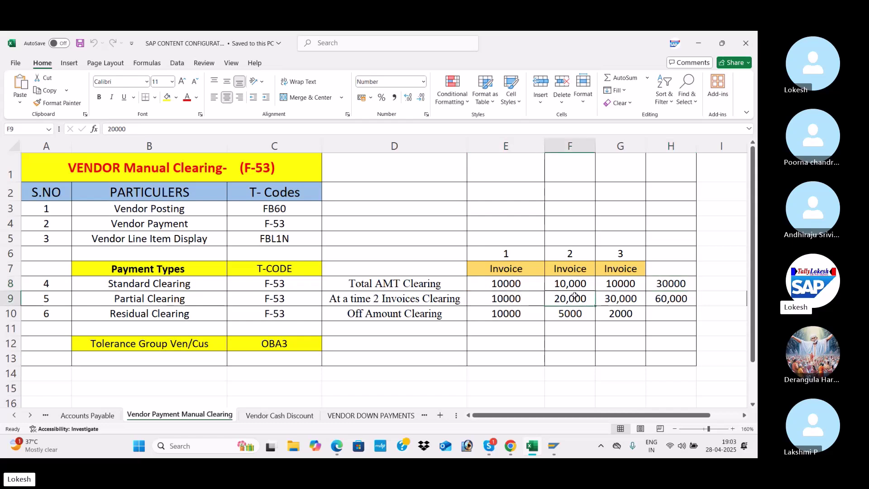
{"action": "left_click", "coordinate": [633, 296]}
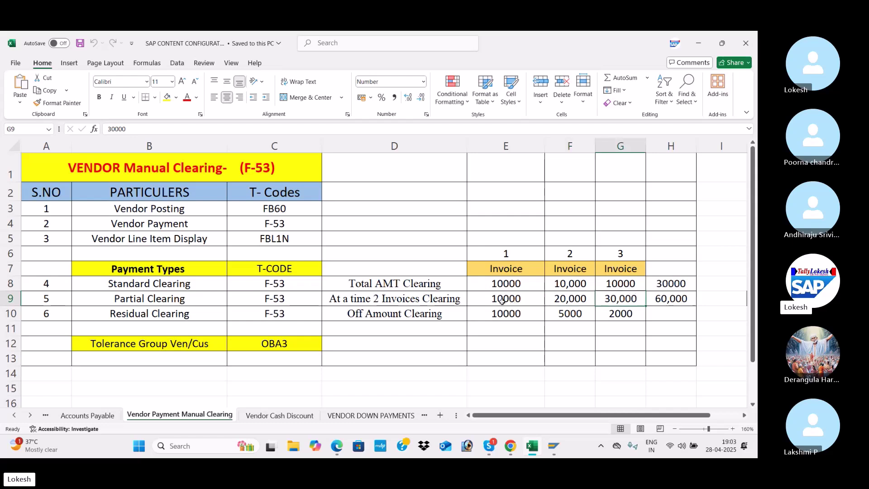
{"action": "left_click", "coordinate": [657, 298]}
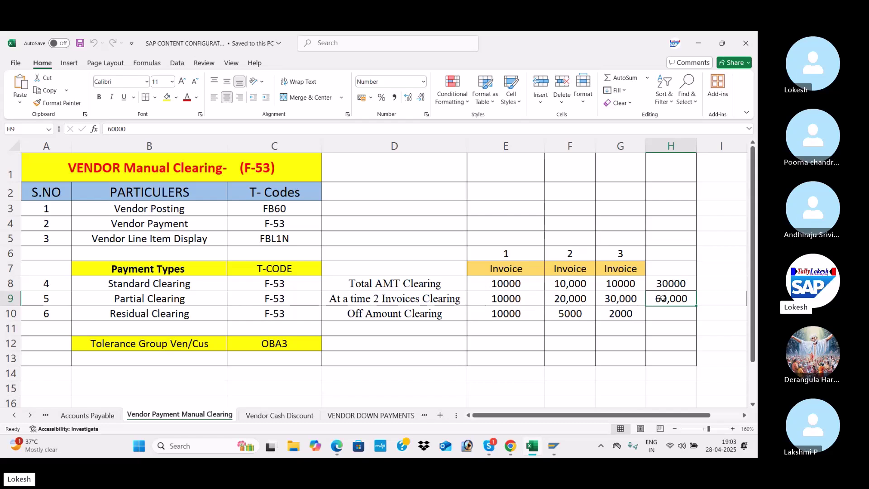
{"action": "left_click", "coordinate": [513, 299]}
{"action": "left_click", "coordinate": [569, 301]}
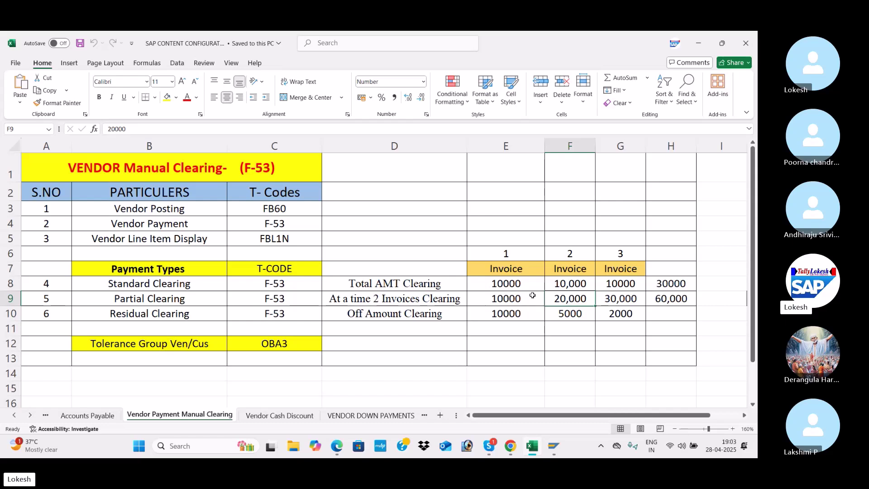
{"action": "left_click", "coordinate": [672, 297]}
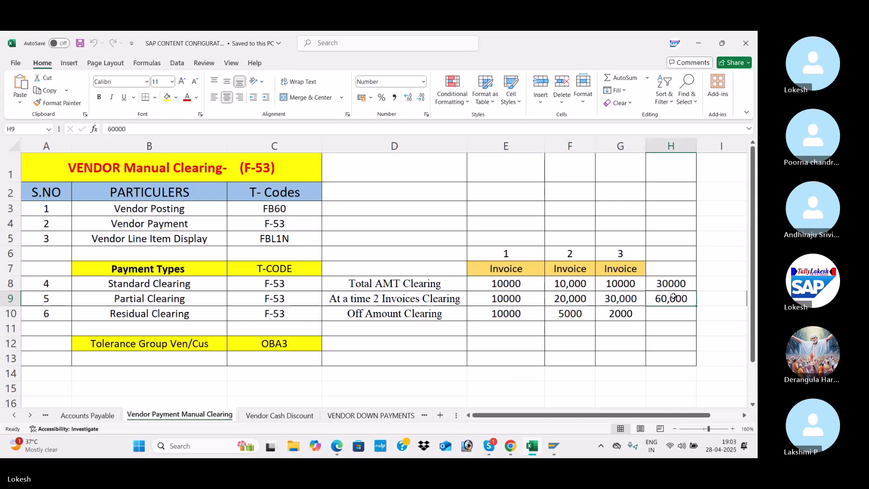
Enter 55000 as the example payment amount in cell I9, beside the Partial Clearing total.
{"action": "left_click", "coordinate": [722, 295]}
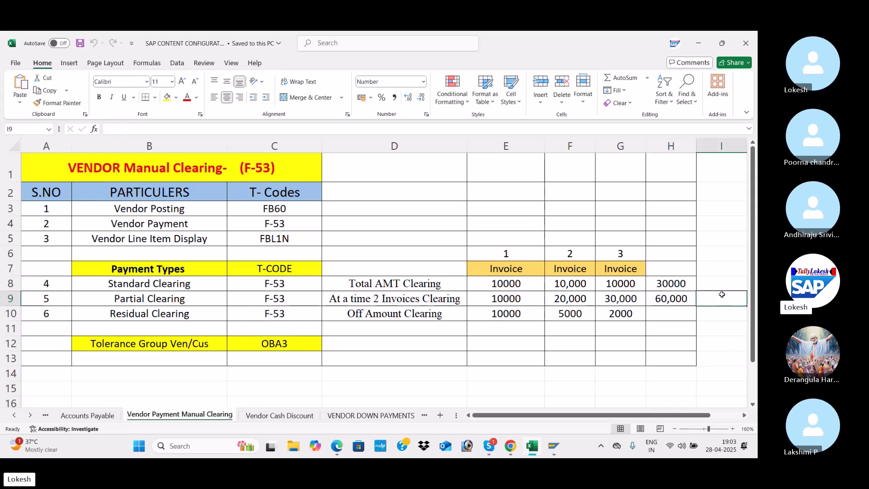
{"action": "type", "text": "55000"}
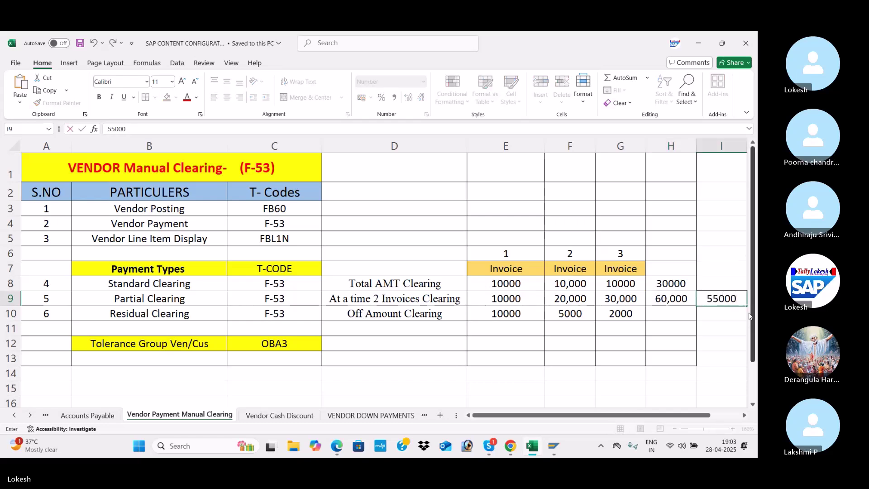
{"action": "left_click", "coordinate": [723, 329]}
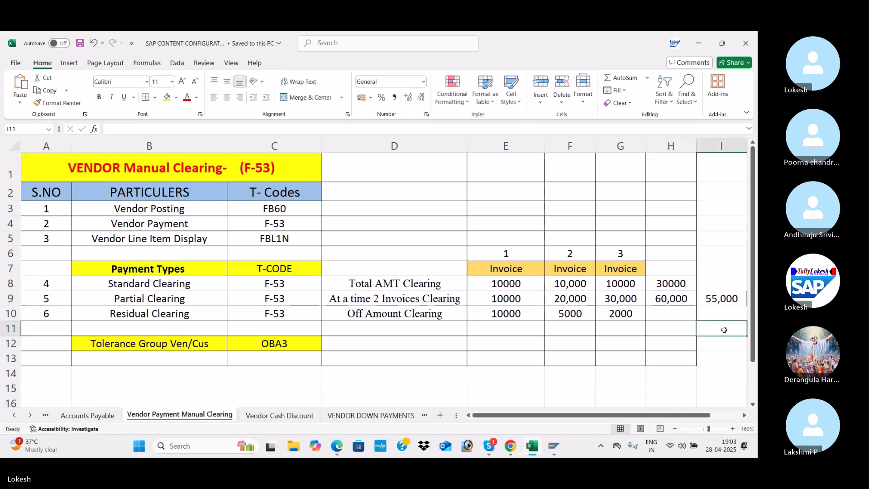
Go back over the Partial Clearing invoices and payment, and enter 5000 as the remaining balance in cell I10.
{"action": "left_click", "coordinate": [525, 301]}
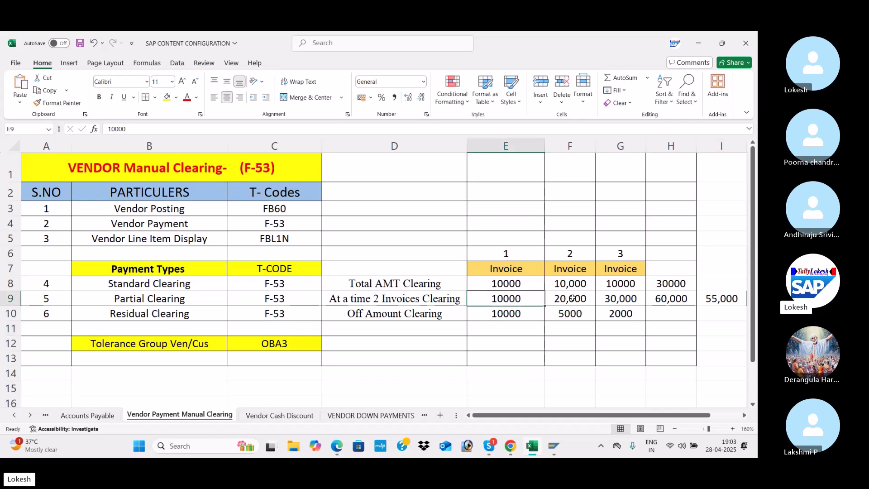
{"action": "left_click", "coordinate": [572, 298]}
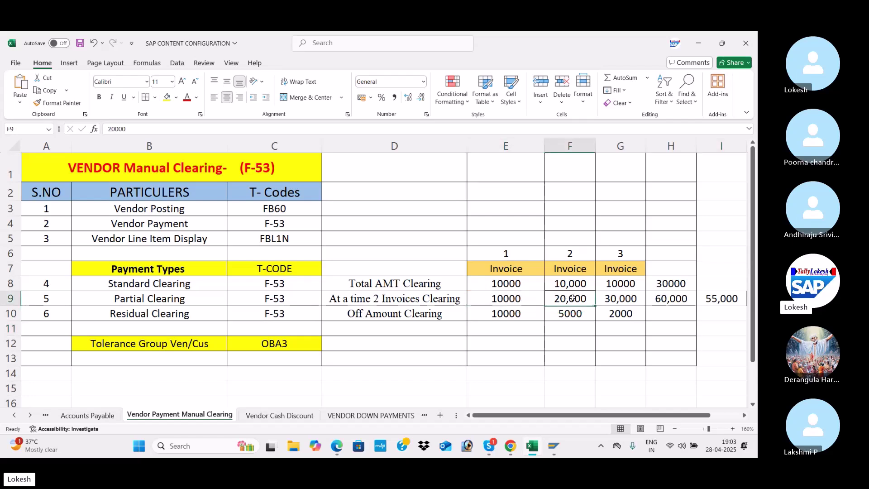
{"action": "left_click", "coordinate": [623, 298]}
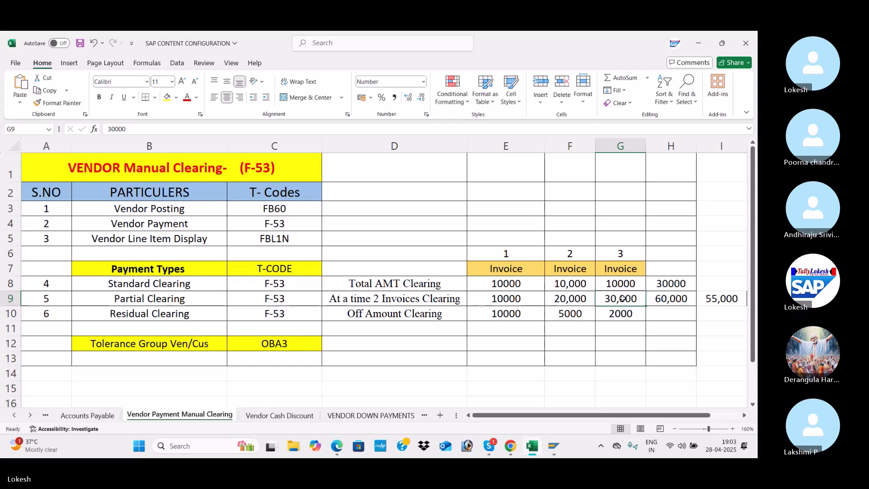
{"action": "left_click_drag", "start_coordinate": [536, 299], "coordinate": [616, 300]}
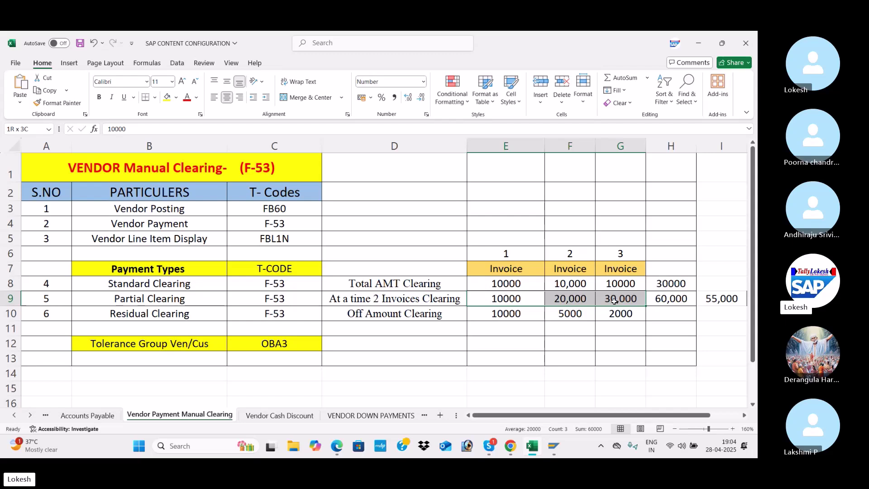
{"action": "left_click", "coordinate": [714, 297]}
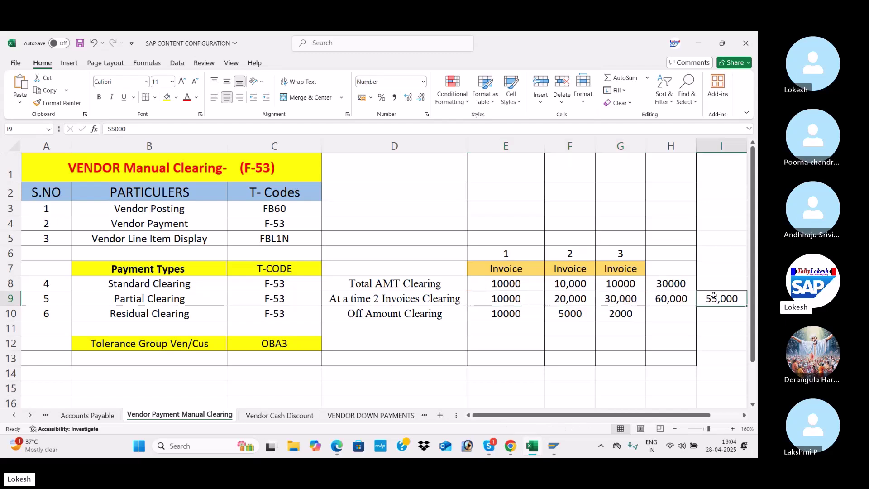
{"action": "left_click", "coordinate": [715, 312]}
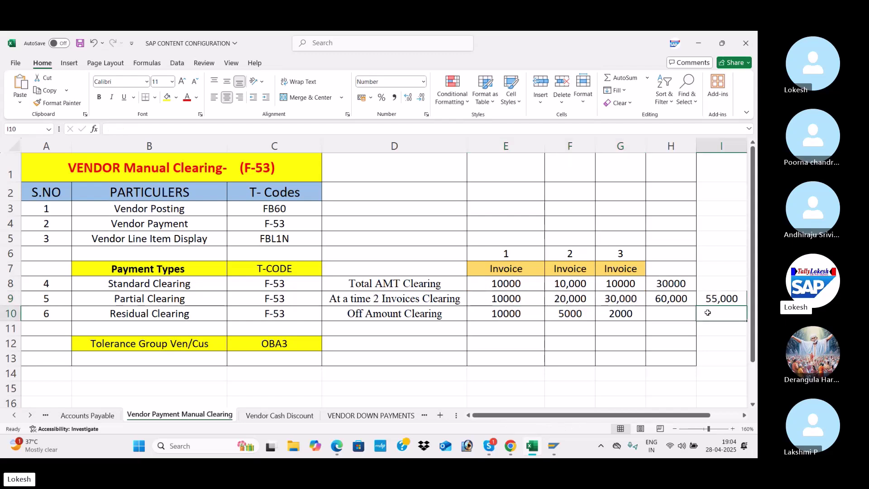
{"action": "type", "text": "500"}
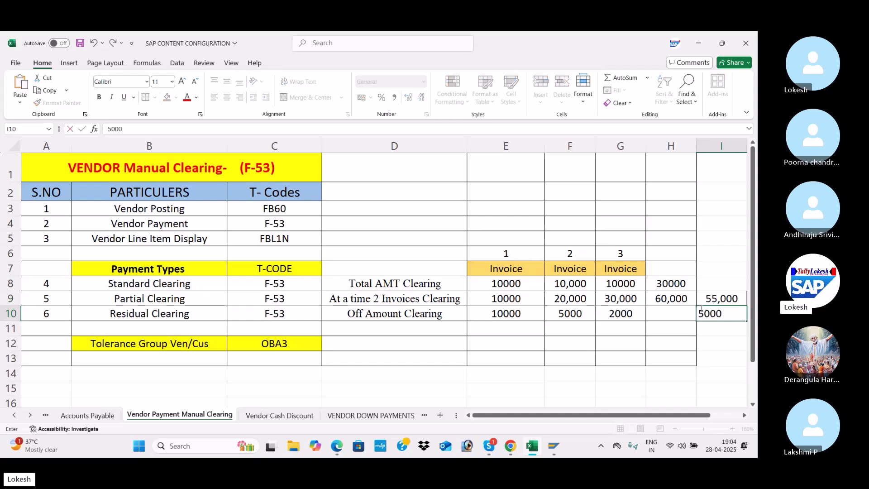
{"action": "type", "text": "0"}
{"action": "left_click", "coordinate": [725, 338]}
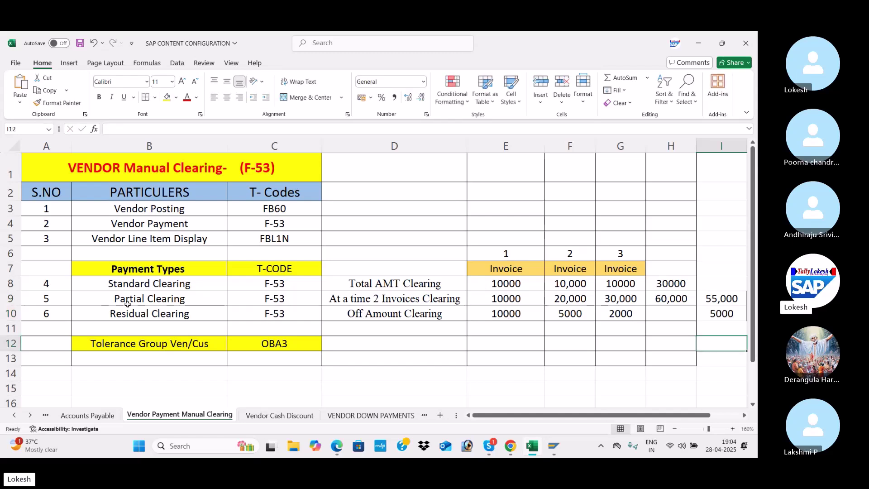
Change the three Partial Clearing invoices in E9:G9 to 50000 each and their total in H9 to 150000.
{"action": "left_click", "coordinate": [531, 298]}
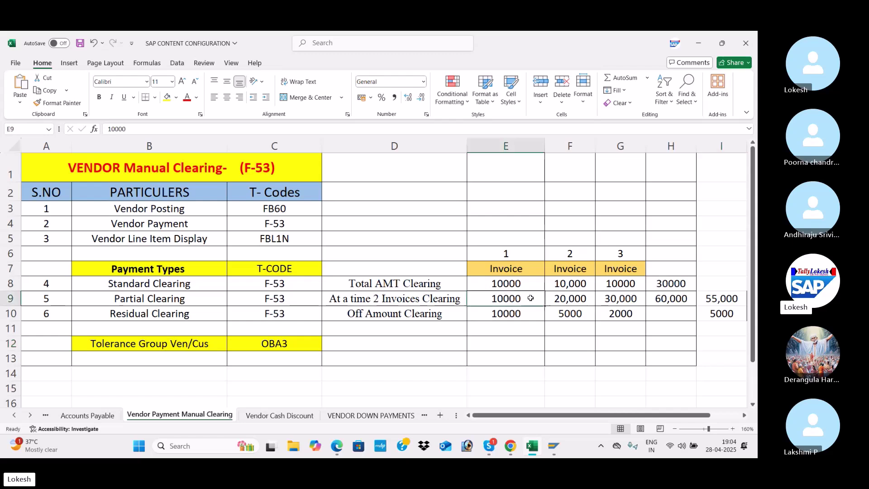
{"action": "left_click_drag", "start_coordinate": [530, 299], "coordinate": [624, 296]}
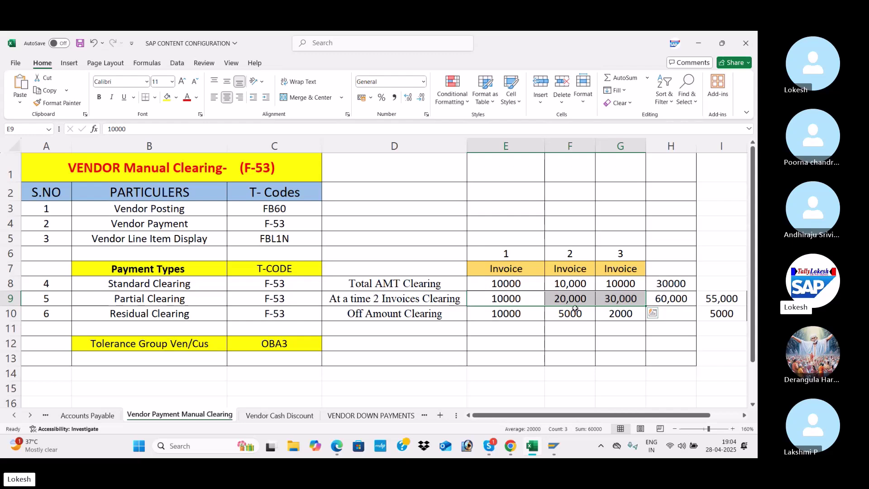
{"action": "left_click", "coordinate": [527, 301]}
{"action": "type", "text": "50000"}
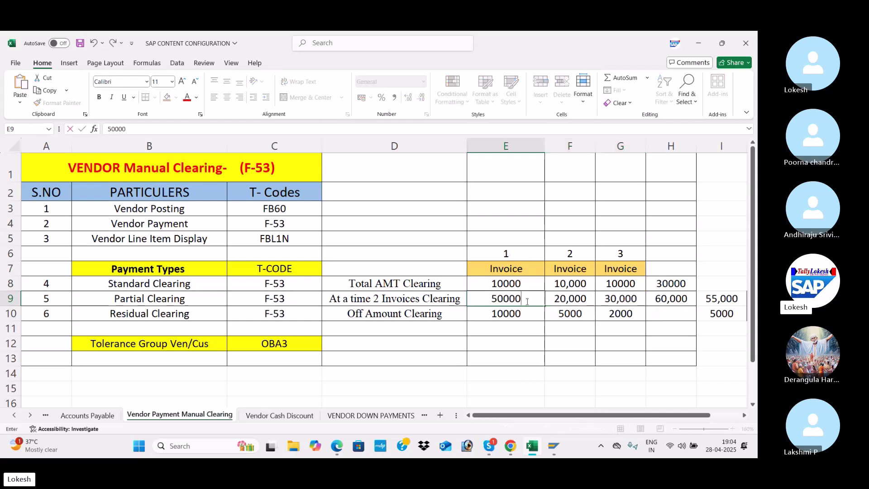
{"action": "key", "text": "Tab"}
{"action": "type", "text": "50000"}
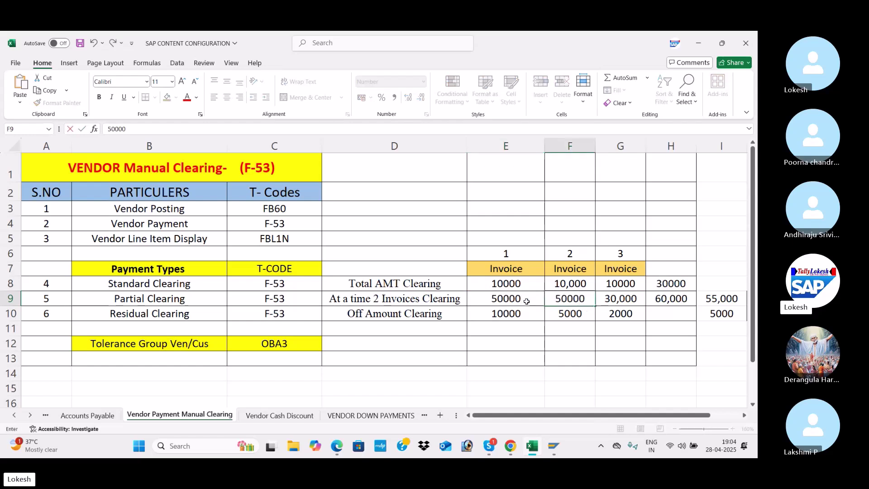
{"action": "key", "text": "Tab"}
{"action": "type", "text": "50000"}
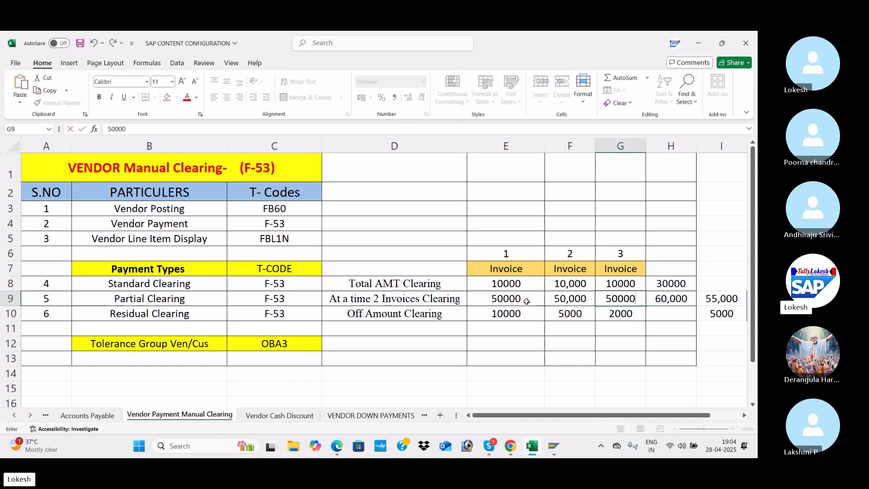
{"action": "key", "text": "Tab"}
{"action": "type", "text": "150000"}
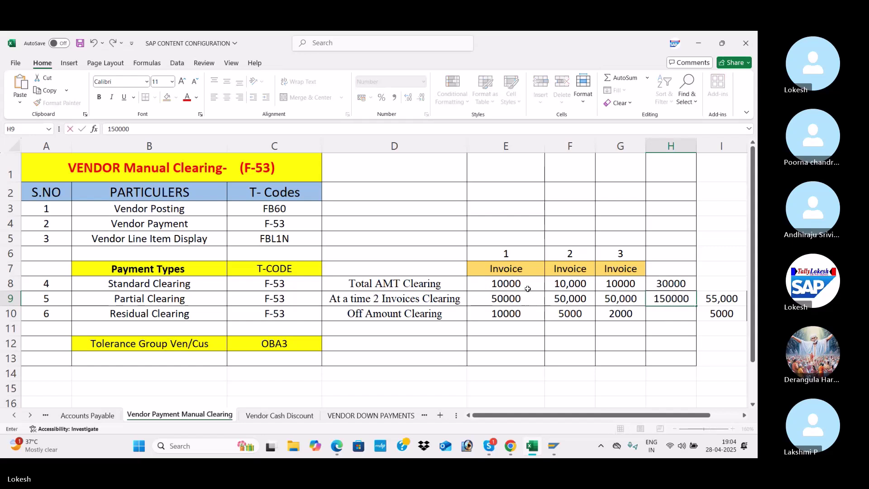
{"action": "left_click", "coordinate": [683, 340]}
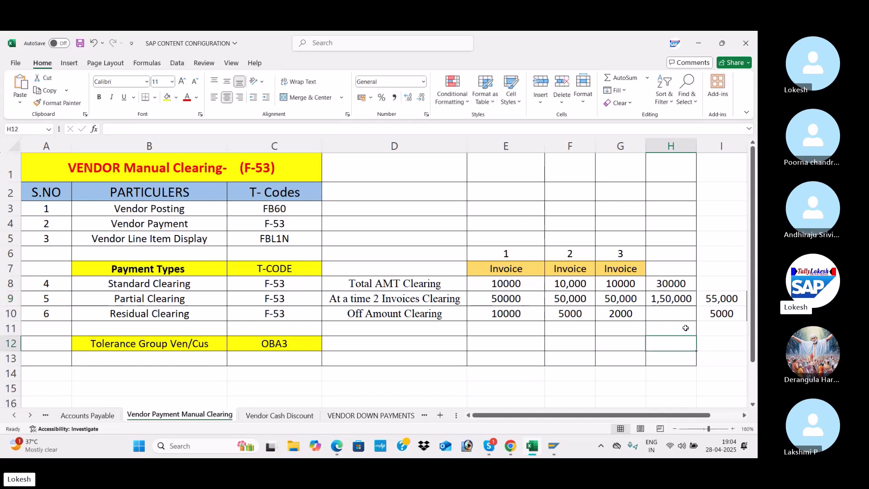
Set the Partial Clearing payment in cell I9 to 120000 and the remaining balance in cell I10 to 30000.
{"action": "left_click", "coordinate": [715, 299]}
{"action": "type", "text": "120000"}
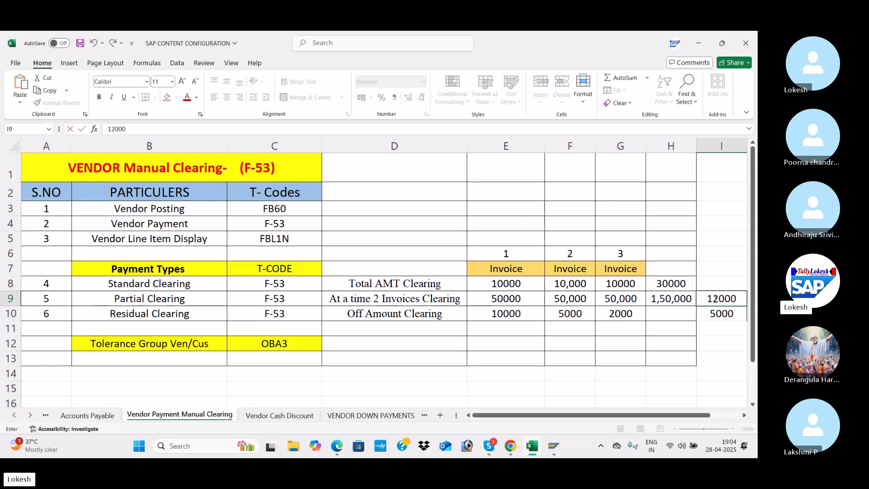
{"action": "left_click", "coordinate": [714, 339]}
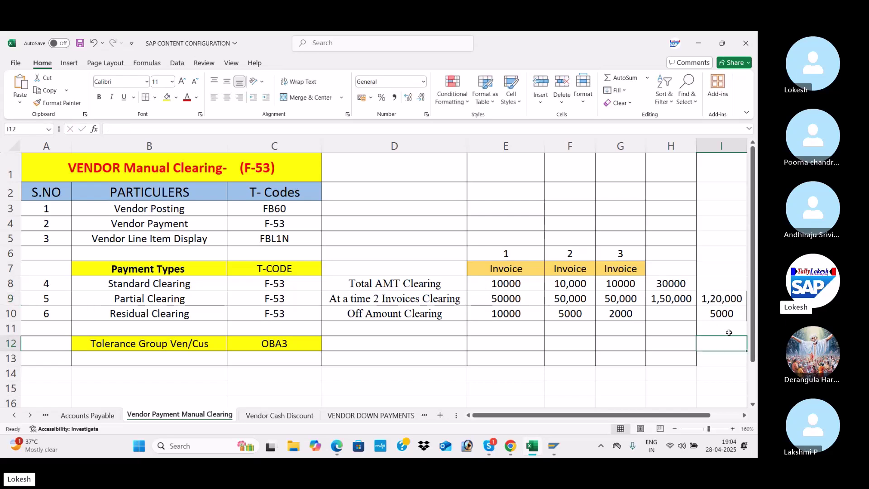
{"action": "left_click", "coordinate": [730, 314]}
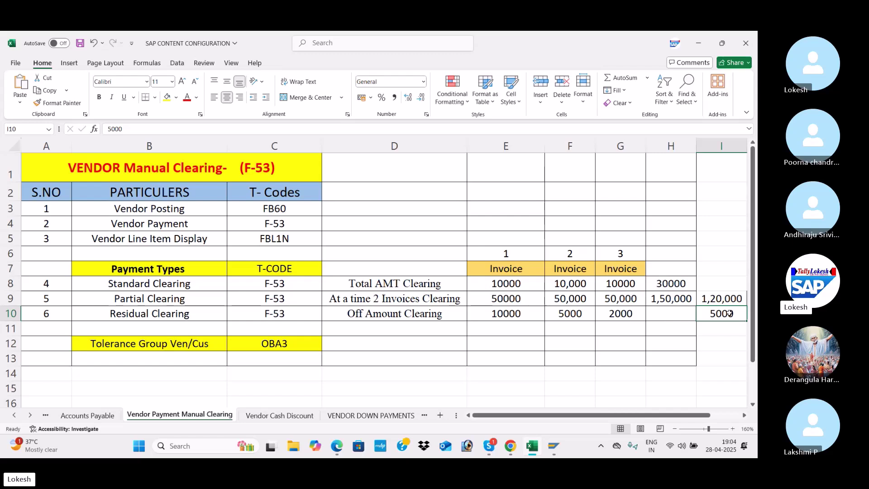
{"action": "type", "text": "30000"}
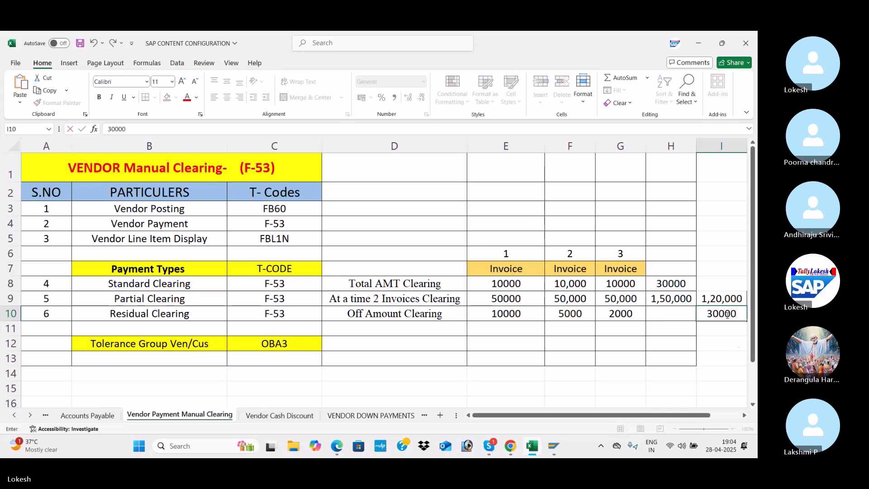
{"action": "left_click", "coordinate": [736, 345]}
Review the whole Partial Clearing row and its description, then relate Residual Clearing to the remaining balance in cell I10.
{"action": "left_click", "coordinate": [721, 317]}
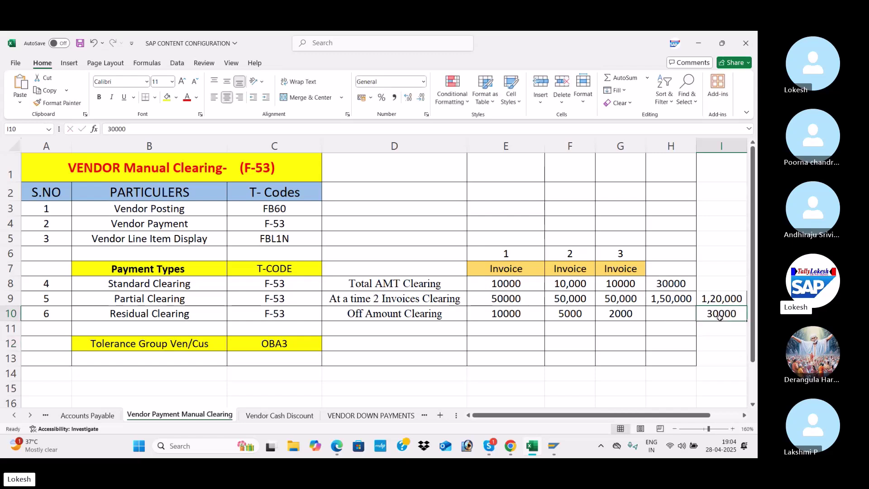
{"action": "left_click", "coordinate": [163, 299]}
{"action": "left_click_drag", "start_coordinate": [164, 299], "coordinate": [722, 300]}
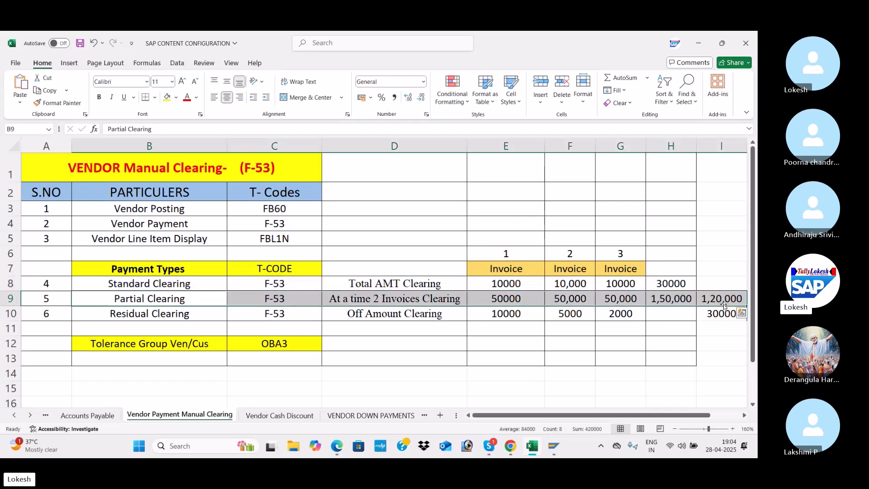
{"action": "left_click", "coordinate": [420, 294]}
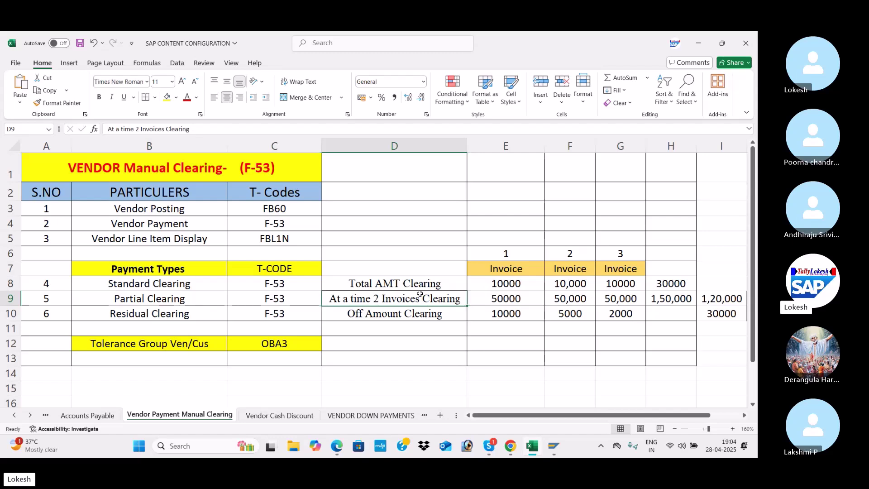
{"action": "left_click", "coordinate": [172, 315]}
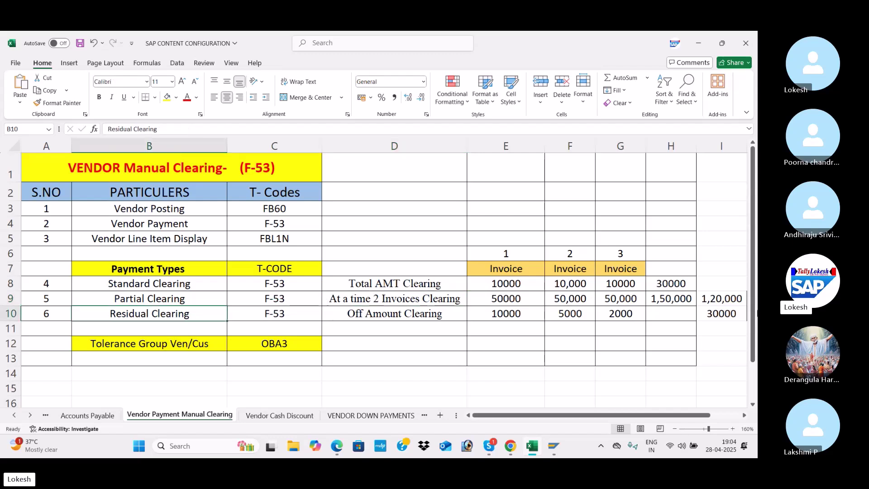
{"action": "left_click", "coordinate": [716, 312]}
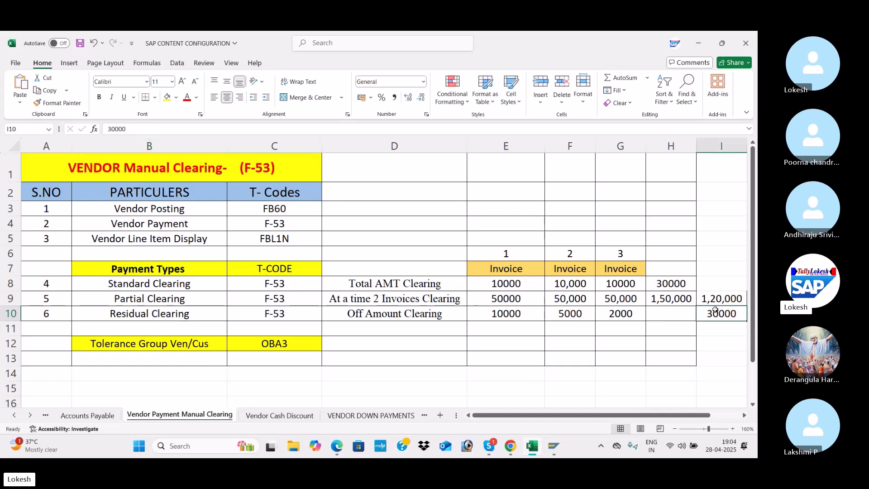
Enter 15000 in cell I11, just below the Residual Clearing row.
{"action": "left_click", "coordinate": [714, 327]}
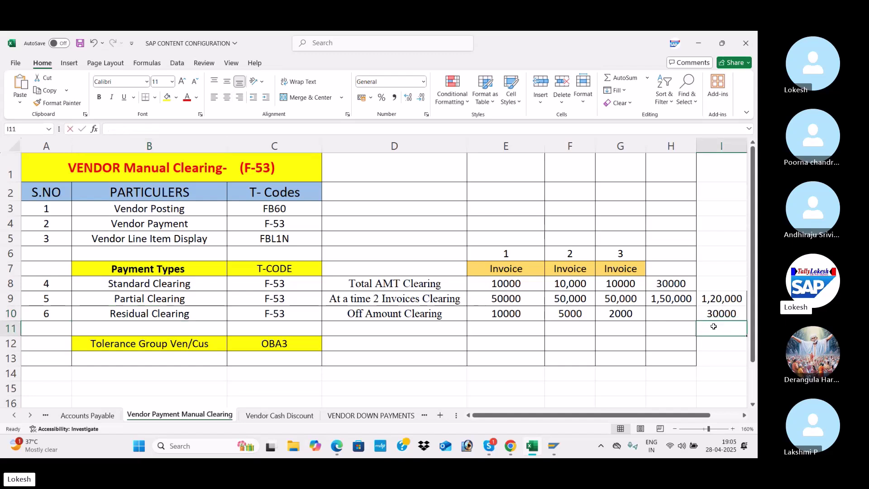
{"action": "type", "text": "15000"}
{"action": "key", "text": "Return"}
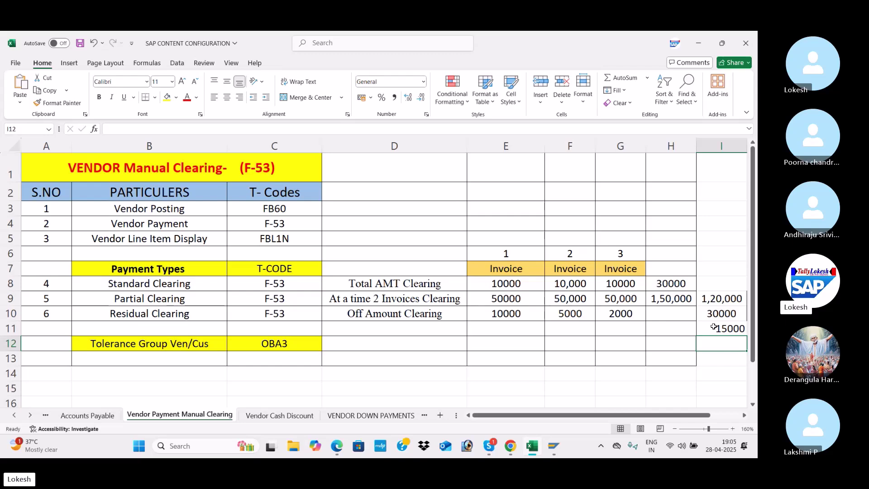
In the Residual Clearing row, set the third invoice amount (G10) to 5000 and enter 2000 in H10.
{"action": "left_click", "coordinate": [511, 310]}
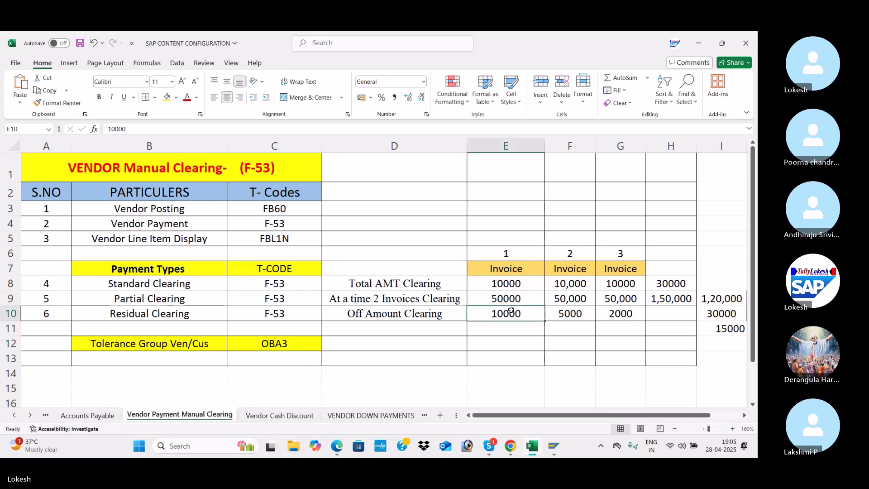
{"action": "left_click", "coordinate": [566, 316]}
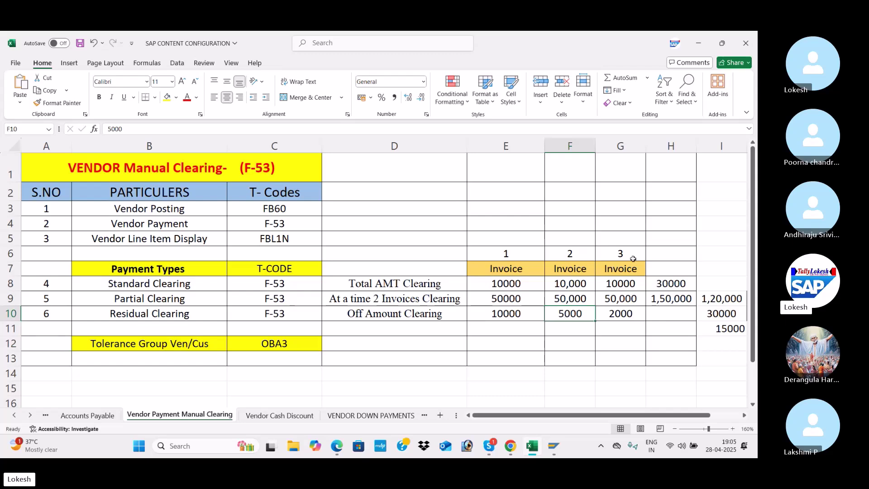
{"action": "left_click", "coordinate": [617, 308]}
{"action": "type", "text": "5000"}
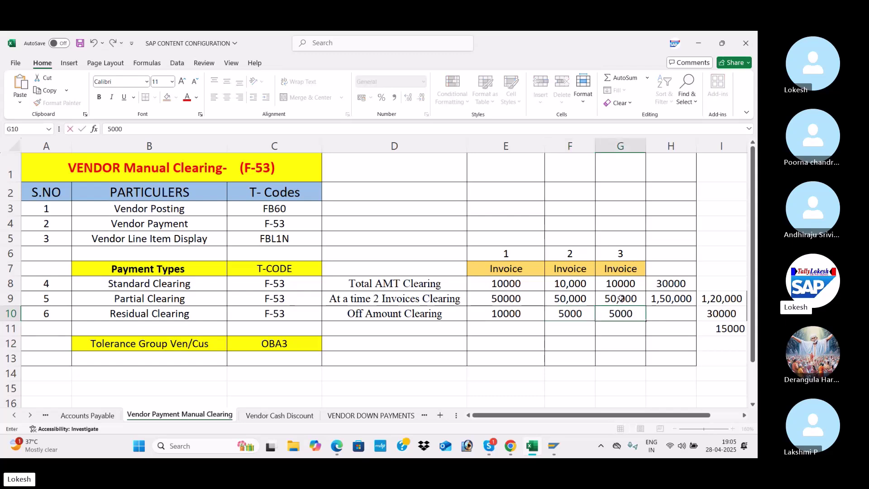
{"action": "key", "text": "Tab"}
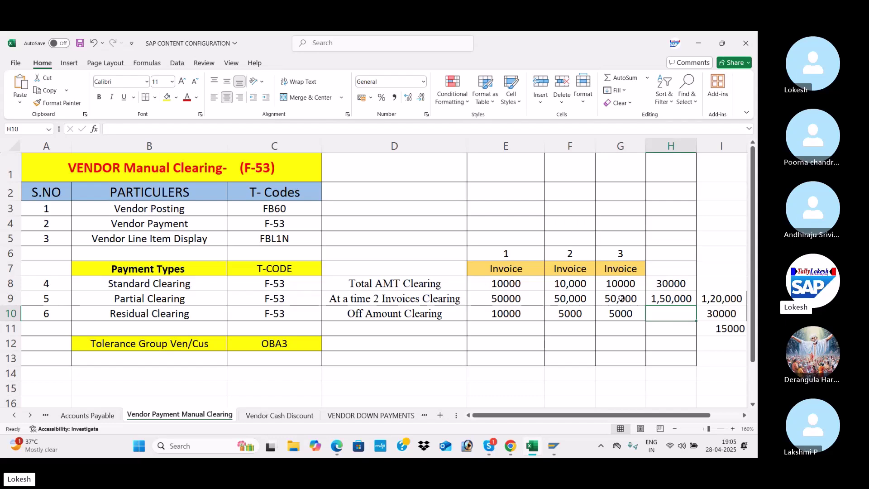
{"action": "type", "text": "20000"}
{"action": "key", "text": "BackSpace"}
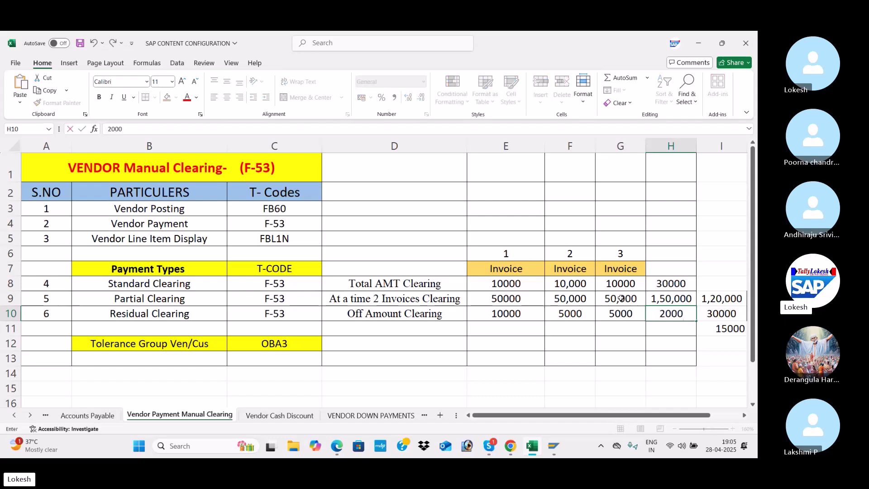
{"action": "key", "text": "Tab"}
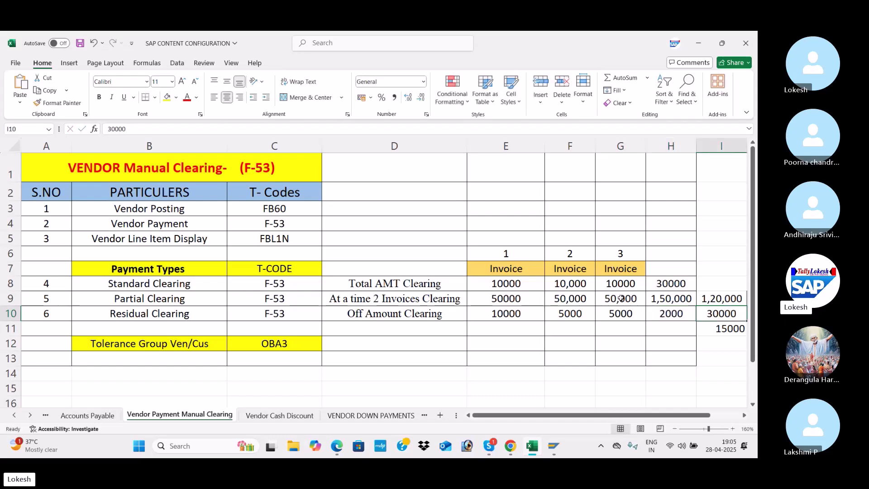
Set the amount in I10 of the Residual Clearing row to 1500.
{"action": "type", "text": "15000"}
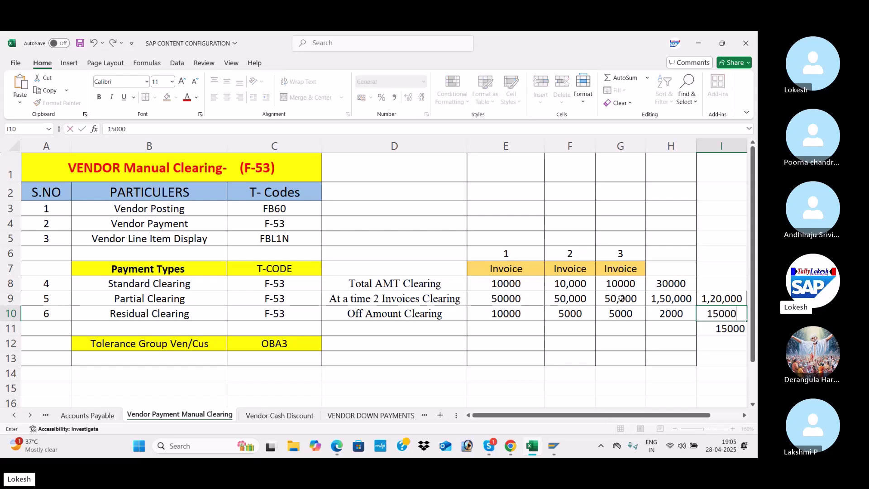
{"action": "key", "text": "BackSpace"}
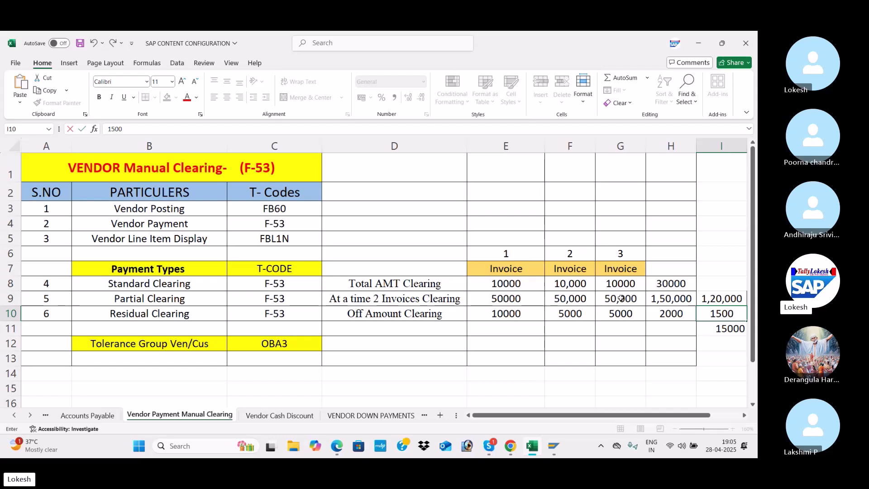
{"action": "left_click", "coordinate": [290, 164]}
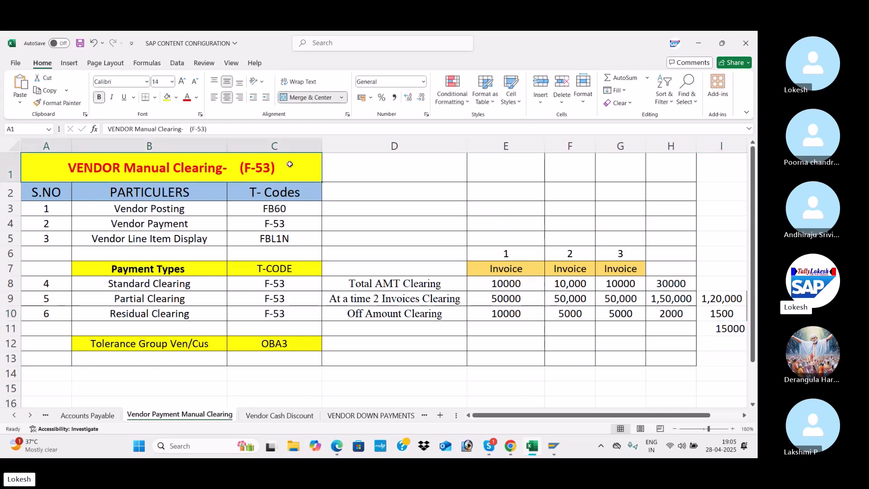
{"action": "left_click", "coordinate": [412, 239]}
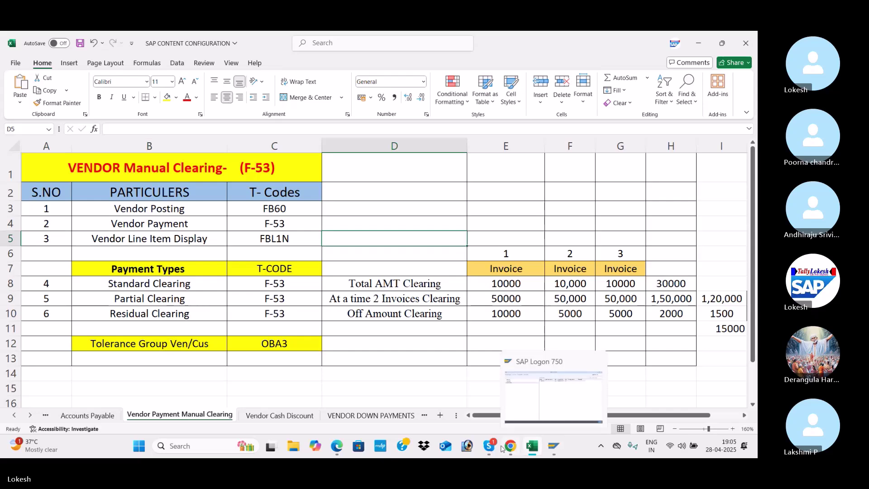
Switch to the Skype call and ring all participants who have not joined.
{"action": "mouse_move", "coordinate": [489, 447]}
{"action": "left_click", "coordinate": [492, 405]}
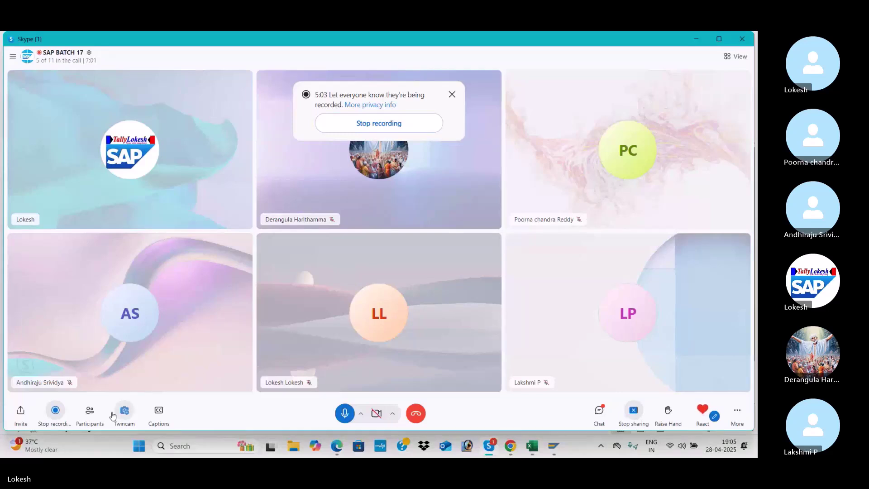
{"action": "left_click", "coordinate": [89, 411]}
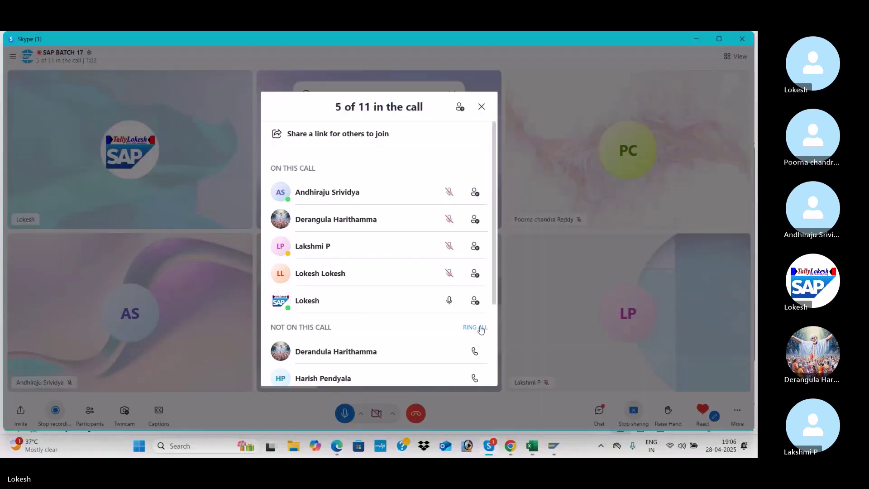
{"action": "left_click", "coordinate": [478, 328]}
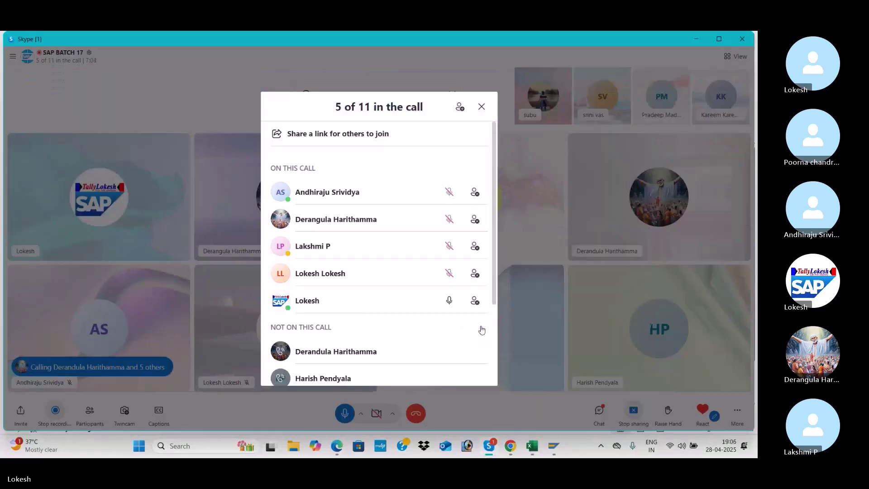
{"action": "left_click", "coordinate": [481, 110]}
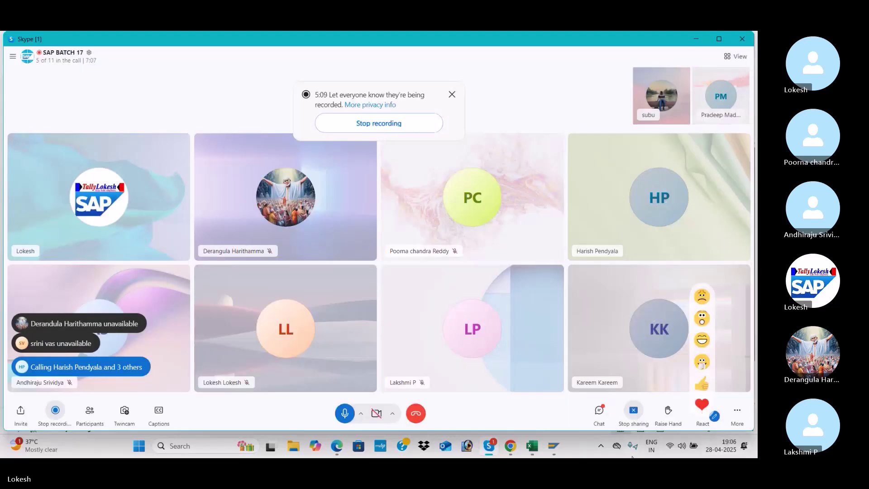
Switch to SAP Logon, open the SAP Fic connection and log on by entering the account password.
{"action": "left_click", "coordinate": [559, 444]}
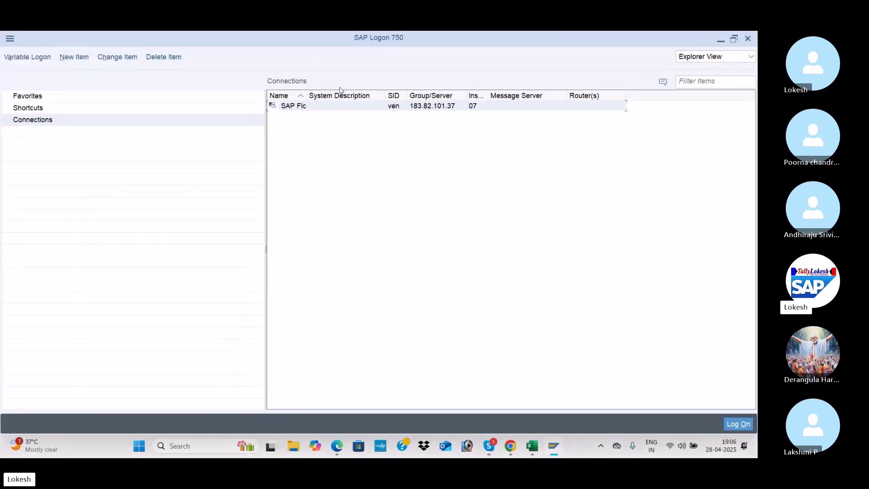
{"action": "double_click", "coordinate": [343, 109]}
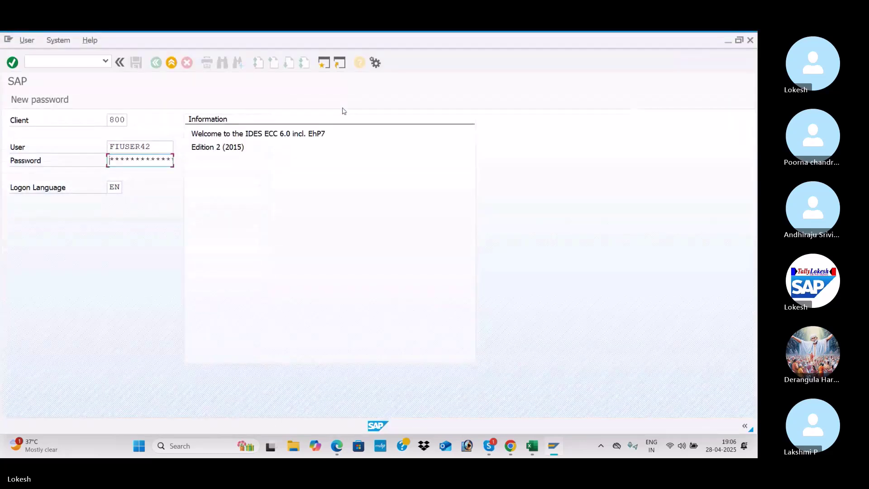
{"action": "type", "text": "******"}
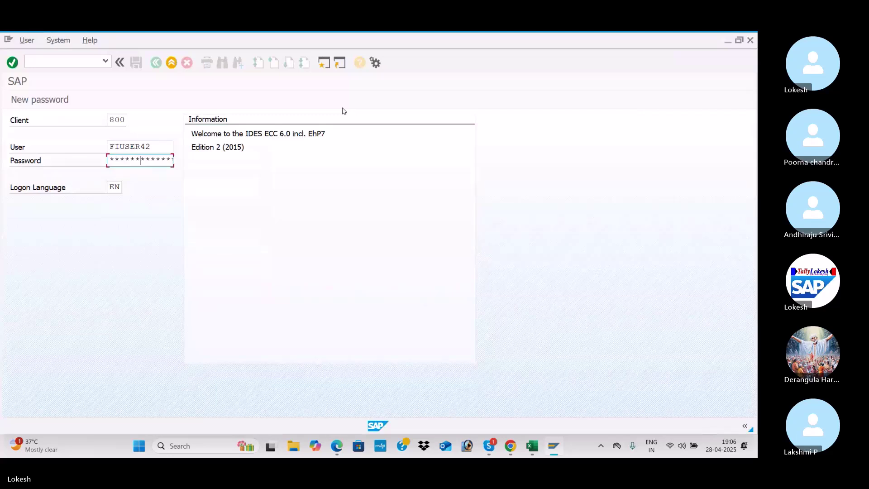
{"action": "key", "text": "Return"}
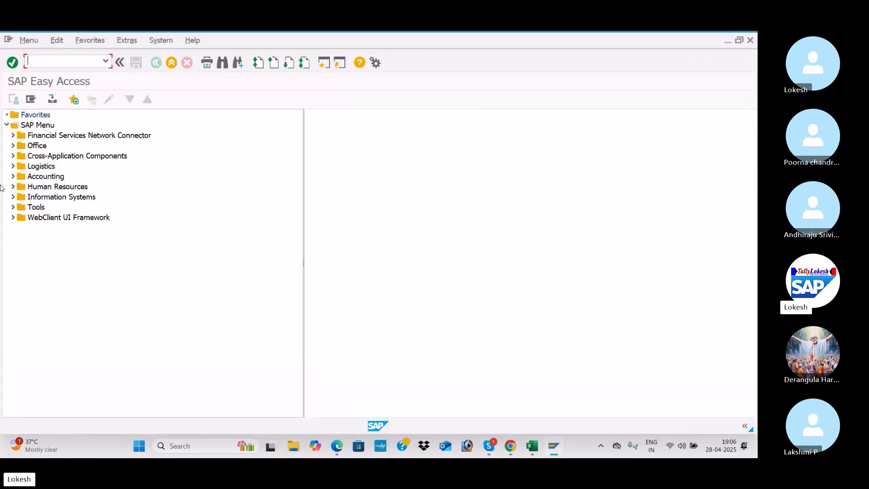
Check the Vendor Line Item Display code in the Excel sheet and run transaction FBL1N in SAP.
{"action": "key", "text": "alt+Tab"}
{"action": "key", "text": "Tab"}
{"action": "key", "text": "Tab"}
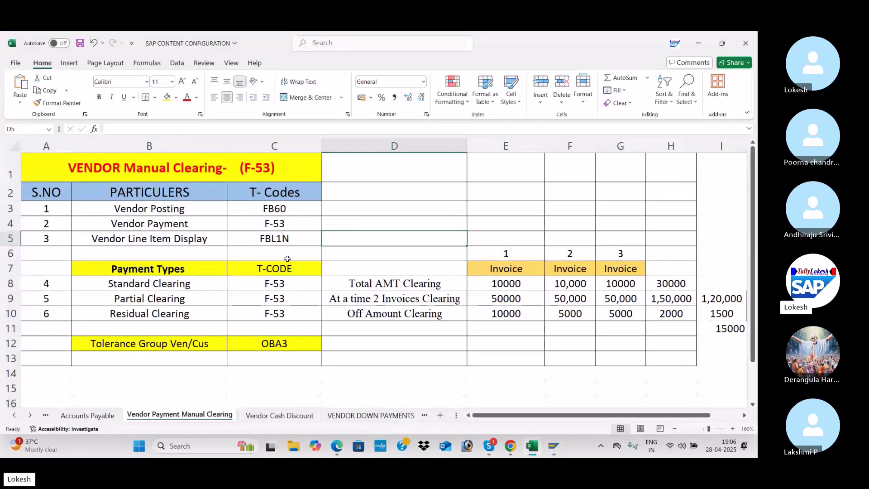
{"action": "left_click", "coordinate": [288, 239]}
{"action": "key", "text": "alt+Tab"}
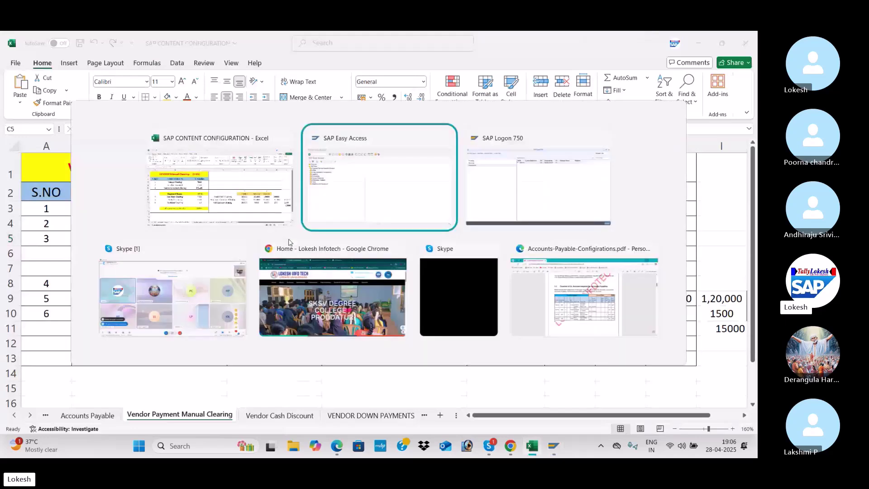
{"action": "type", "text": "FB"}
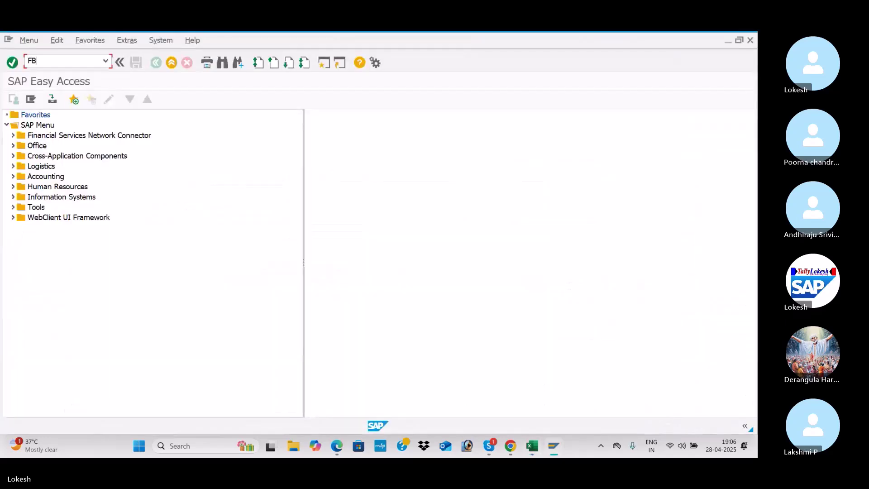
{"action": "key", "text": "Return"}
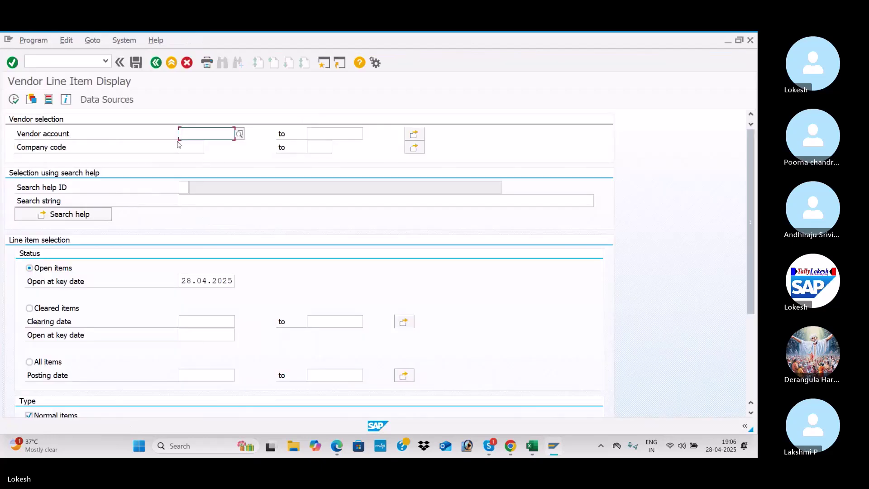
Display the open line items of vendor FASTRACK PVT LTD in company code BMW1, finding the vendor by company code.
{"action": "left_click", "coordinate": [190, 145]}
{"action": "type", "text": "BMW1"}
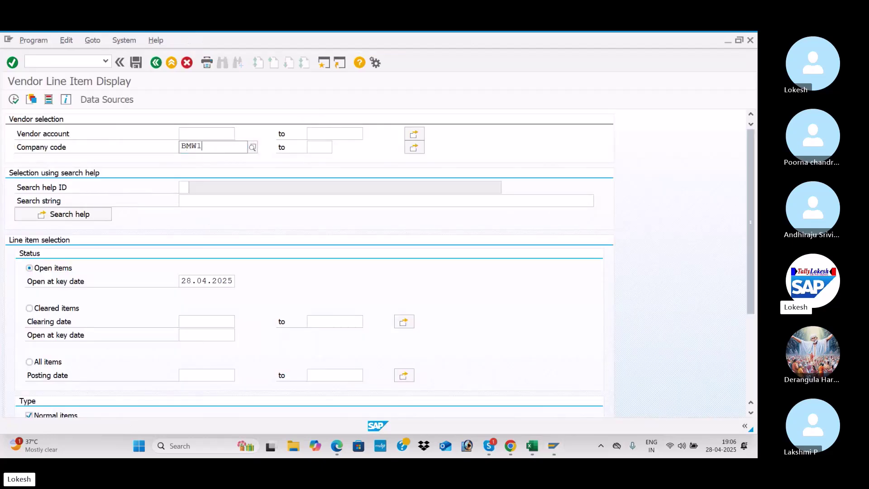
{"action": "left_click", "coordinate": [211, 130]}
{"action": "left_click", "coordinate": [239, 134]}
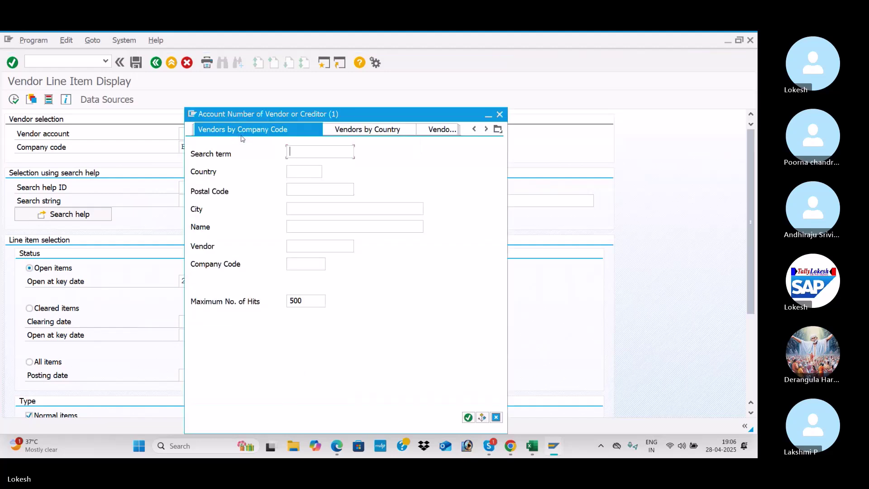
{"action": "left_click", "coordinate": [298, 263]}
{"action": "type", "text": "BMW"}
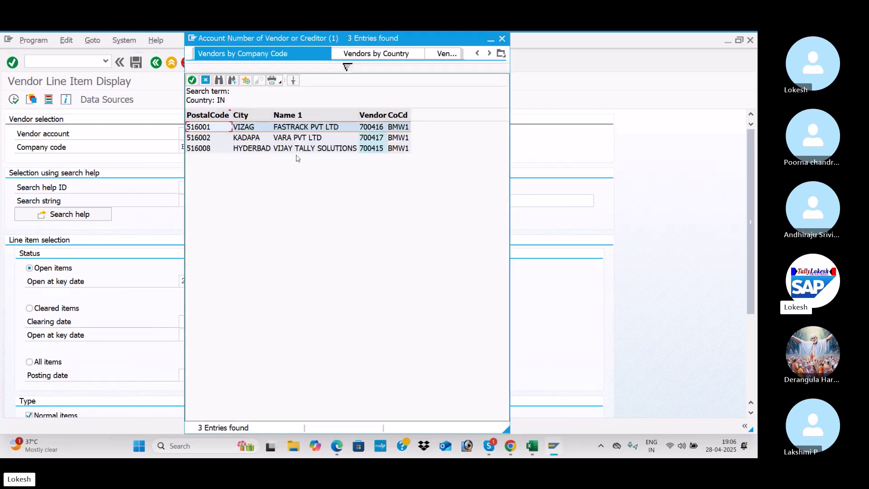
{"action": "double_click", "coordinate": [321, 127]}
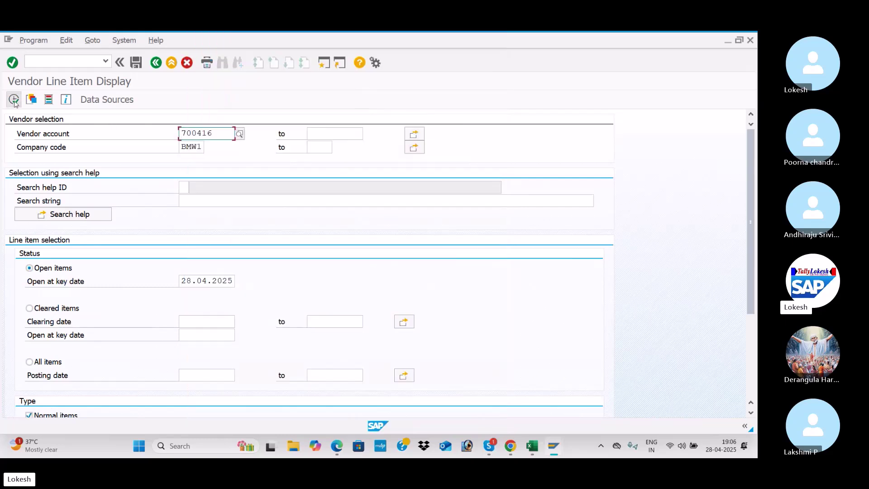
{"action": "left_click", "coordinate": [14, 99]}
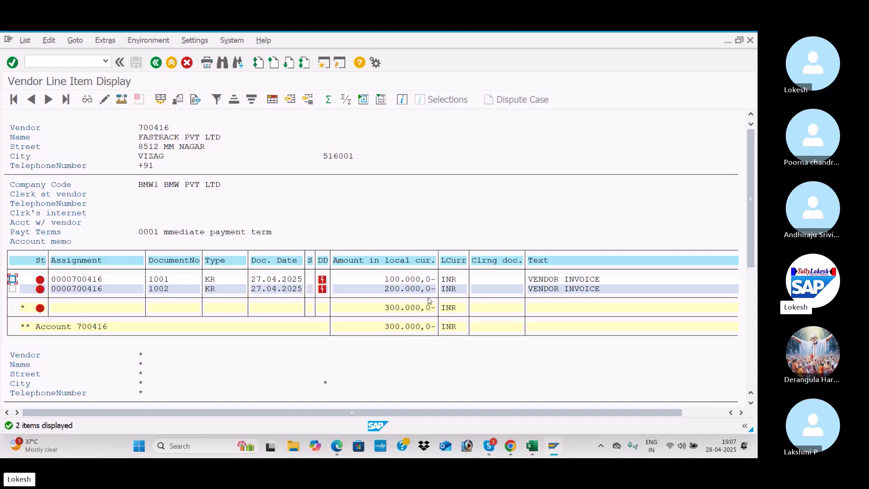
Check the Vendor Posting code in the Excel sheet and run transaction FB60 in a new SAP session.
{"action": "key", "text": "alt+Tab"}
{"action": "left_click", "coordinate": [279, 209]}
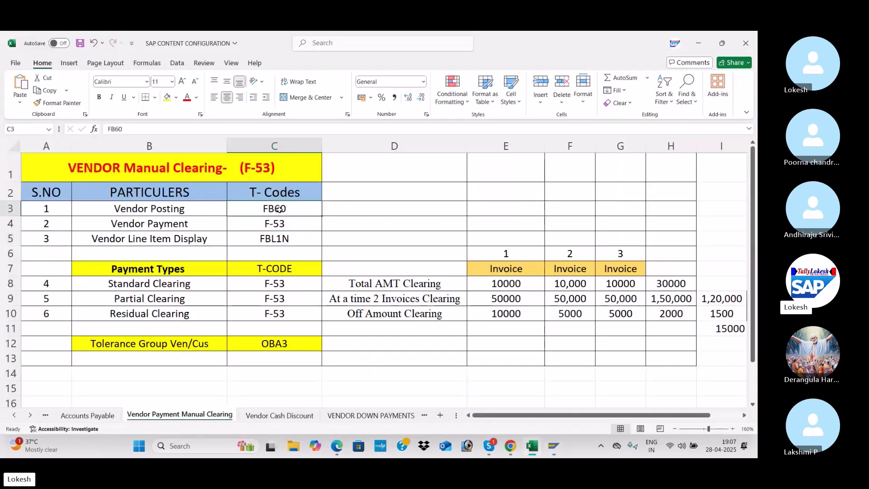
{"action": "key", "text": "alt+Tab"}
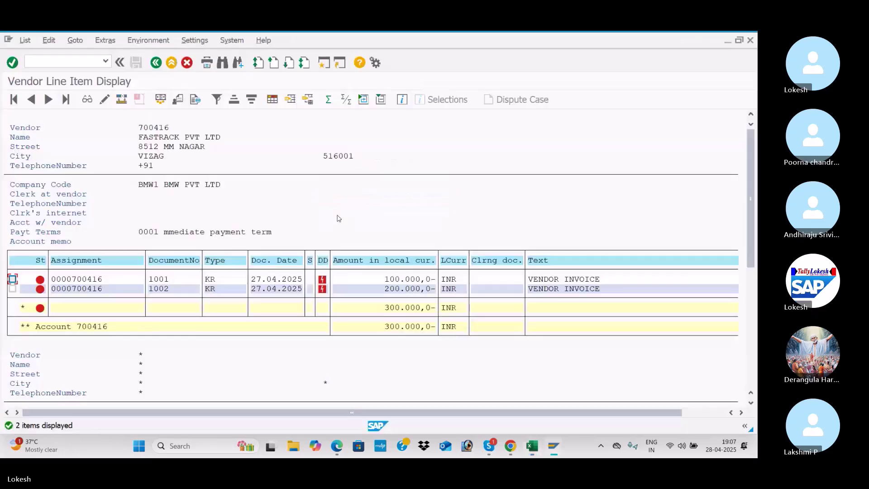
{"action": "left_click", "coordinate": [323, 63]}
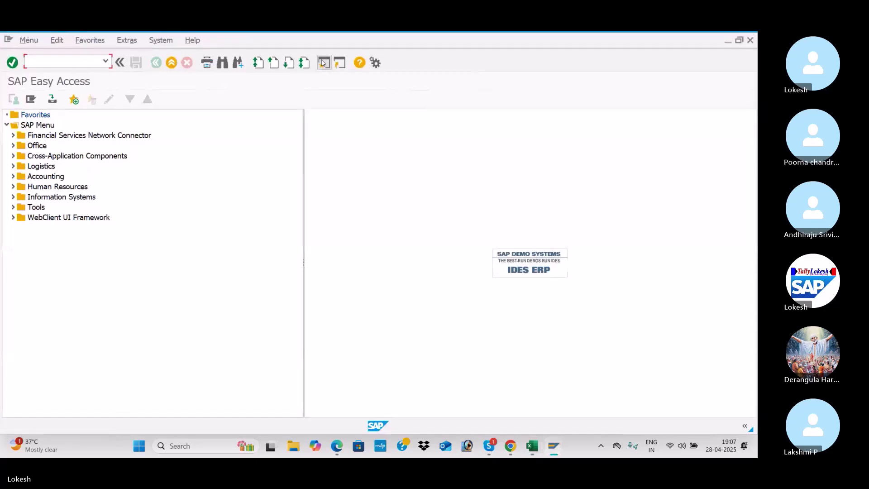
{"action": "type", "text": "FB60"}
{"action": "key", "text": "Return"}
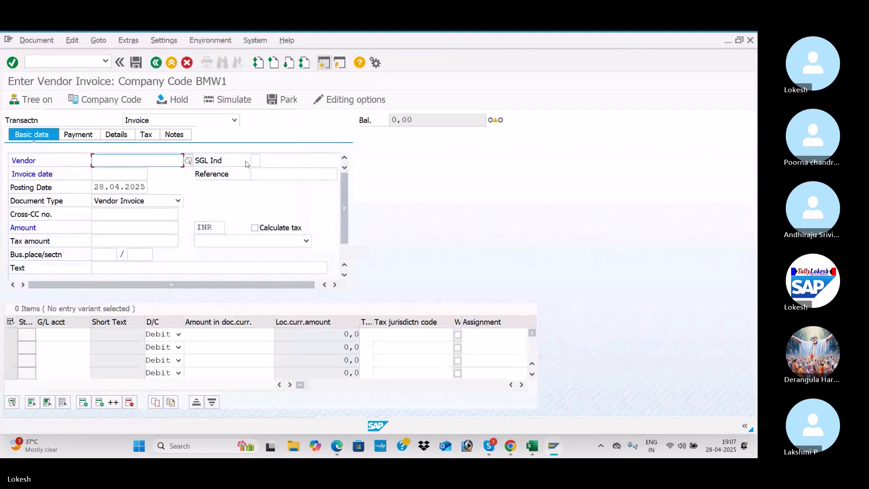
Start the invoice for vendor FASTRACK PVT LTD, found by company code BMW1, with invoice date 28.04.2025.
{"action": "left_click", "coordinate": [187, 161]}
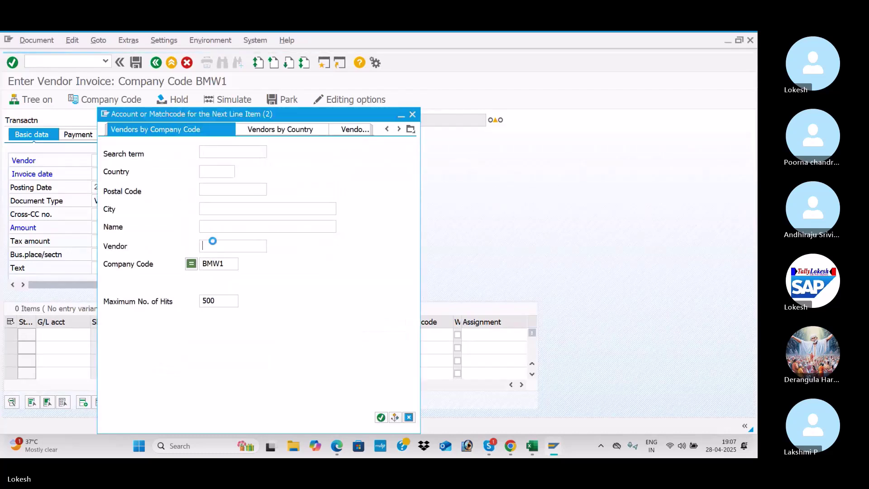
{"action": "key", "text": "Return"}
{"action": "key", "text": "Return"}
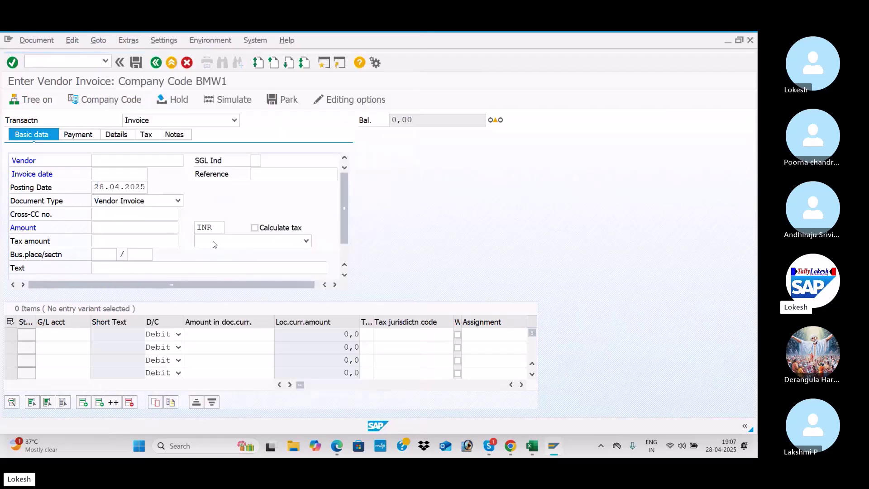
{"action": "left_click", "coordinate": [109, 170]}
{"action": "type", "text": "28"}
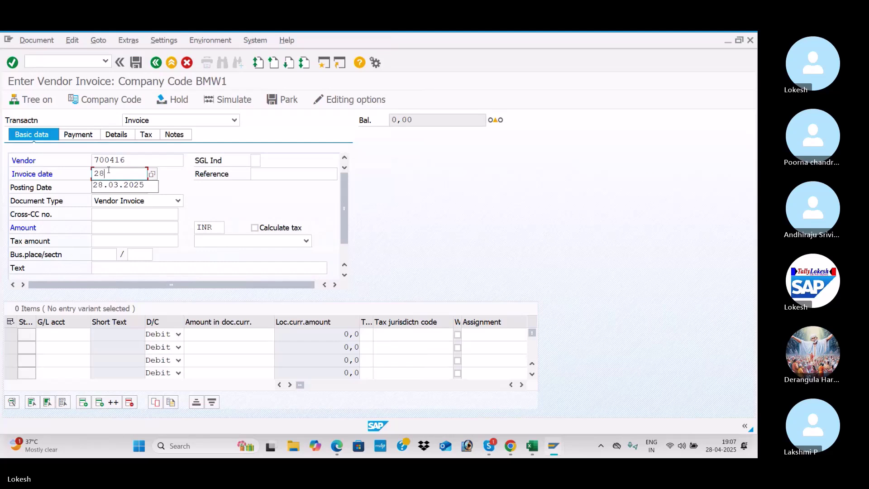
{"action": "type", "text": ".04.2025"}
Set the vendor invoice's reference to BMW-03.
{"action": "key", "text": "Tab"}
{"action": "key", "text": "Down"}
{"action": "key", "text": "Down"}
{"action": "key", "text": "Tab"}
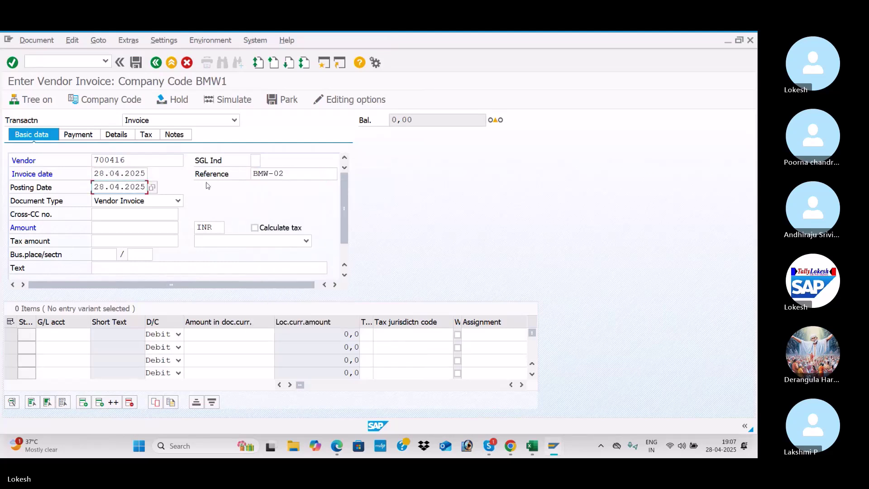
{"action": "left_click", "coordinate": [291, 172]}
{"action": "key", "text": "BackSpace"}
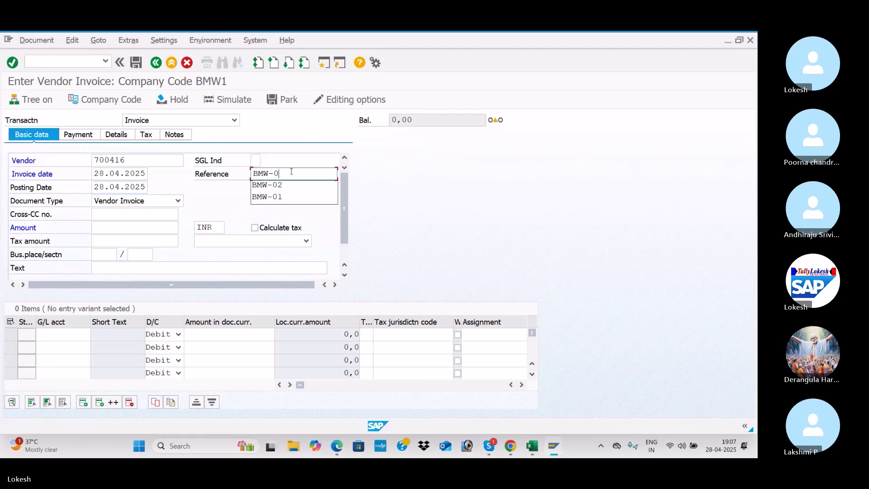
{"action": "type", "text": "3"}
Set the invoice amount to 300000 INR and the header text to VENDOR INVOICE.
{"action": "left_click", "coordinate": [117, 229]}
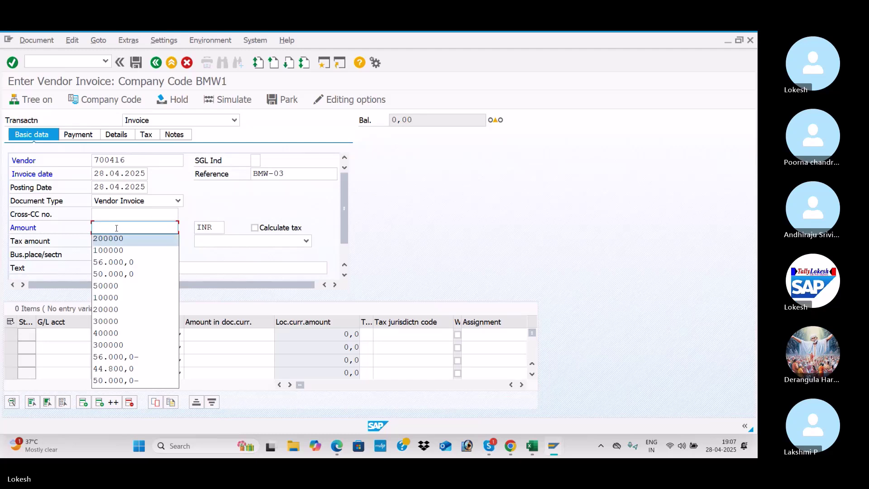
{"action": "type", "text": "300"}
{"action": "key", "text": "Down"}
{"action": "key", "text": "Down"}
{"action": "key", "text": "Return"}
{"action": "key", "text": "Tab"}
{"action": "key", "text": "Tab"}
{"action": "key", "text": "Tab"}
{"action": "key", "text": "Tab"}
{"action": "key", "text": "Tab"}
{"action": "key", "text": "Tab"}
{"action": "key", "text": "Tab"}
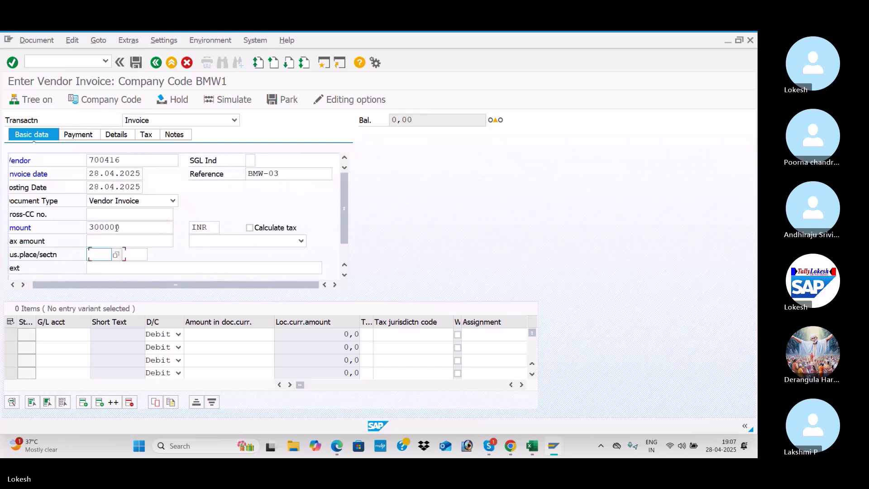
{"action": "key", "text": "Return"}
{"action": "key", "text": "Tab"}
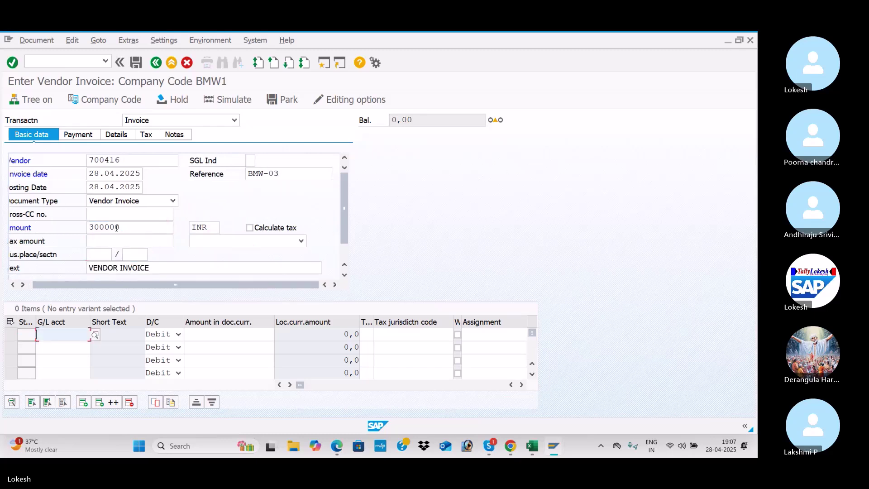
Enter a debit line for the Purchase G/L account of company code BMW1 with an amount of 30000.
{"action": "left_click", "coordinate": [95, 335]}
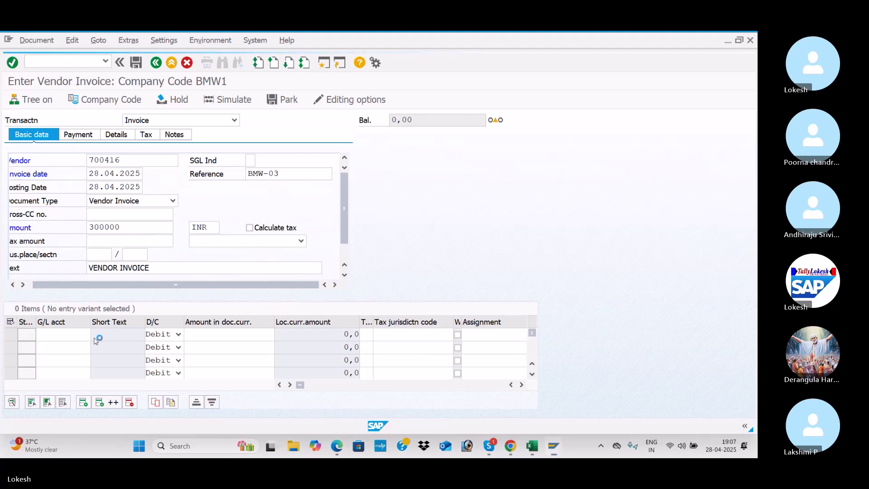
{"action": "key", "text": "Return"}
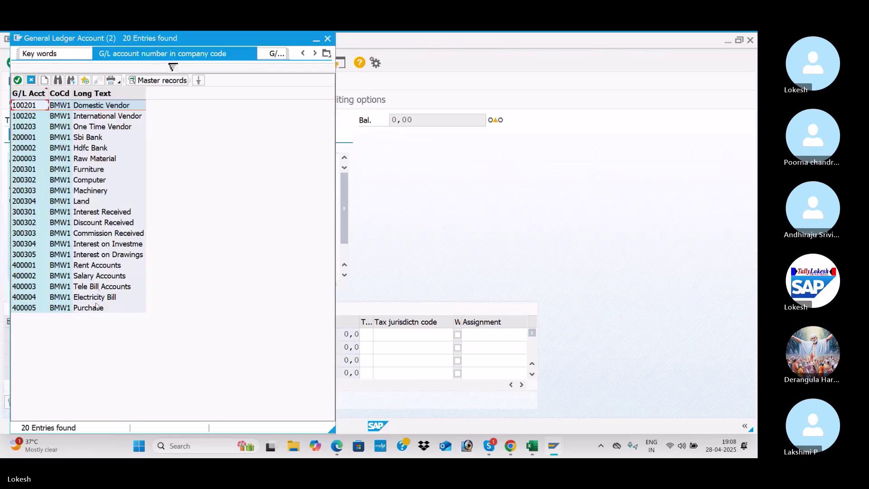
{"action": "double_click", "coordinate": [96, 308]}
{"action": "key", "text": "Tab"}
{"action": "key", "text": "Tab"}
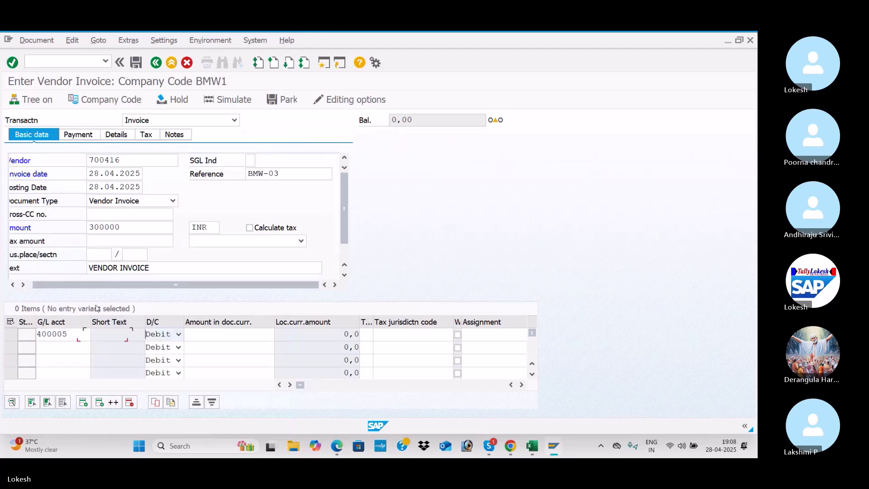
{"action": "type", "text": "30000"}
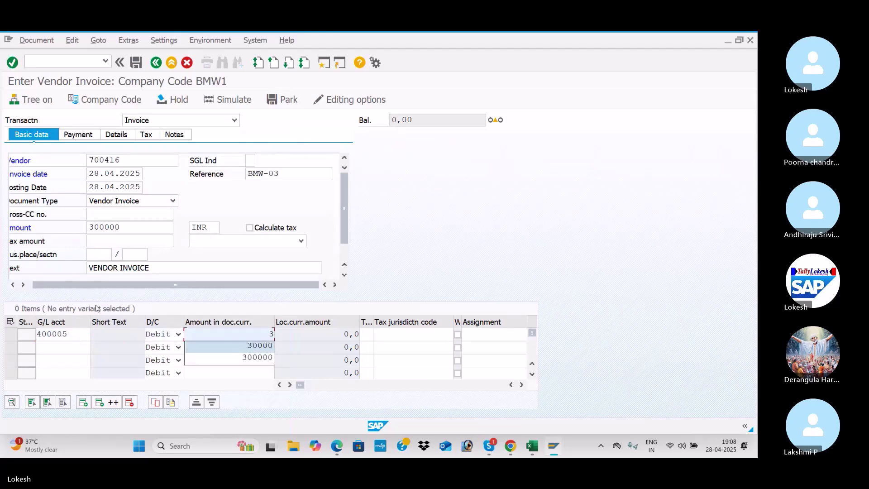
{"action": "key", "text": "Tab"}
{"action": "key", "text": "Tab"}
{"action": "key", "text": "Tab"}
{"action": "key", "text": "Tab"}
{"action": "key", "text": "Tab"}
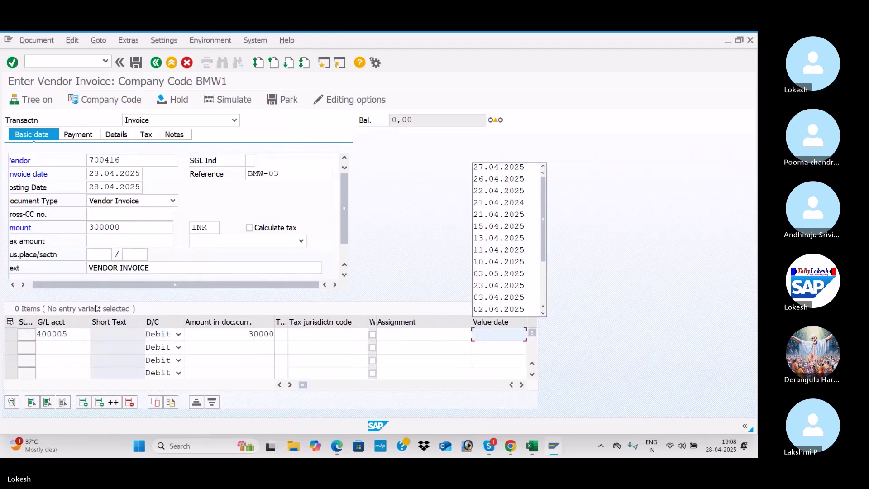
Give the Purchase line the value date 28.04.2025 and the text Purchase A/c, leaving its long text empty.
{"action": "type", "text": "28"}
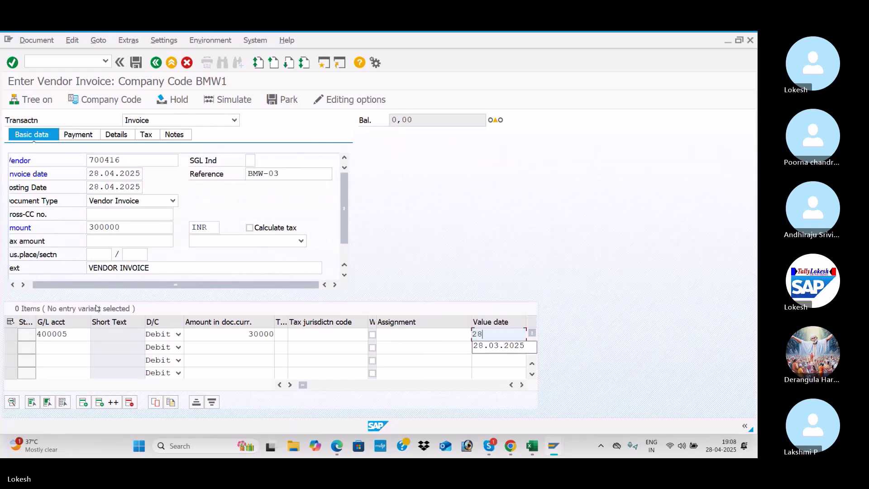
{"action": "type", "text": ".2"}
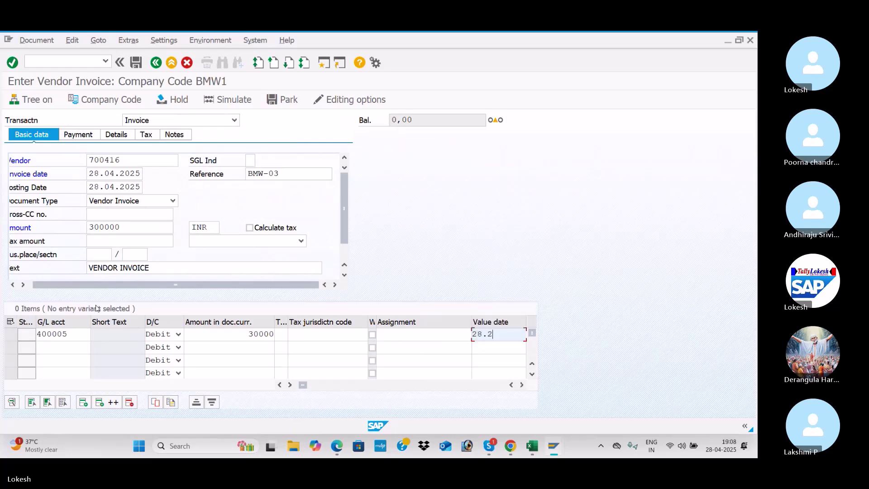
{"action": "key", "text": "BackSpace"}
{"action": "type", "text": "04.2025"}
{"action": "key", "text": "Tab"}
{"action": "key", "text": "Tab"}
{"action": "key", "text": "Return"}
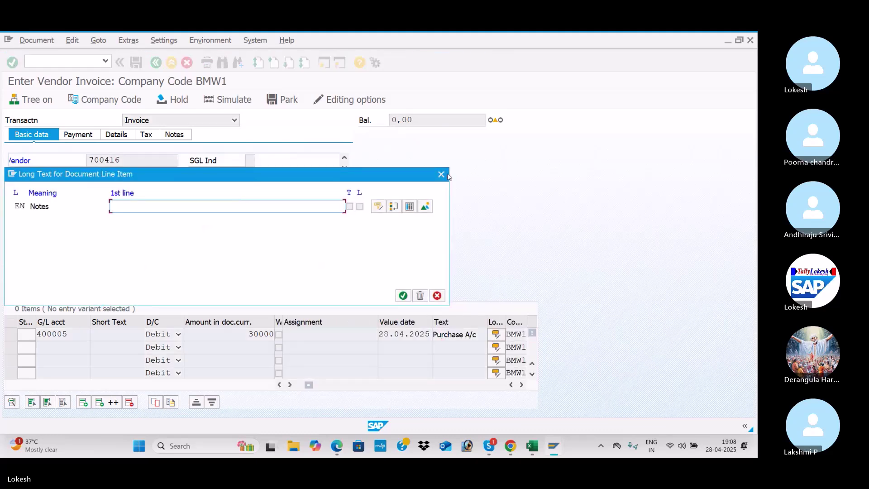
{"action": "left_click", "coordinate": [442, 174]}
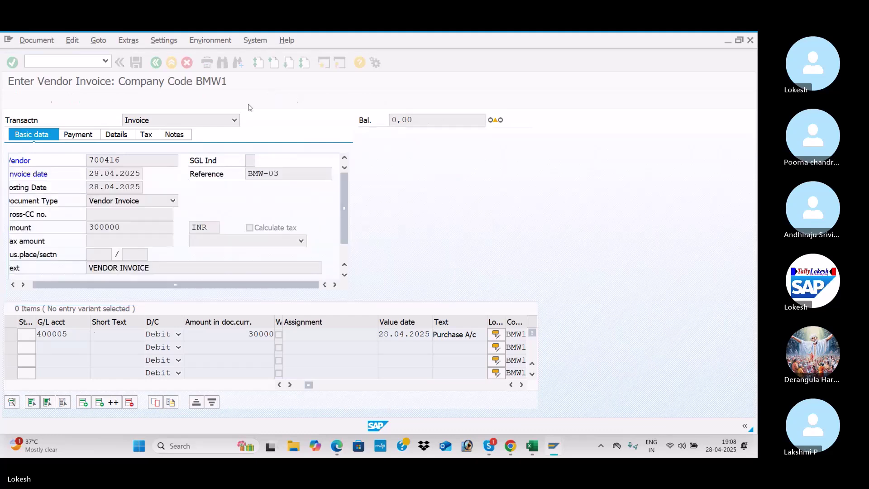
Correct the Purchase line's amount to 300000, and simulate and post the vendor invoice.
{"action": "left_click", "coordinate": [238, 102]}
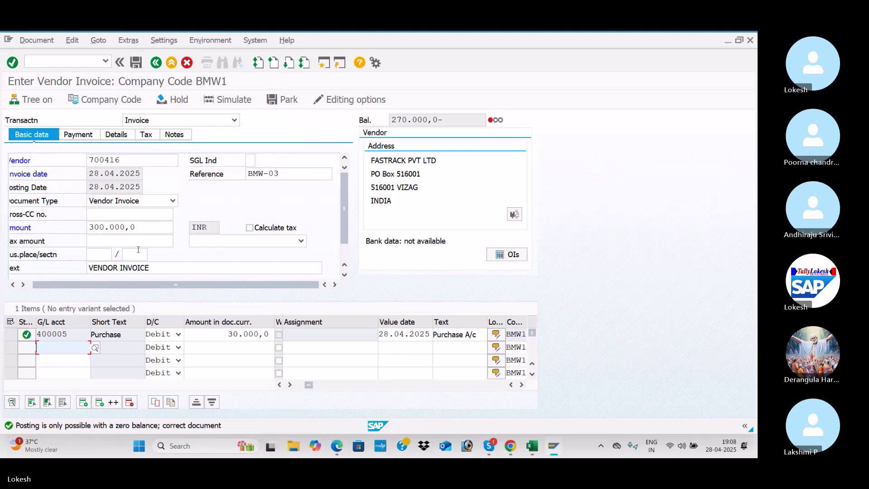
{"action": "left_click_drag", "start_coordinate": [225, 340], "coordinate": [311, 336]}
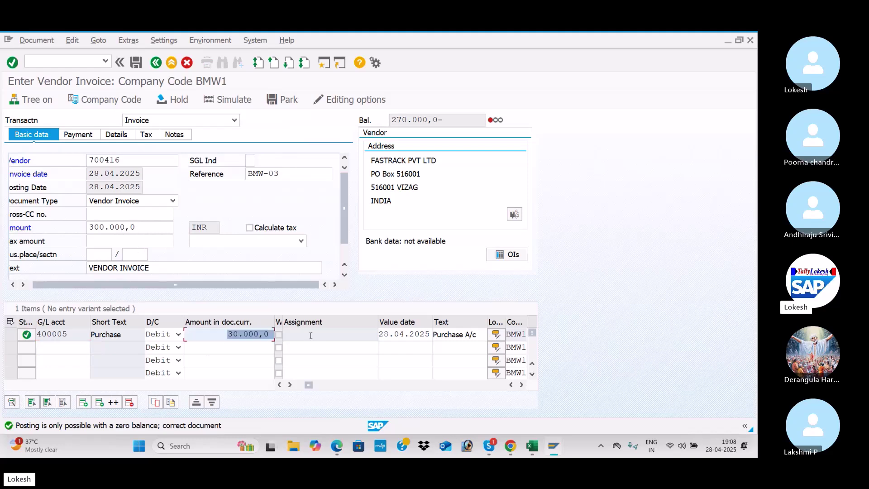
{"action": "type", "text": "300.000"}
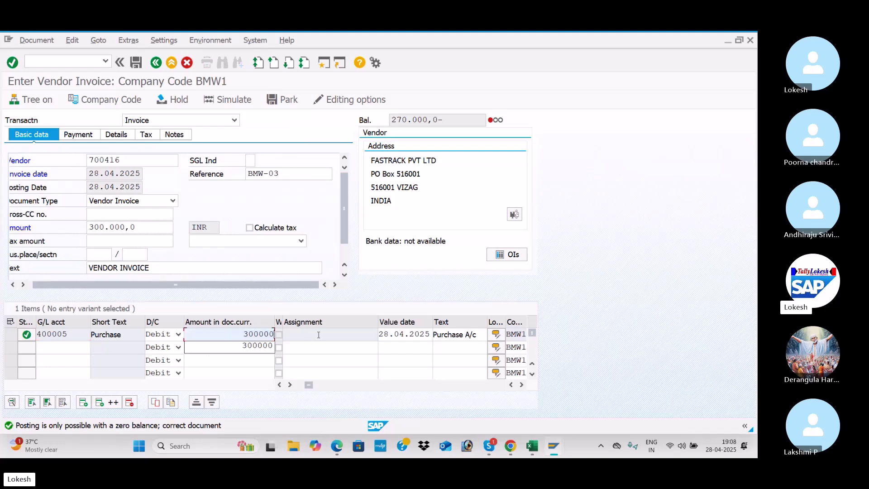
{"action": "key", "text": "Return"}
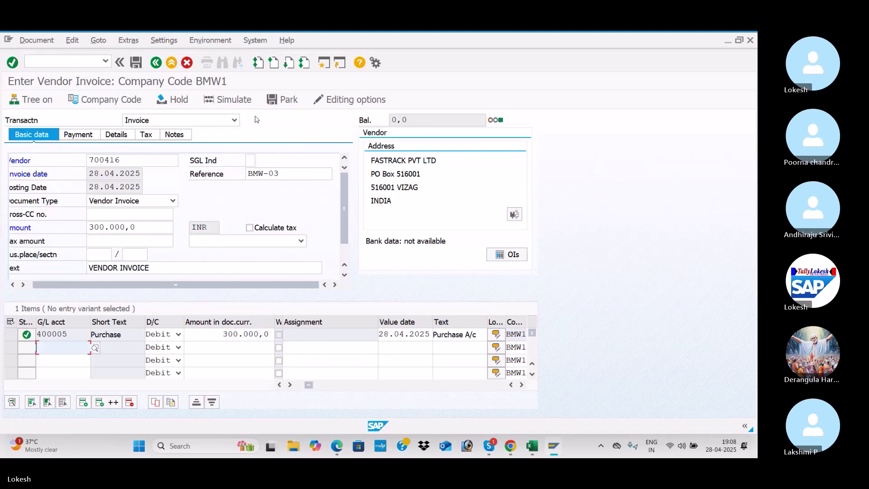
{"action": "left_click", "coordinate": [251, 99]}
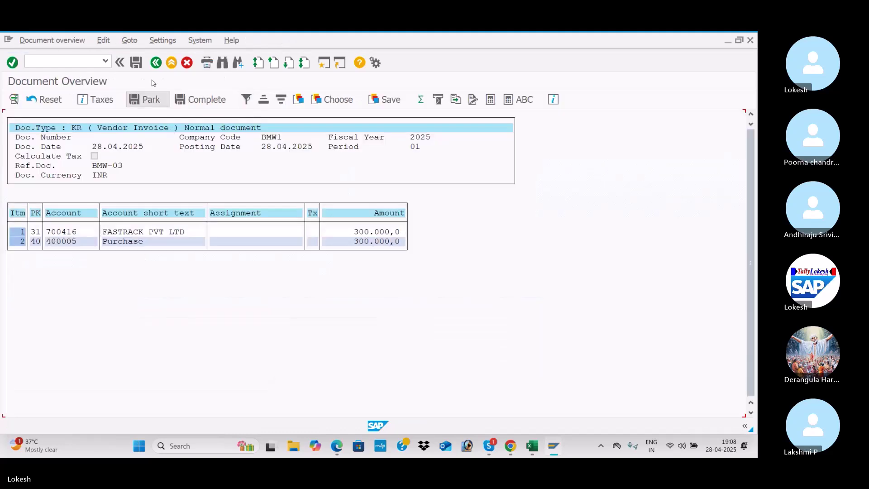
{"action": "left_click", "coordinate": [136, 63]}
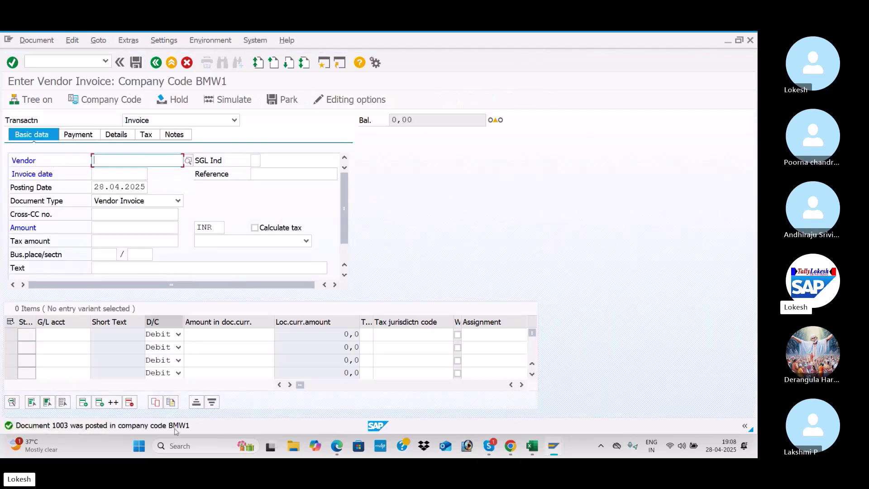
Switch to the Vendor Line Item Display session and refresh the list of FASTRACK PVT LTD's open items.
{"action": "key", "text": "alt+Tab"}
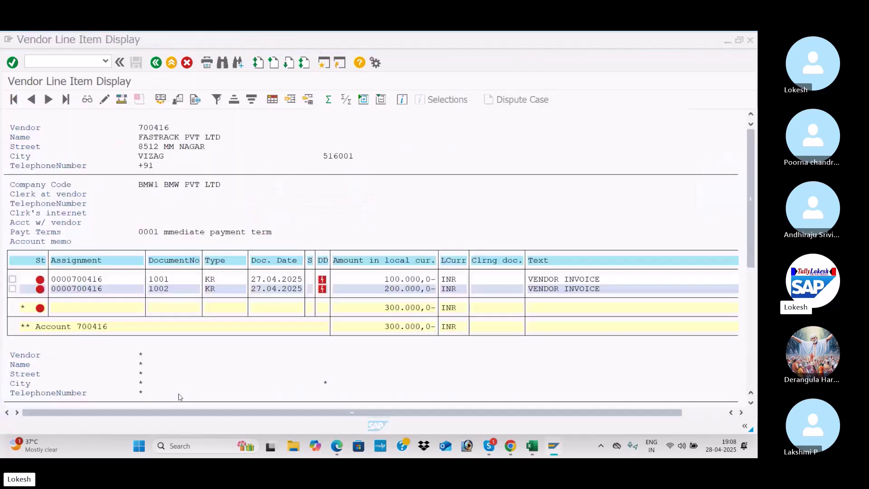
{"action": "left_click", "coordinate": [30, 44]}
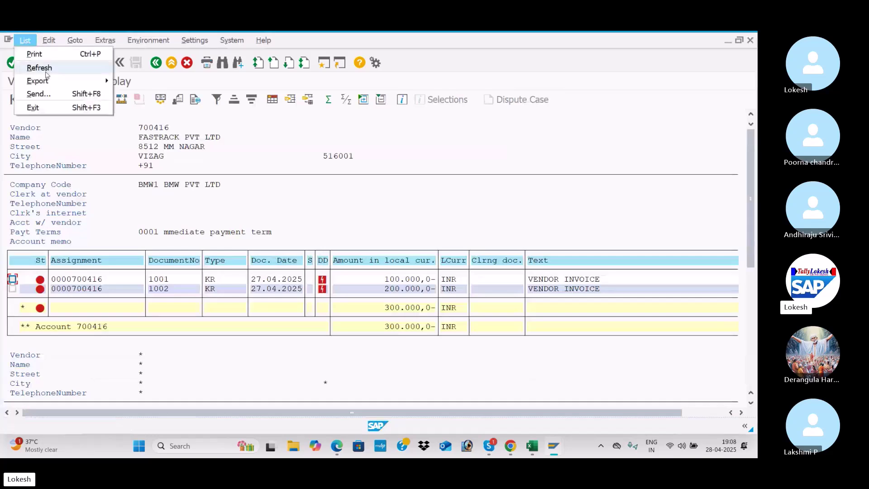
{"action": "left_click", "coordinate": [44, 70]}
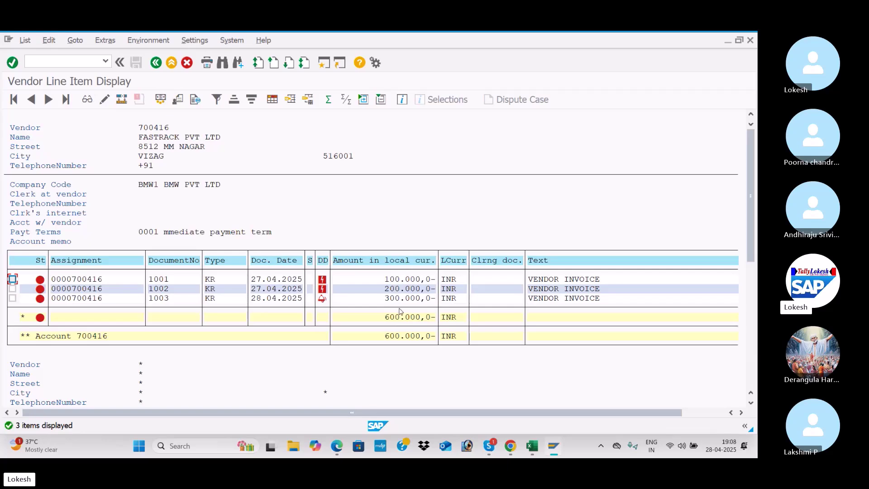
Switch to the Vendor Payment Manual Clearing sheet in Excel, check the Standard Clearing row and enter 100000 in cell D15.
{"action": "key", "text": "alt+Tab"}
{"action": "key", "text": "alt+Tab"}
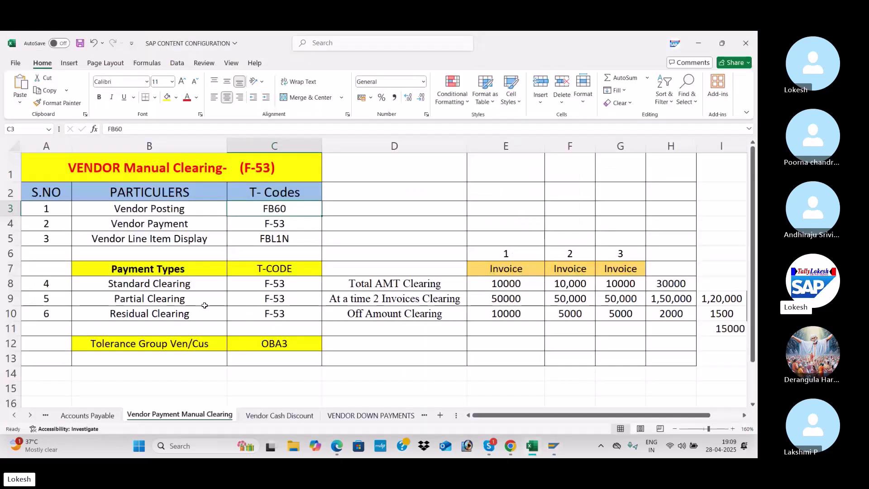
{"action": "left_click", "coordinate": [171, 284]}
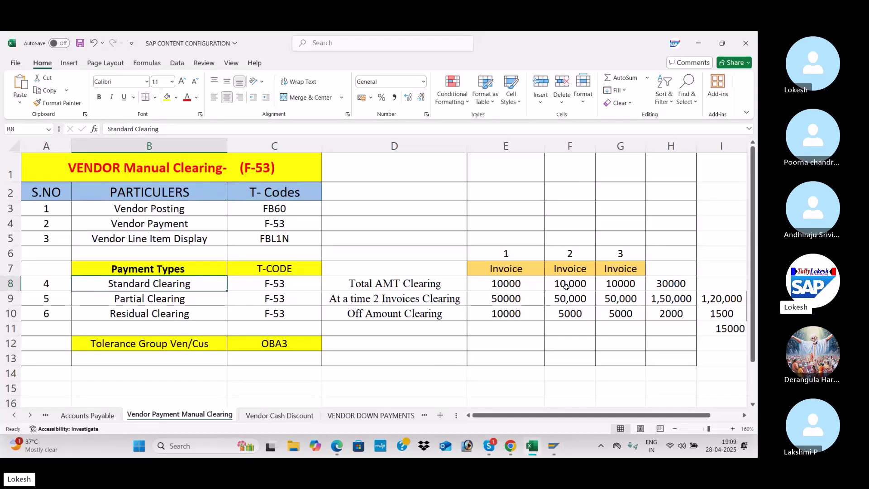
{"action": "scroll", "coordinate": [385, 340], "scroll_direction": "down", "scroll_amount": 1}
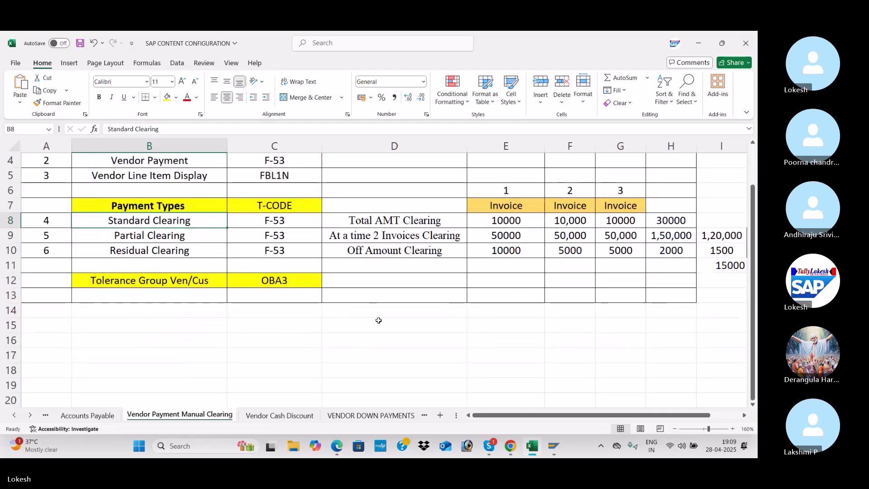
{"action": "left_click", "coordinate": [396, 330]}
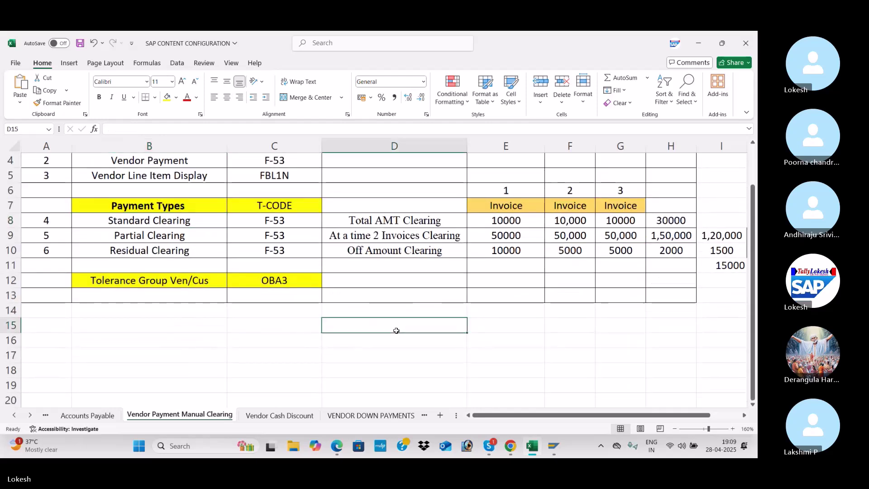
{"action": "type", "text": "100000"}
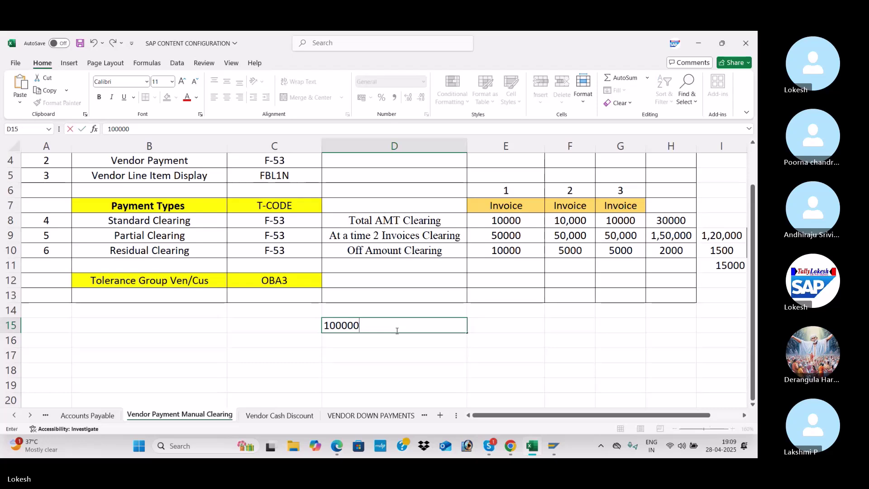
{"action": "key", "text": "Tab"}
{"action": "left_click", "coordinate": [433, 329]}
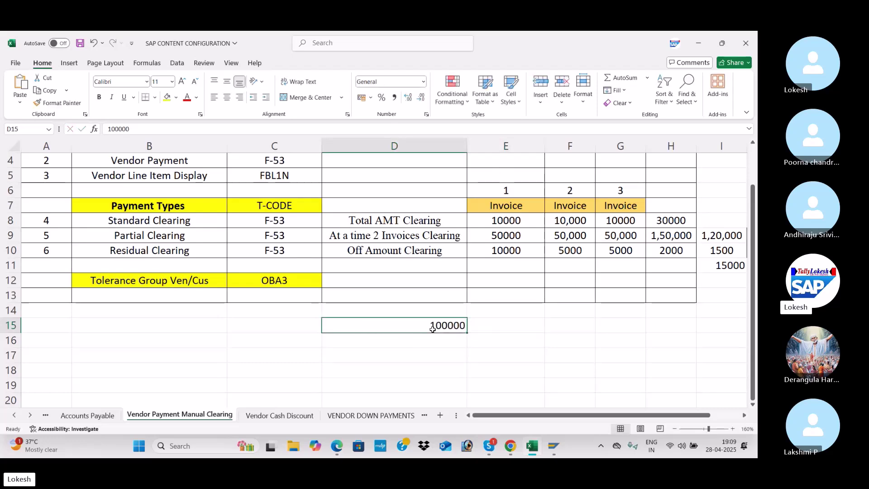
Glance at the vendor line items in SAP and return to the transaction code table in the Excel sheet.
{"action": "key", "text": "alt+Tab"}
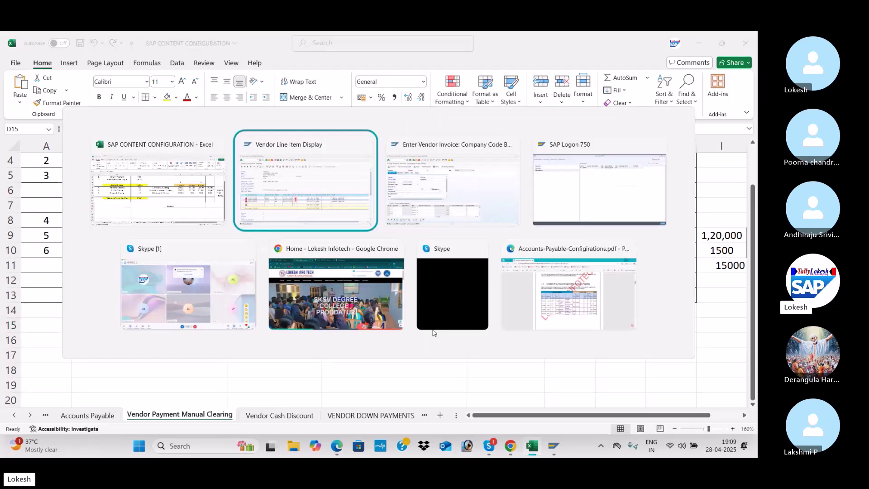
{"action": "key", "text": "alt+Tab"}
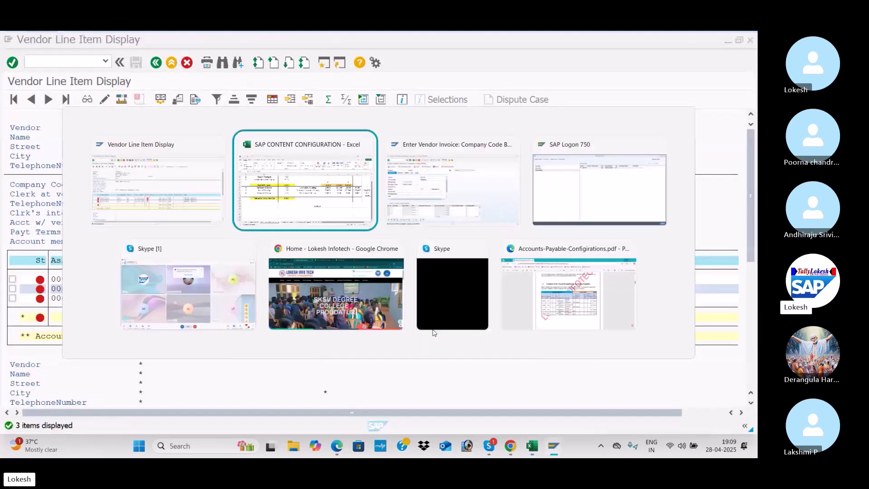
{"action": "scroll", "coordinate": [263, 219], "scroll_direction": "up", "scroll_amount": 1}
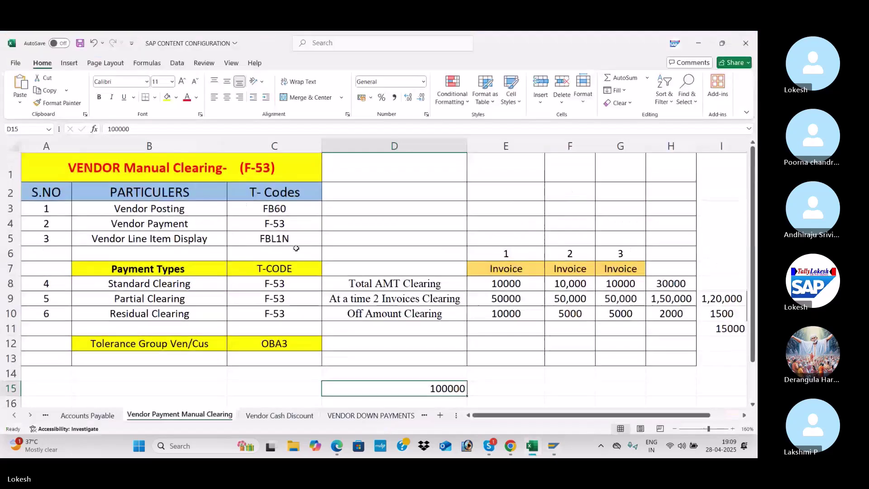
Check the Vendor Payment transaction code in the Excel table, switch to the SAP vendor invoice session and open transaction F-53.
{"action": "left_click", "coordinate": [261, 226]}
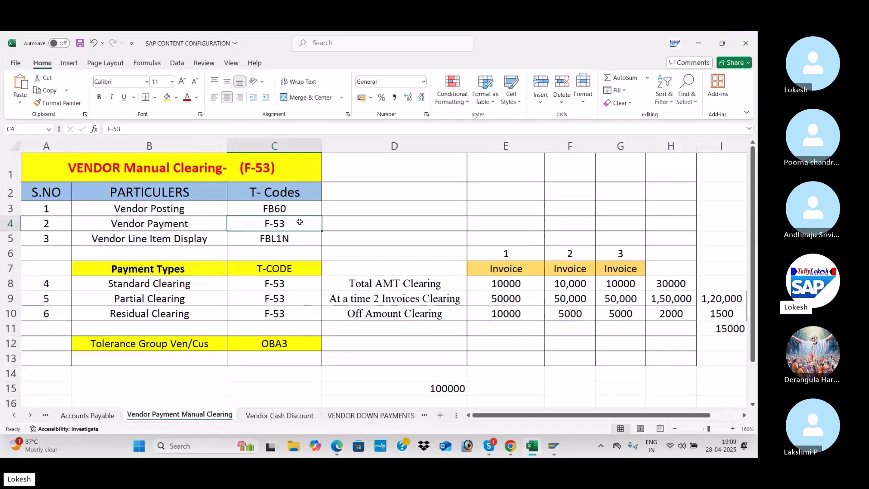
{"action": "key", "text": "alt+Tab"}
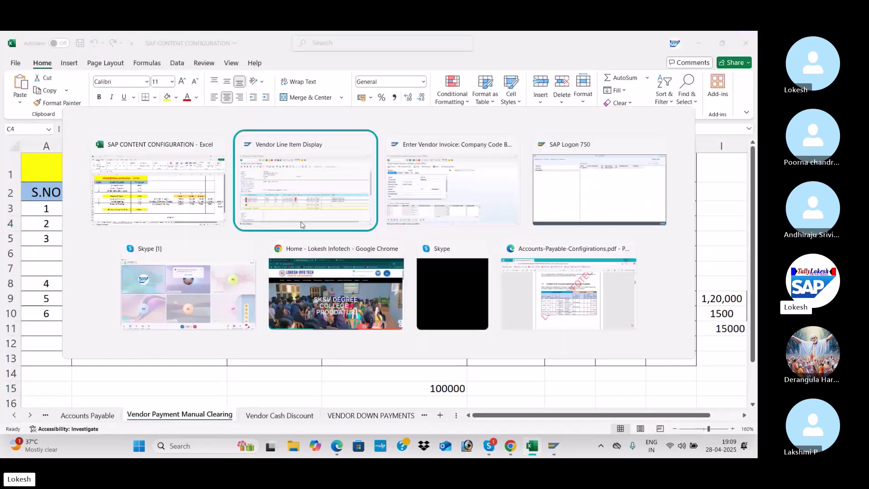
{"action": "key", "text": "alt+Tab"}
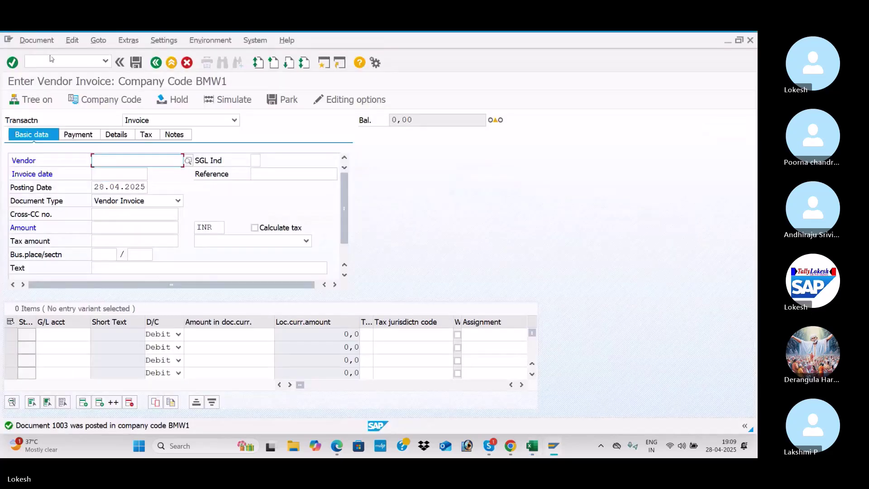
{"action": "left_click", "coordinate": [51, 59]}
{"action": "type", "text": "/nf-53"}
{"action": "key", "text": "Return"}
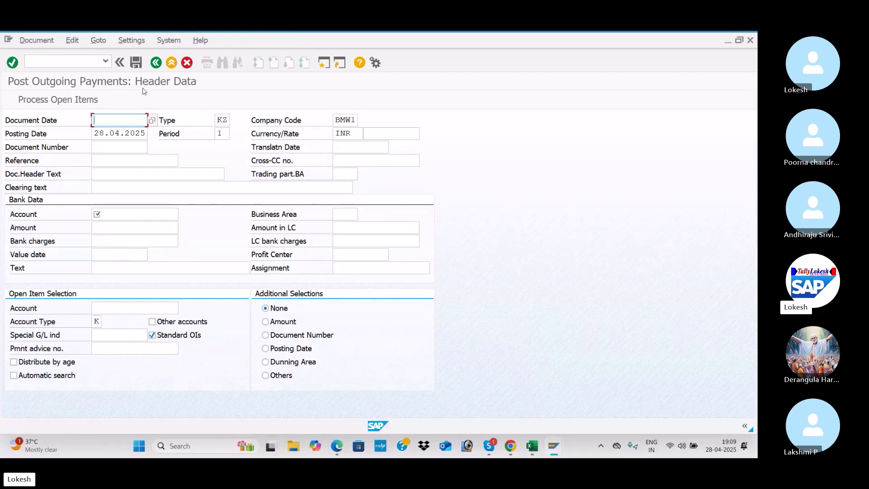
Set the outgoing payment's document date to 28.04.2025 and its reference to 004.
{"action": "left_click", "coordinate": [143, 115]}
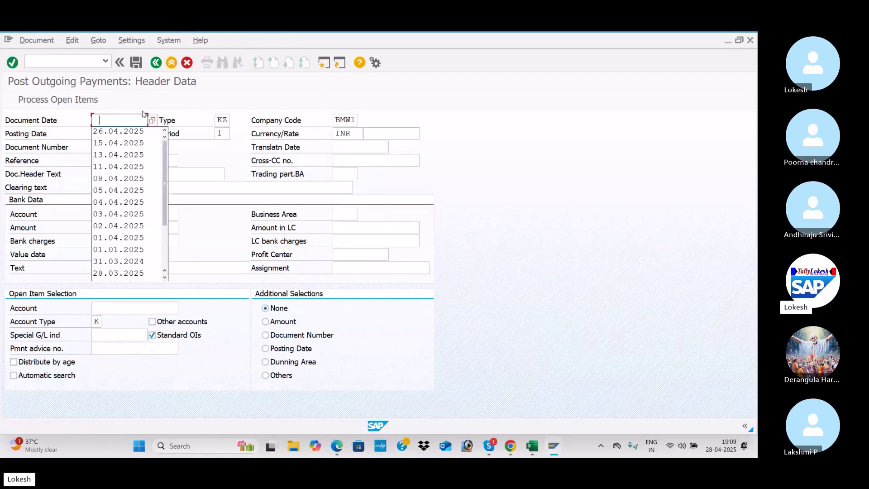
{"action": "type", "text": "28.04.2025"}
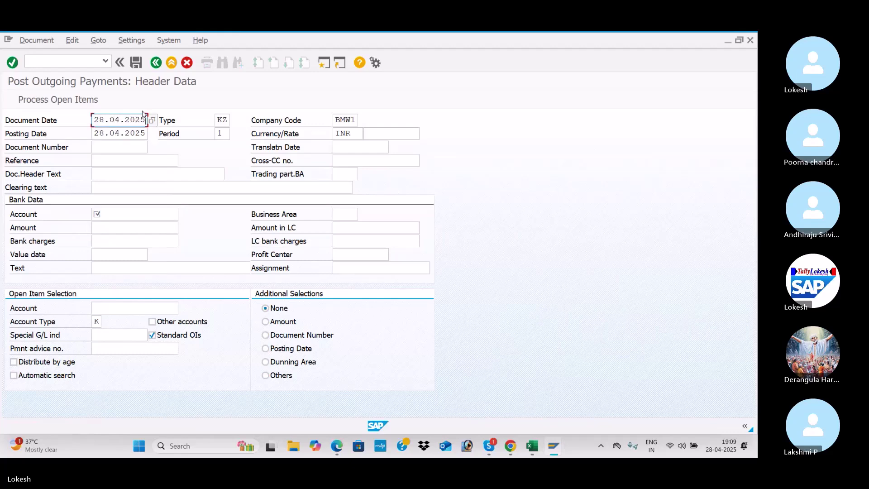
{"action": "key", "text": "Tab"}
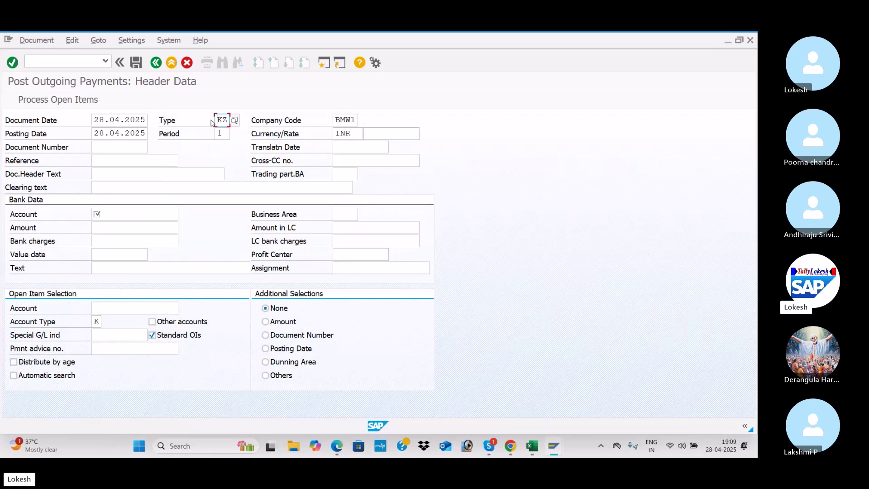
{"action": "key", "text": "Tab"}
{"action": "key", "text": "Tab"}
{"action": "key", "text": "Tab"}
{"action": "key", "text": "Tab"}
{"action": "key", "text": "Tab"}
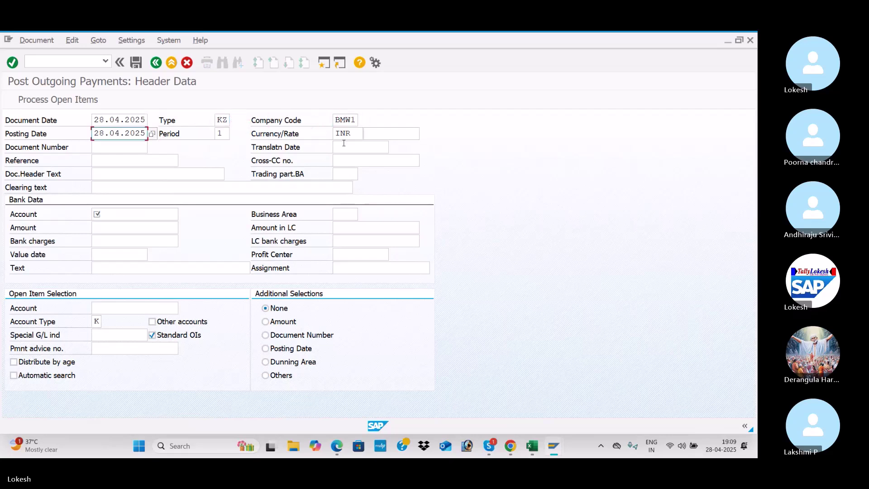
{"action": "key", "text": "Tab"}
{"action": "key", "text": "Tab"}
{"action": "key", "text": "Tab"}
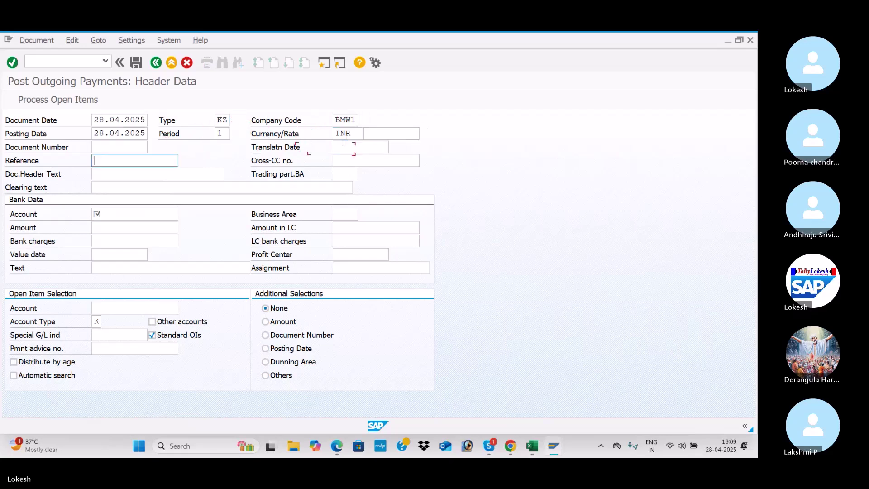
{"action": "type", "text": "004"}
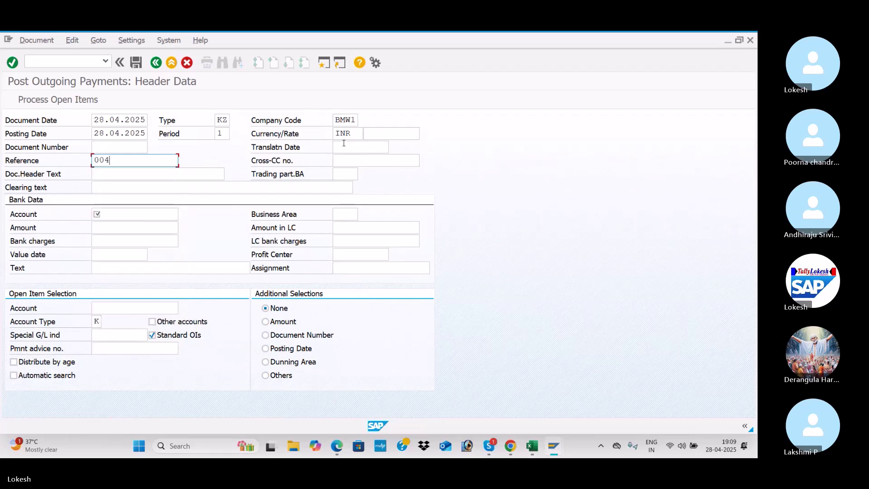
Set the document header text to VENDOR PAYMENT and choose the bank data's G/L account from the value list for the company code.
{"action": "key", "text": "Tab"}
{"action": "key", "text": "Tab"}
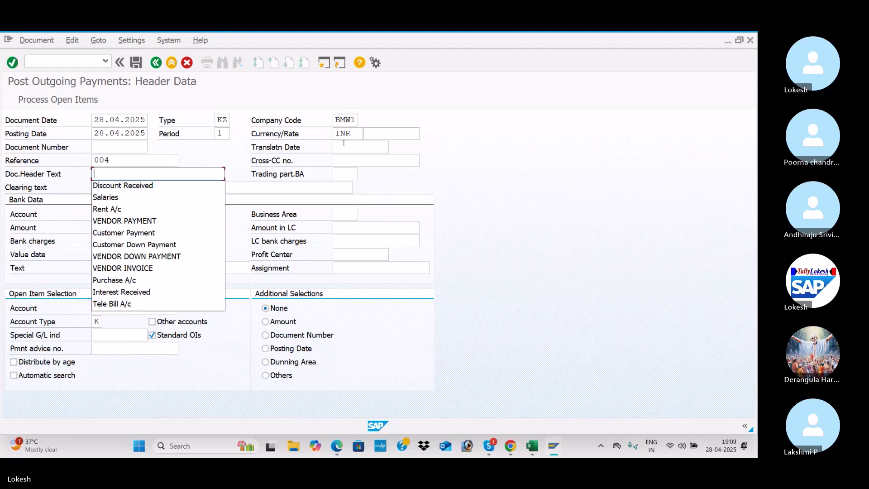
{"action": "type", "text": "V"}
{"action": "key", "text": "Down"}
{"action": "key", "text": "Return"}
{"action": "key", "text": "Tab"}
{"action": "key", "text": "Tab"}
{"action": "left_click", "coordinate": [183, 214]}
{"action": "key", "text": "Return"}
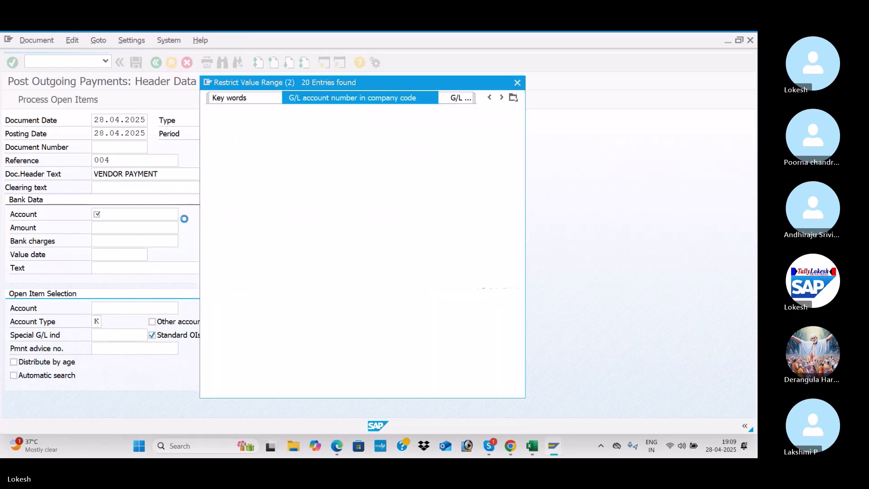
{"action": "double_click", "coordinate": [278, 140]}
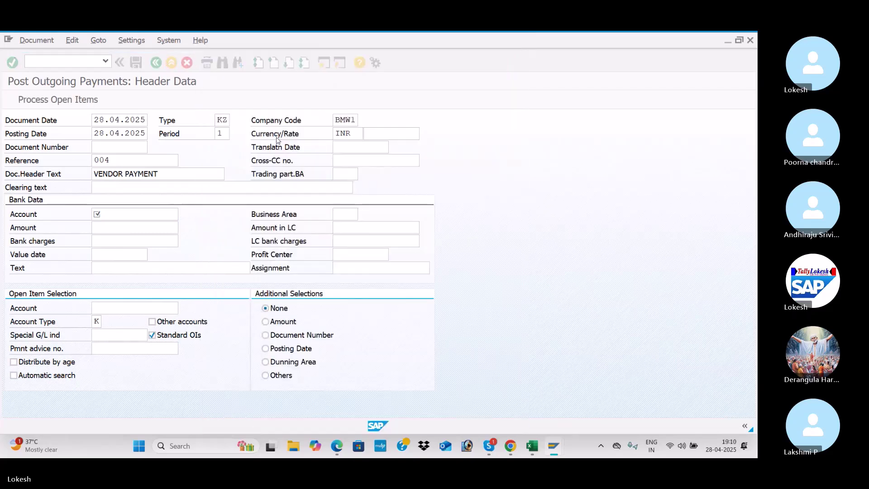
Enter a payment amount of 100000 and a value date of 28.04.2025 in the bank data.
{"action": "key", "text": "Tab"}
{"action": "type", "text": "1"}
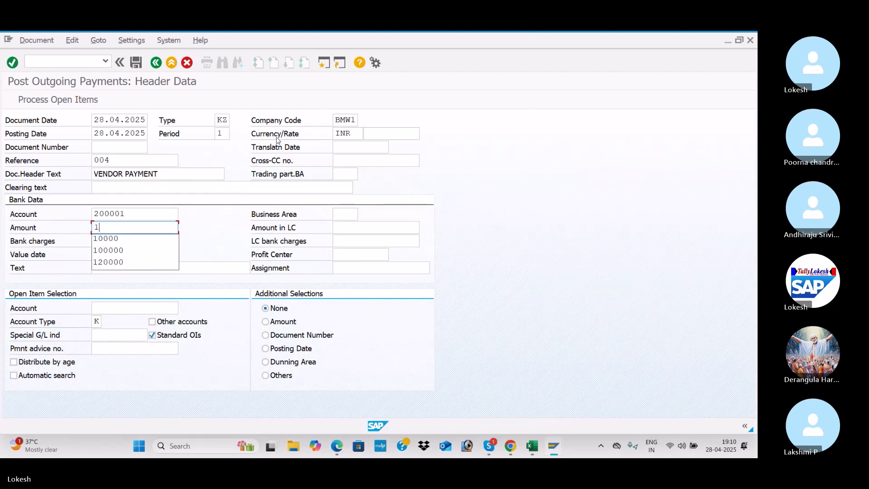
{"action": "key", "text": "Down"}
{"action": "key", "text": "Down"}
{"action": "key", "text": "Tab"}
{"action": "key", "text": "Tab"}
{"action": "type", "text": "28.04.2025"}
Set the bank data's text to the earlier entry VENDOR INVOICE.
{"action": "key", "text": "Tab"}
{"action": "key", "text": "Down"}
{"action": "key", "text": "Down"}
{"action": "key", "text": "Down"}
{"action": "key", "text": "Down"}
{"action": "key", "text": "Down"}
{"action": "key", "text": "Up"}
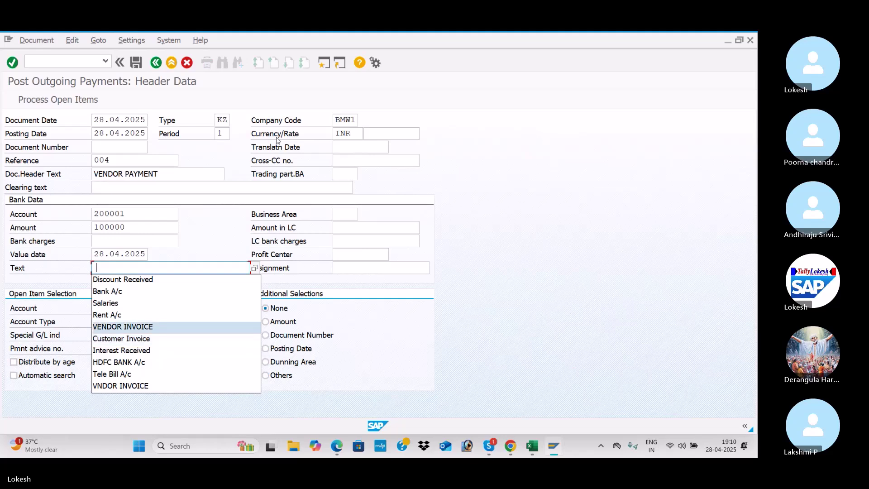
{"action": "key", "text": "Return"}
Look up the vendors of company code BMW1 and choose FASTRACK PVT LTD as the open item selection account.
{"action": "key", "text": "Tab"}
{"action": "key", "text": "Tab"}
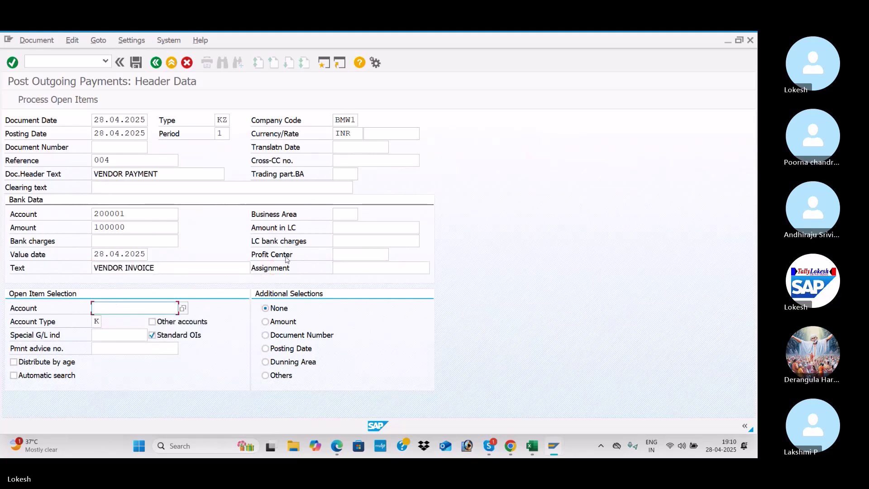
{"action": "left_click", "coordinate": [183, 309]}
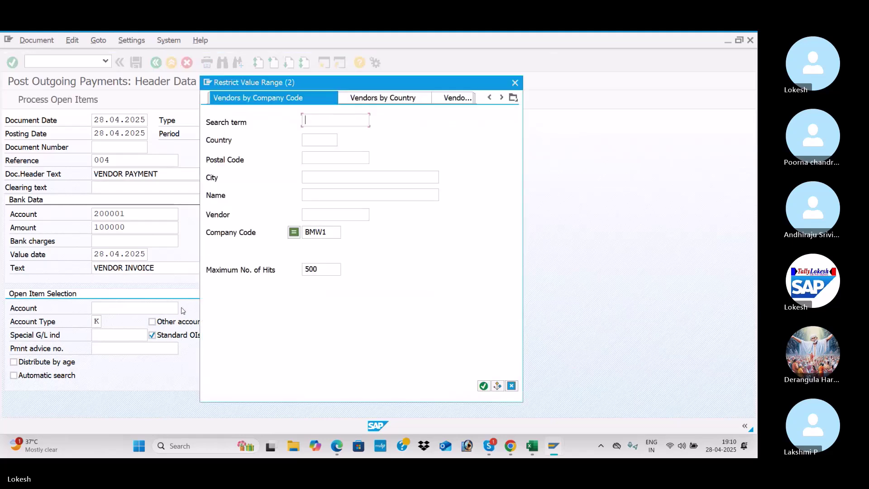
{"action": "key", "text": "Return"}
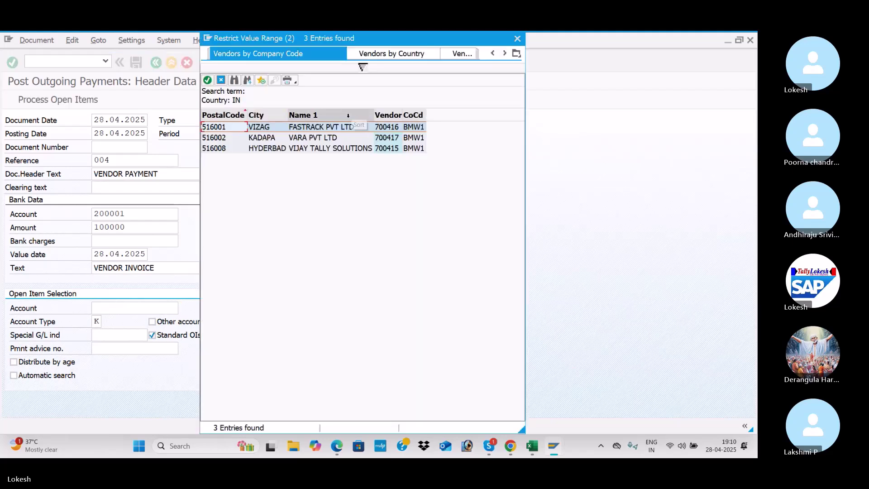
{"action": "double_click", "coordinate": [348, 128]}
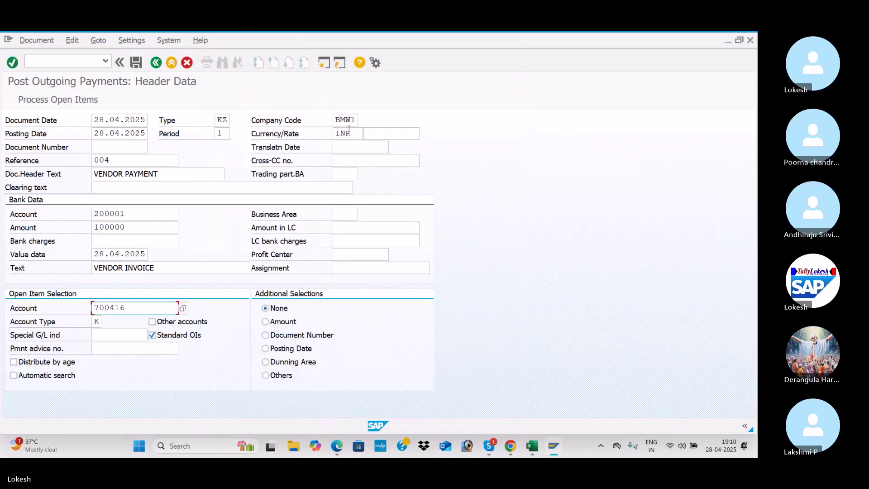
Try to process the vendor's open items and open the detailed explanation of the system message.
{"action": "left_click", "coordinate": [66, 105]}
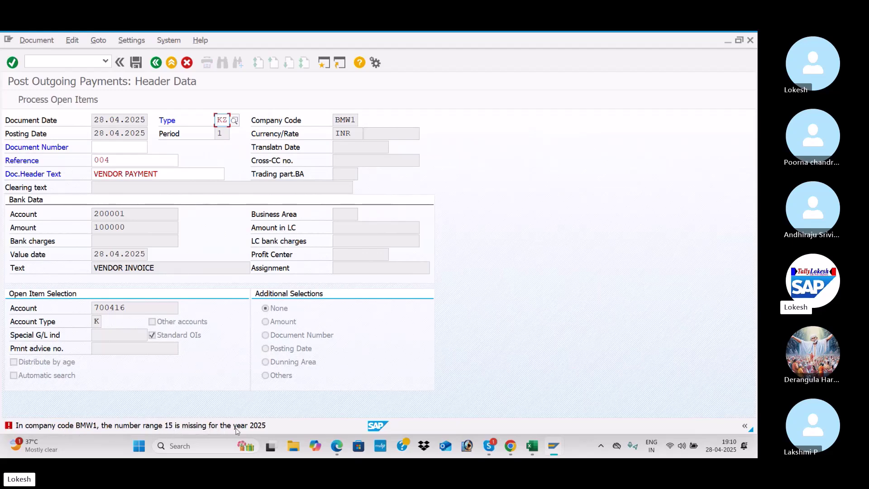
{"action": "double_click", "coordinate": [173, 426]}
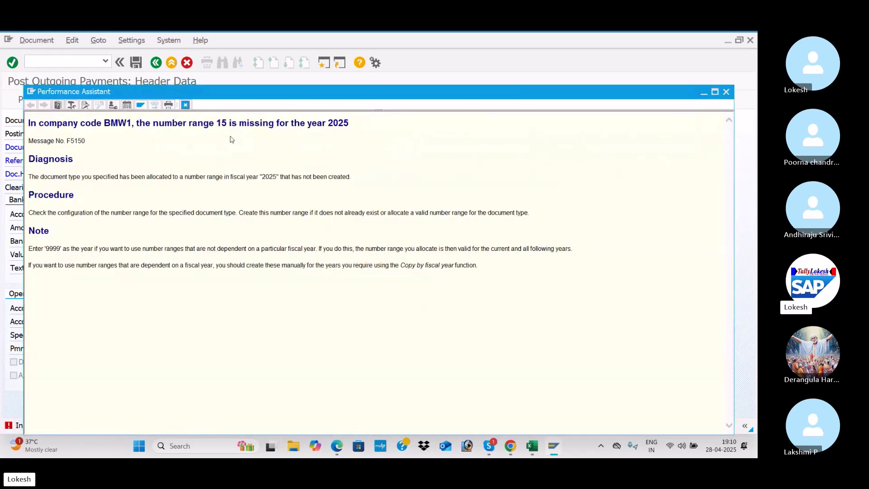
Switch to the Skype call, ring all participants who are not on the call and close the participant list.
{"action": "key", "text": "alt+Tab"}
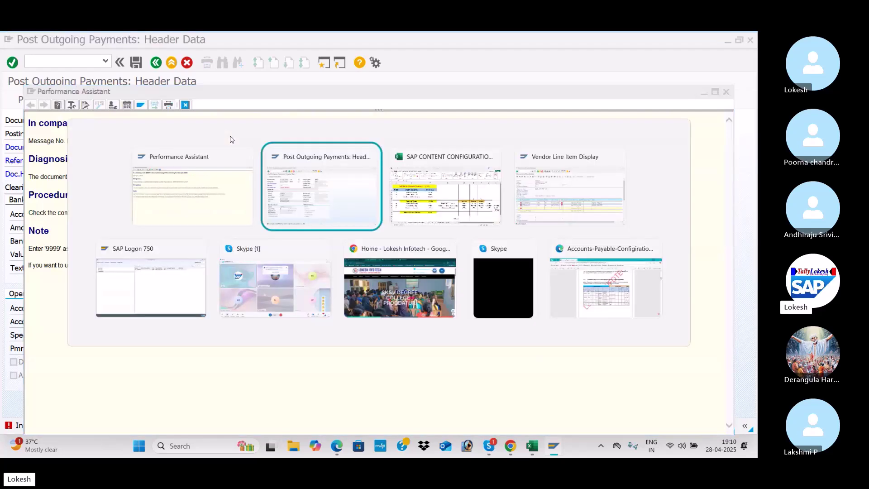
{"action": "key", "text": "Tab"}
{"action": "key", "text": "Tab"}
{"action": "key", "text": "Tab"}
{"action": "key", "text": "Tab"}
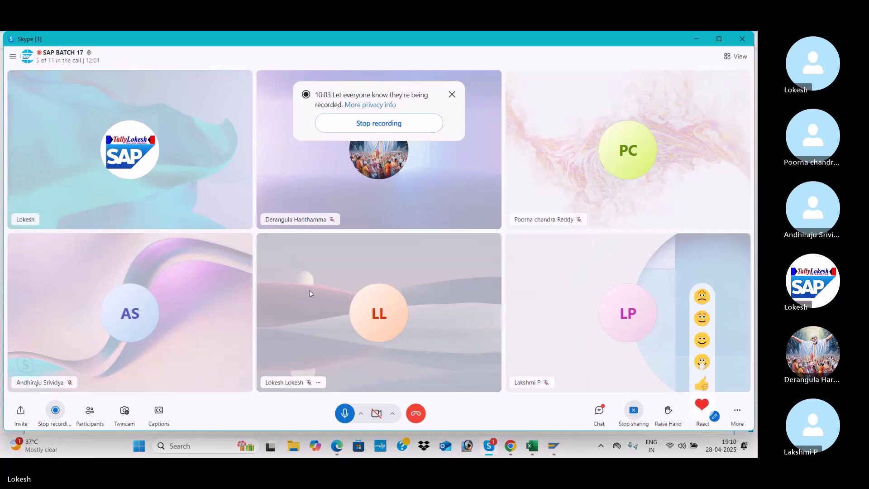
{"action": "left_click", "coordinate": [90, 412]}
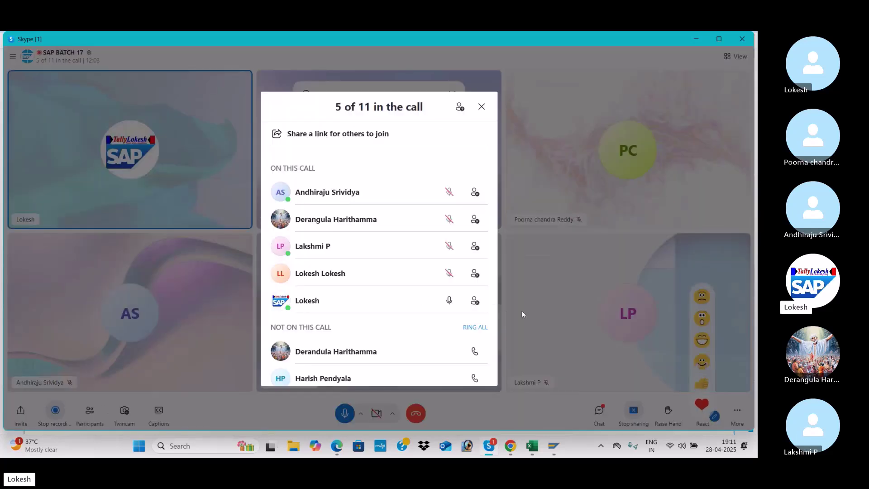
{"action": "scroll", "coordinate": [438, 313], "scroll_direction": "down", "scroll_amount": 2}
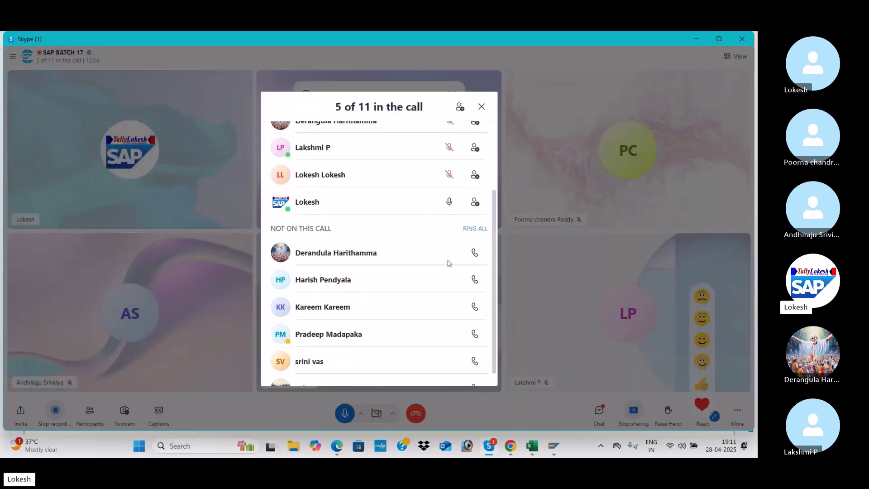
{"action": "left_click", "coordinate": [467, 231]}
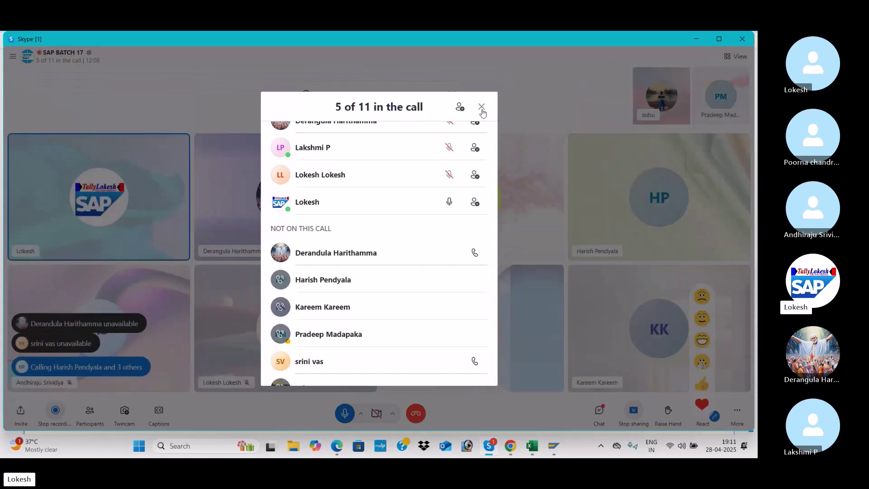
{"action": "left_click", "coordinate": [482, 109]}
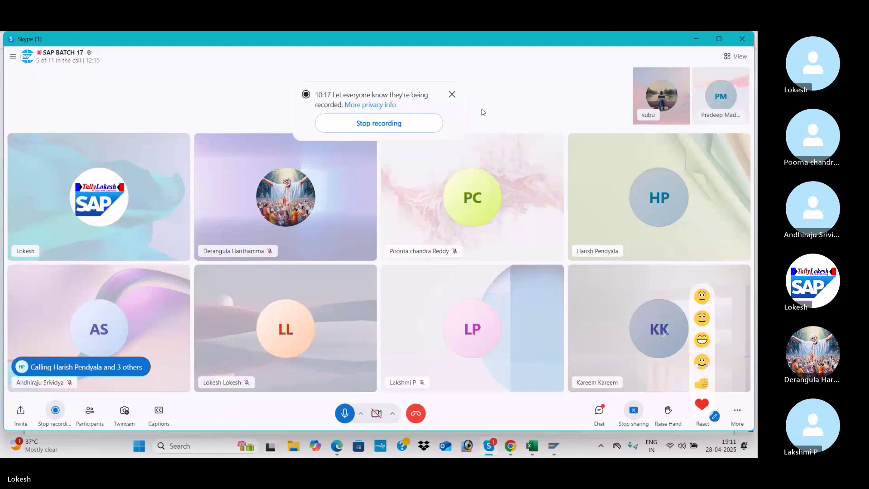
Switch back to SAP, close the Performance Assistant window and return to the Post Outgoing Payments session.
{"action": "key", "text": "alt+Tab"}
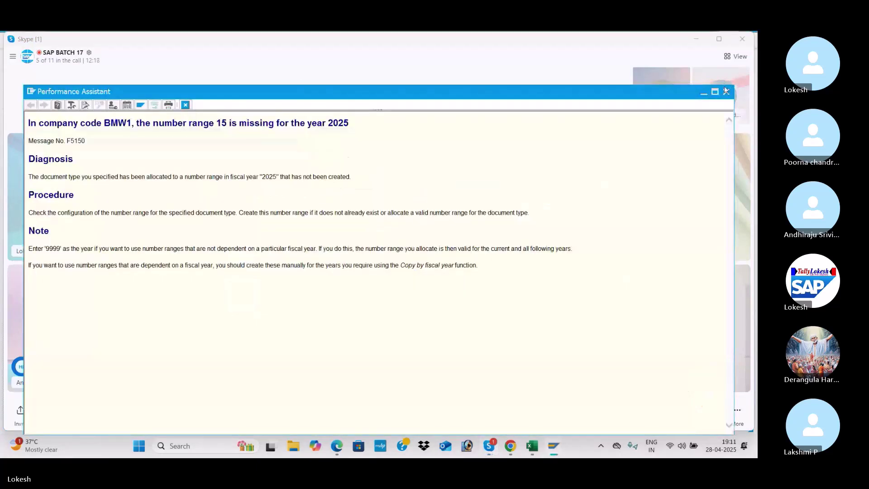
{"action": "left_click", "coordinate": [726, 91]}
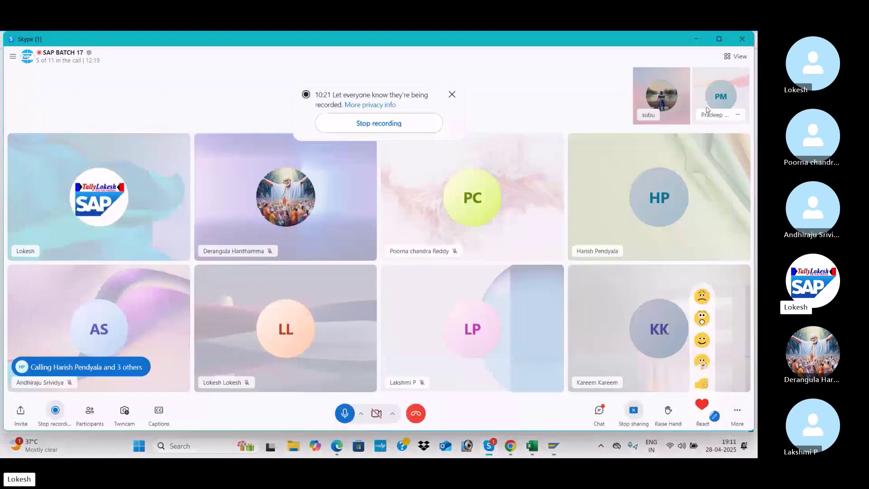
{"action": "key", "text": "alt+Tab"}
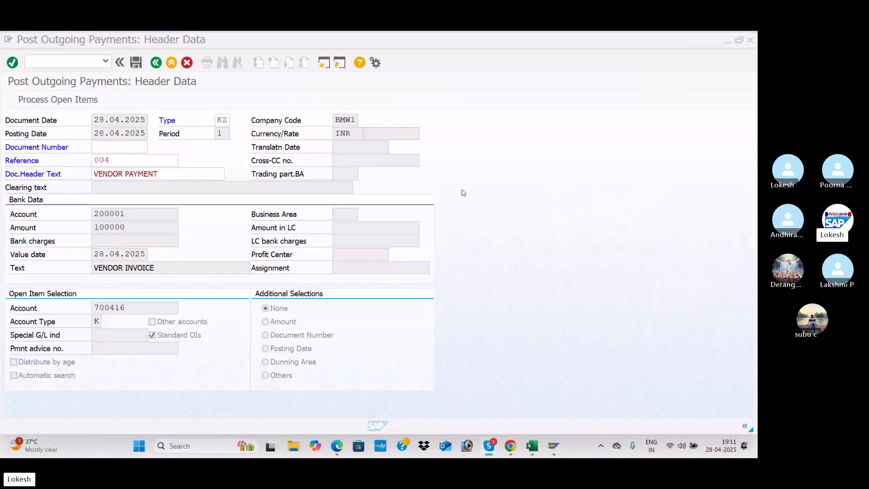
Open transaction FBN1 and open the accounting document number range intervals of company code BMW1 for editing.
{"action": "left_click", "coordinate": [66, 59]}
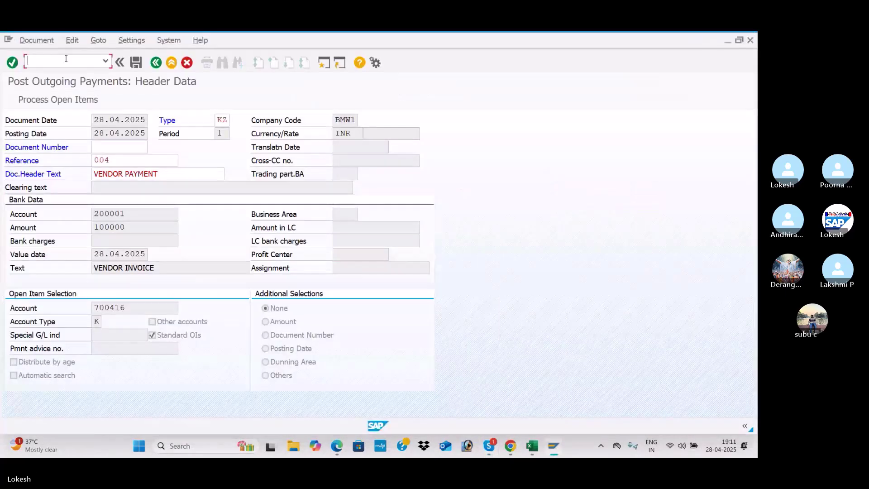
{"action": "type", "text": "/NF"}
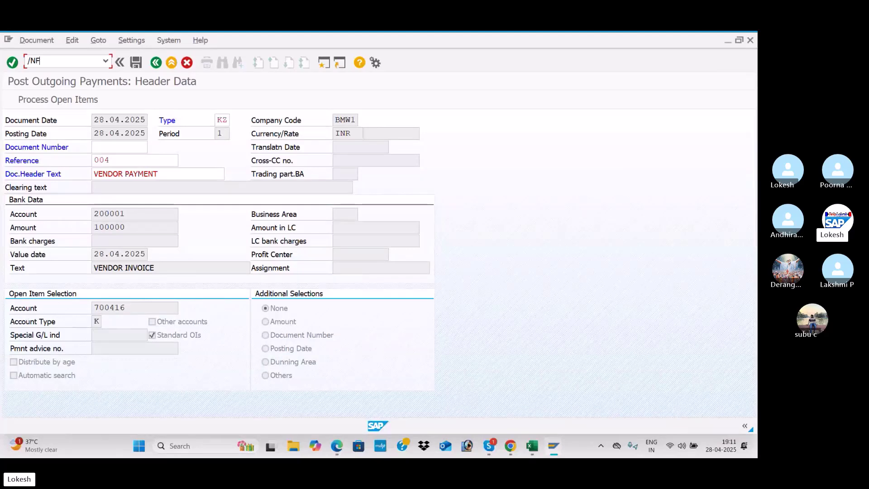
{"action": "type", "text": "BN1"}
{"action": "key", "text": "Return"}
{"action": "key", "text": "space"}
{"action": "left_click", "coordinate": [123, 133]}
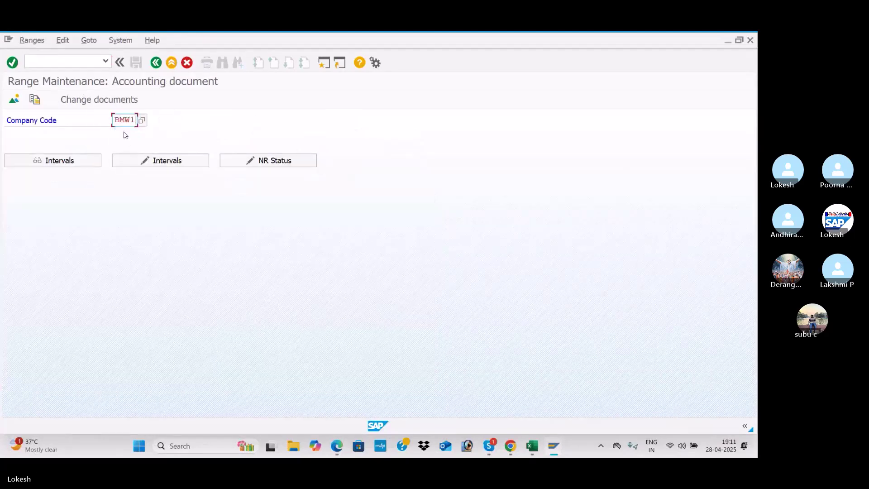
{"action": "left_click", "coordinate": [151, 161]}
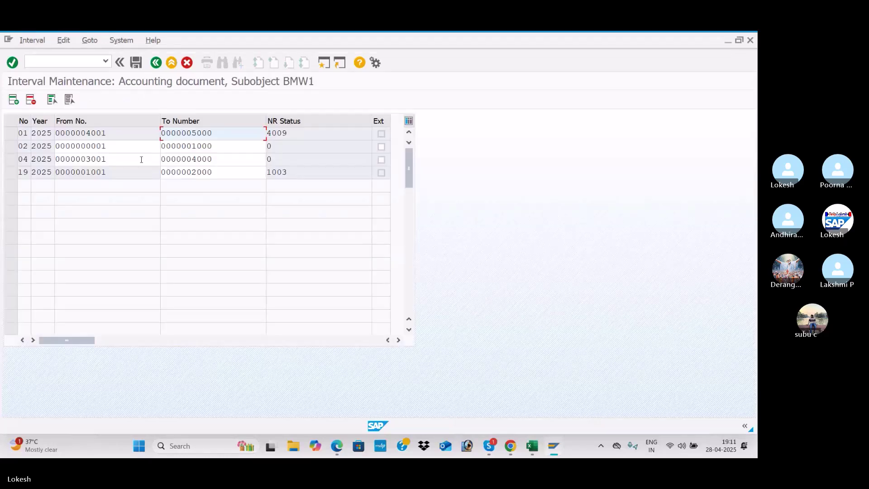
Insert accounting document number range interval 15 for year 2025, running from 4001 to 5000.
{"action": "left_click", "coordinate": [17, 103]}
{"action": "type", "text": "15"}
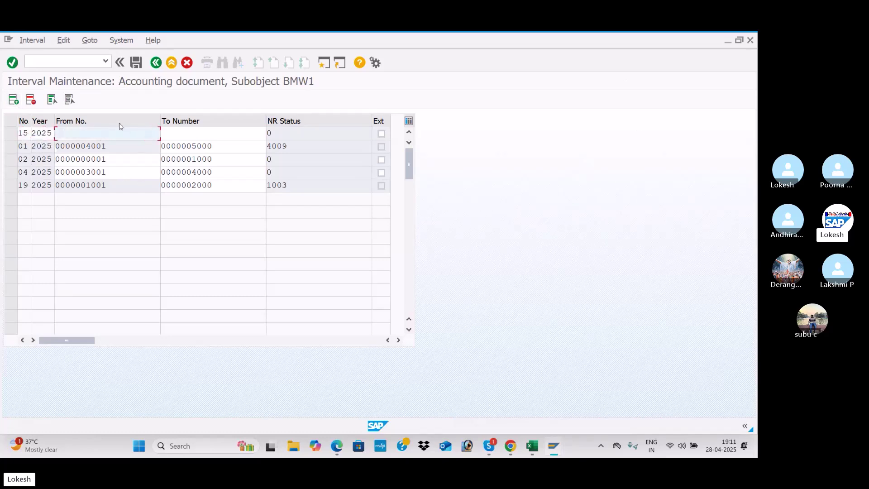
{"action": "type", "text": "2025400"}
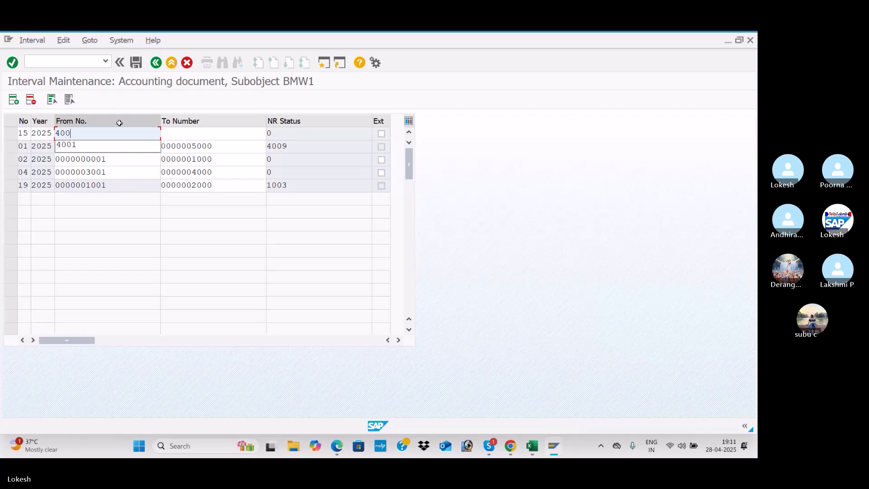
{"action": "type", "text": "1"}
{"action": "key", "text": "Tab"}
{"action": "type", "text": "5000"}
{"action": "key", "text": "Return"}
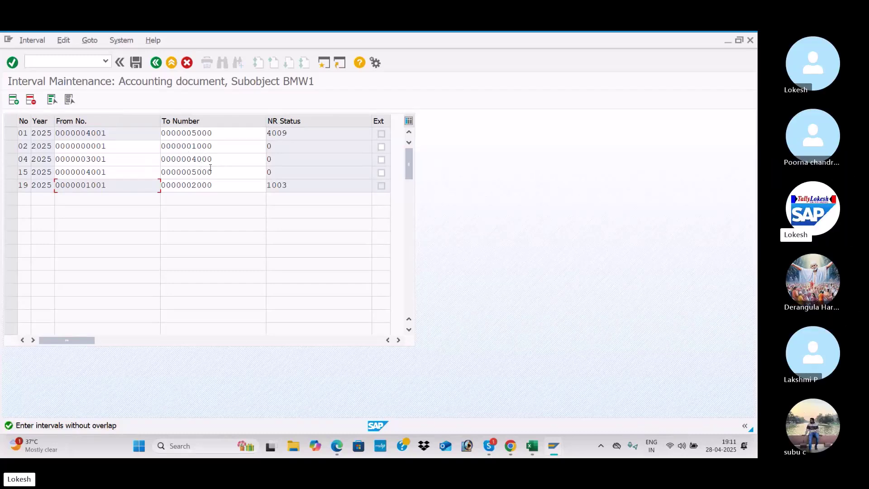
Change interval 15 to run from 5001 to 6000 and save the number range intervals.
{"action": "left_click", "coordinate": [108, 175]}
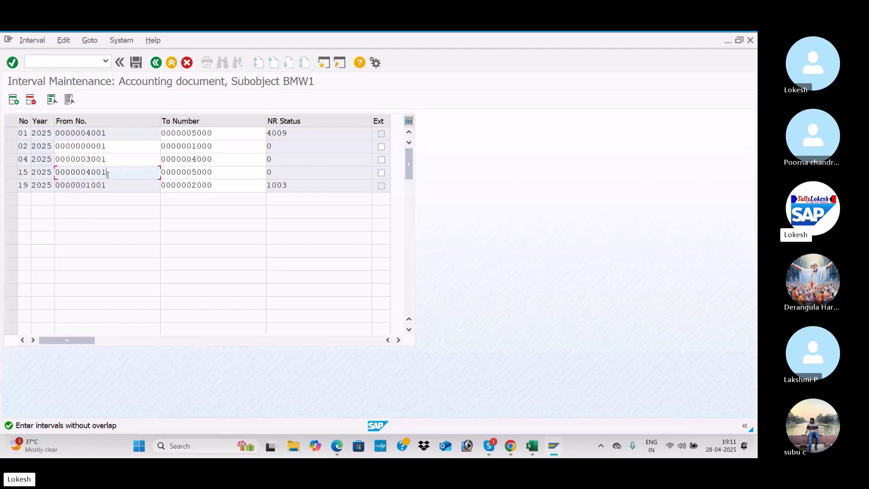
{"action": "key", "text": "BackSpace"}
{"action": "key", "text": "BackSpace"}
{"action": "key", "text": "BackSpace"}
{"action": "key", "text": "BackSpace"}
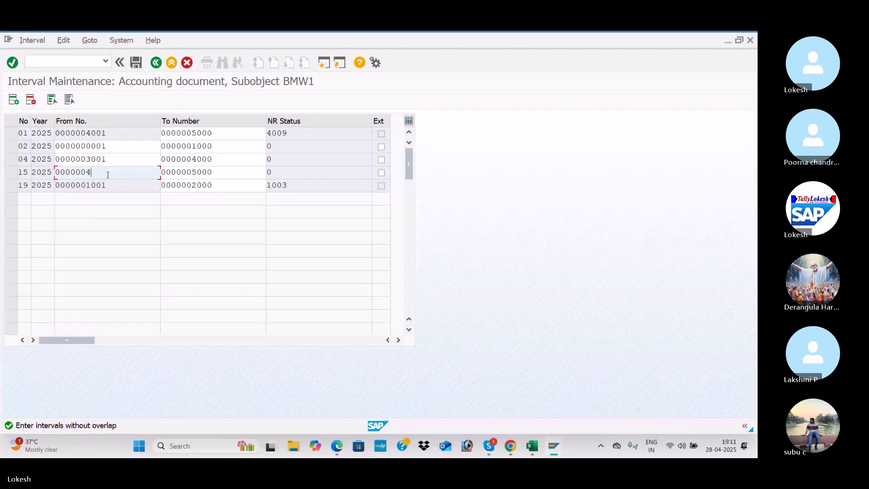
{"action": "type", "text": "5001"}
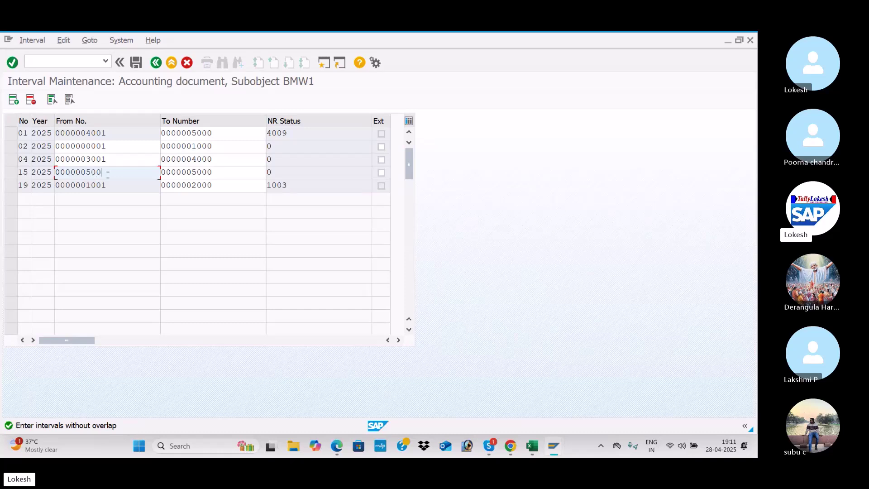
{"action": "left_click", "coordinate": [190, 173]}
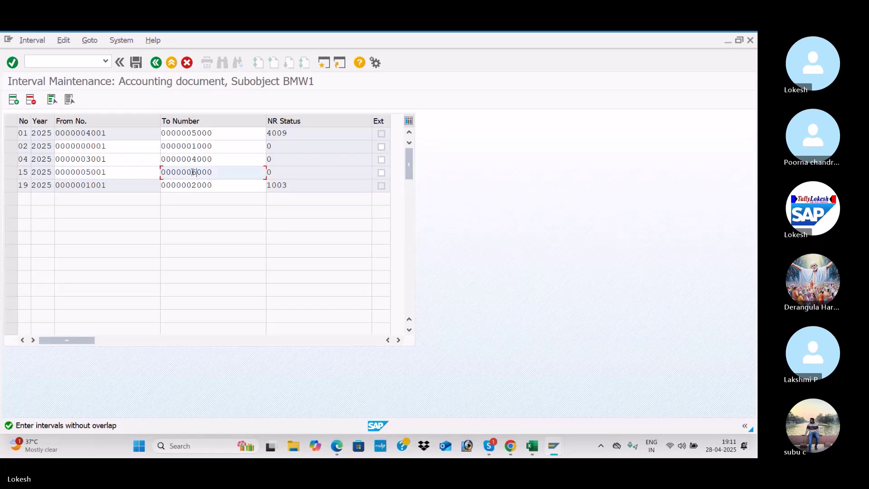
{"action": "key", "text": "Return"}
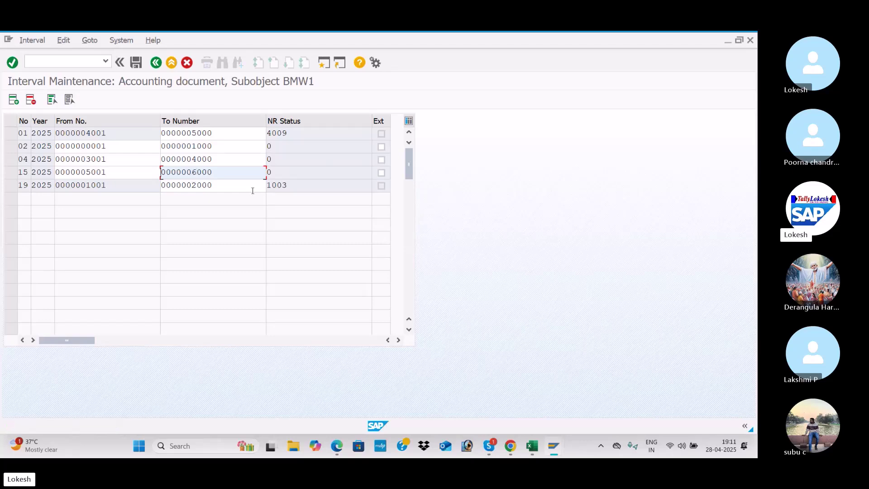
{"action": "left_click", "coordinate": [137, 63]}
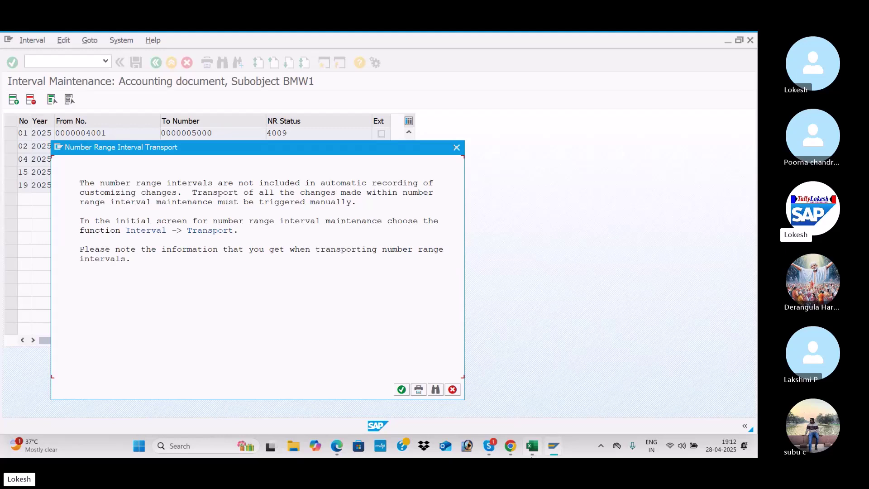
{"action": "left_click", "coordinate": [402, 389]}
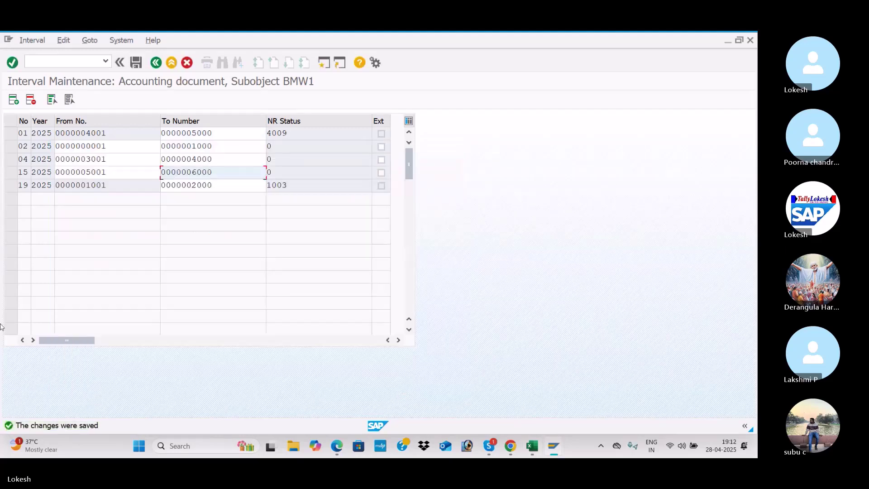
Open transaction F-53 and set the document date to 28.04.2025.
{"action": "left_click", "coordinate": [77, 63]}
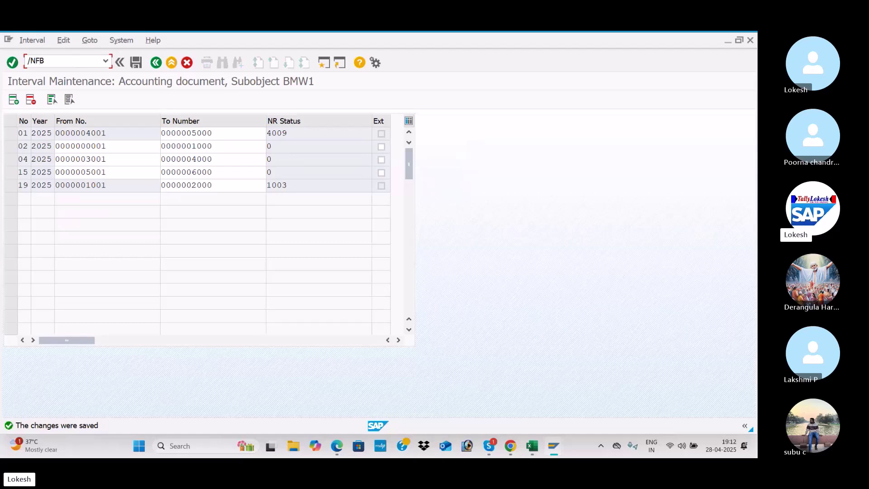
{"action": "key", "text": "BackSpace"}
{"action": "type", "text": "-53"}
{"action": "key", "text": "Return"}
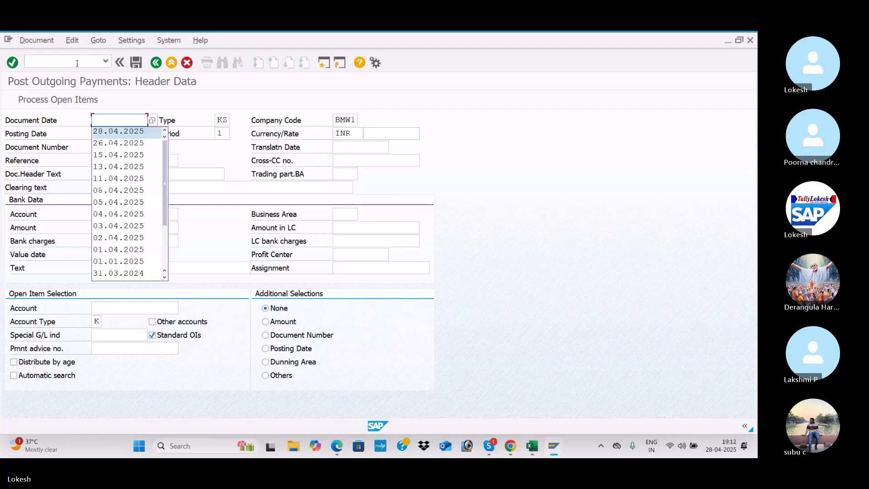
{"action": "key", "text": "Return"}
{"action": "key", "text": "Tab"}
{"action": "key", "text": "Tab"}
{"action": "key", "text": "Tab"}
{"action": "key", "text": "Tab"}
{"action": "key", "text": "Tab"}
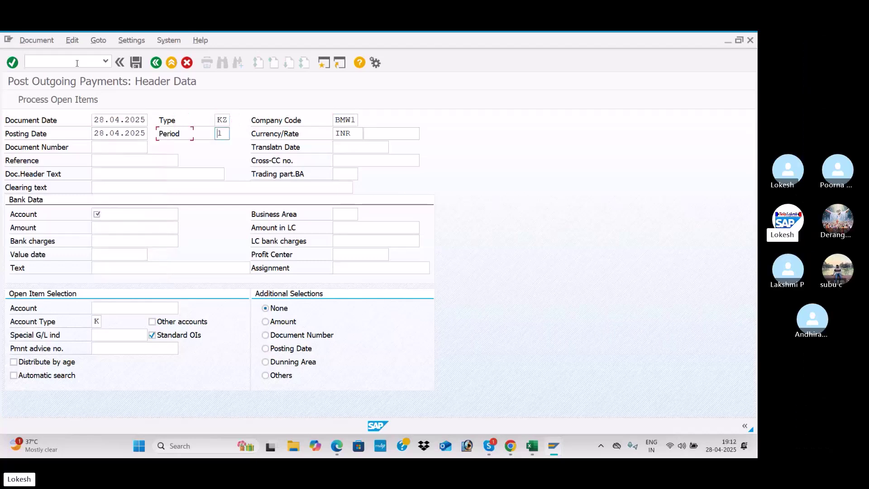
Enter reference 004 and the document header text VENDOR PAYMENT for the outgoing payment.
{"action": "type", "text": "004"}
{"action": "key", "text": "Tab"}
{"action": "key", "text": "Tab"}
{"action": "key", "text": "Tab"}
{"action": "key", "text": "Tab"}
{"action": "key", "text": "space"}
{"action": "key", "text": "Down"}
{"action": "key", "text": "Tab"}
{"action": "key", "text": "Tab"}
Fill in the bank data with the bank G/L account, amount 100000 and text VENDOR INVOICE.
{"action": "key", "text": "space"}
{"action": "key", "text": "Down"}
{"action": "key", "text": "Tab"}
{"action": "key", "text": "Tab"}
{"action": "key", "text": "space"}
{"action": "key", "text": "Down"}
{"action": "key", "text": "Tab"}
{"action": "key", "text": "Tab"}
{"action": "key", "text": "space"}
{"action": "key", "text": "Down"}
{"action": "key", "text": "Tab"}
{"action": "key", "text": "Tab"}
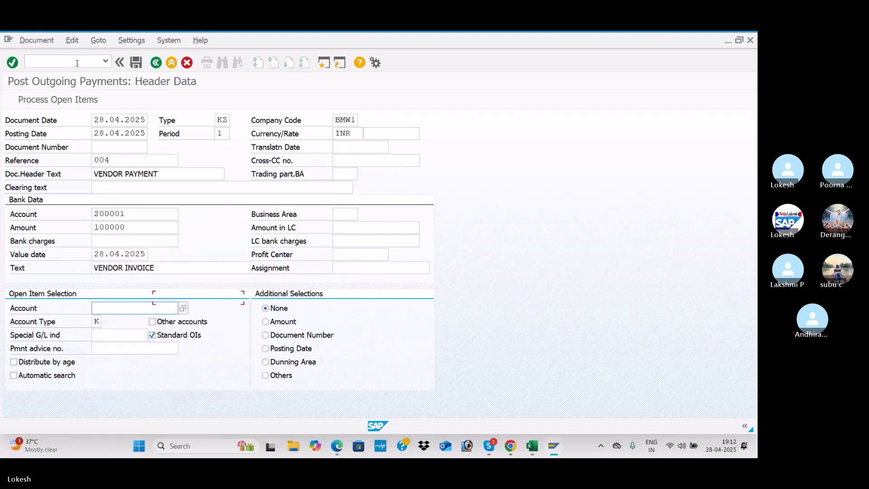
Try to process the open items of the FASTRACK PVT LTD vendor and open the system message's detailed explanation.
{"action": "key", "text": "Return"}
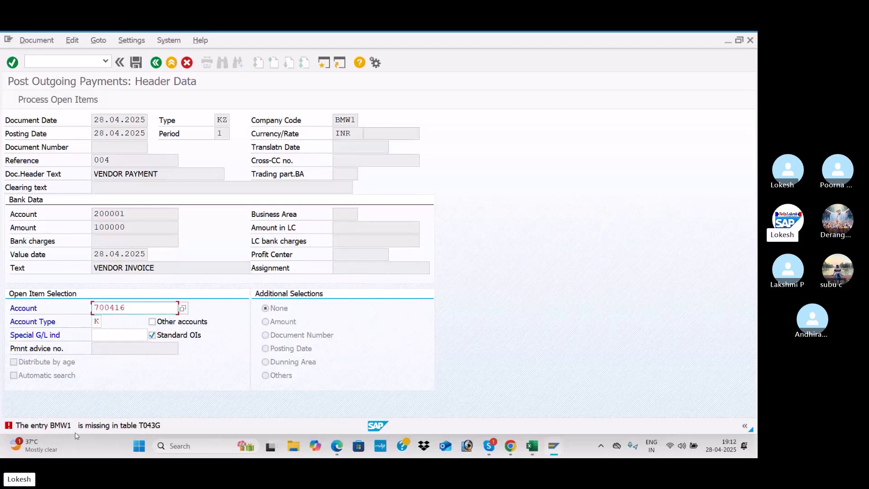
{"action": "double_click", "coordinate": [151, 426]}
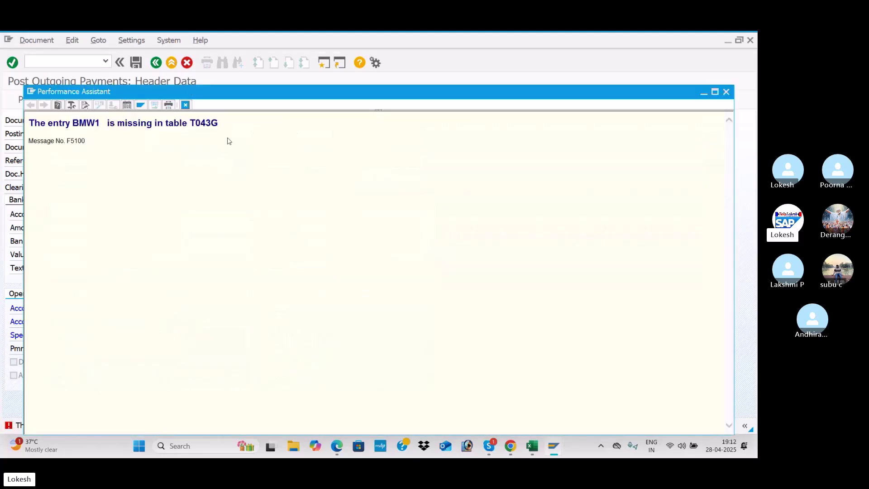
Switch to the SAP CONTENT CONFIGURATION workbook in Excel and look up the transaction code for vendor/customer tolerance groups.
{"action": "key", "text": "alt+Tab"}
{"action": "key", "text": "alt+Tab"}
{"action": "key", "text": "alt+Tab"}
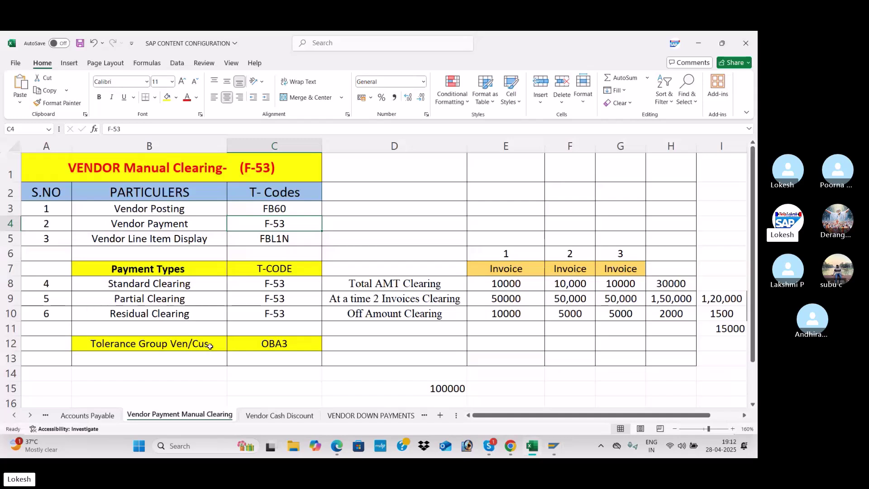
{"action": "left_click", "coordinate": [294, 344]}
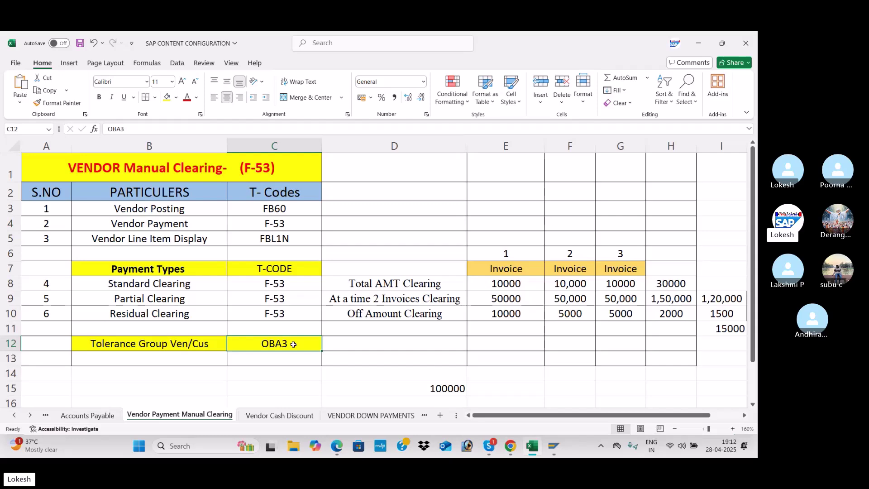
Switch back to the Post Outgoing Payments session in SAP, leave the transaction and open OBA3.
{"action": "key", "text": "alt+Tab"}
{"action": "key", "text": "alt+Tab"}
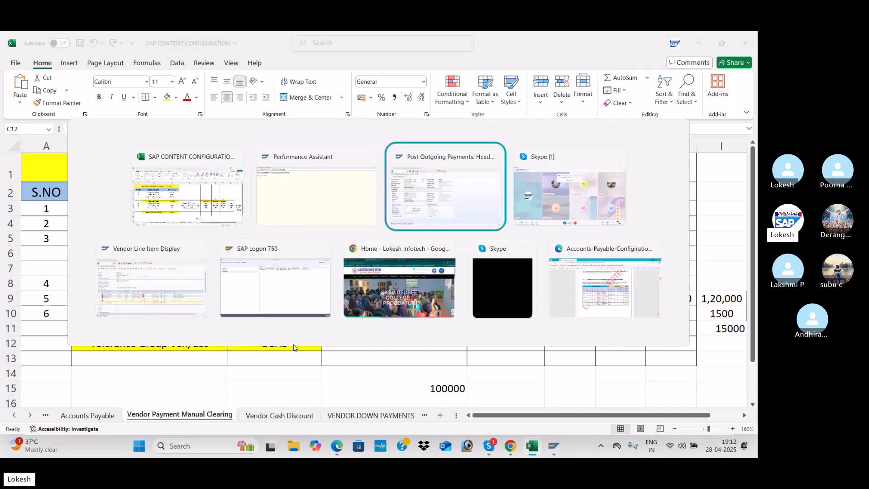
{"action": "left_click", "coordinate": [85, 62]}
{"action": "type", "text": "/n"}
{"action": "key", "text": "Return"}
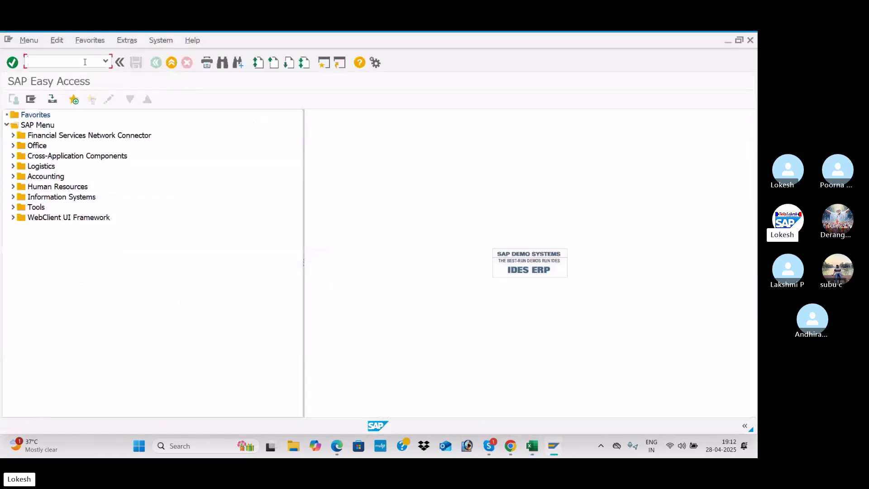
{"action": "type", "text": "OBA3"}
{"action": "key", "text": "Return"}
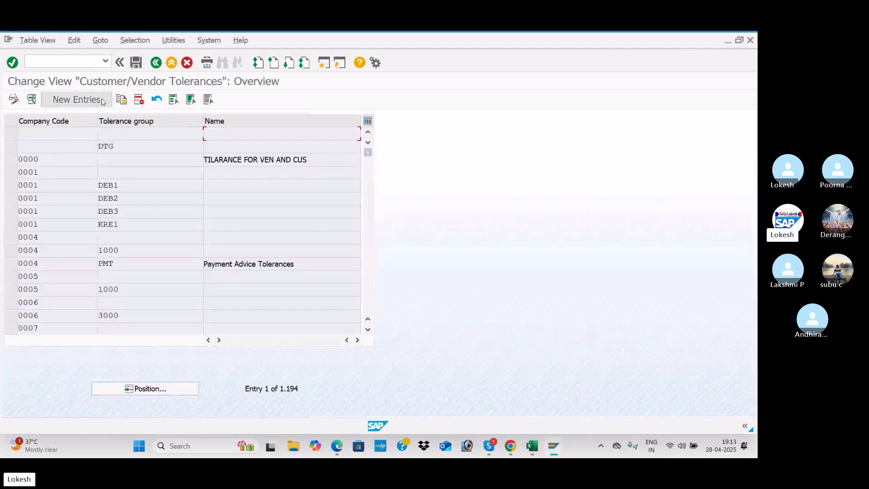
Create and save customer/vendor tolerance group BMW1 for company code BMW1, named "Tolerance group for Ven/Custom".
{"action": "left_click", "coordinate": [77, 99]}
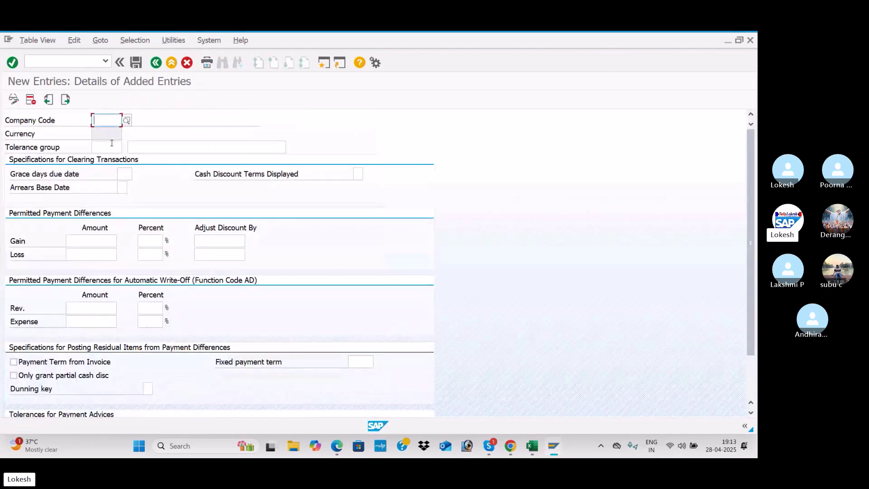
{"action": "type", "text": "BMW"}
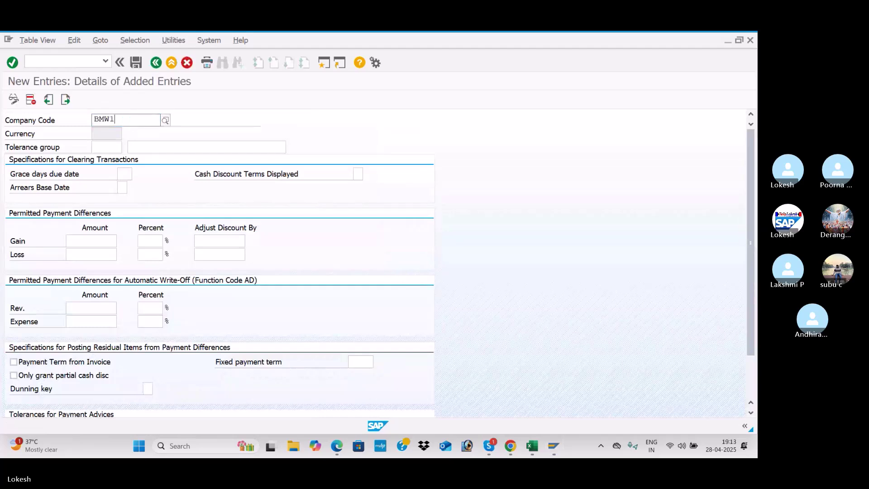
{"action": "type", "text": "1"}
{"action": "left_click", "coordinate": [111, 143]}
{"action": "type", "text": "BMW"}
{"action": "key", "text": "Tab"}
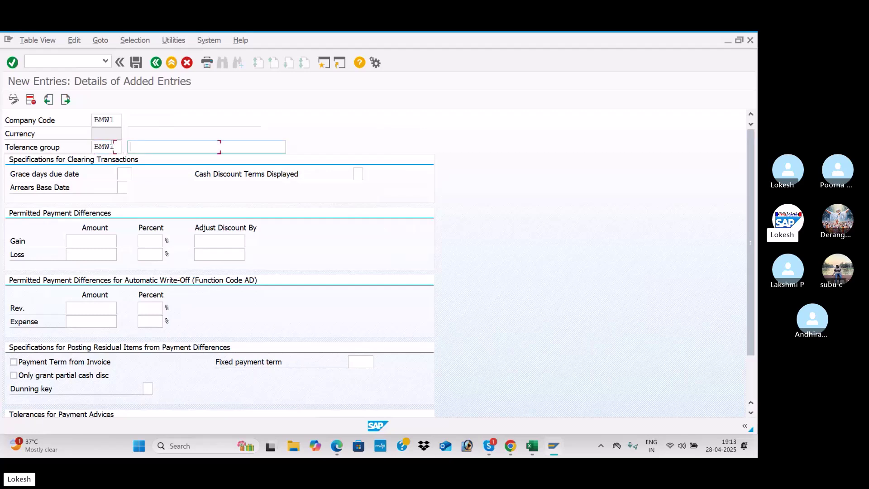
{"action": "key", "text": "Down"}
{"action": "key", "text": "Tab"}
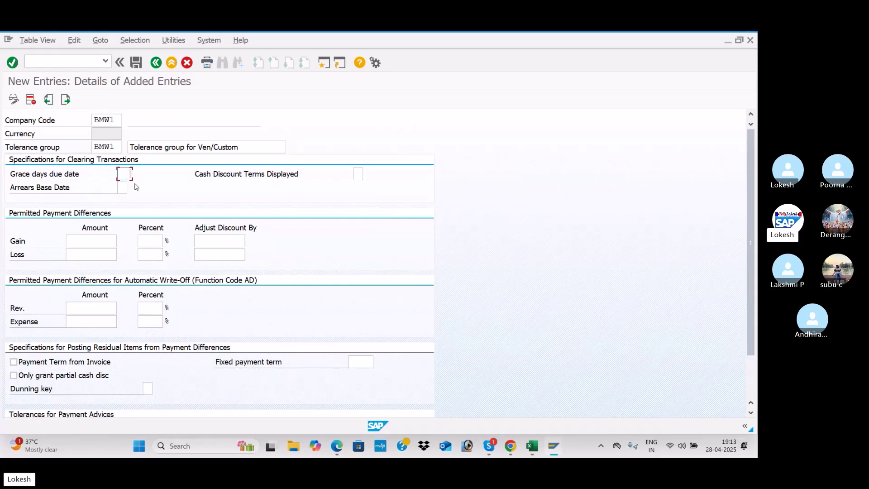
{"action": "left_click", "coordinate": [105, 242]}
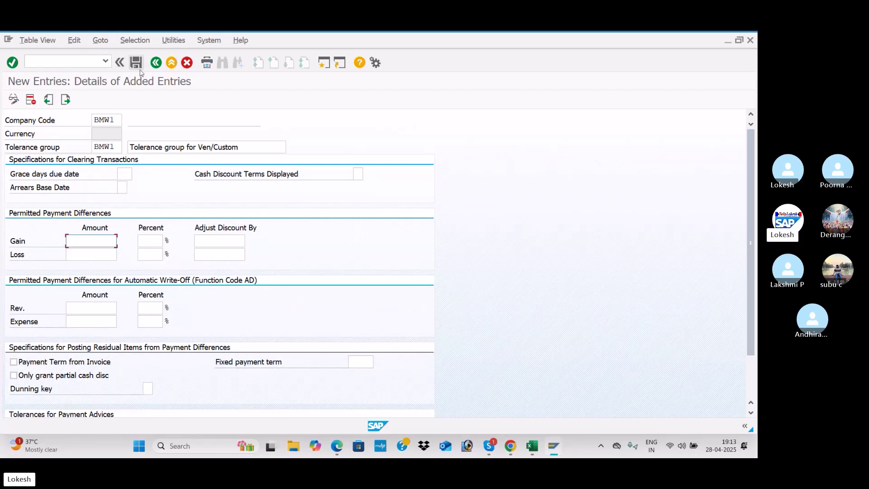
{"action": "left_click", "coordinate": [106, 148]}
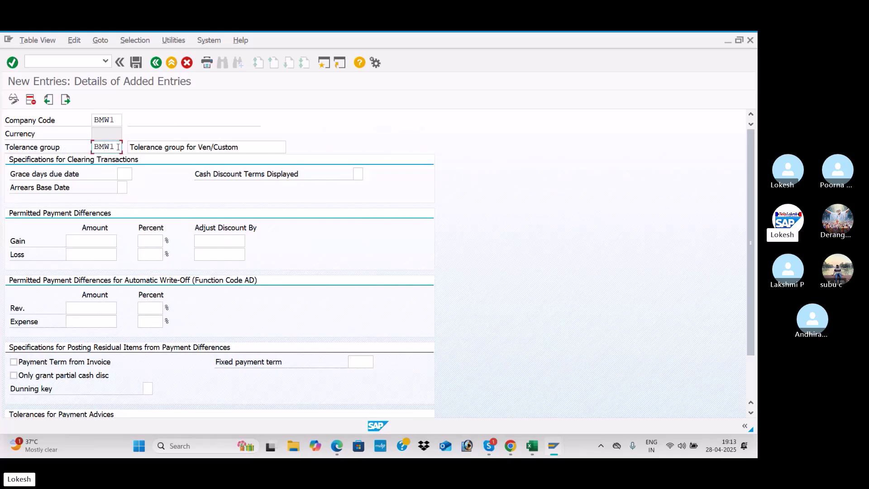
{"action": "left_click", "coordinate": [138, 62]}
{"action": "left_click", "coordinate": [214, 230]}
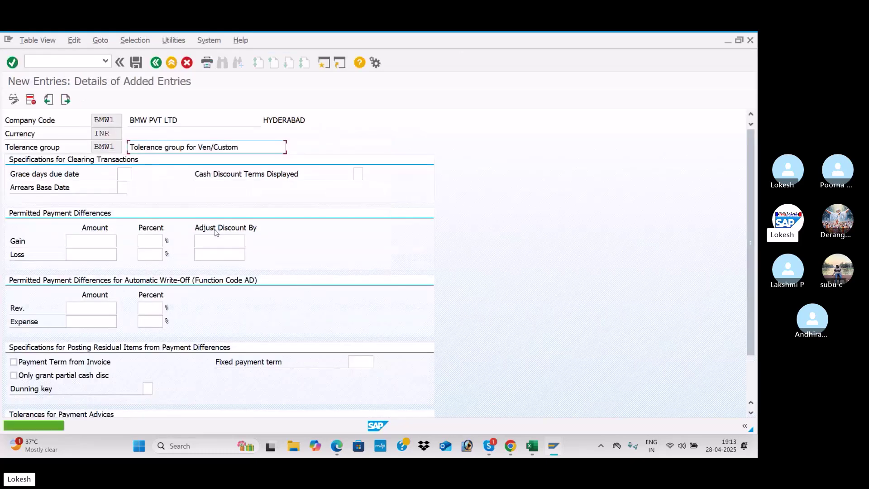
Open transaction XK02 and open the FASTRACK PVT LTD vendor in company code BMW1 for editing with all data views selected.
{"action": "left_click", "coordinate": [71, 61]}
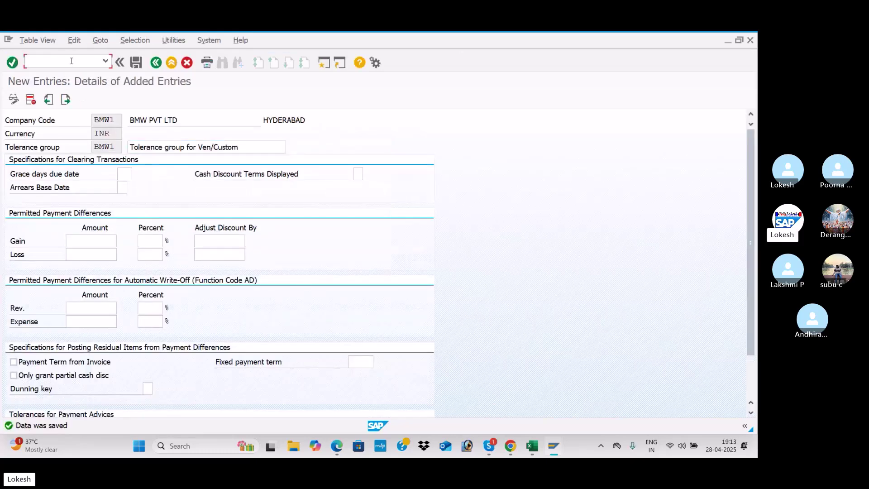
{"action": "type", "text": "/NXK02"}
{"action": "key", "text": "Return"}
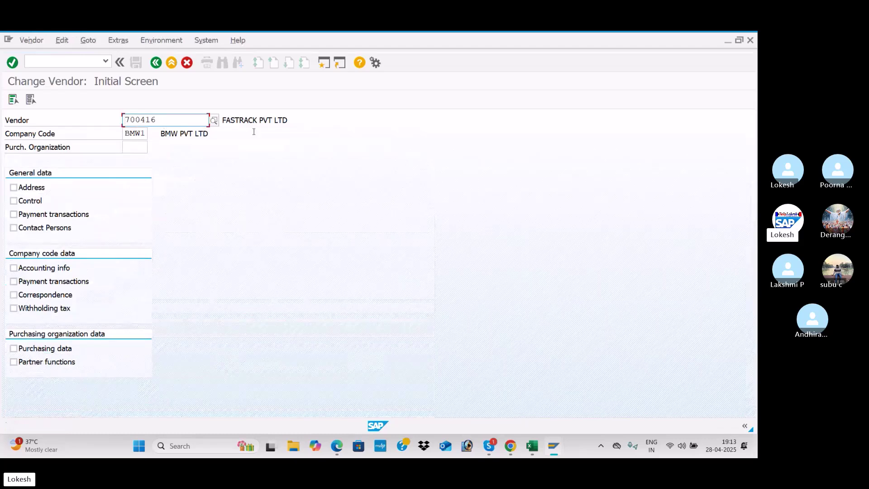
{"action": "left_click", "coordinate": [13, 99]}
{"action": "key", "text": "Return"}
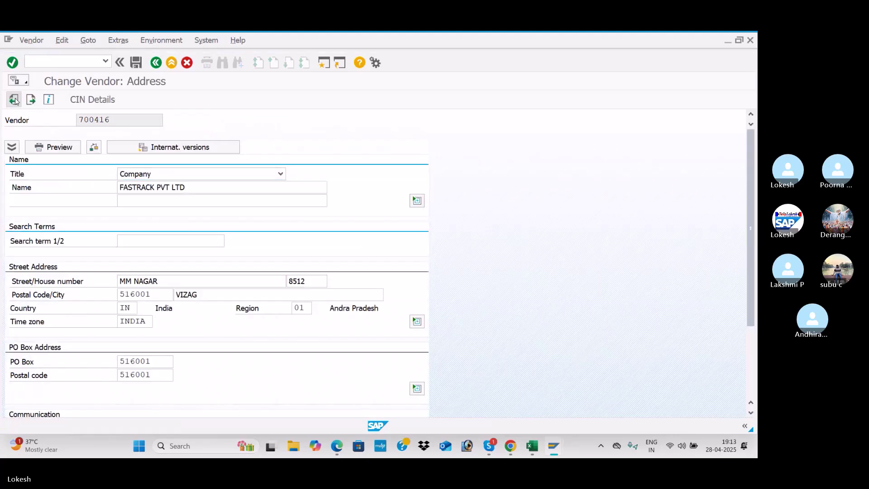
Assign tolerance group BMW1 in the payment data of the vendor's accounting payment transactions view.
{"action": "key", "text": "Return"}
{"action": "key", "text": "Return"}
{"action": "key", "text": "Return"}
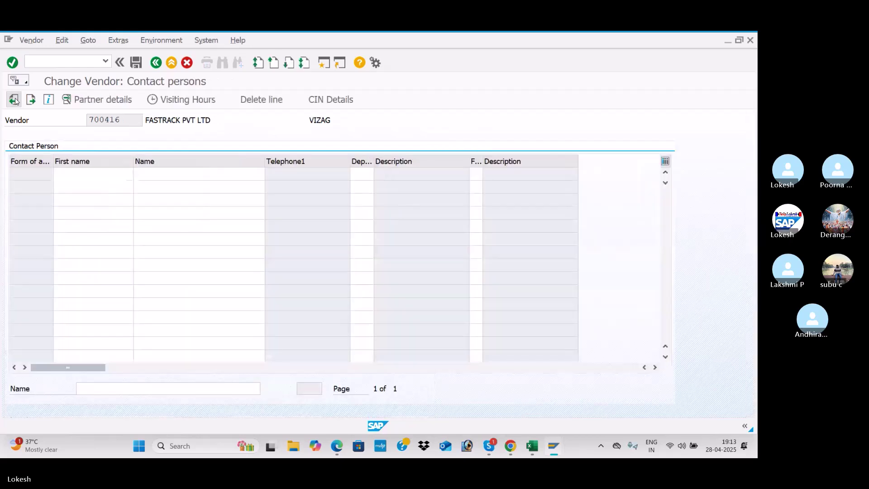
{"action": "key", "text": "Return"}
{"action": "key", "text": "Return"}
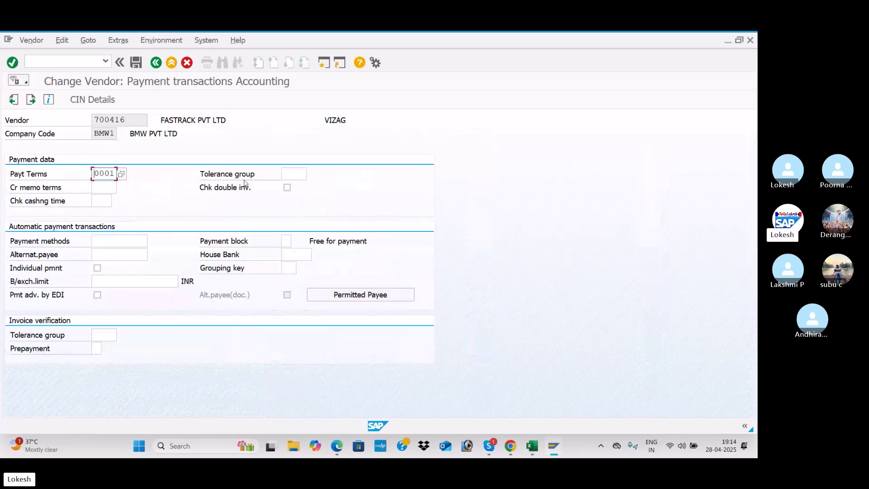
{"action": "left_click", "coordinate": [290, 176]}
{"action": "type", "text": "BMW1"}
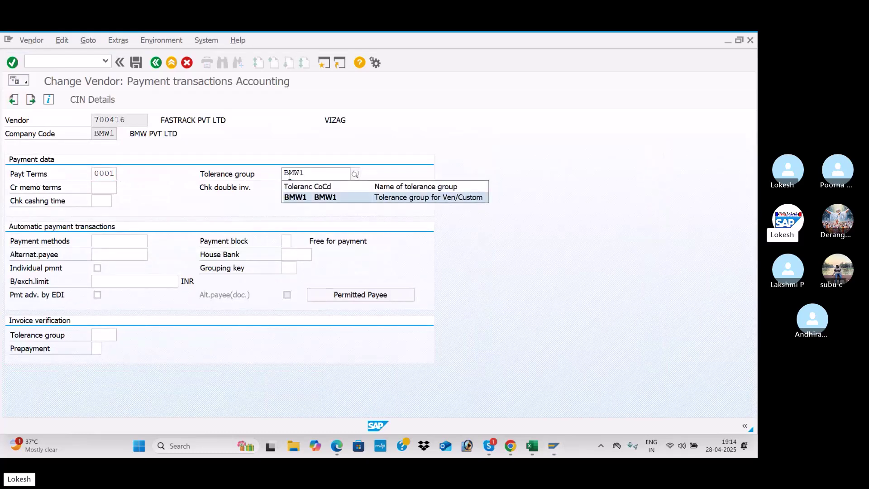
{"action": "key", "text": "Tab"}
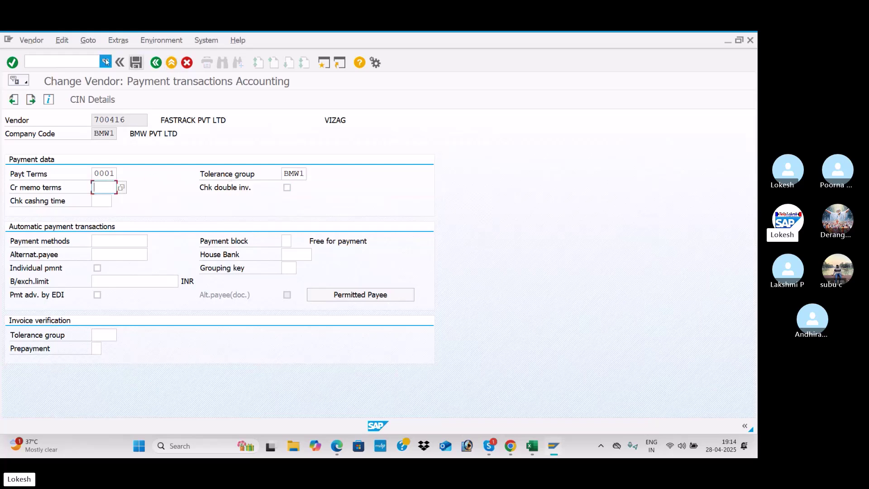
Save the FASTRACK PVT LTD vendor changes and open the VARA PVT LTD vendor in company code BMW1 for editing.
{"action": "left_click", "coordinate": [134, 65]}
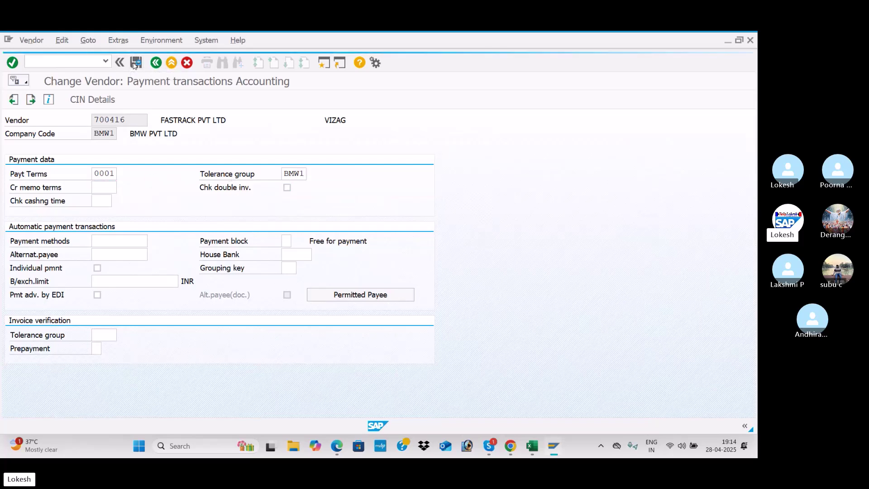
{"action": "left_click", "coordinate": [214, 121]}
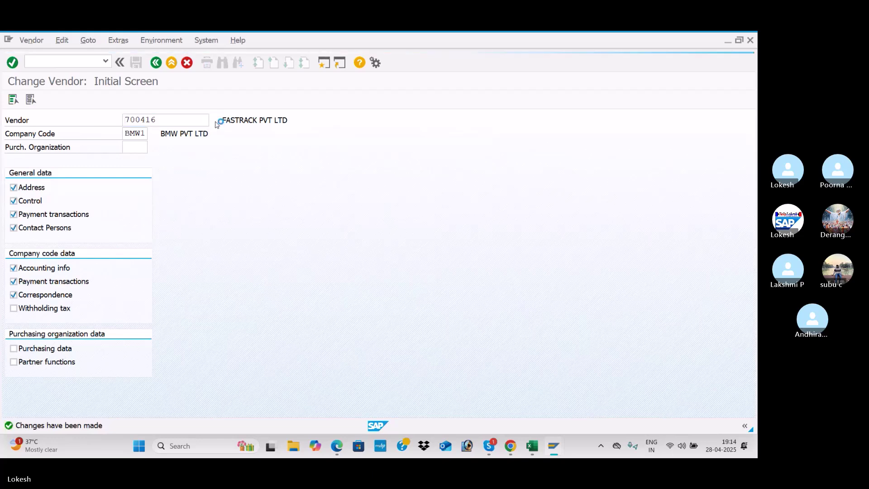
{"action": "key", "text": "Return"}
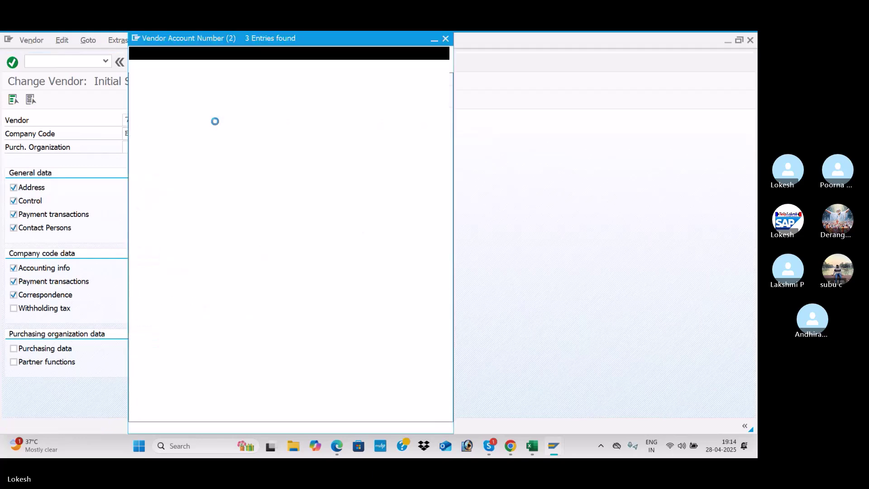
{"action": "double_click", "coordinate": [228, 140]}
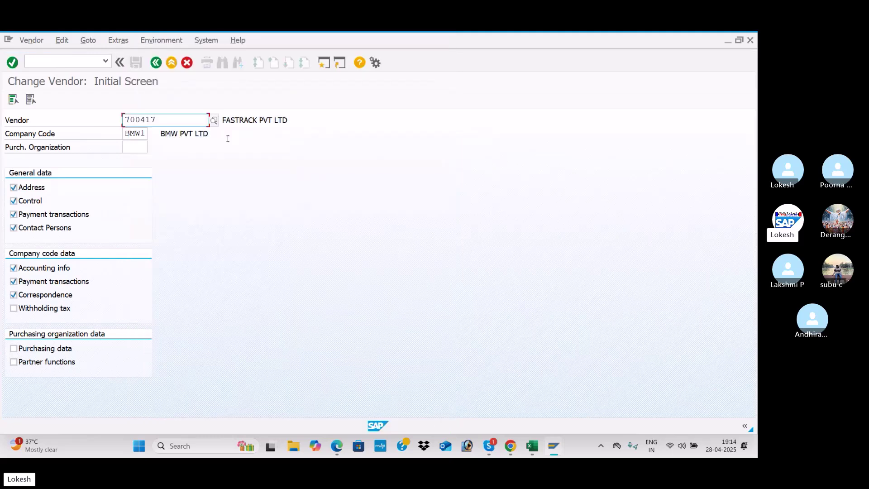
{"action": "key", "text": "Return"}
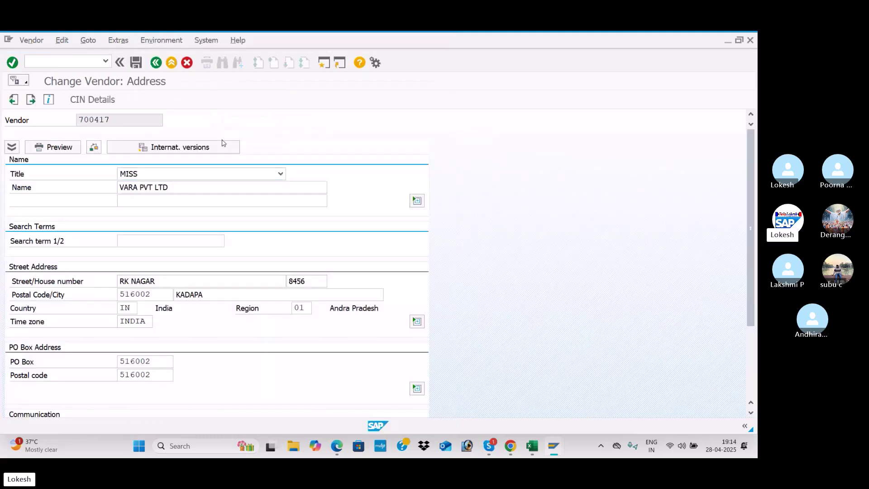
Assign tolerance group BMW1 in VARA PVT LTD's accounting payment transactions view and save the vendor.
{"action": "key", "text": "Return"}
{"action": "key", "text": "Return"}
{"action": "key", "text": "Return"}
{"action": "key", "text": "Return"}
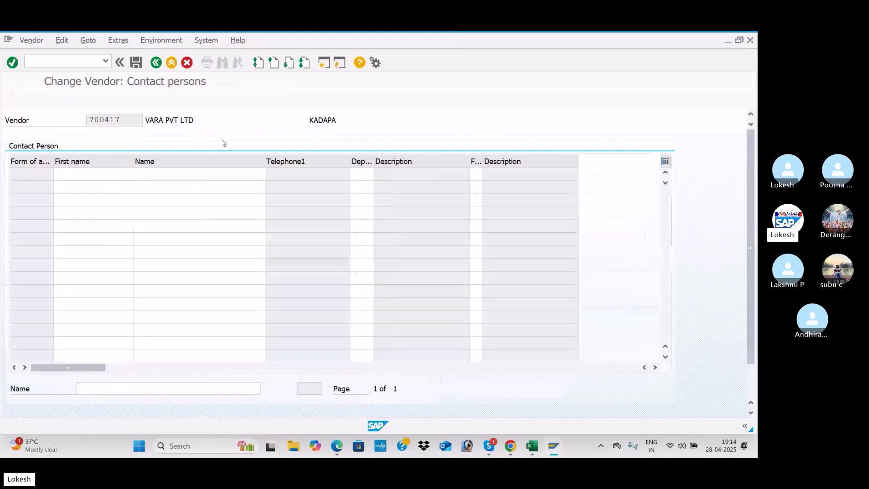
{"action": "key", "text": "Return"}
{"action": "left_click", "coordinate": [297, 174]}
{"action": "left_click", "coordinate": [296, 174]}
{"action": "left_click", "coordinate": [303, 187]}
{"action": "left_click", "coordinate": [136, 62]}
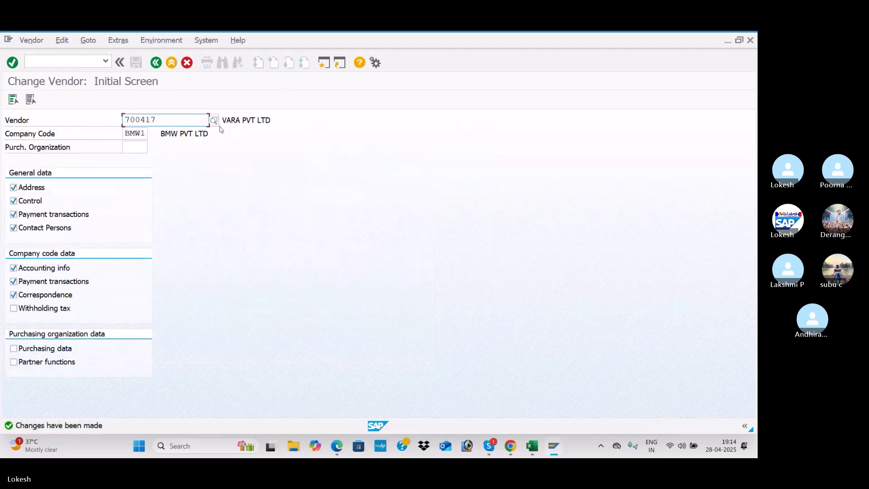
Select the VIJAY TALLY SOLUTIONS vendor in company code BMW1 and advance to its accounting payment transactions view.
{"action": "left_click", "coordinate": [214, 121]}
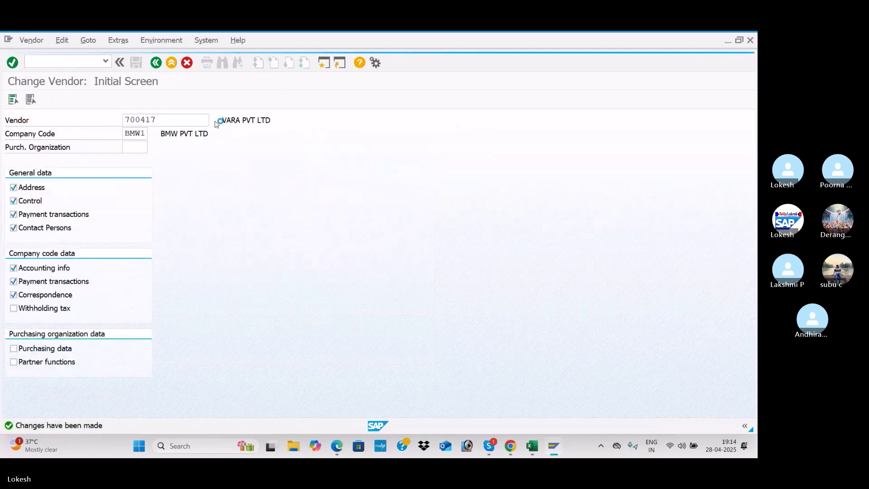
{"action": "key", "text": "Return"}
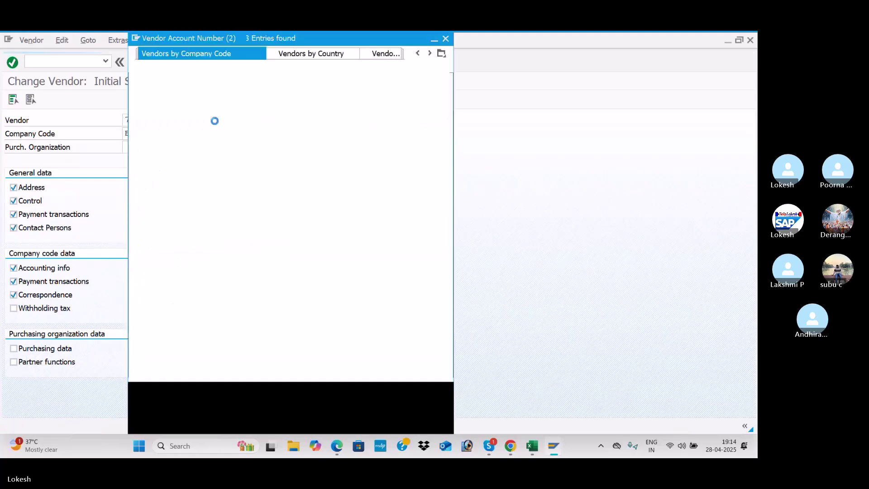
{"action": "key", "text": "Down"}
{"action": "key", "text": "Return"}
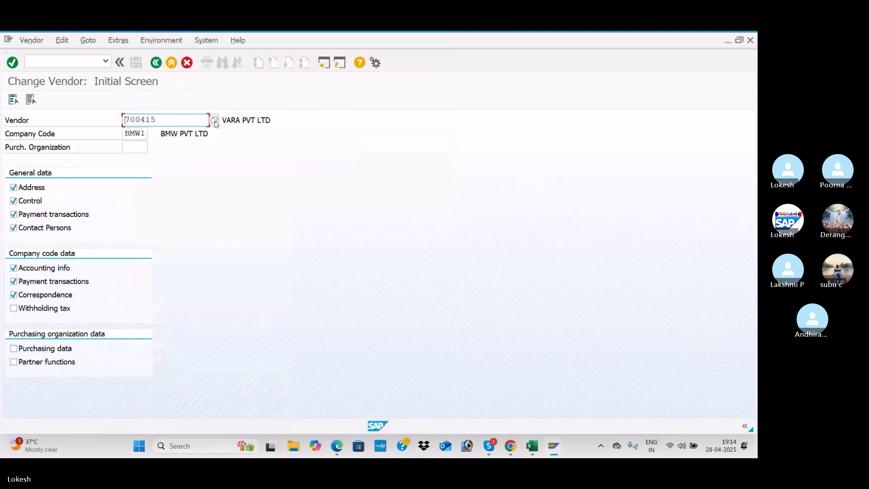
{"action": "key", "text": "Return"}
{"action": "key", "text": "Return"}
{"action": "key", "text": "Return"}
{"action": "key", "text": "Return"}
{"action": "key", "text": "Return"}
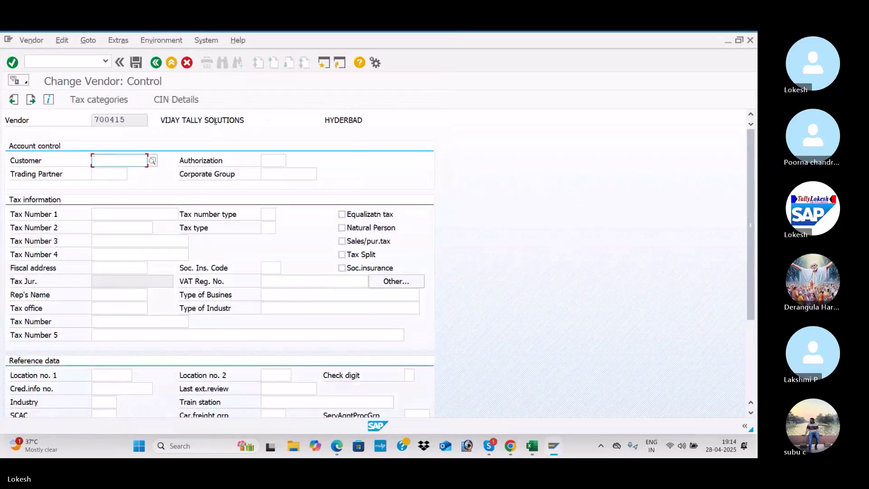
Set the payment data tolerance group of VIJAY TALLY SOLUTIONS to BMW1 and save the vendor.
{"action": "left_click", "coordinate": [292, 175]}
{"action": "left_click", "coordinate": [292, 175]}
{"action": "left_click", "coordinate": [306, 188]}
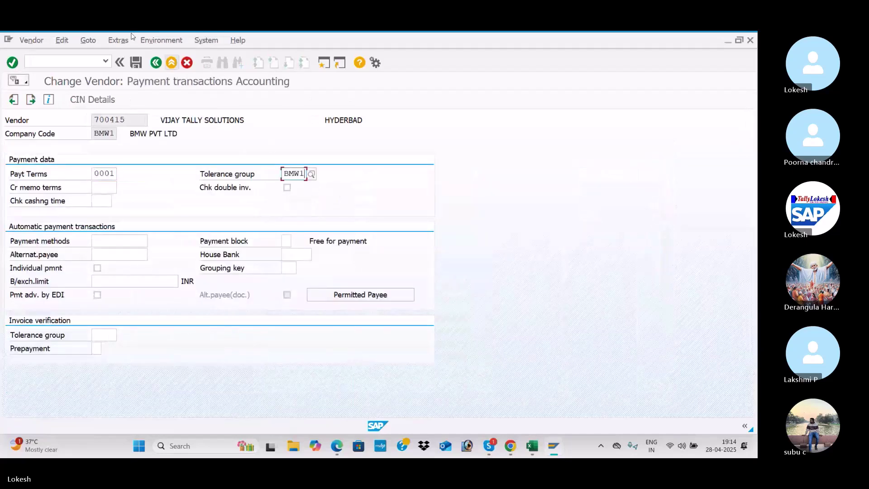
{"action": "left_click", "coordinate": [136, 63]}
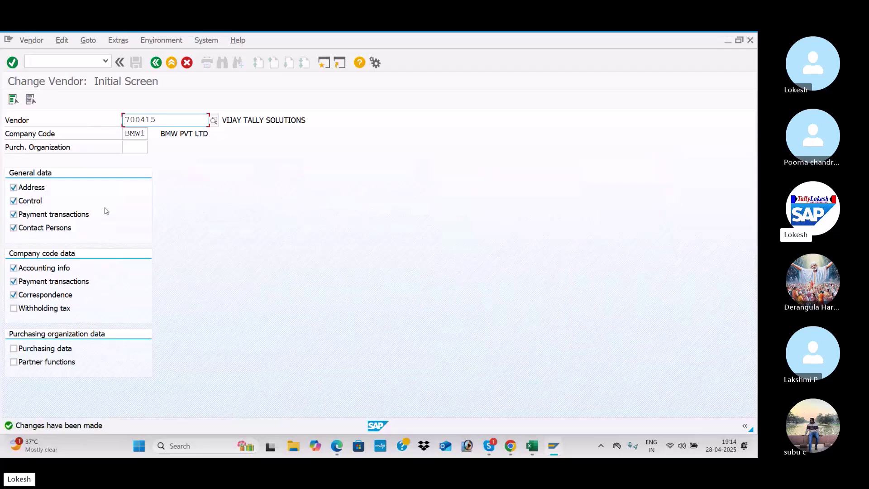
Start transaction F-53 and enter document date 28.04.2025, reference 004 and document header text "VENDOR PAYMENT".
{"action": "left_click", "coordinate": [72, 60]}
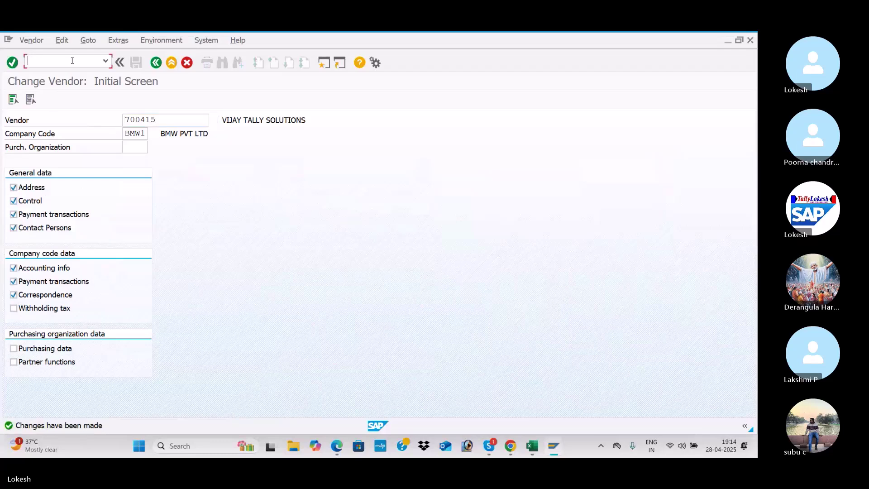
{"action": "type", "text": "/NF-53"}
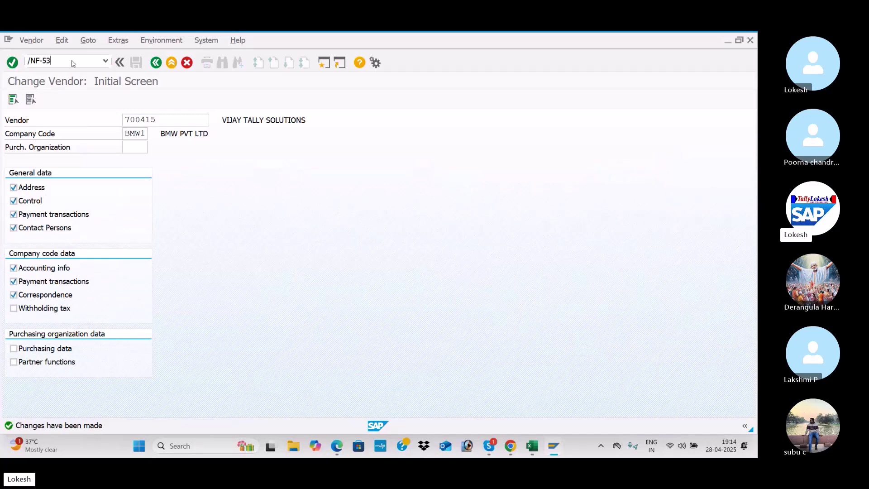
{"action": "key", "text": "Return"}
{"action": "key", "text": "Tab"}
{"action": "key", "text": "Tab"}
{"action": "key", "text": "Tab"}
{"action": "key", "text": "Tab"}
{"action": "key", "text": "Tab"}
{"action": "key", "text": "Tab"}
{"action": "key", "text": "Tab"}
{"action": "key", "text": "Tab"}
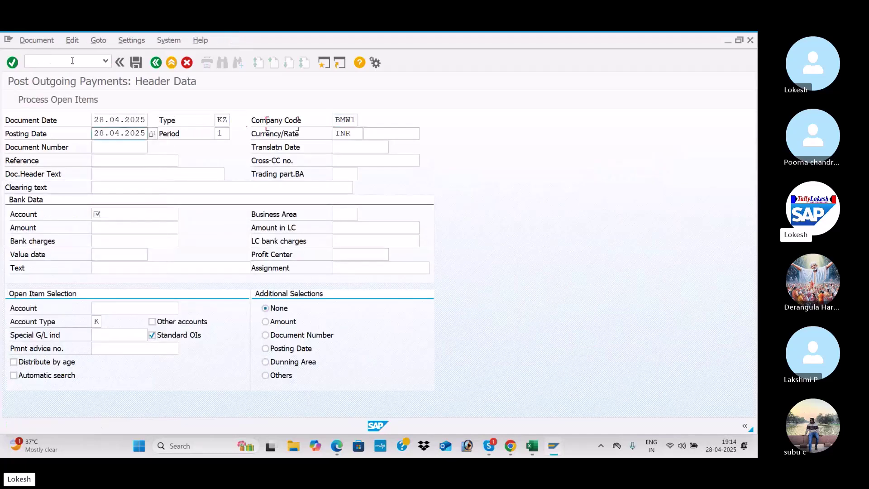
{"action": "type", "text": "004"}
{"action": "key", "text": "Tab"}
{"action": "key", "text": "Tab"}
{"action": "type", "text": "VENDOR PAYMENT"}
Enter the bank G/L account and an amount of 100000 in the payment's bank data.
{"action": "key", "text": "Tab"}
{"action": "key", "text": "Tab"}
{"action": "key", "text": "Tab"}
{"action": "key", "text": "space"}
{"action": "key", "text": "Down"}
{"action": "key", "text": "Tab"}
{"action": "key", "text": "Tab"}
{"action": "key", "text": "space"}
{"action": "key", "text": "Down"}
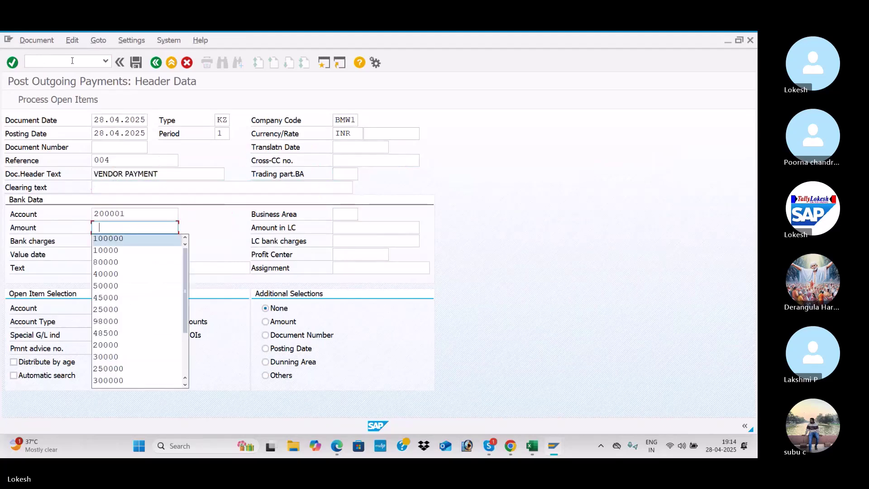
{"action": "key", "text": "Tab"}
Complete the remaining bank data, choose FASTRACK PVT LTD as the open item account and process its open items.
{"action": "key", "text": "Tab"}
{"action": "key", "text": "Tab"}
{"action": "key", "text": "Tab"}
{"action": "key", "text": "space"}
{"action": "key", "text": "Down"}
{"action": "key", "text": "Tab"}
{"action": "key", "text": "Tab"}
{"action": "key", "text": "space"}
{"action": "key", "text": "Down"}
{"action": "key", "text": "Tab"}
{"action": "key", "text": "Tab"}
{"action": "key", "text": "space"}
{"action": "key", "text": "Down"}
{"action": "key", "text": "Tab"}
{"action": "key", "text": "Return"}
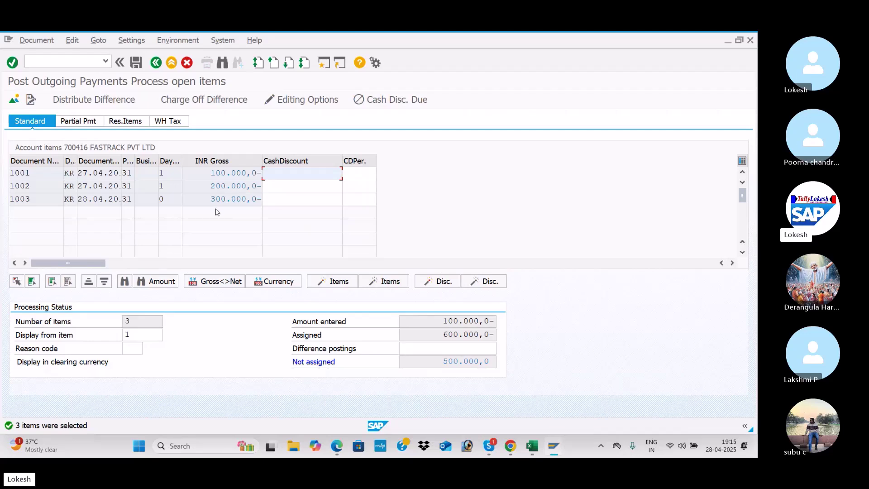
Check FASTRACK PVT LTD's open invoices in the Vendor Line Item Display session and return to the payment's open items.
{"action": "key", "text": "alt+Tab"}
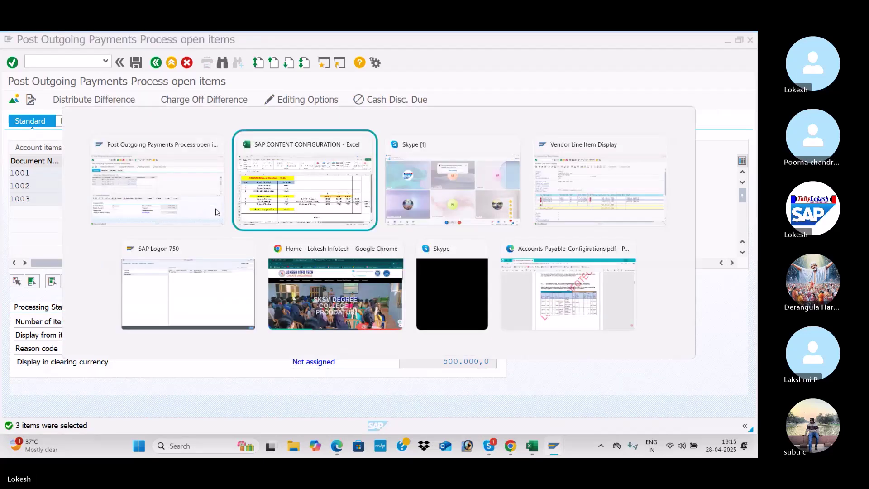
{"action": "key", "text": "alt+Tab"}
{"action": "key", "text": "alt+Tab"}
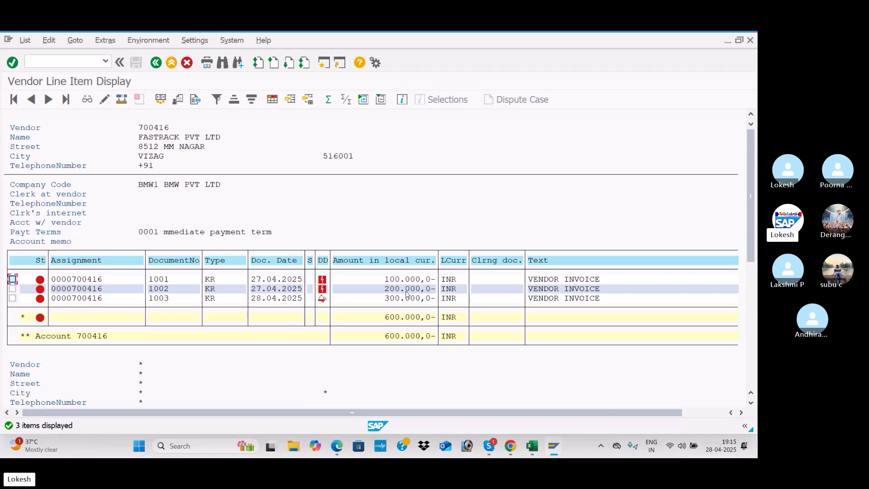
{"action": "key", "text": "alt+Tab"}
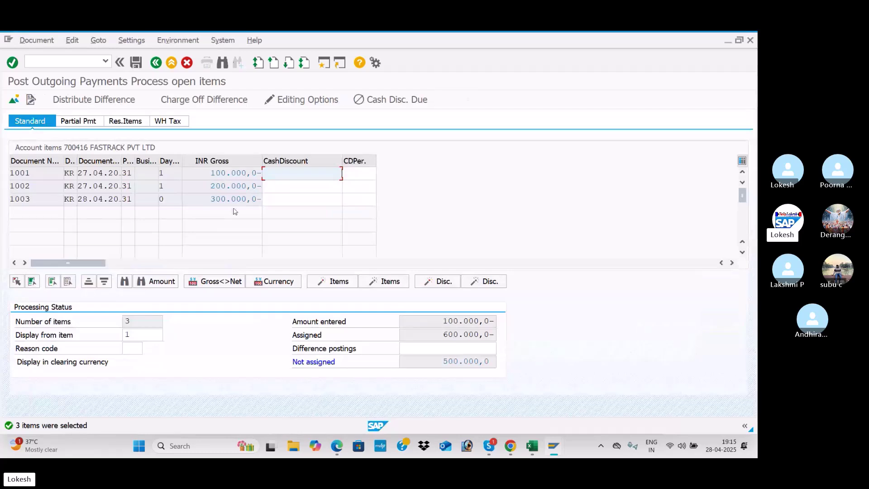
Deactivate the 200.000 and 300.000 invoices so only the 100.000 invoice is assigned, and post the outgoing payment.
{"action": "double_click", "coordinate": [223, 185]}
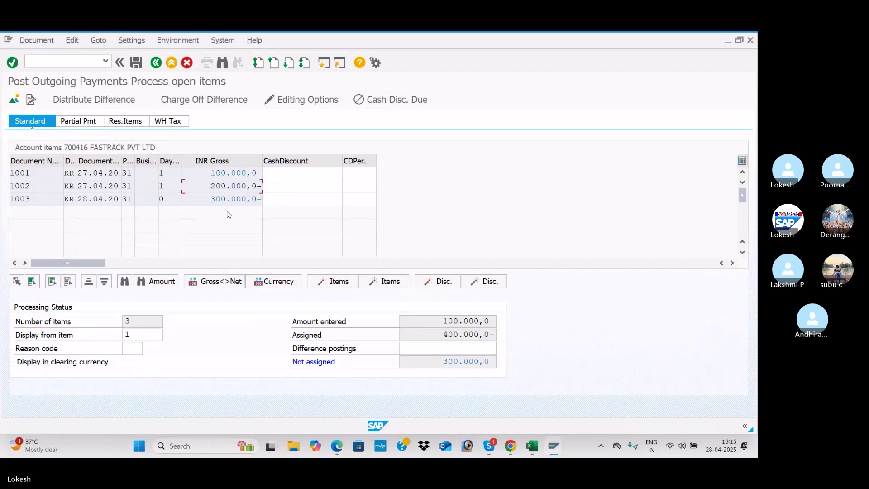
{"action": "double_click", "coordinate": [228, 199]}
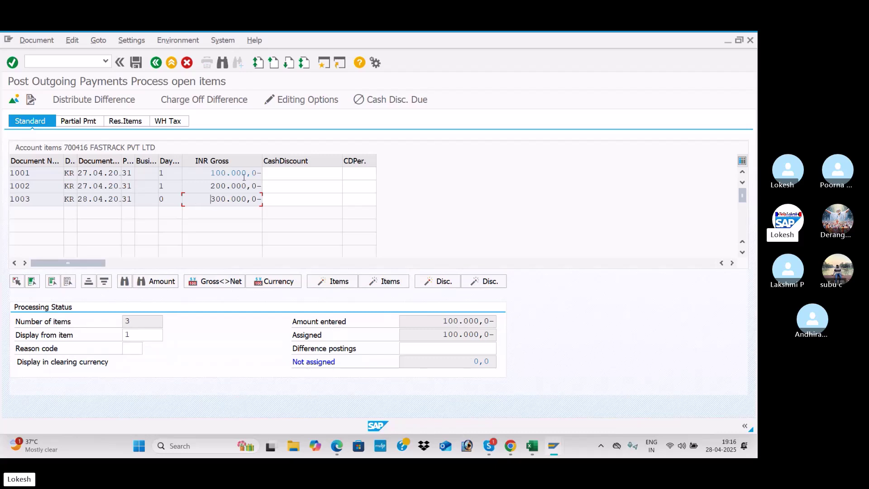
{"action": "left_click", "coordinate": [227, 161]}
{"action": "left_click", "coordinate": [136, 62]}
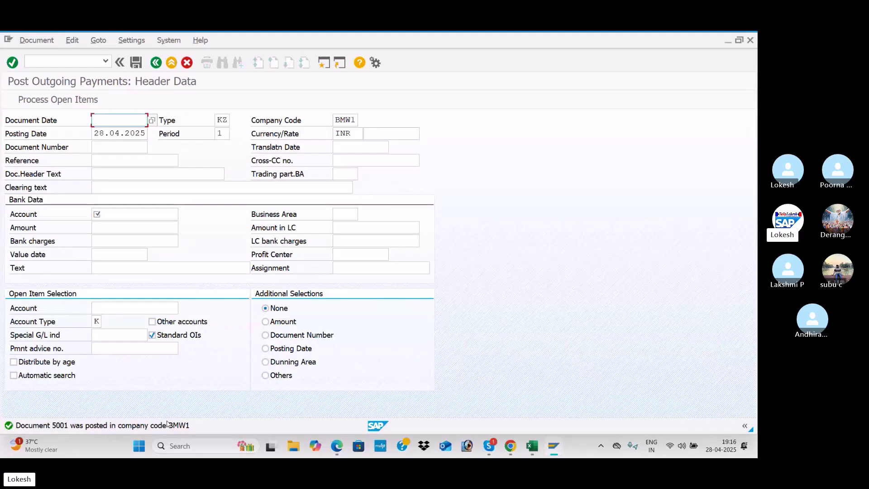
Switch to the Vendor Line Item Display session and refresh FASTRACK PVT LTD's open items list.
{"action": "key", "text": "alt+Tab"}
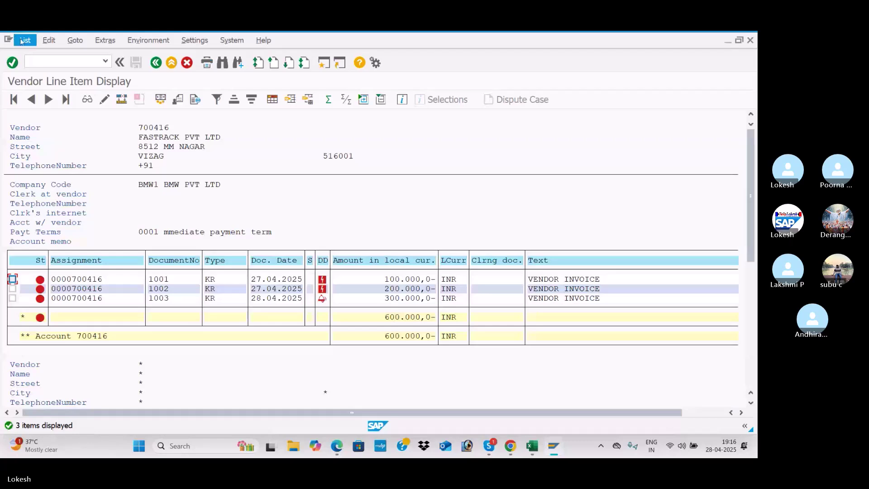
{"action": "left_click", "coordinate": [22, 42]}
{"action": "left_click", "coordinate": [40, 68]}
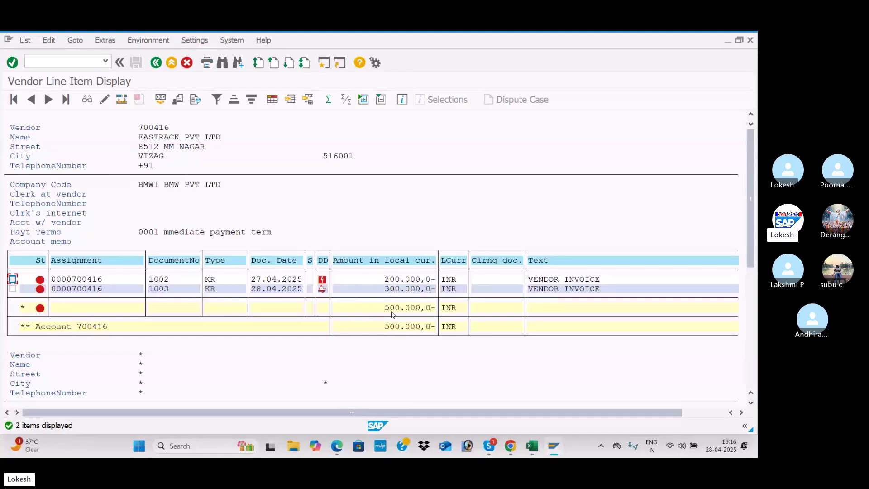
Return to the line item selection and display the vendor's cleared items with clearing date 28.04.2025.
{"action": "left_click", "coordinate": [162, 63]}
{"action": "left_click", "coordinate": [32, 311]}
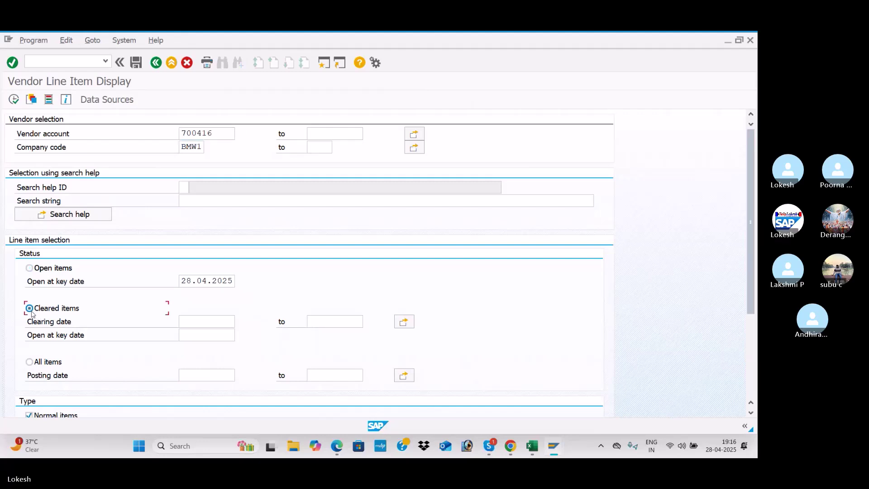
{"action": "left_click", "coordinate": [221, 322]}
{"action": "type", "text": "28.0"}
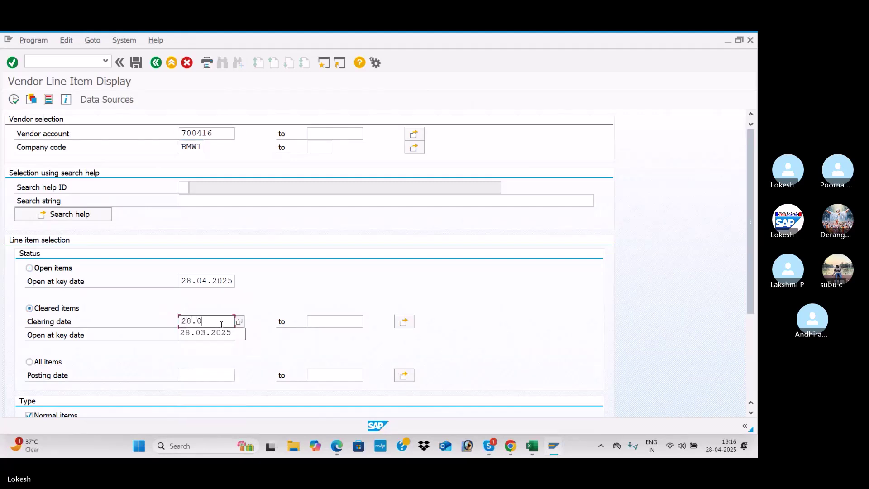
{"action": "type", "text": "4.2025"}
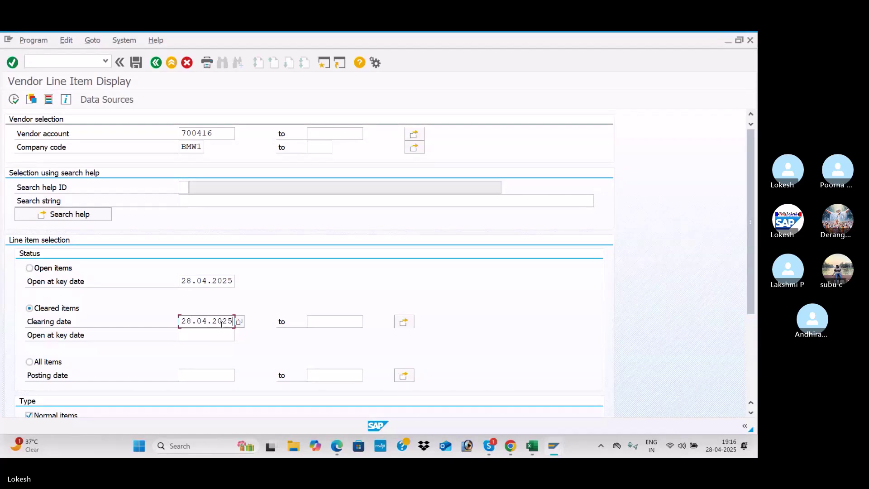
{"action": "key", "text": "Tab"}
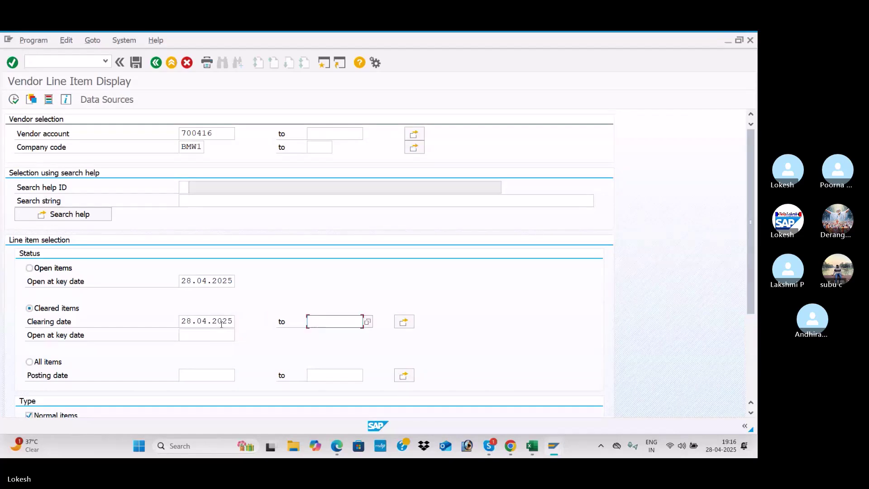
{"action": "left_click", "coordinate": [15, 101]}
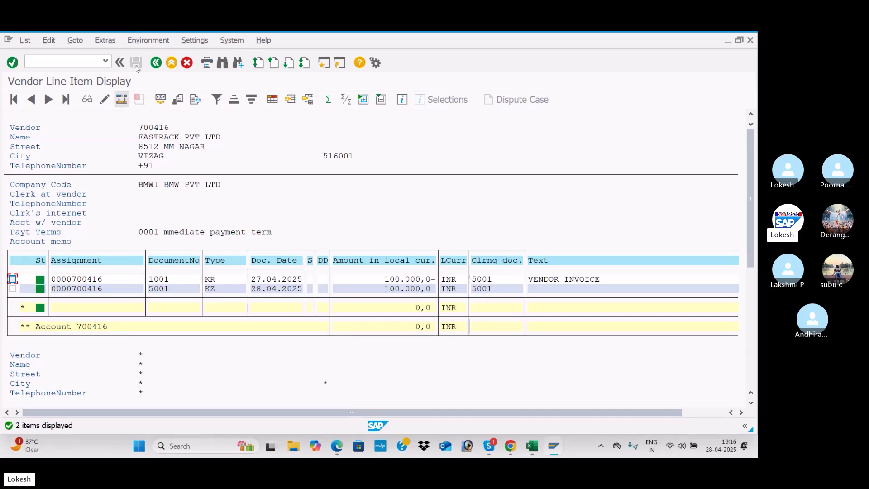
Display the vendor's open items at key date 28.04.2025 again, and switch to the SAP CONTENT CONFIGURATION workbook in Excel.
{"action": "left_click", "coordinate": [157, 67]}
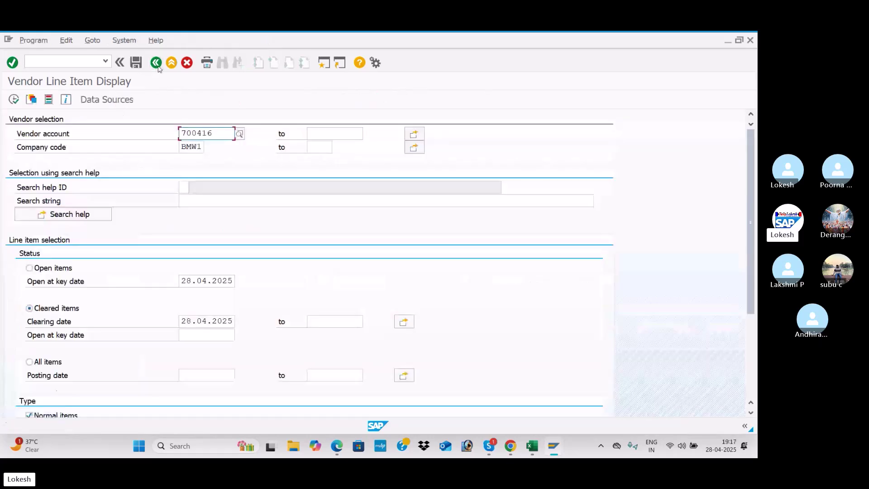
{"action": "left_click", "coordinate": [30, 268]}
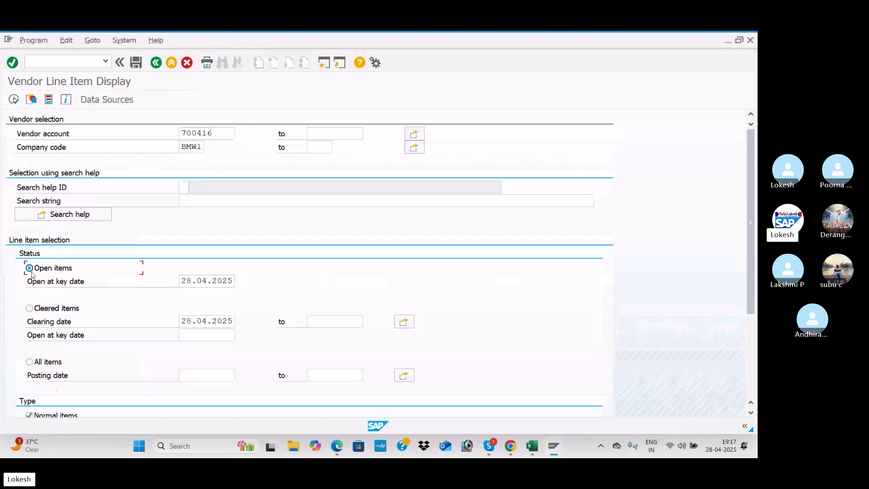
{"action": "left_click", "coordinate": [14, 100]}
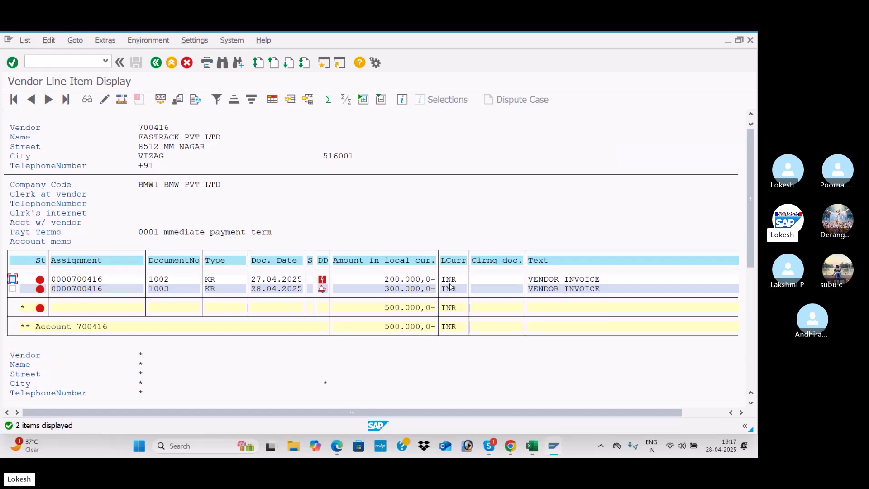
{"action": "key", "text": "alt+Tab"}
{"action": "key", "text": "alt+Tab"}
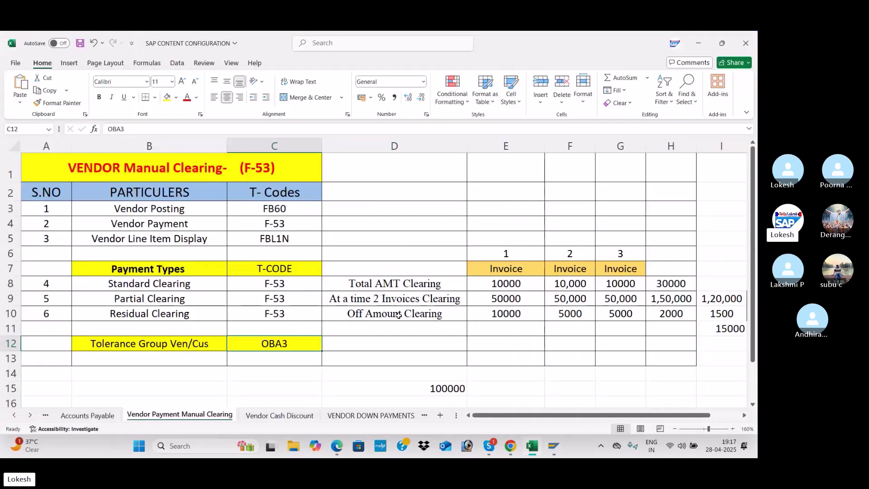
Enter 400000 as the partial payment amount in cell D16, below the 100000 on the Vendor Payment Manual Clearing sheet.
{"action": "left_click", "coordinate": [176, 297]}
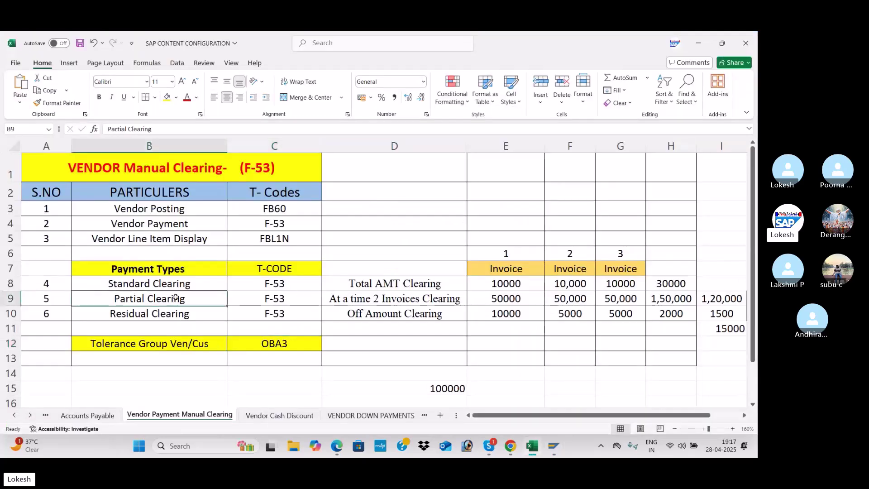
{"action": "key", "text": "alt+Tab"}
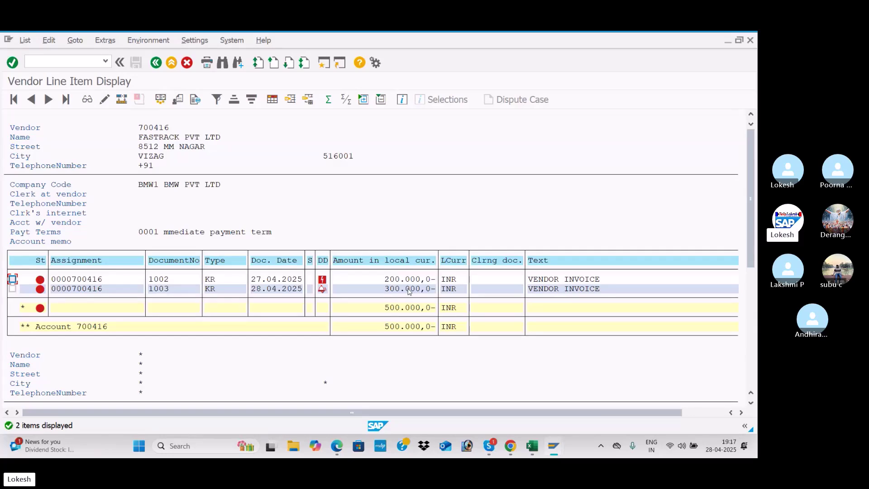
{"action": "key", "text": "alt+Tab"}
{"action": "scroll", "coordinate": [456, 354], "scroll_direction": "down", "scroll_amount": 1}
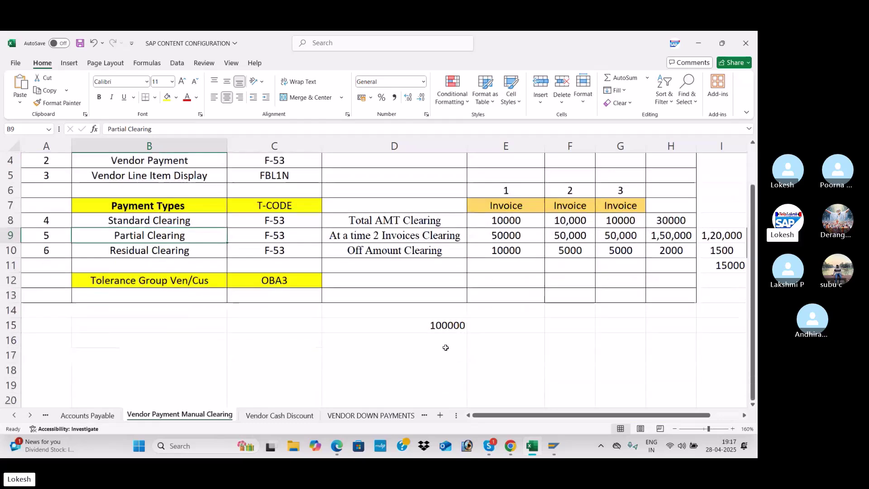
{"action": "left_click", "coordinate": [445, 344]}
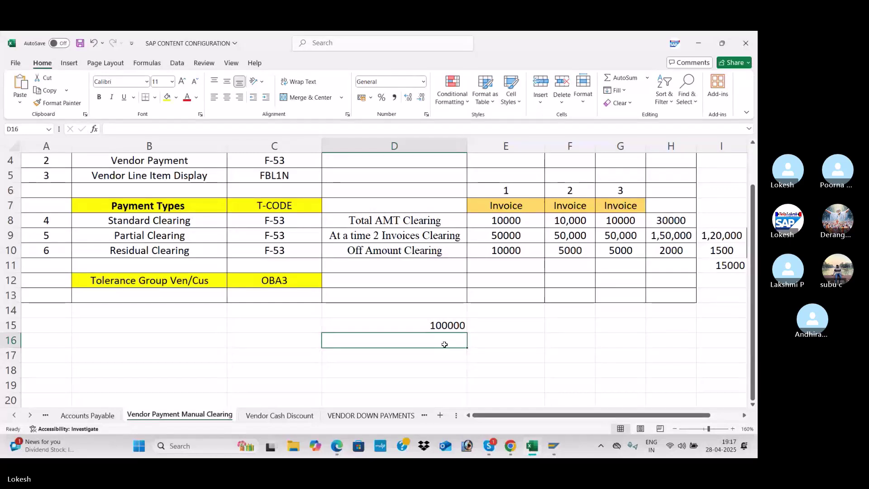
{"action": "type", "text": "400000"}
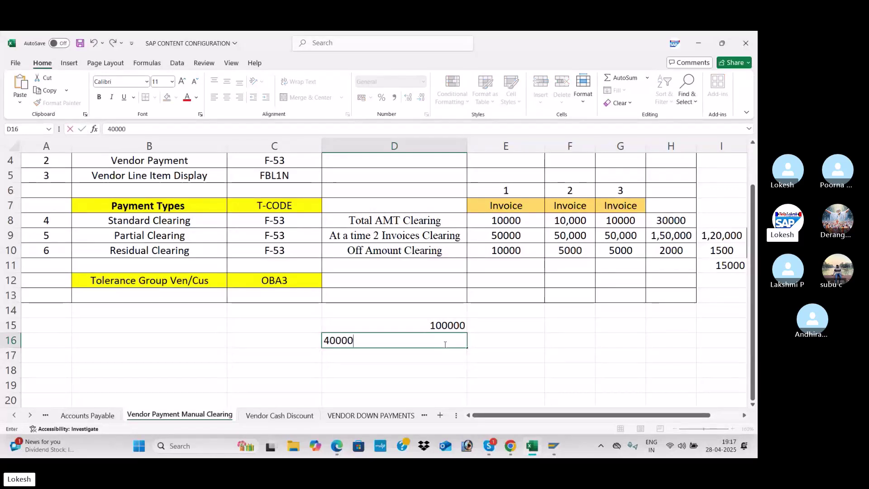
{"action": "key", "text": "Return"}
{"action": "left_click", "coordinate": [437, 343]}
{"action": "key", "text": "alt+Tab"}
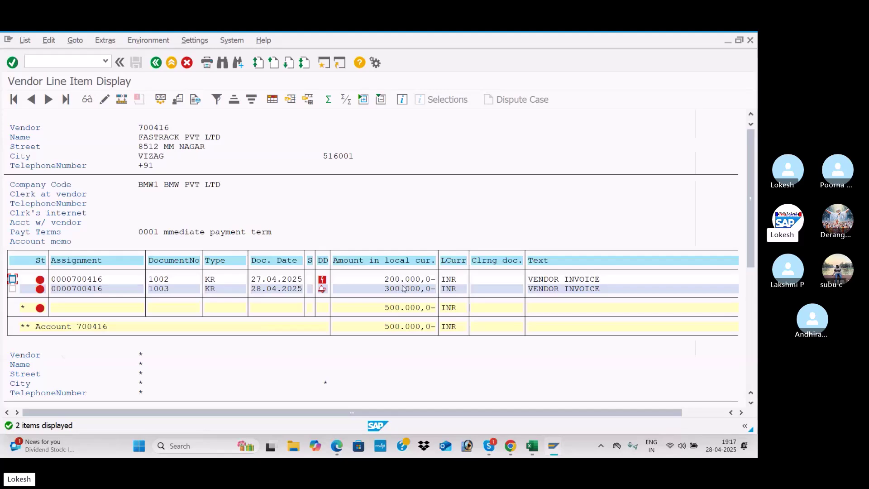
{"action": "key", "text": "alt+Tab"}
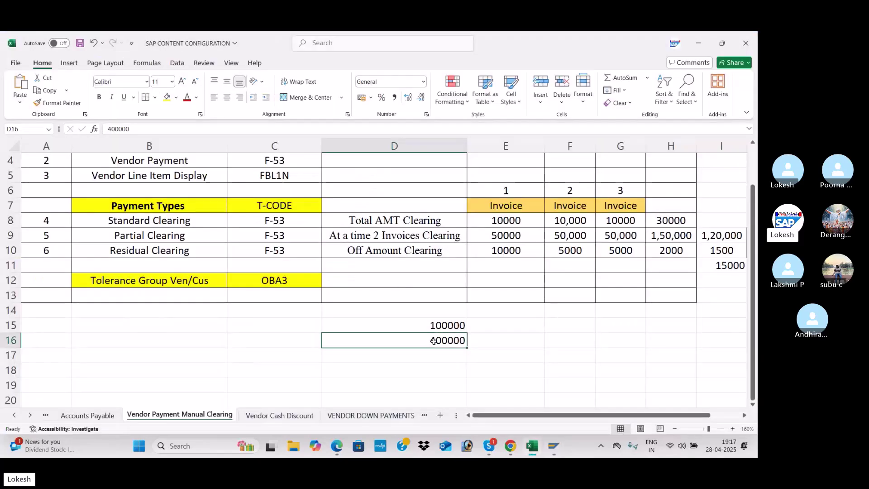
Switch to the Post Outgoing Payments session and fill the header with document date 28.04.2025, reference 005 and header text VENDOR PAYMENT.
{"action": "key", "text": "alt+Tab"}
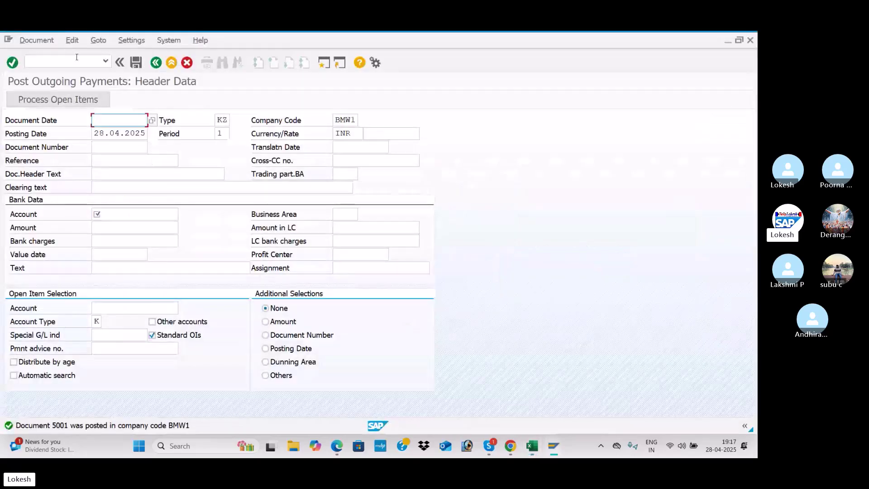
{"action": "left_click", "coordinate": [98, 119]}
{"action": "key", "text": "Tab"}
{"action": "key", "text": "Tab"}
{"action": "key", "text": "Tab"}
{"action": "key", "text": "Tab"}
{"action": "key", "text": "Tab"}
{"action": "key", "text": "Tab"}
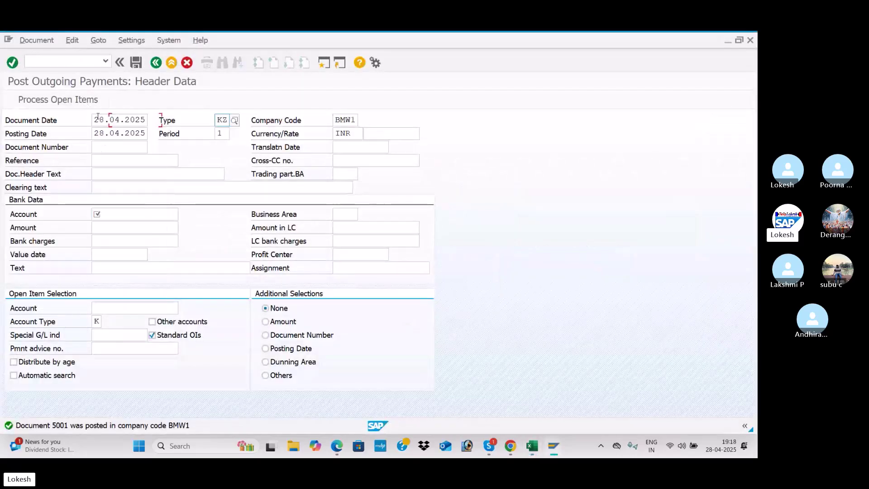
{"action": "key", "text": "Tab"}
{"action": "key", "text": "Tab"}
{"action": "key", "text": "Tab"}
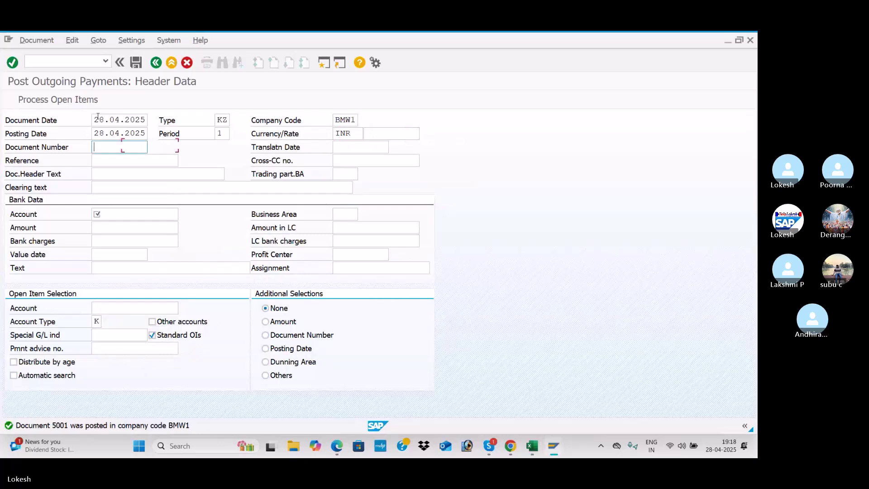
{"action": "key", "text": "Tab"}
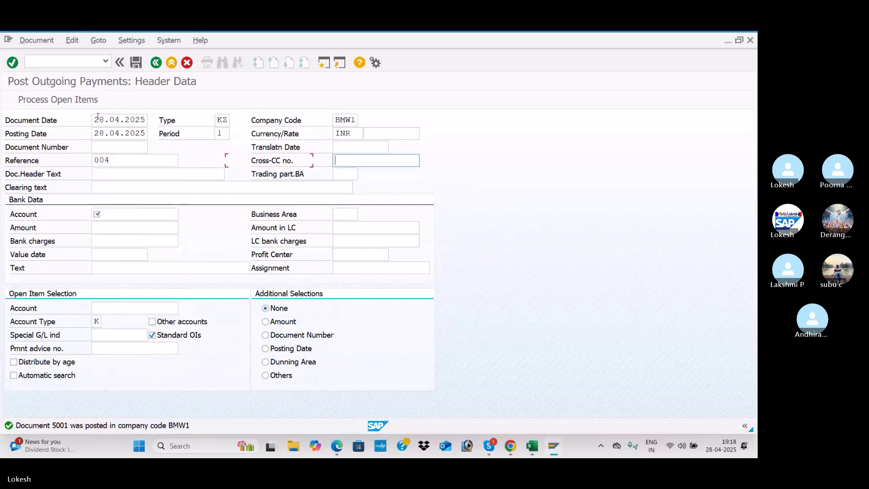
{"action": "left_click", "coordinate": [111, 160]}
{"action": "key", "text": "BackSpace"}
{"action": "type", "text": "5"}
{"action": "key", "text": "Tab"}
{"action": "key", "text": "Tab"}
{"action": "type", "text": "VENDOR PAYMENT"}
{"action": "key", "text": "Tab"}
{"action": "key", "text": "Tab"}
{"action": "key", "text": "Tab"}
Fill in the bank data with the Sbi Bank G/L account, amount 400000, value date 28.04.2025 and text VENDOR INVOICE.
{"action": "type", "text": "200001"}
{"action": "key", "text": "Tab"}
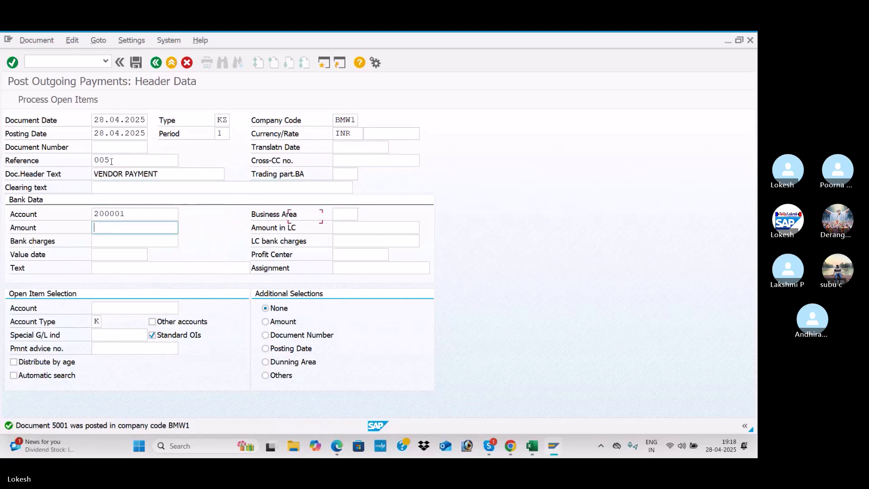
{"action": "type", "text": "4"}
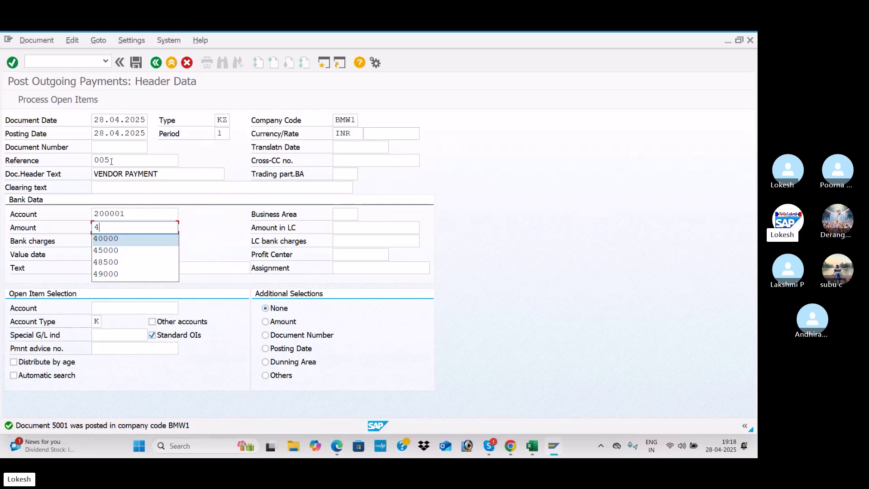
{"action": "key", "text": "Tab"}
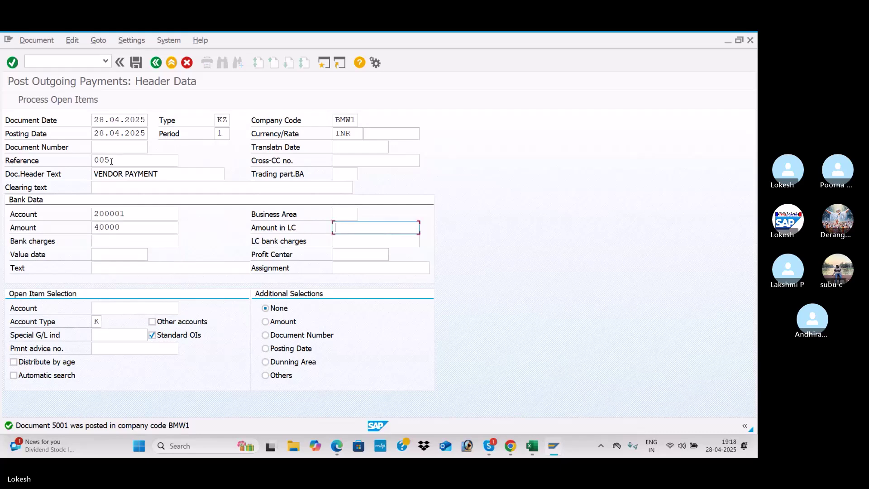
{"action": "left_click", "coordinate": [144, 230]}
{"action": "type", "text": "0"}
{"action": "key", "text": "Tab"}
{"action": "key", "text": "Tab"}
{"action": "key", "text": "Tab"}
{"action": "key", "text": "Tab"}
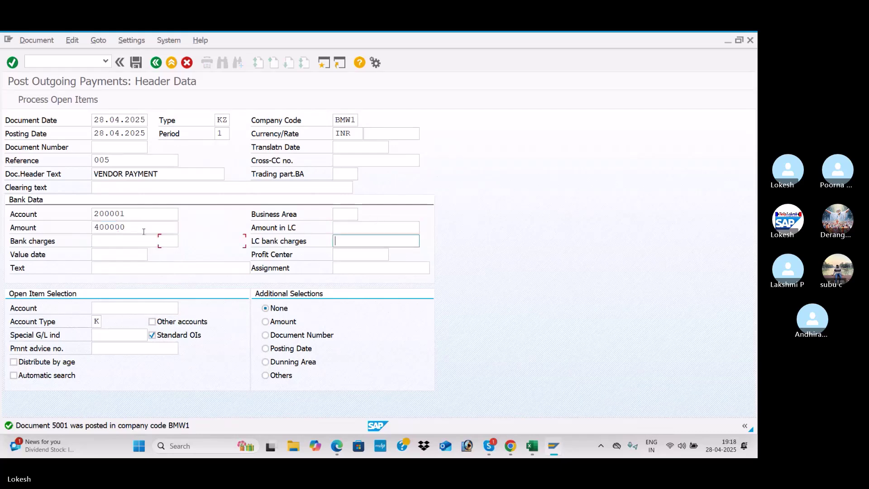
{"action": "type", "text": "2"}
{"action": "key", "text": "Tab"}
{"action": "type", "text": "V"}
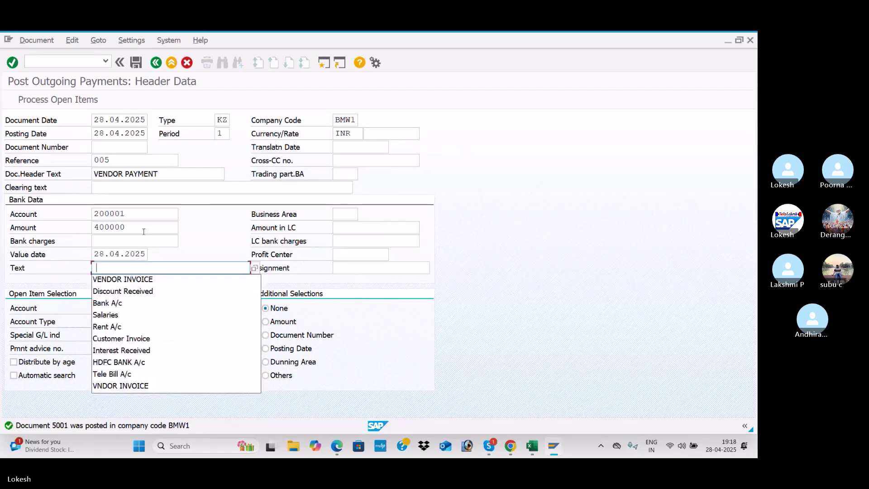
Enter FASTRACK PVT LTD's vendor account for the open item selection and process its open items.
{"action": "key", "text": "Tab"}
{"action": "key", "text": "Tab"}
{"action": "type", "text": "7"}
{"action": "key", "text": "Tab"}
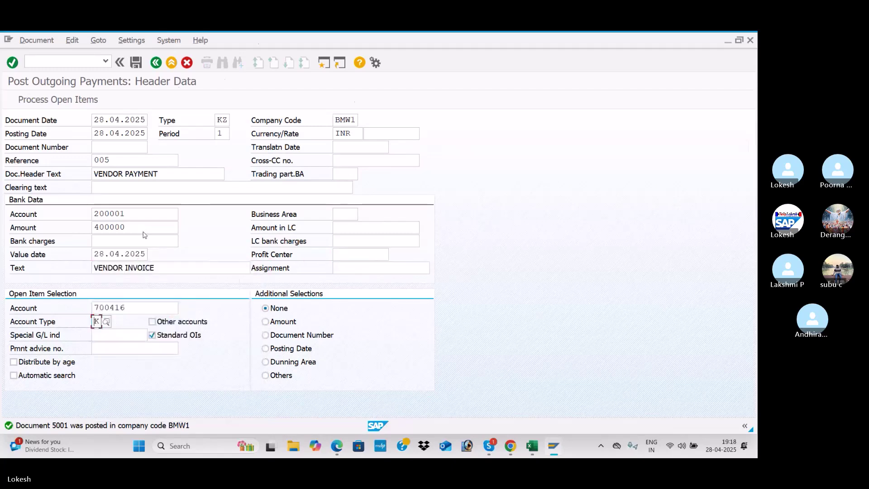
{"action": "key", "text": "Return"}
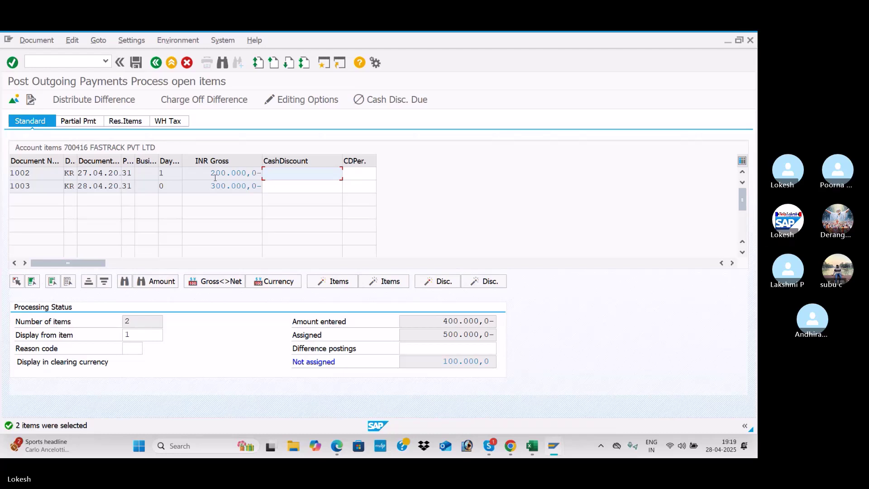
{"action": "key", "text": "alt+Tab"}
{"action": "key", "text": "alt+Tab"}
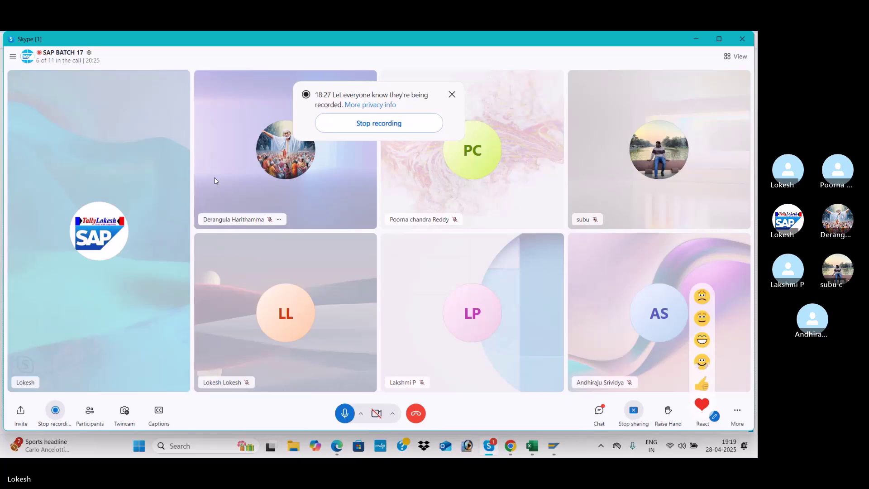
{"action": "key", "text": "alt+Tab"}
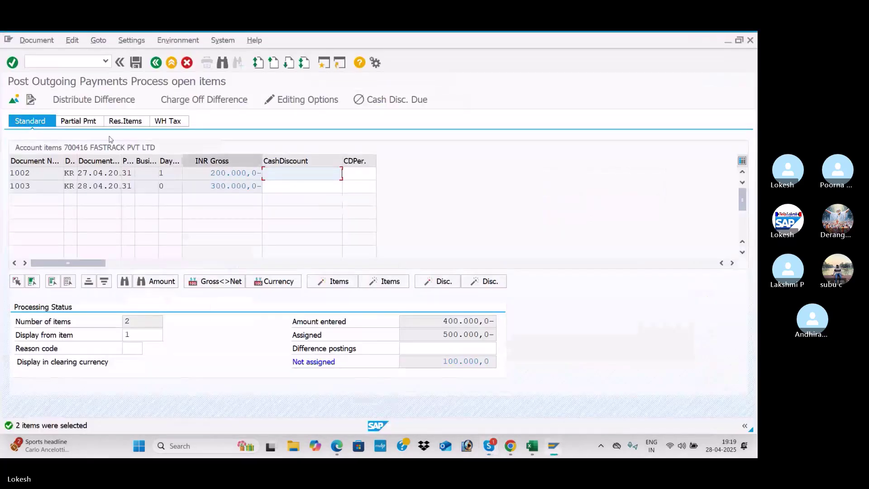
Set the partial payment amount for the 200.000 invoice to 100.000.
{"action": "left_click", "coordinate": [82, 122]}
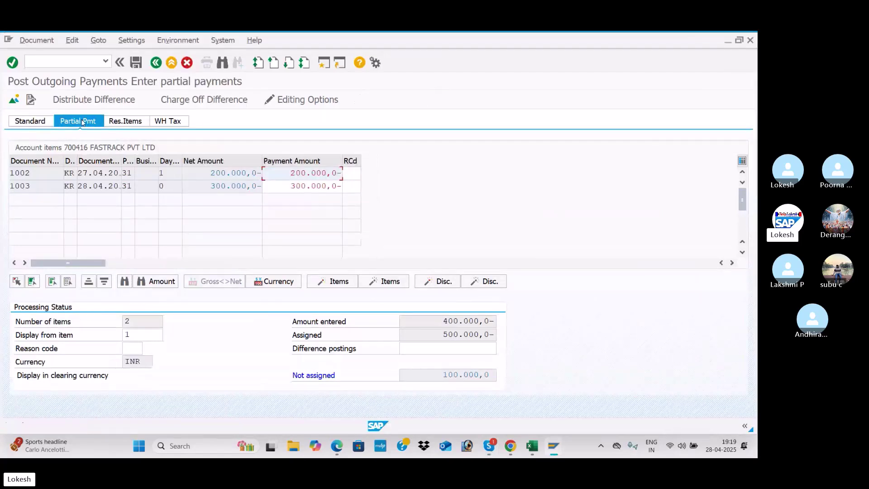
{"action": "left_click", "coordinate": [131, 122]}
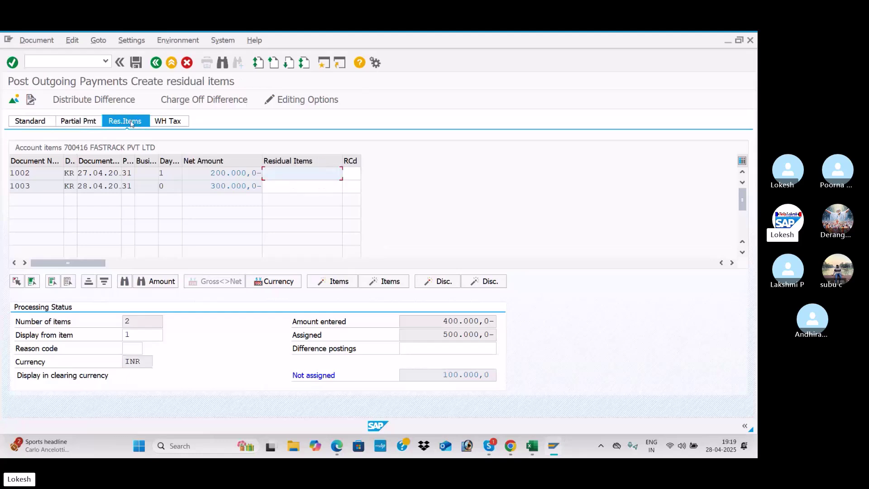
{"action": "left_click", "coordinate": [80, 123]}
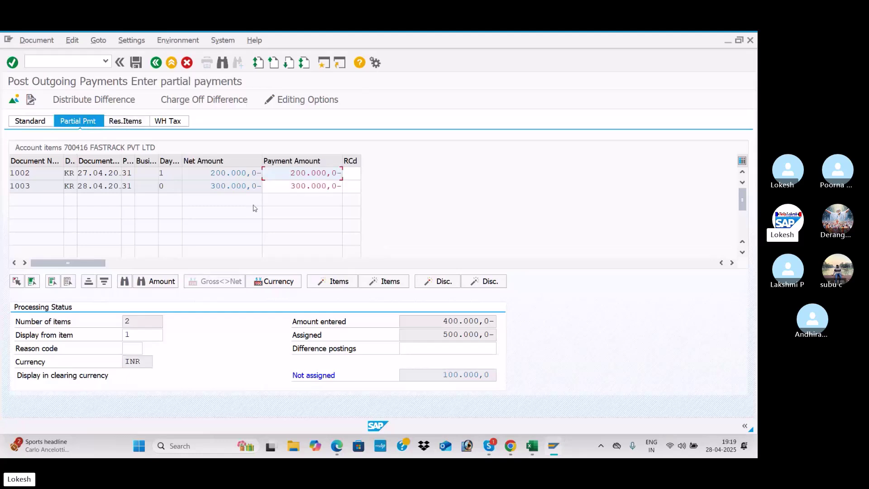
{"action": "left_click", "coordinate": [294, 176]}
{"action": "type", "text": "1"}
{"action": "key", "text": "Return"}
Give the marked 100.000 vendor line item the text VENDOR INVOICE and post the outgoing payment.
{"action": "left_click", "coordinate": [136, 63]}
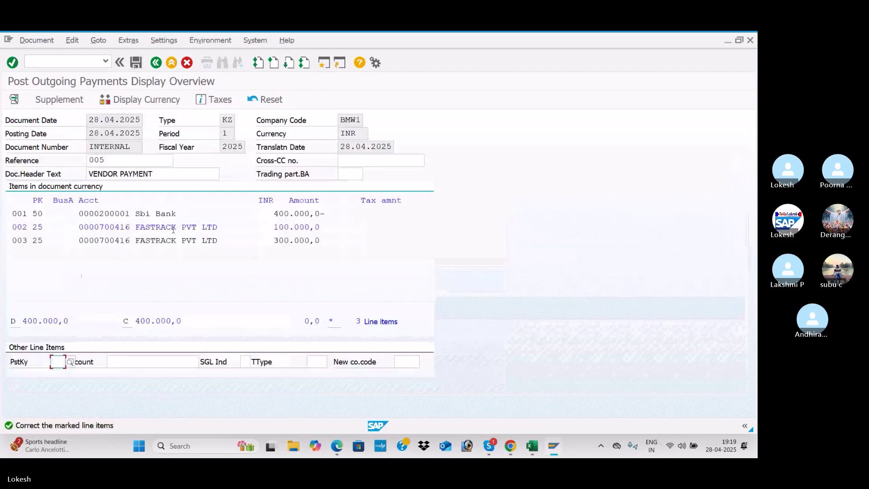
{"action": "double_click", "coordinate": [174, 229]}
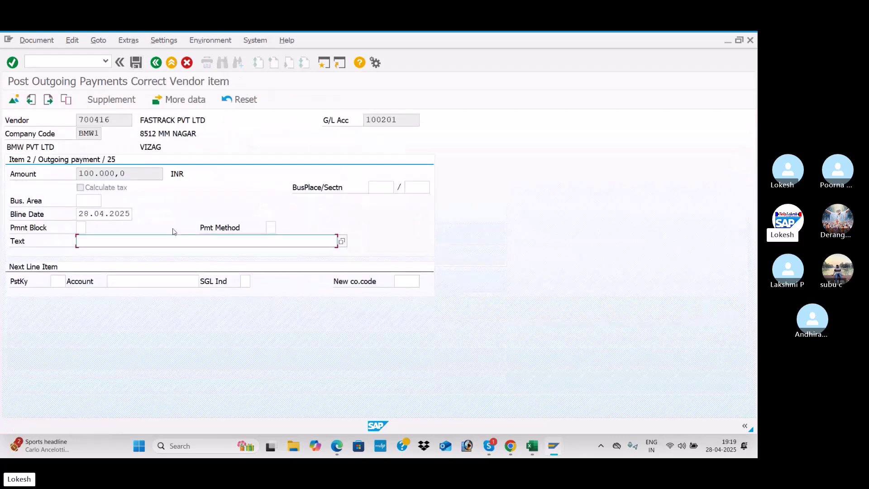
{"action": "left_click", "coordinate": [114, 242]}
{"action": "left_click", "coordinate": [113, 252]}
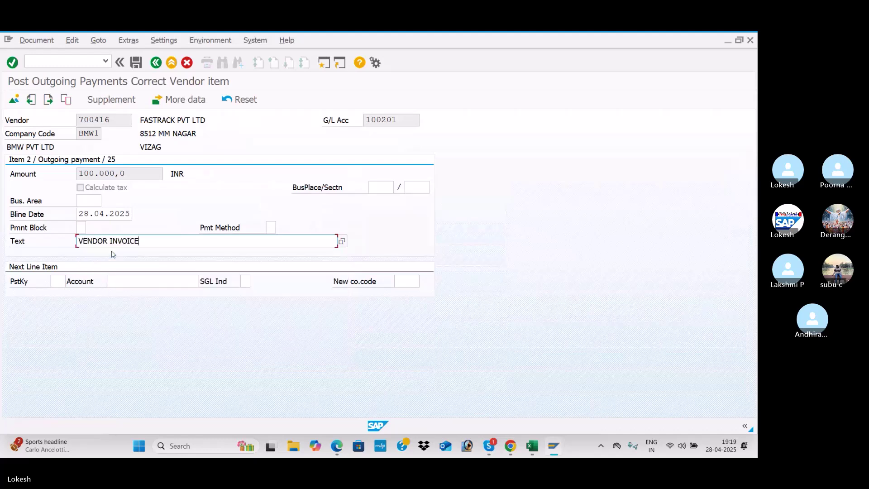
{"action": "left_click", "coordinate": [136, 63]}
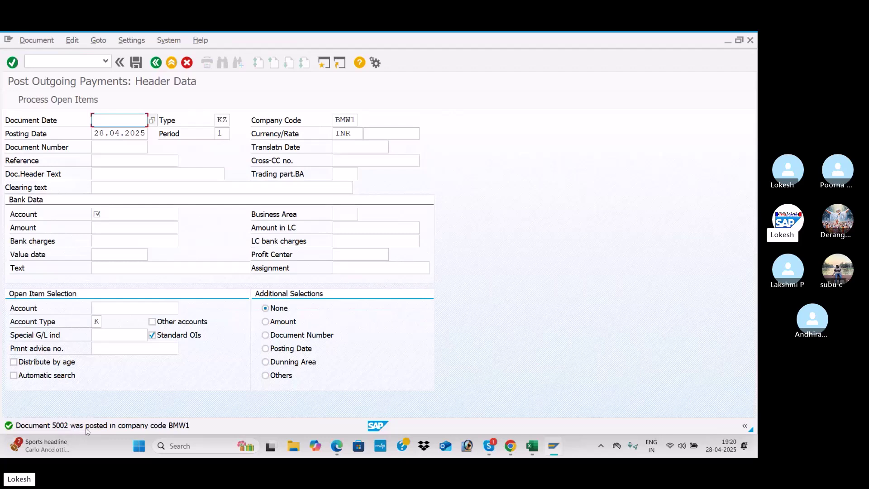
Switch back to the Vendor Line Item Display session and refresh the vendor's open items to check the partial payment.
{"action": "key", "text": "alt+Tab"}
{"action": "key", "text": "alt+Tab"}
{"action": "key", "text": "alt+Tab"}
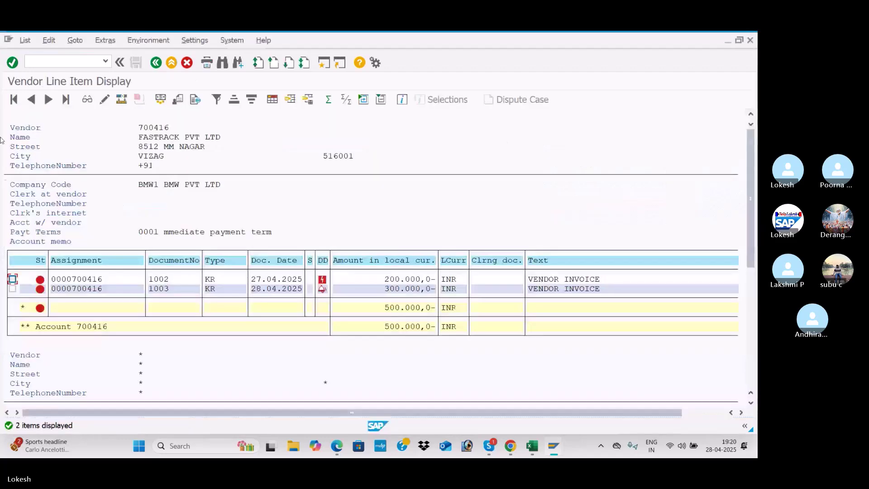
{"action": "left_click", "coordinate": [25, 40]}
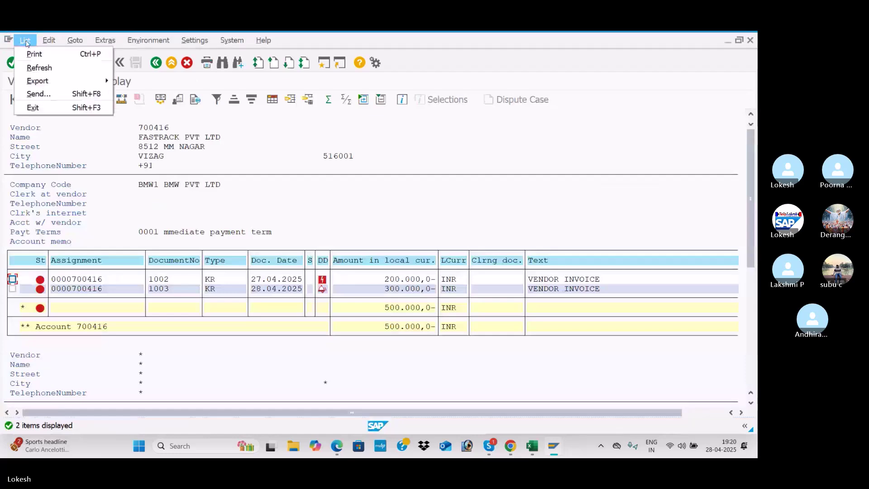
{"action": "left_click", "coordinate": [46, 68]}
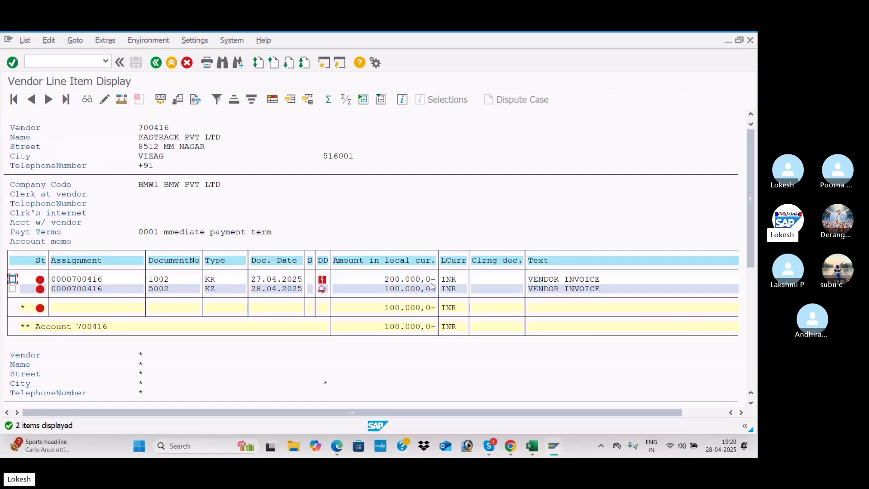
Display the vendor's cleared items with clearing date 28.04.2025, and return to the line item selection.
{"action": "left_click", "coordinate": [156, 63]}
{"action": "left_click", "coordinate": [29, 308]}
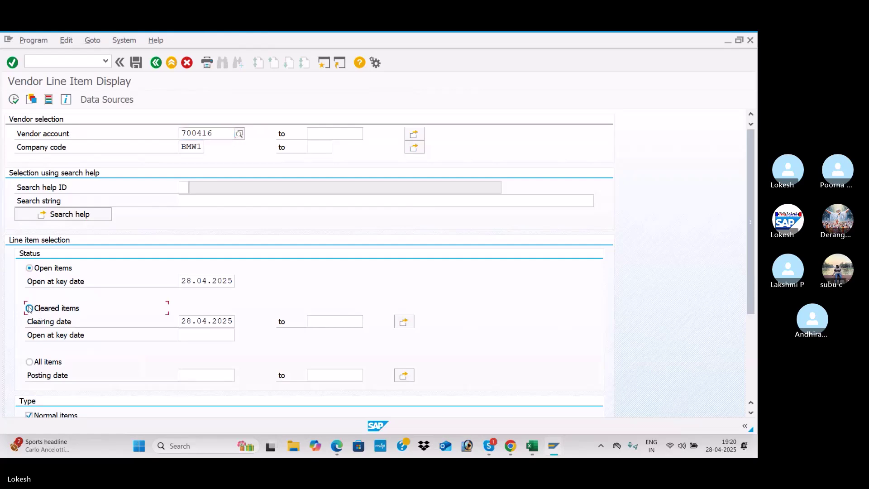
{"action": "left_click", "coordinate": [14, 99]}
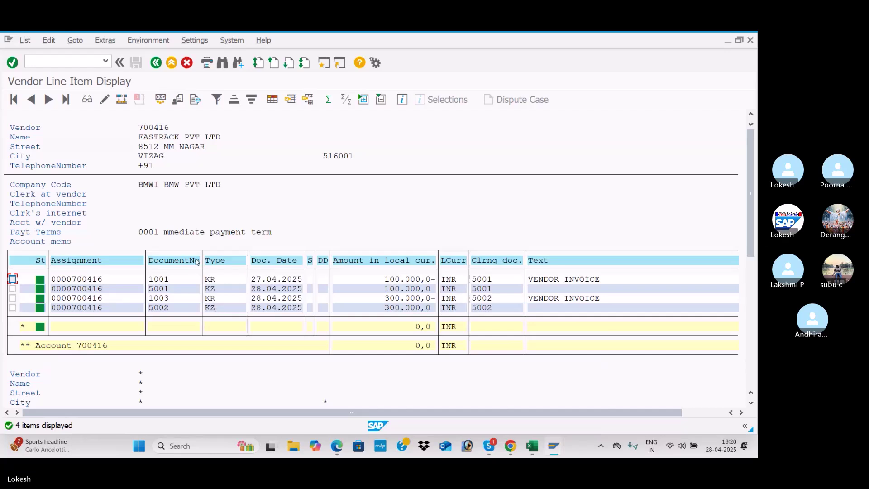
{"action": "left_click", "coordinate": [154, 64]}
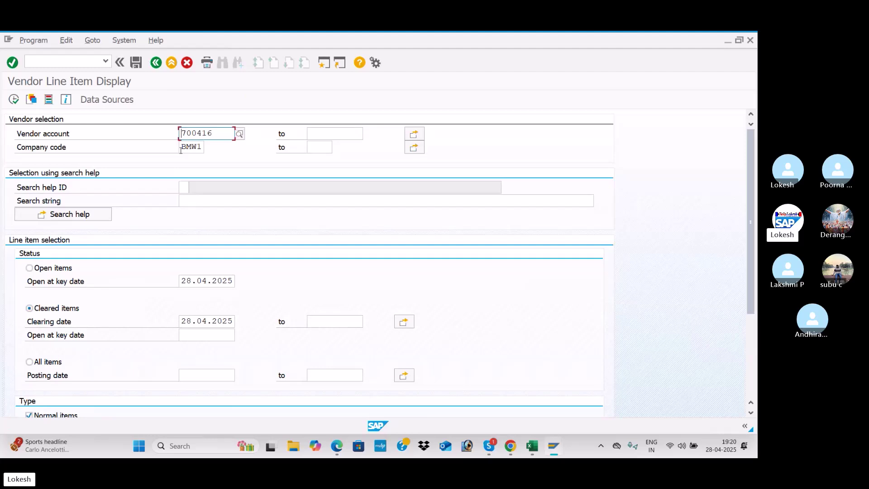
Switch to the SAP CONTENT CONFIGURATION workbook in Excel and select the Standard Clearing payment type.
{"action": "key", "text": "alt+Tab"}
{"action": "key", "text": "alt+Tab"}
{"action": "key", "text": "alt+Tab"}
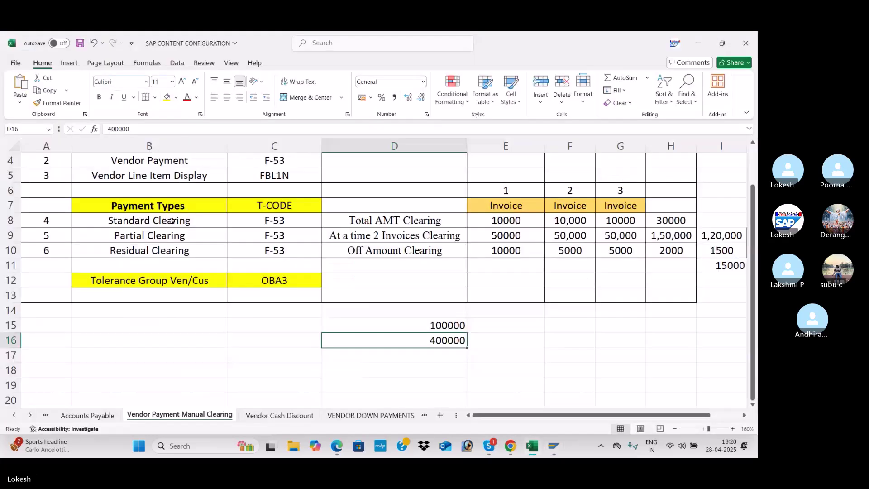
{"action": "left_click", "coordinate": [170, 223]}
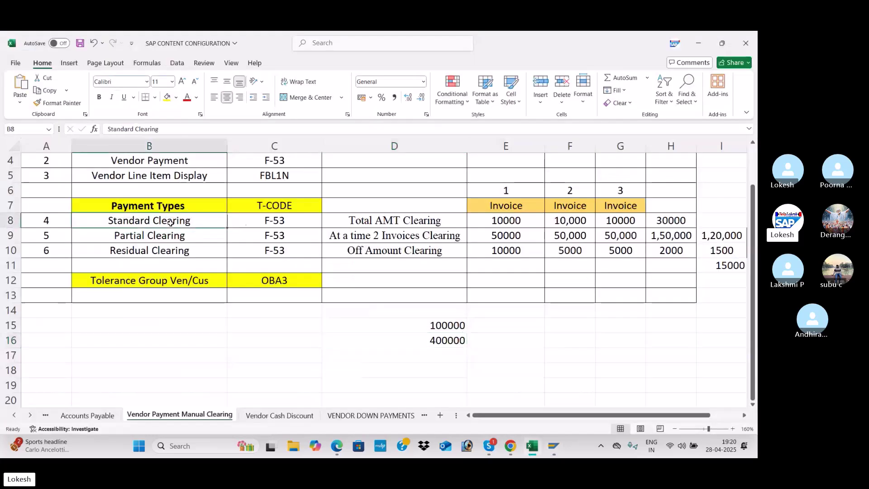
Select the Partial Clearing payment type in the workbook, then switch to the Vendor Line Item Display session and list the vendor's open items.
{"action": "left_click", "coordinate": [451, 219]}
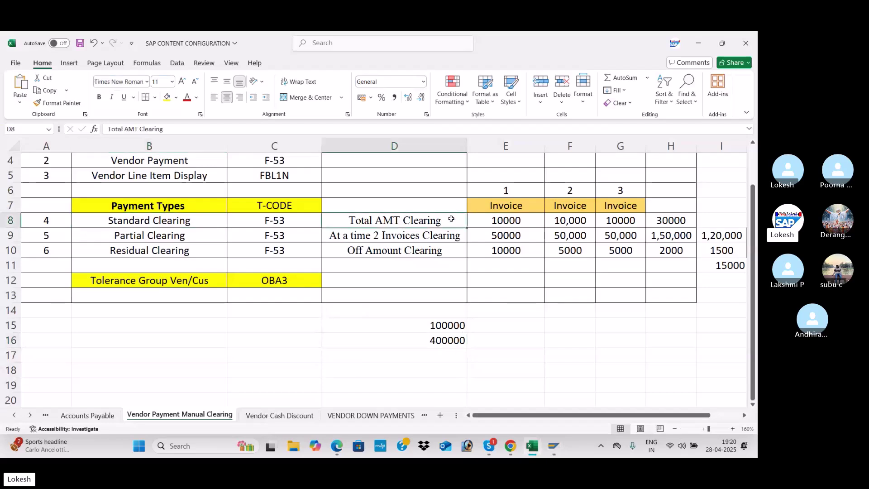
{"action": "left_click", "coordinate": [141, 241]}
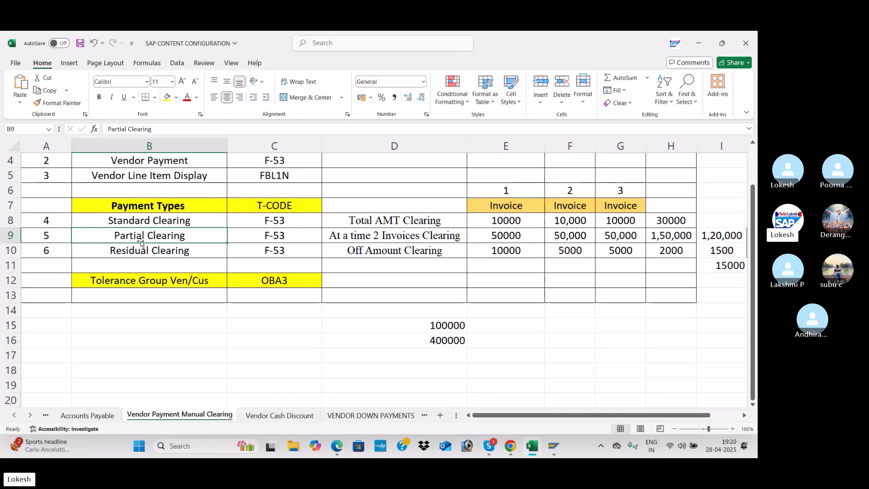
{"action": "key", "text": "alt+Tab"}
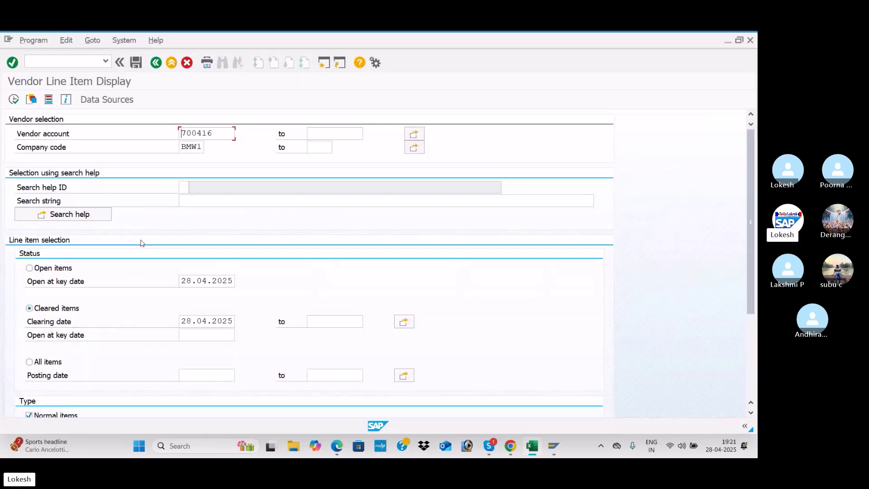
{"action": "left_click", "coordinate": [29, 269]}
{"action": "left_click", "coordinate": [14, 99]}
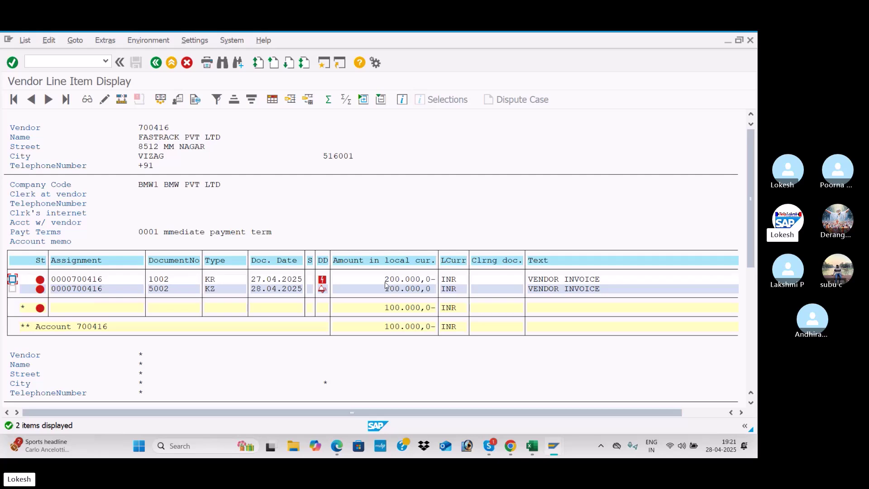
Switch to the Post Outgoing Payments session and set the document date to 28.04.2025.
{"action": "key", "text": "alt+Tab"}
{"action": "key", "text": "Tab"}
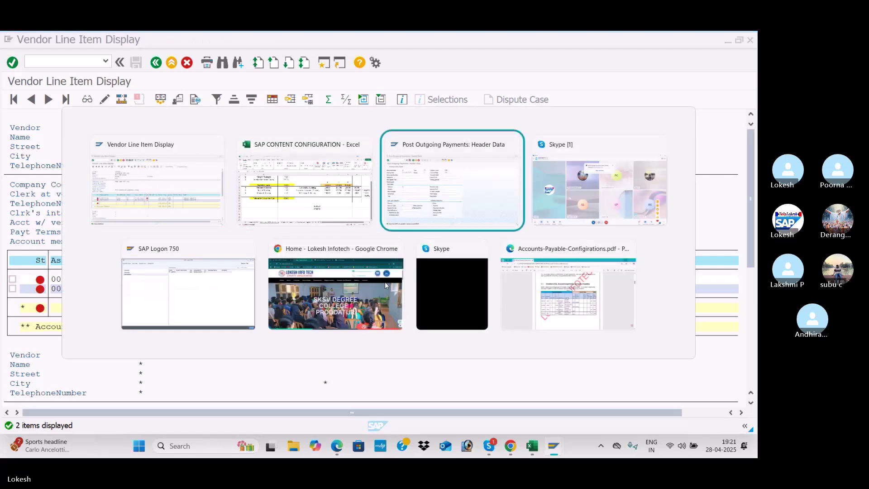
{"action": "key", "text": "space"}
{"action": "key", "text": "Down"}
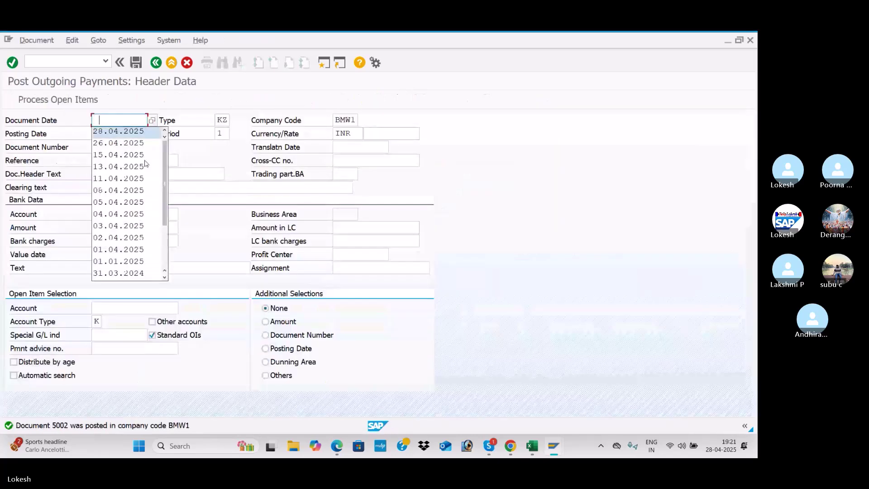
{"action": "key", "text": "Tab"}
{"action": "key", "text": "Tab"}
{"action": "key", "text": "Tab"}
{"action": "key", "text": "Tab"}
{"action": "key", "text": "Tab"}
{"action": "key", "text": "Tab"}
{"action": "key", "text": "Tab"}
{"action": "key", "text": "Tab"}
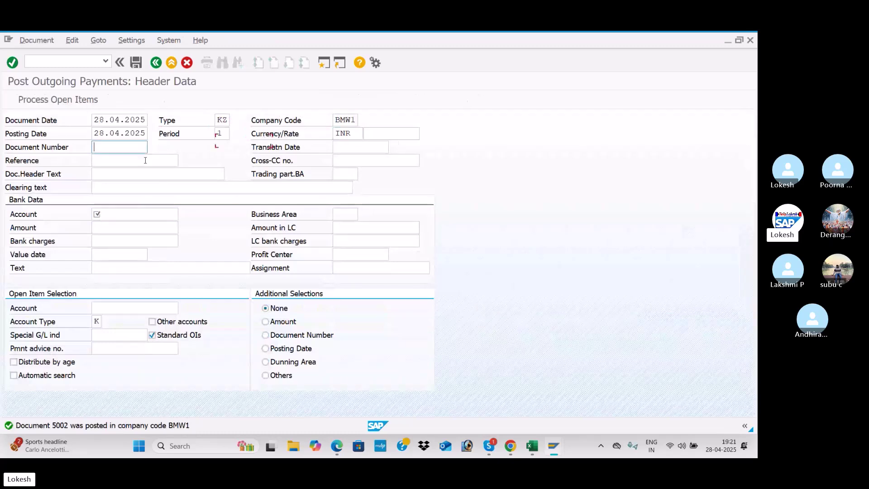
Enter reference 006, document header text VENDOR PAYMENT and the bank G/L account in the payment header.
{"action": "type", "text": "005"}
{"action": "key", "text": "Tab"}
{"action": "left_click", "coordinate": [145, 160]}
{"action": "key", "text": "BackSpace"}
{"action": "type", "text": "6"}
{"action": "key", "text": "Tab"}
{"action": "key", "text": "Tab"}
{"action": "key", "text": "Down"}
{"action": "key", "text": "Tab"}
{"action": "key", "text": "Tab"}
{"action": "key", "text": "Tab"}
{"action": "key", "text": "Down"}
{"action": "key", "text": "Tab"}
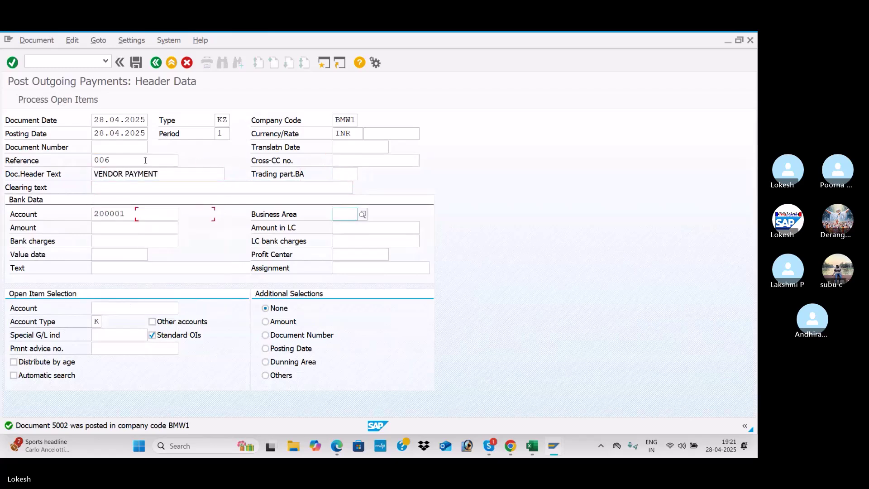
Set the bank data amount of the outgoing payment to 50000.
{"action": "key", "text": "Tab"}
{"action": "key", "text": "Down"}
{"action": "key", "text": "Tab"}
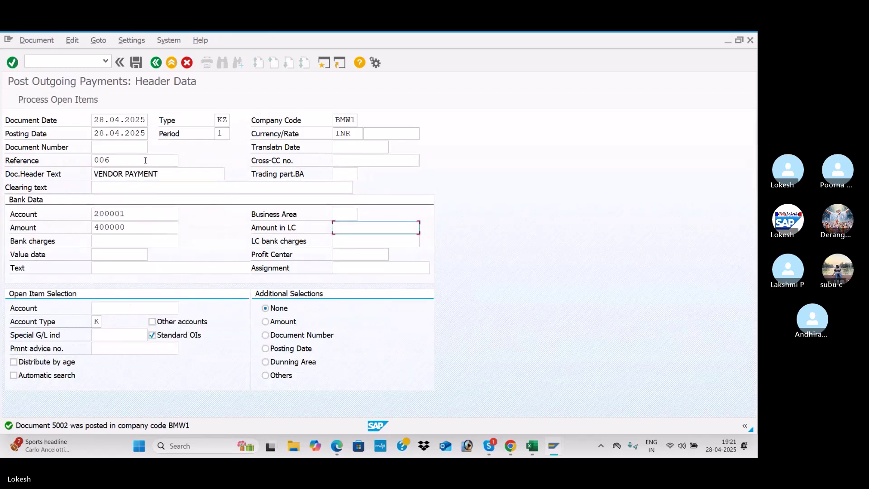
{"action": "left_click_drag", "start_coordinate": [129, 228], "coordinate": [76, 231]}
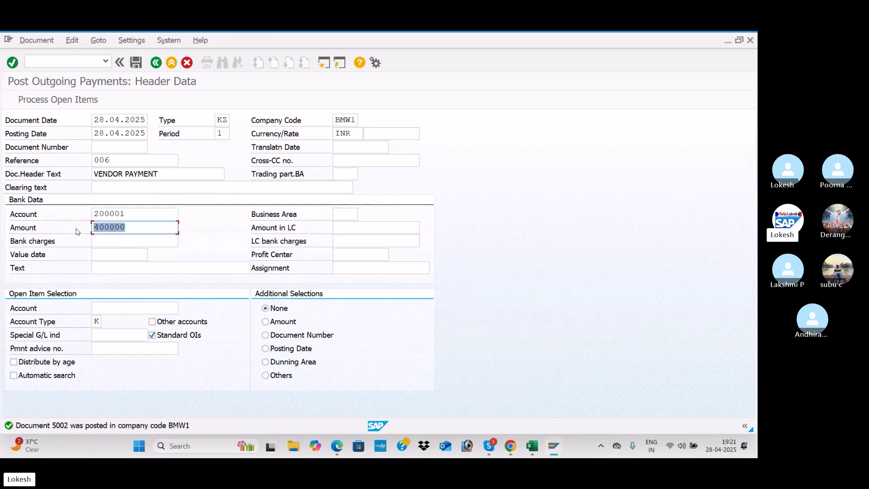
{"action": "type", "text": "50000"}
{"action": "key", "text": "Tab"}
{"action": "key", "text": "Tab"}
{"action": "key", "text": "Tab"}
{"action": "key", "text": "Tab"}
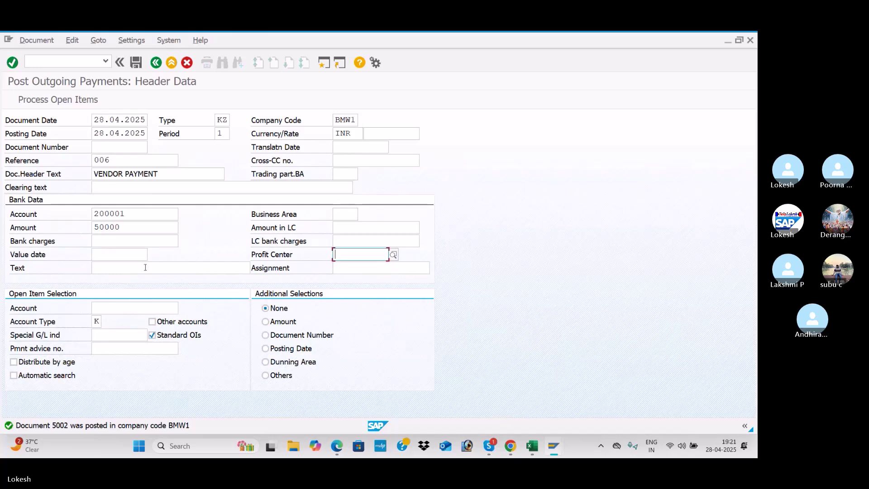
Fill in the value date, the text and the vendor account for open item selection, and process the vendor's open items.
{"action": "left_click", "coordinate": [146, 256]}
{"action": "key", "text": "space"}
{"action": "key", "text": "Down"}
{"action": "key", "text": "Tab"}
{"action": "key", "text": "Tab"}
{"action": "key", "text": "space"}
{"action": "key", "text": "Down"}
{"action": "key", "text": "Tab"}
{"action": "key", "text": "Tab"}
{"action": "key", "text": "space"}
{"action": "key", "text": "Down"}
{"action": "key", "text": "Tab"}
{"action": "key", "text": "Return"}
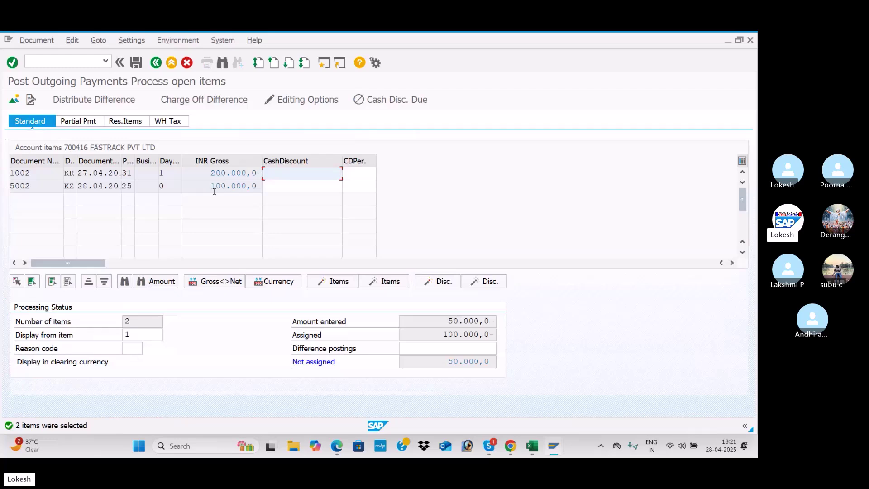
Create a residual item of 50.000 on the 200.000 vendor invoice for the unassigned amount.
{"action": "left_click", "coordinate": [76, 123]}
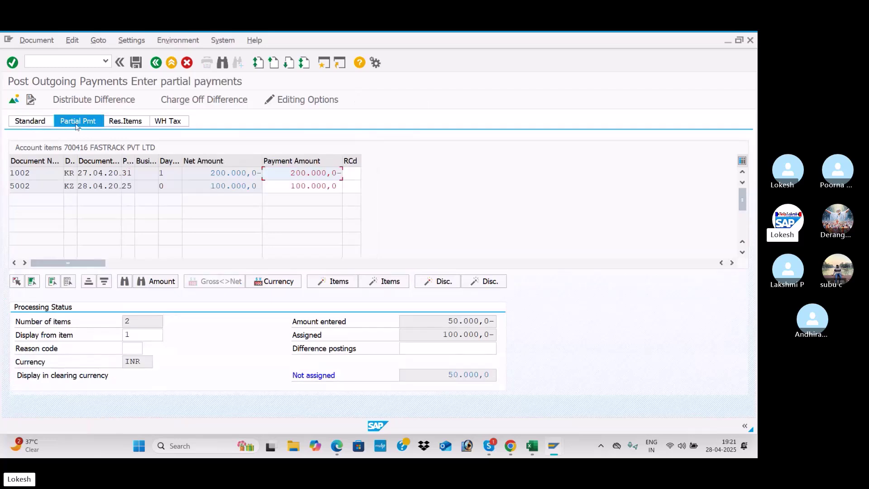
{"action": "left_click", "coordinate": [129, 120]}
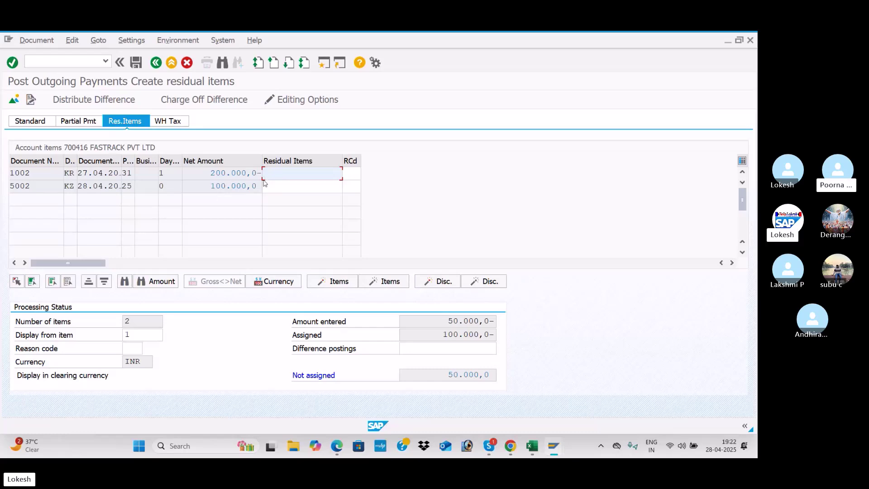
{"action": "double_click", "coordinate": [294, 174]}
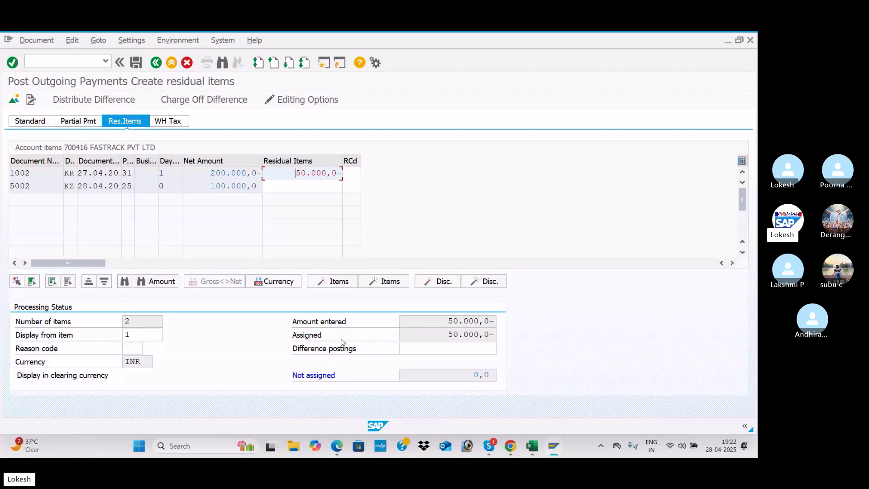
Give the residual vendor item the text VENDOR INVOICE and post the outgoing payment.
{"action": "left_click", "coordinate": [136, 63]}
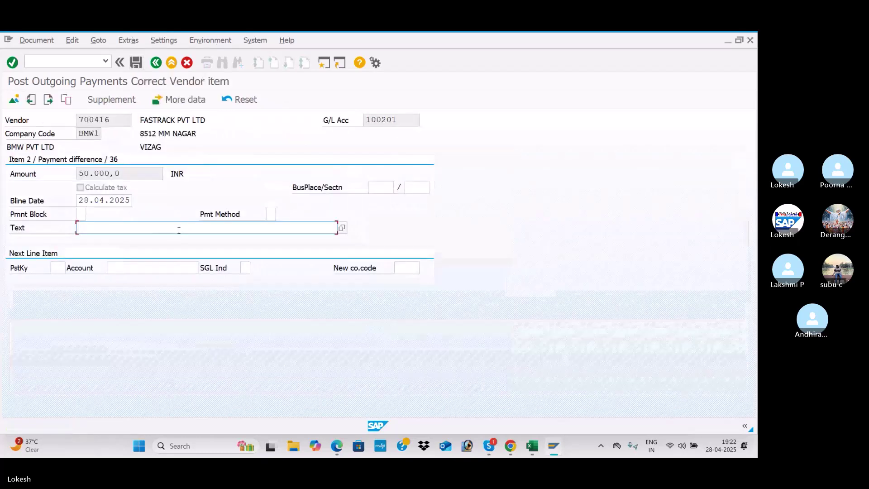
{"action": "left_click", "coordinate": [179, 230]}
{"action": "left_click", "coordinate": [151, 241]}
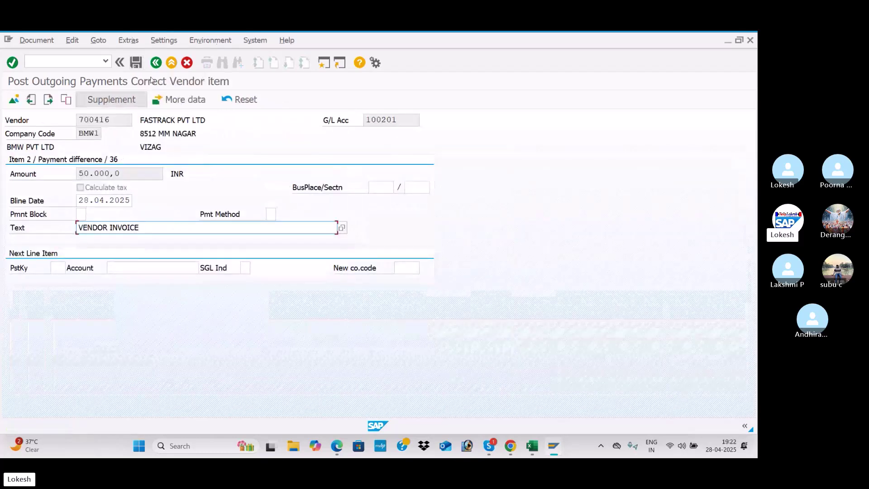
{"action": "left_click", "coordinate": [136, 63]}
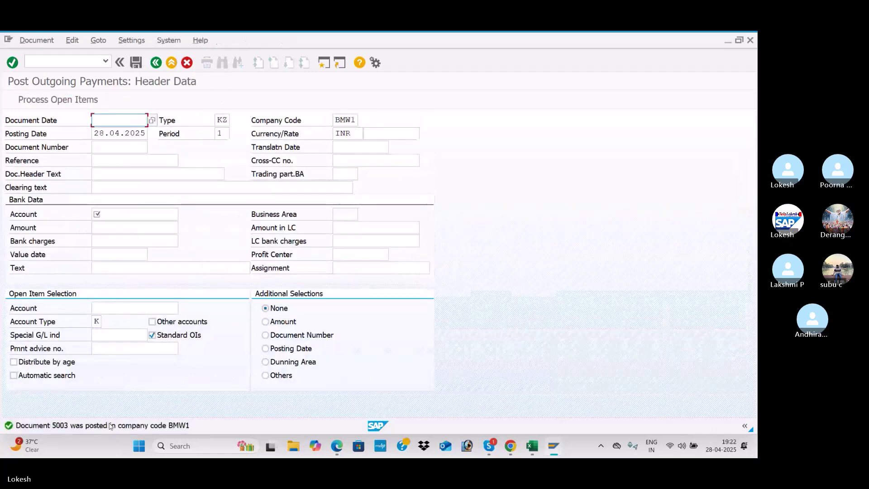
Switch to the Vendor Line Item Display session and refresh the open items to check the residual payment.
{"action": "key", "text": "alt+Tab"}
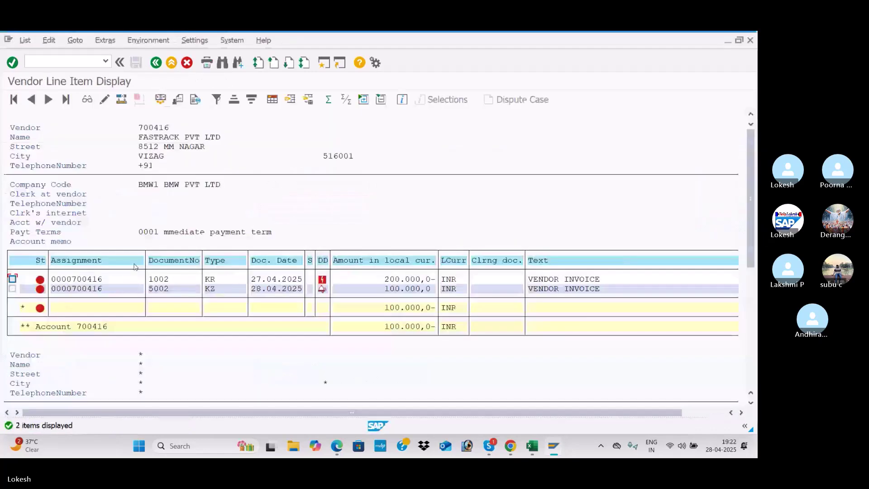
{"action": "left_click", "coordinate": [26, 41]}
{"action": "left_click", "coordinate": [30, 68]}
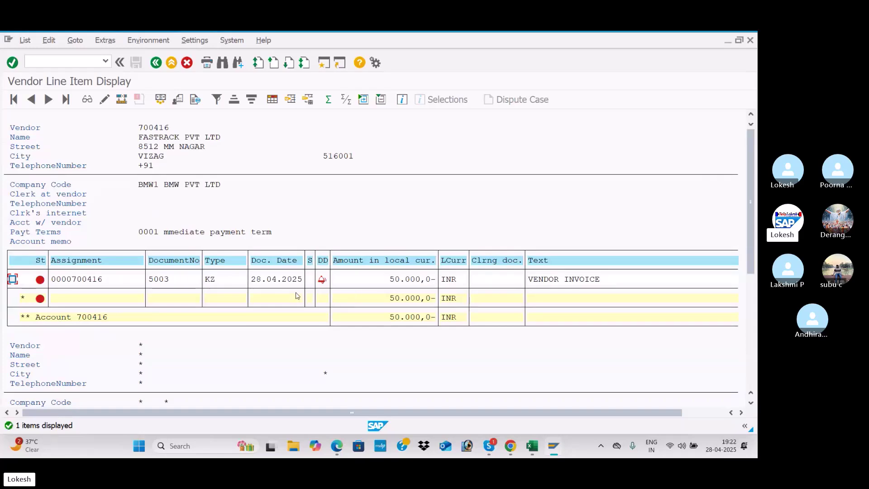
Switch back to the Post Outgoing Payments session and enter document date 28.04.2025 and reference 007.
{"action": "key", "text": "alt+Tab"}
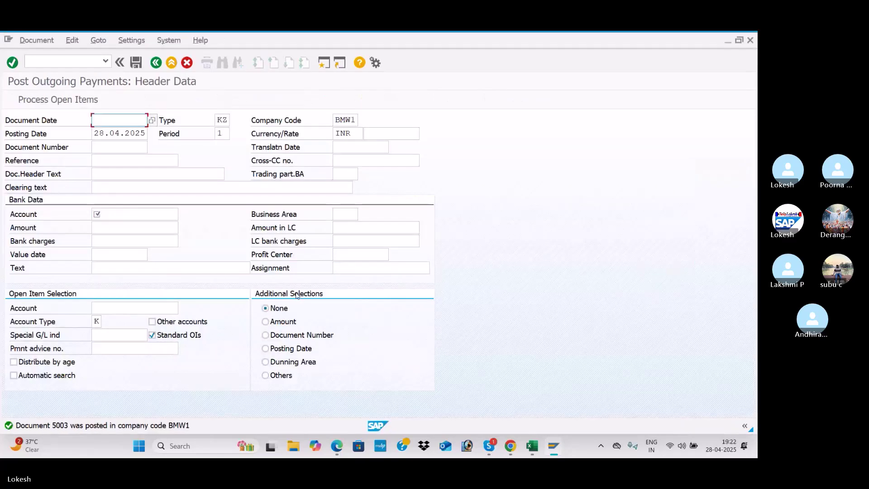
{"action": "key", "text": "Down"}
{"action": "key", "text": "Return"}
{"action": "key", "text": "Tab"}
{"action": "key", "text": "Tab"}
{"action": "key", "text": "Tab"}
{"action": "key", "text": "Tab"}
{"action": "key", "text": "Tab"}
{"action": "key", "text": "Tab"}
{"action": "key", "text": "Tab"}
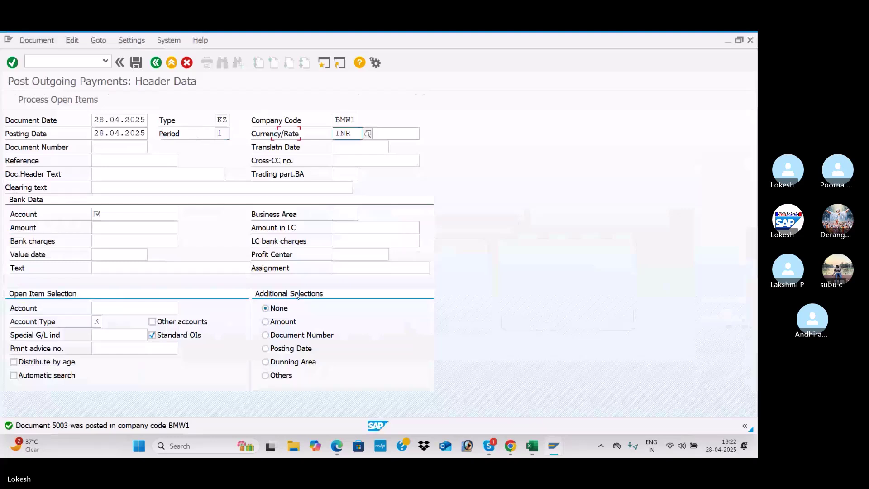
{"action": "key", "text": "Tab"}
{"action": "key", "text": "Tab"}
{"action": "type", "text": "006"}
{"action": "key", "text": "Tab"}
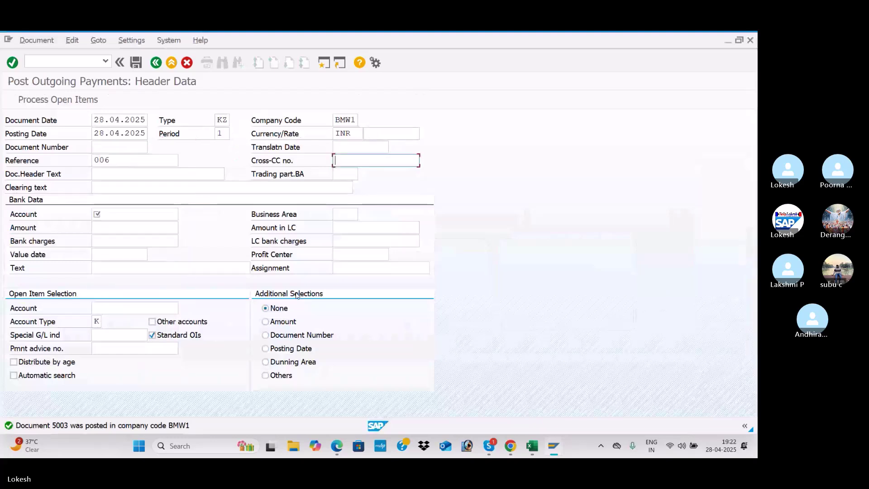
{"action": "left_click", "coordinate": [131, 162]}
{"action": "key", "text": "BackSpace"}
{"action": "type", "text": "7"}
Enter the document header text, the bank G/L account and an amount of 50000 for the remaining payment.
{"action": "key", "text": "Tab"}
{"action": "key", "text": "Tab"}
{"action": "key", "text": "Down"}
{"action": "key", "text": "Return"}
{"action": "key", "text": "Tab"}
{"action": "key", "text": "Tab"}
{"action": "key", "text": "Tab"}
{"action": "key", "text": "Down"}
{"action": "key", "text": "Tab"}
{"action": "key", "text": "Tab"}
{"action": "key", "text": "Down"}
{"action": "key", "text": "Tab"}
Complete the value date, text and vendor account, then process the remaining 50.000 open item and post the payment.
{"action": "key", "text": "Tab"}
{"action": "key", "text": "Tab"}
{"action": "key", "text": "Tab"}
{"action": "key", "text": "Down"}
{"action": "key", "text": "Tab"}
{"action": "key", "text": "Tab"}
{"action": "key", "text": "Down"}
{"action": "key", "text": "Tab"}
{"action": "key", "text": "Tab"}
{"action": "key", "text": "Down"}
{"action": "key", "text": "Return"}
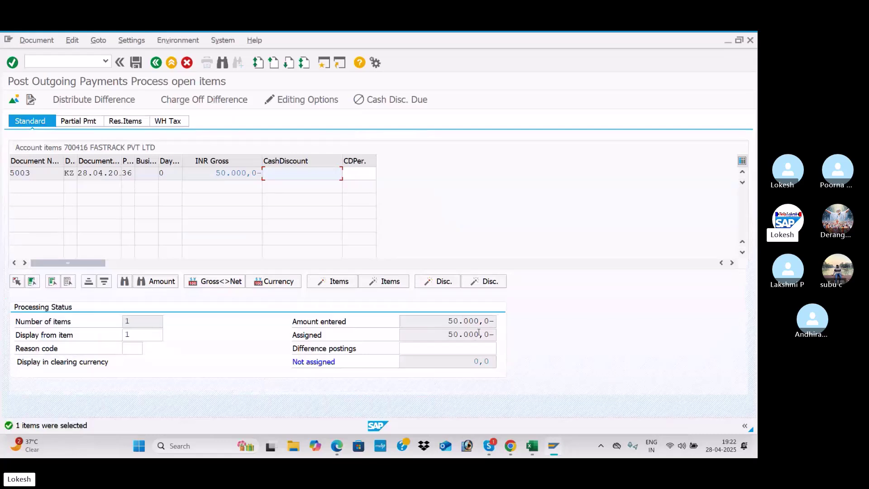
{"action": "left_click", "coordinate": [137, 64]}
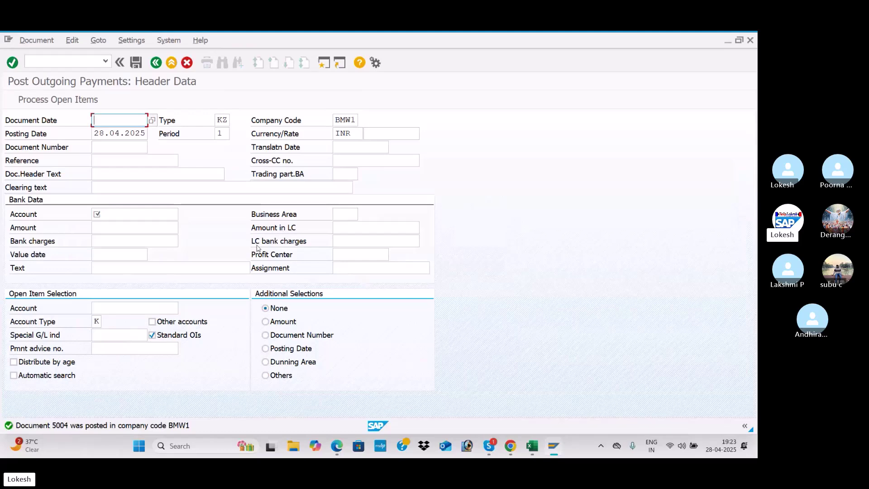
Switch to the Vendor Line Item Display session and refresh the open items to check the final payment.
{"action": "key", "text": "alt+Tab"}
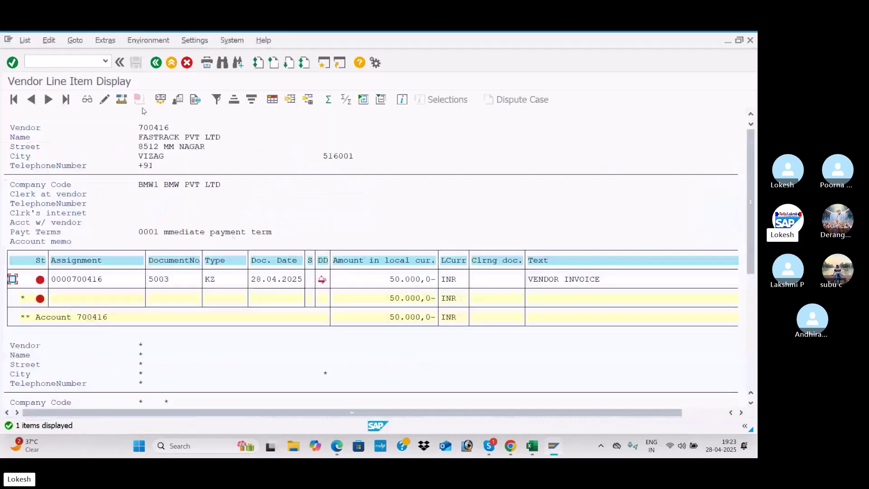
{"action": "left_click", "coordinate": [25, 40]}
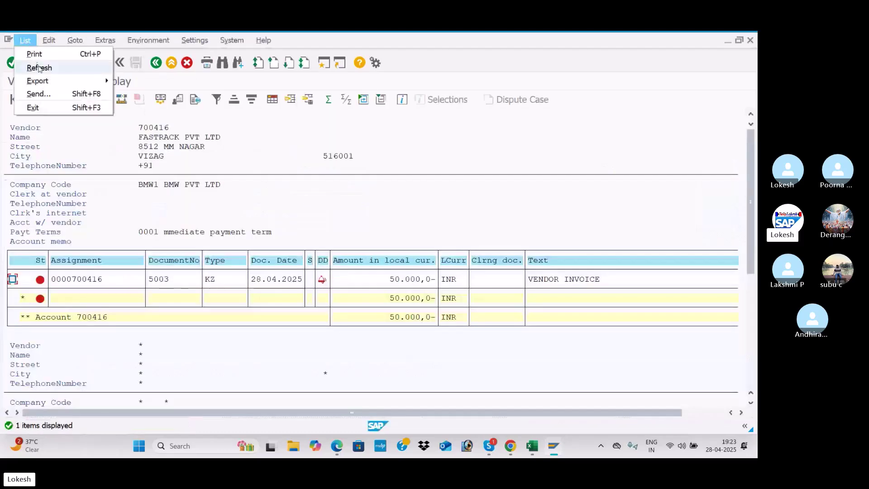
{"action": "left_click", "coordinate": [39, 68]}
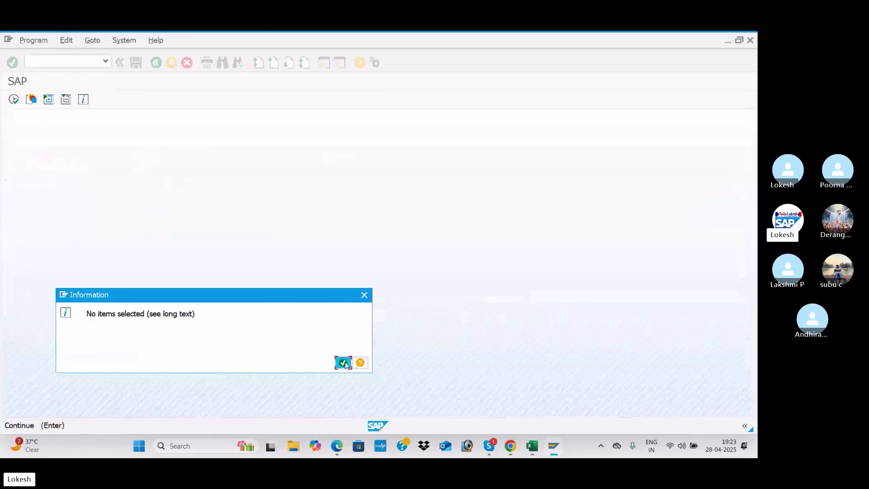
Return to the line item selection and display the vendor's cleared items with clearing date 28.04.2025.
{"action": "left_click", "coordinate": [344, 363]}
{"action": "left_click", "coordinate": [44, 308]}
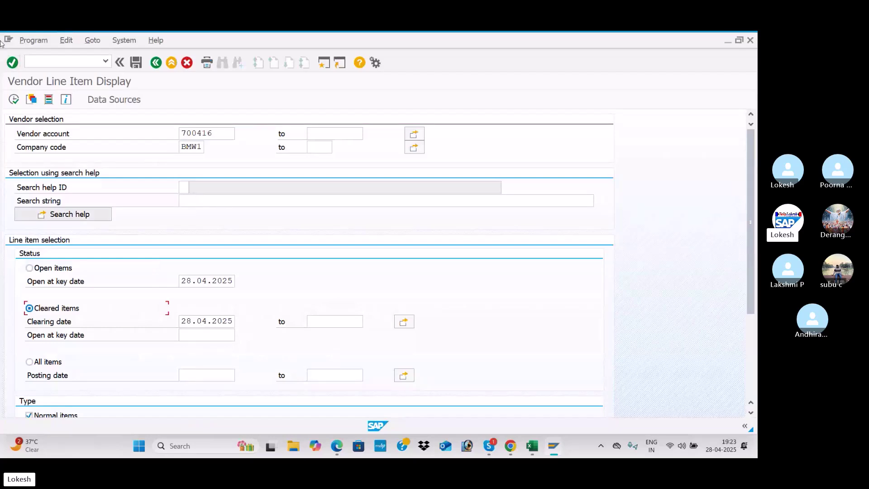
{"action": "left_click", "coordinate": [15, 99]}
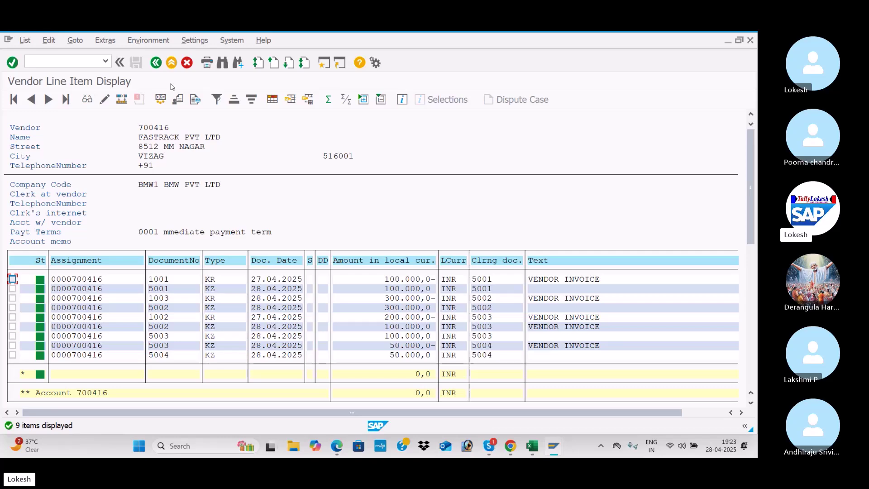
Switch to the Skype call window.
{"action": "key", "text": "alt+Tab"}
{"action": "key", "text": "alt+Tab"}
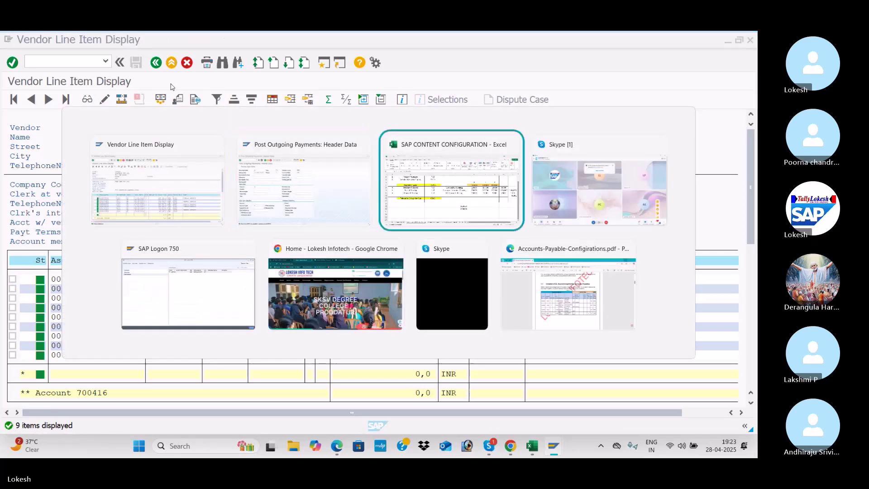
{"action": "key", "text": "alt+Tab"}
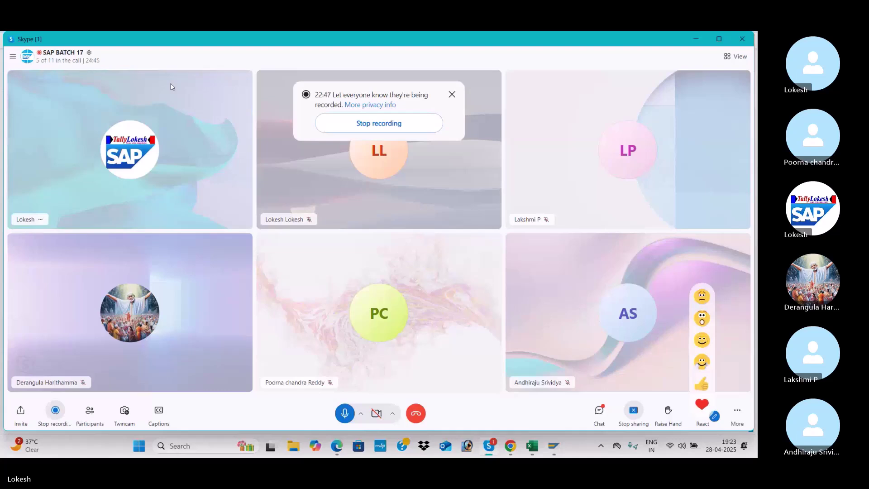